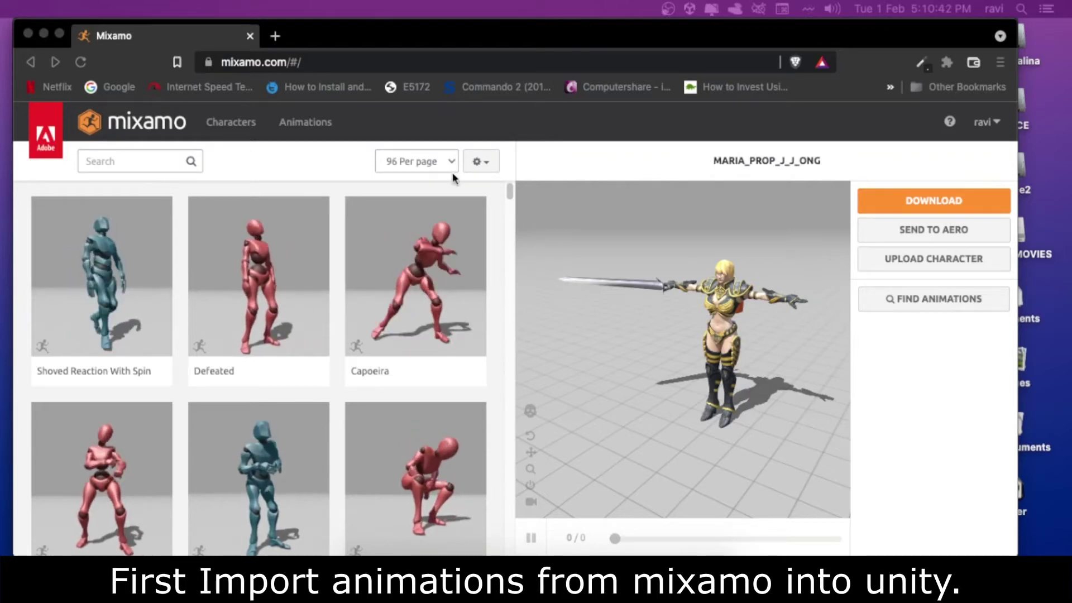
Step: Search Mixamo's animation library for death animations
click(296, 119)
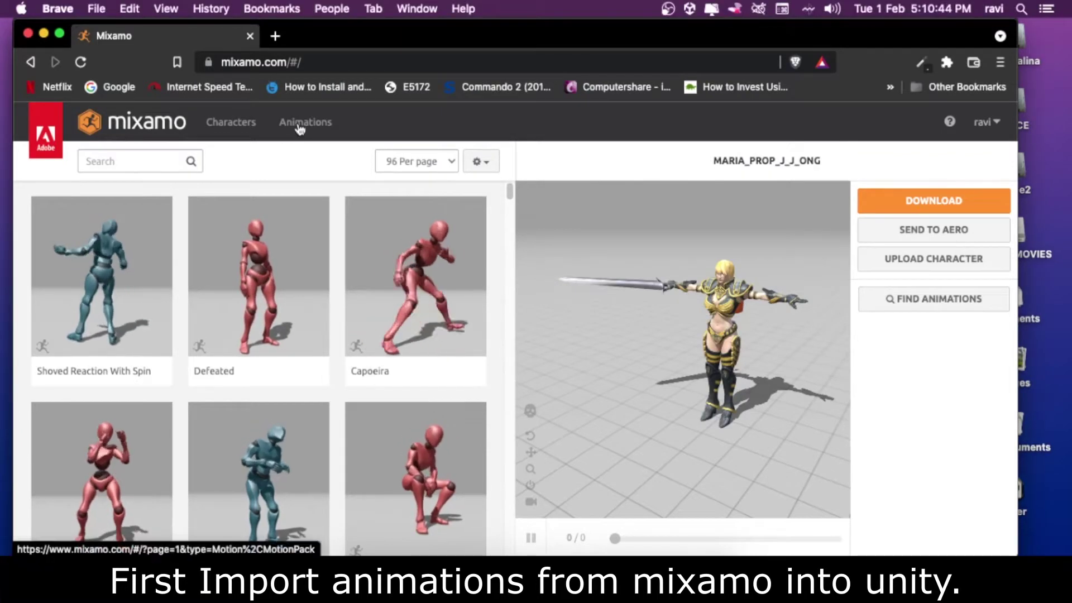
click(299, 127)
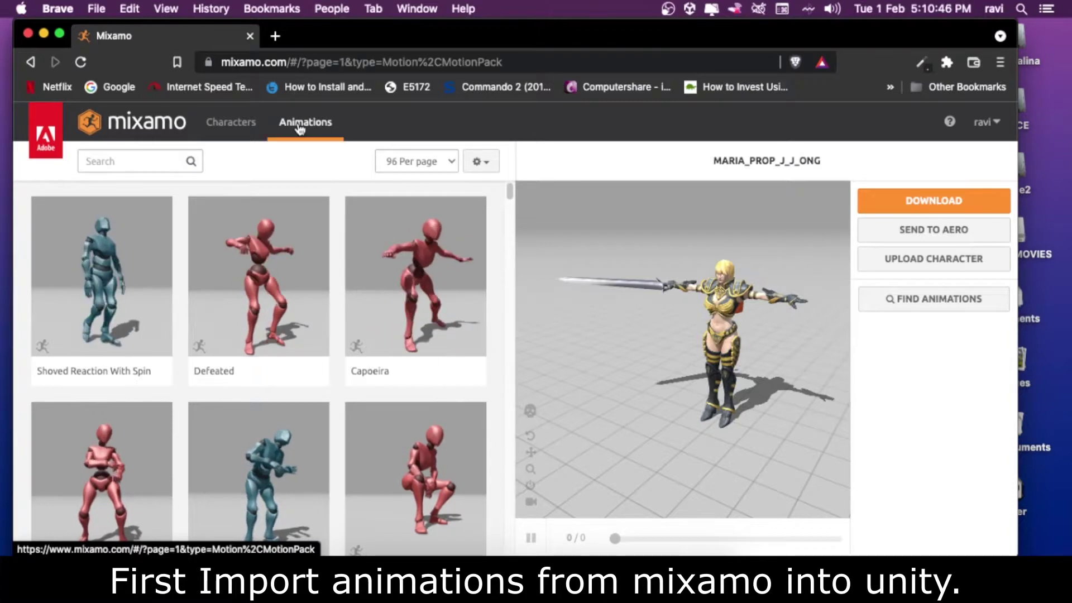
click(142, 161)
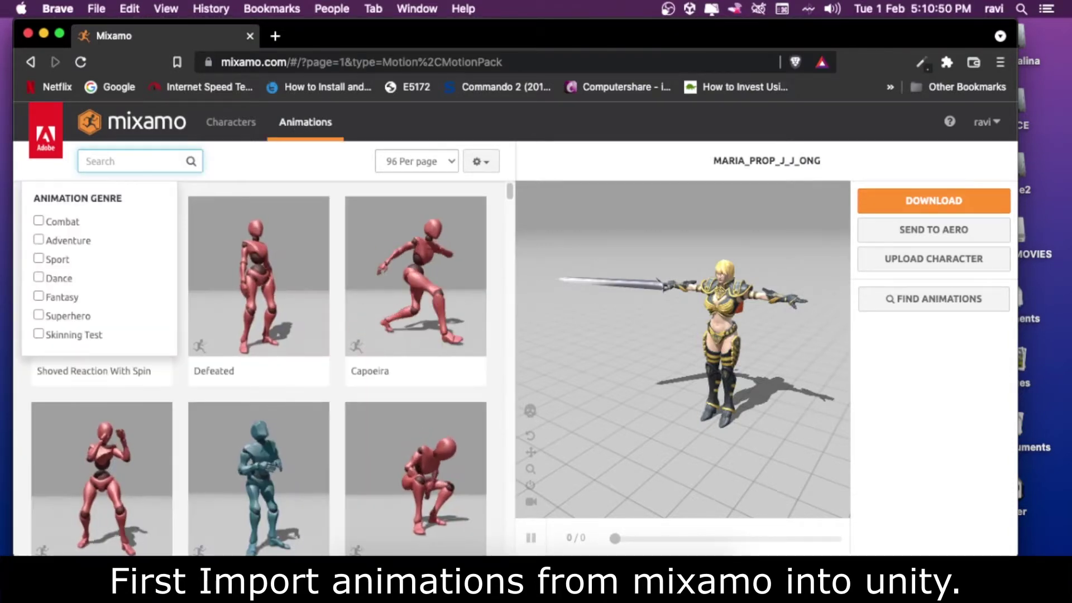
text(death)
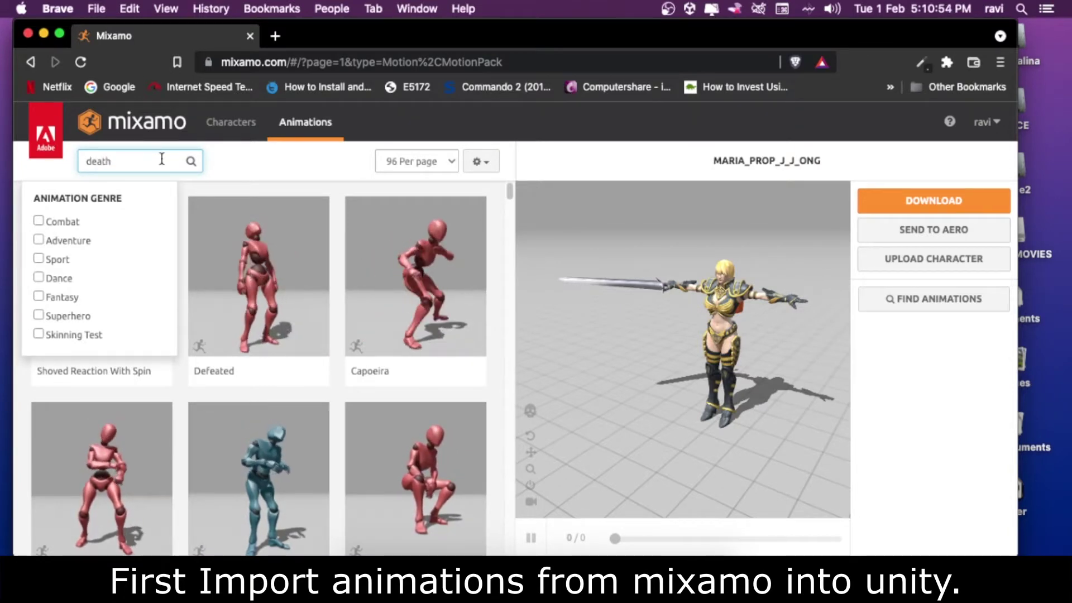
key(Return)
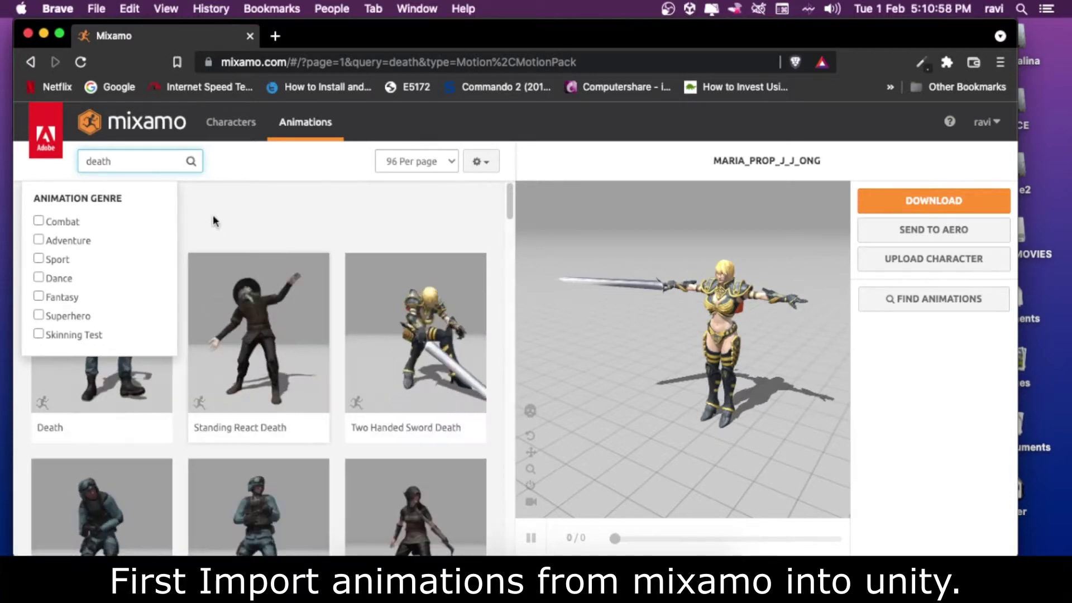
scroll(304, 342, down, 2)
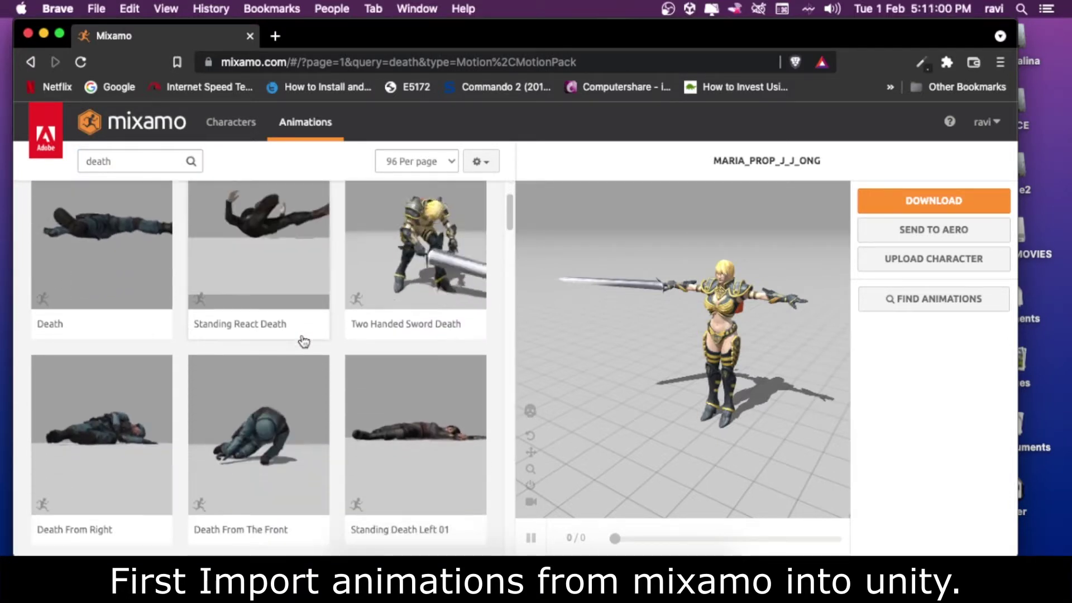
Step: Apply Two Handed Sword Death to the character and bring up its download settings
click(408, 264)
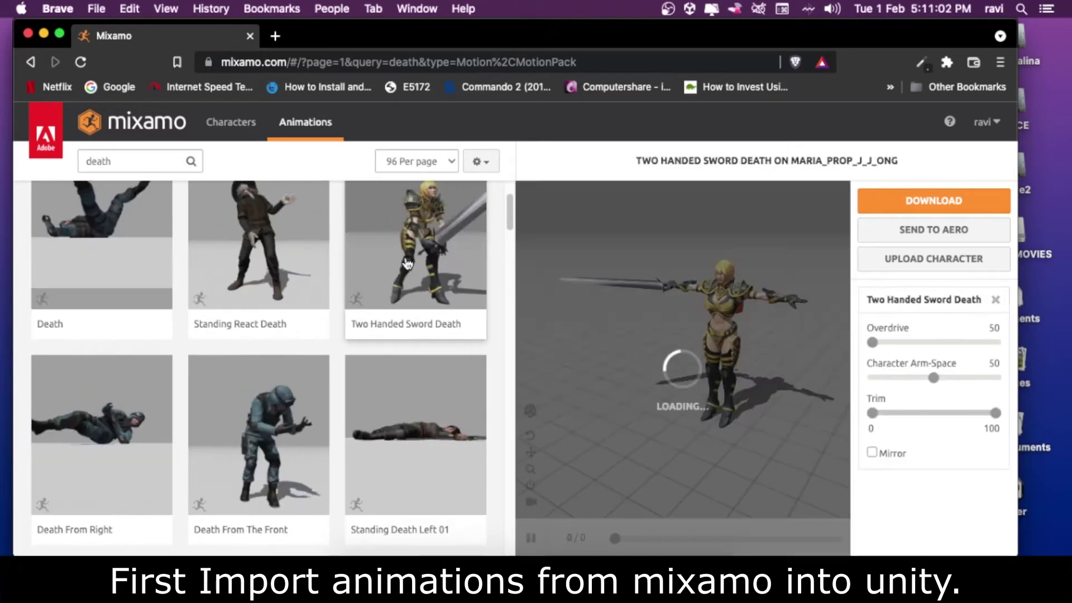
drag(752, 28, 731, 4)
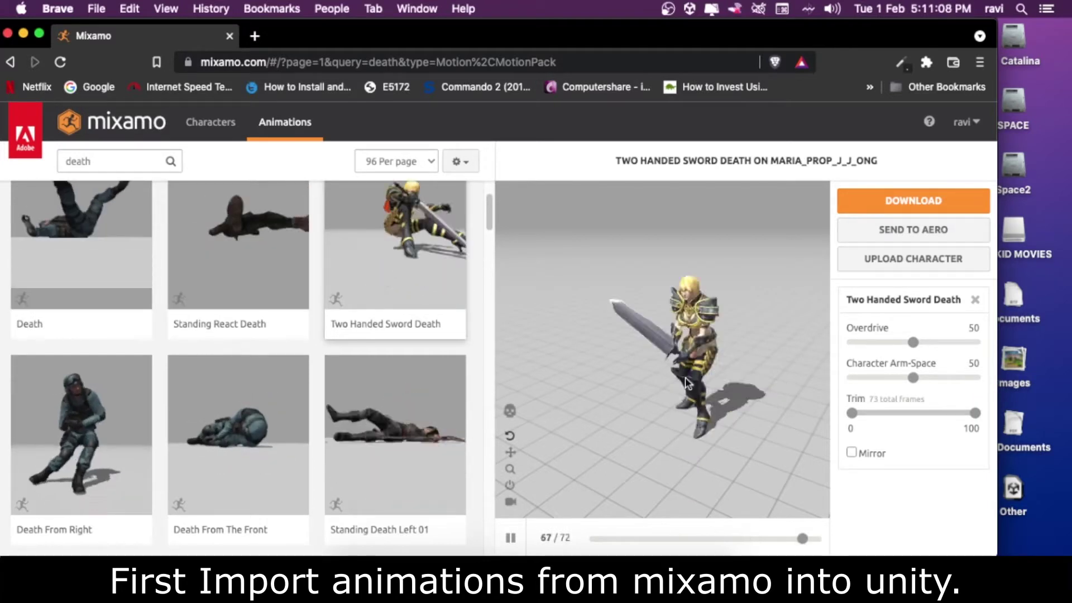
click(910, 201)
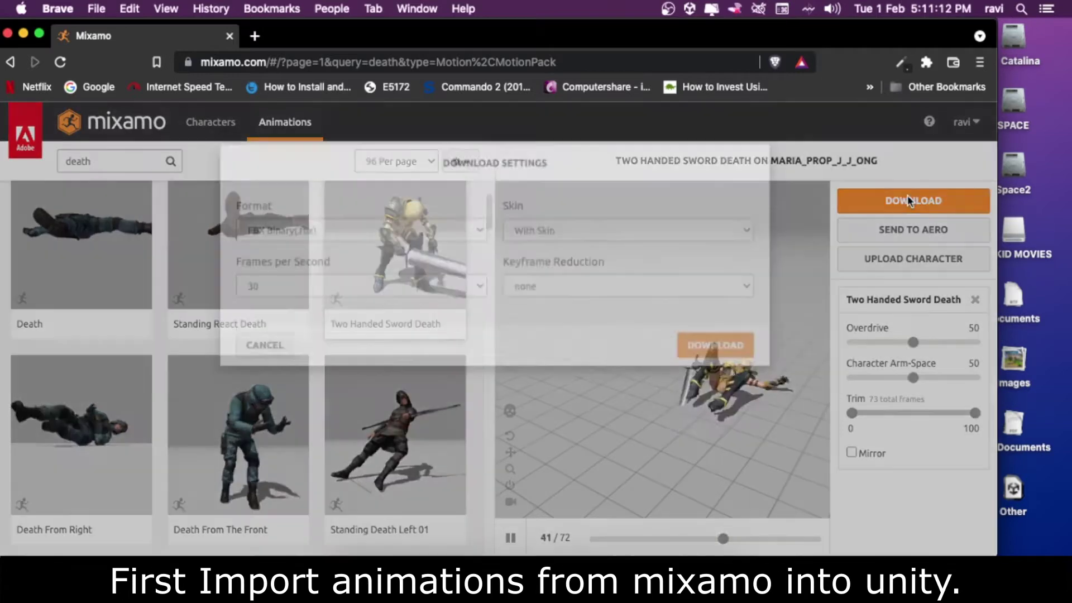
Step: Download Two Handed Sword Death as FBX for Unity, Without Skin, saving it into Downloads
click(533, 268)
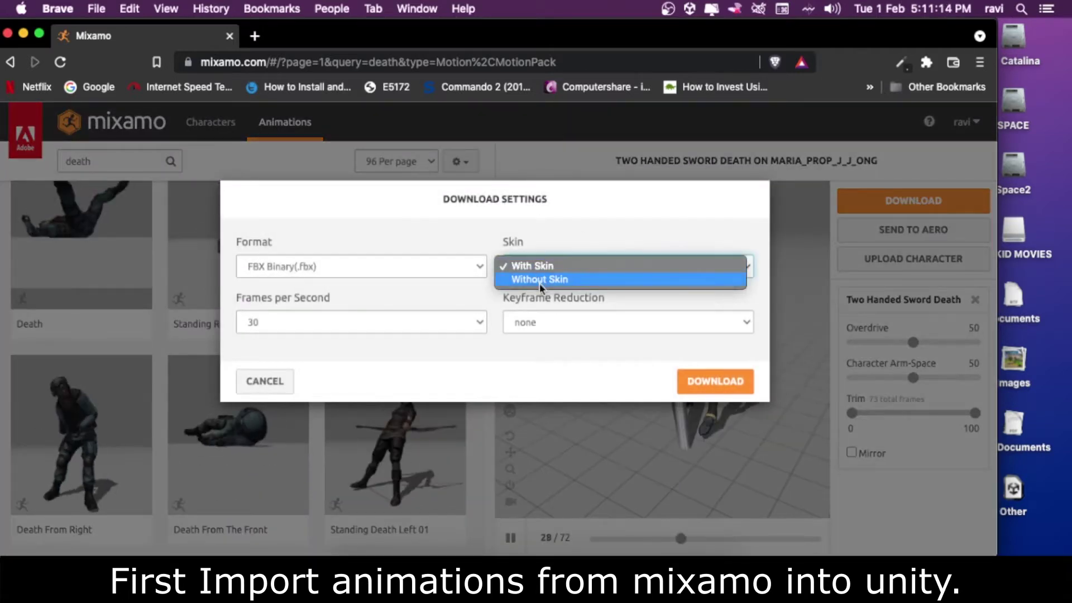
key(Escape)
click(567, 276)
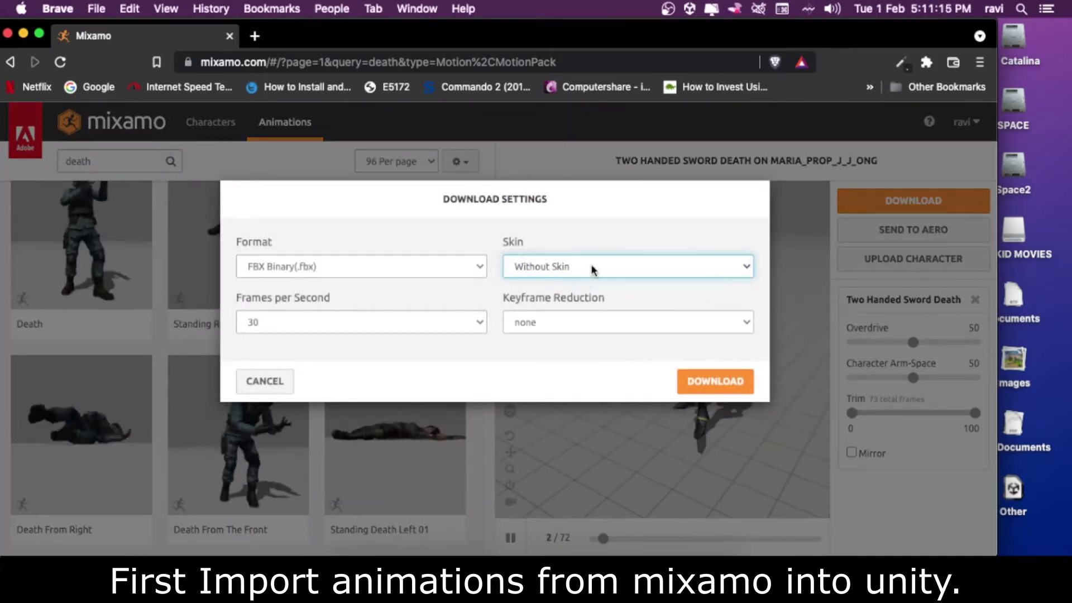
click(325, 267)
click(328, 291)
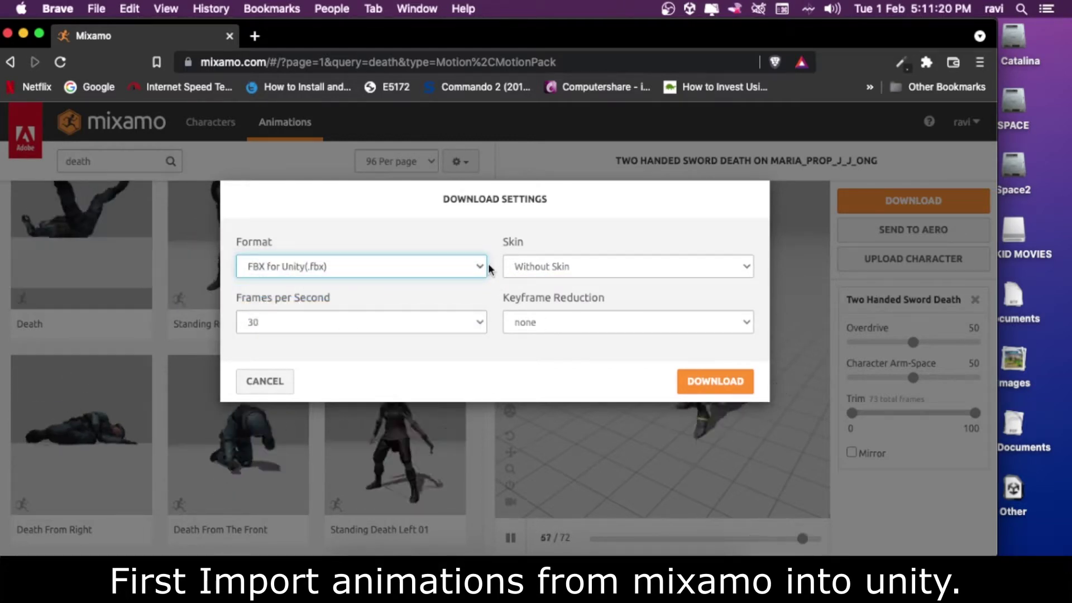
click(737, 382)
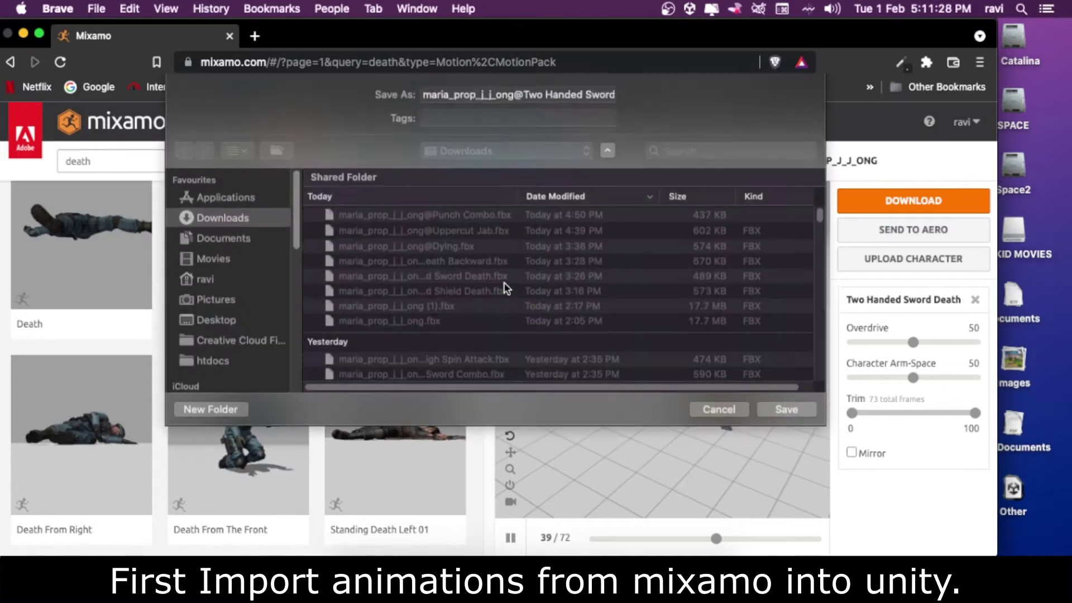
click(775, 410)
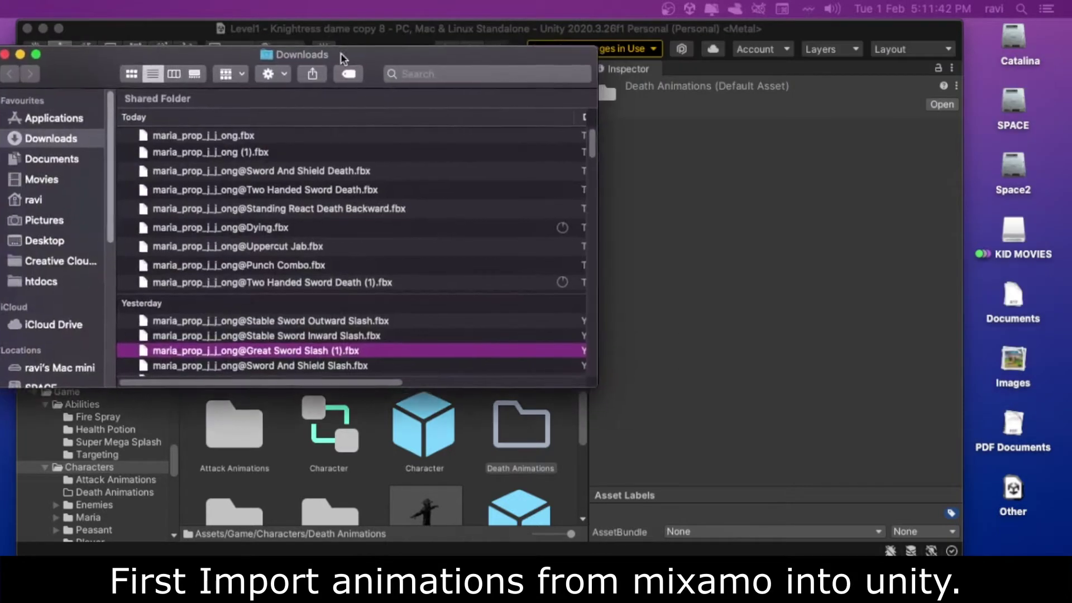
Step: Bring the Finder Downloads folder forward and scroll to the death FBX files
click(261, 290)
scroll(269, 294, down, 2)
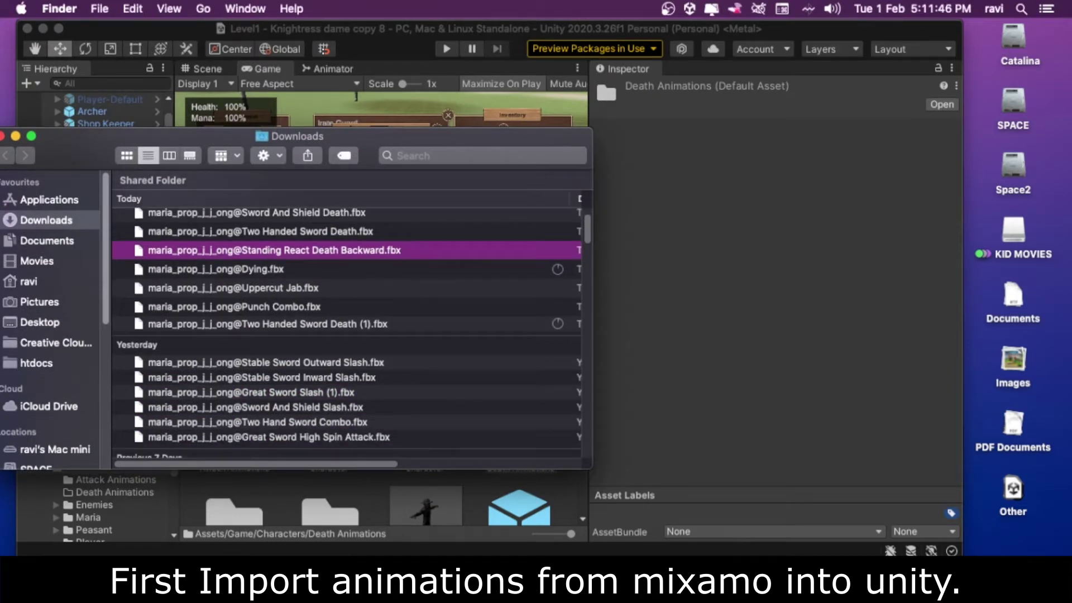
key(super+Tab)
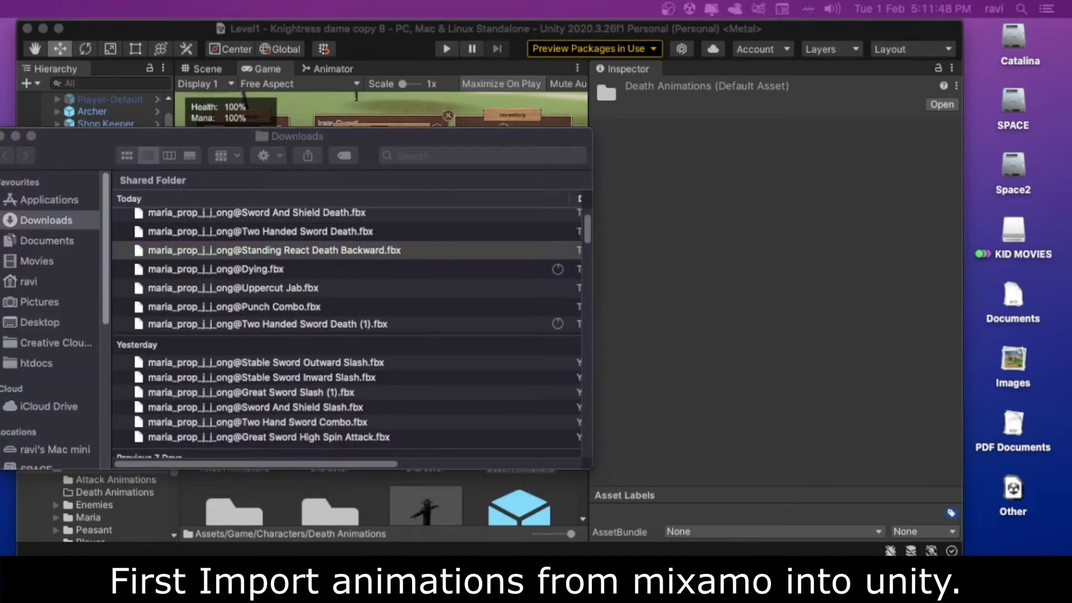
scroll(259, 282, up, 2)
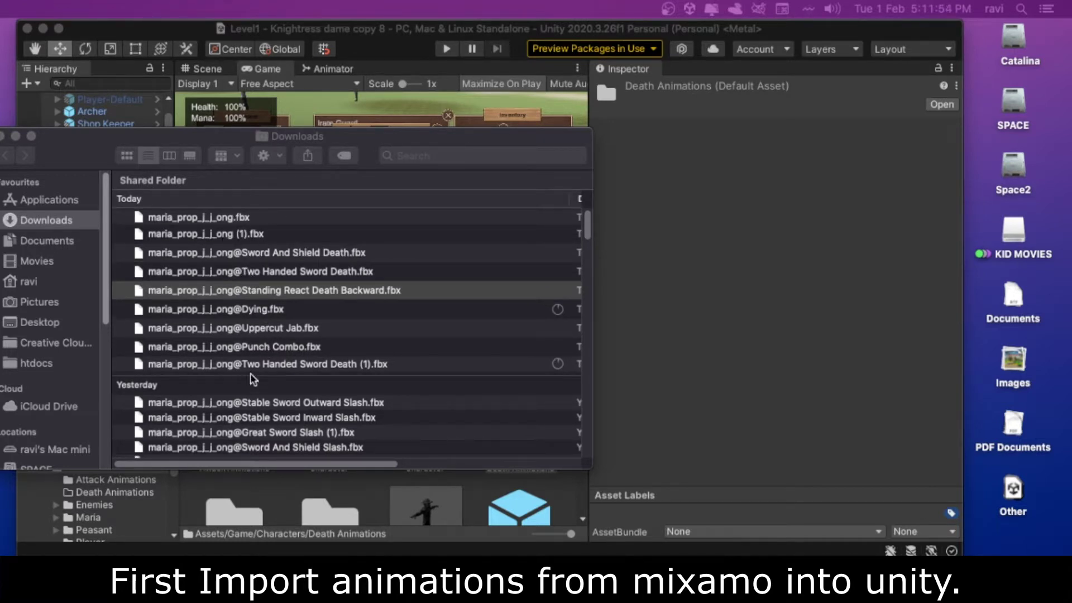
scroll(272, 356, down, 1)
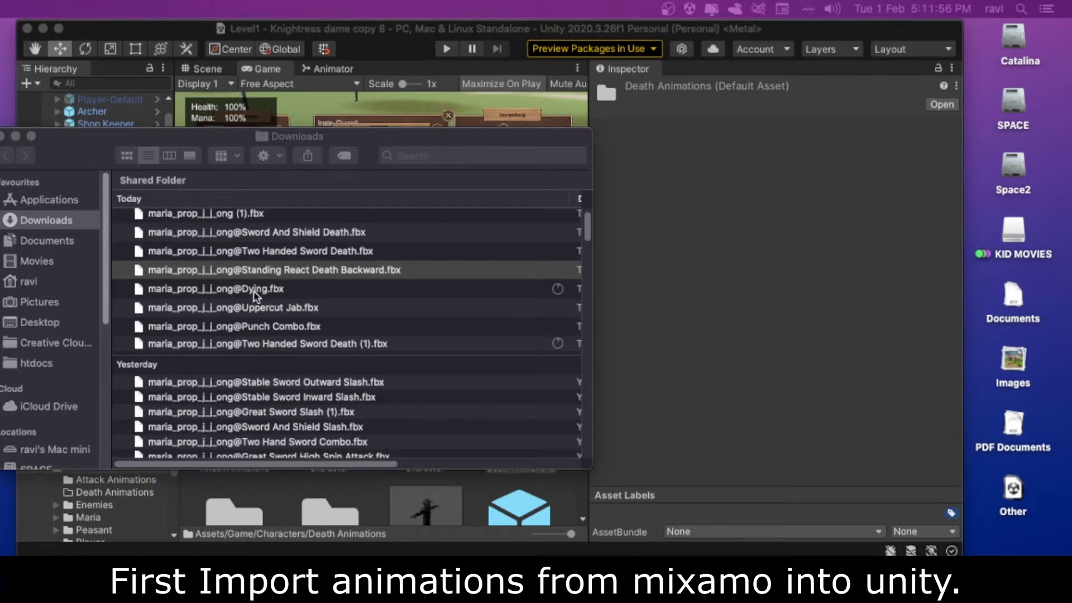
click(254, 294)
Step: Select the four death FBX files and place Downloads beside a narrower Unity window
click(254, 294)
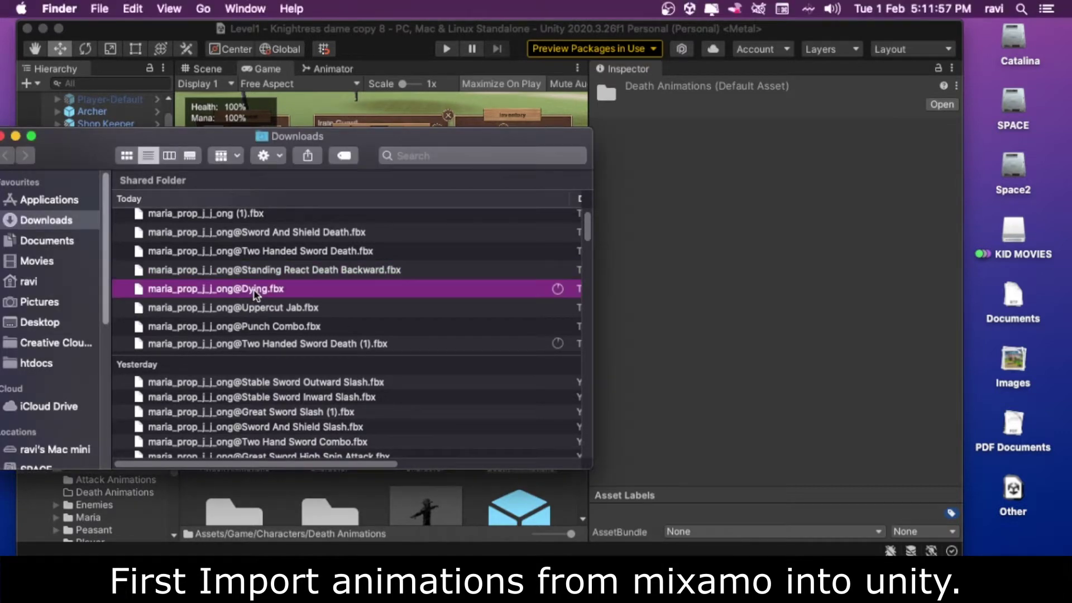
click(278, 270)
click(287, 250)
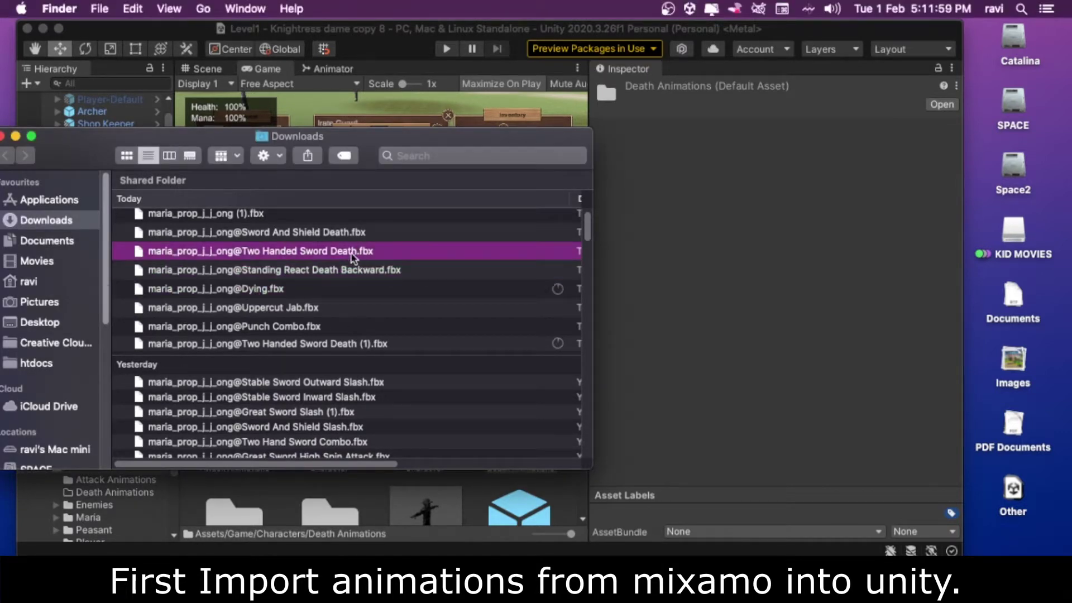
click(294, 234)
drag(340, 131, 974, 104)
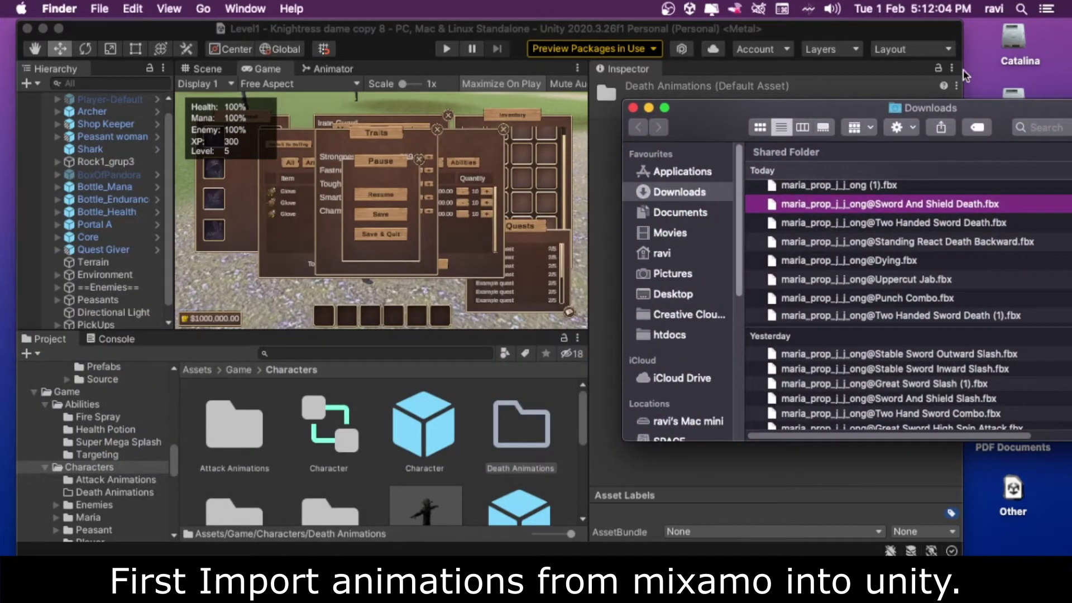
drag(964, 71, 581, 99)
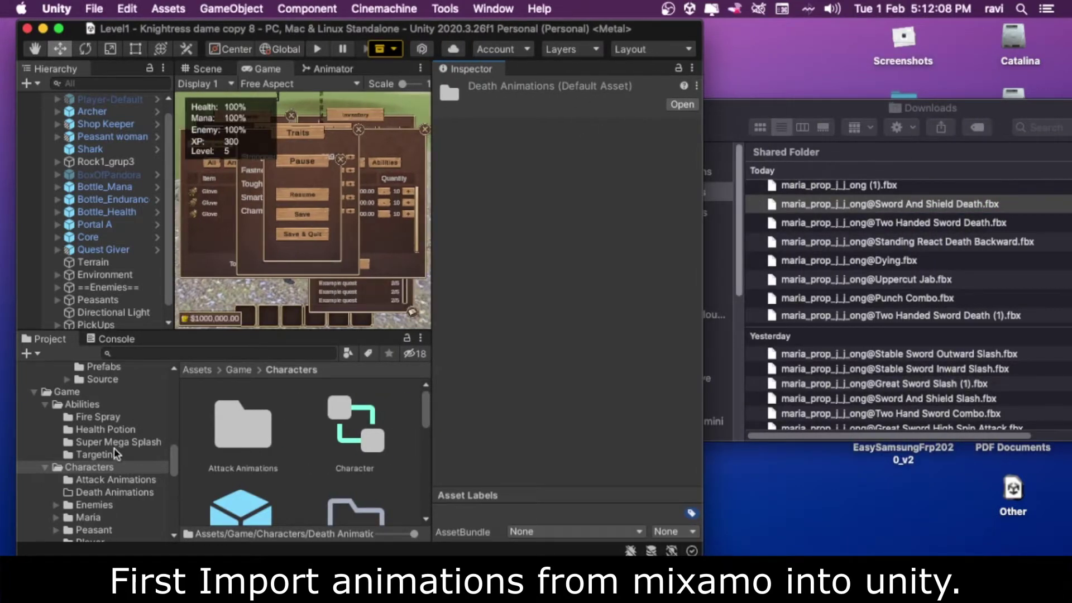
Step: Open the empty Death Animations folder under Characters in the Project window
click(107, 490)
scroll(108, 489, down, 1)
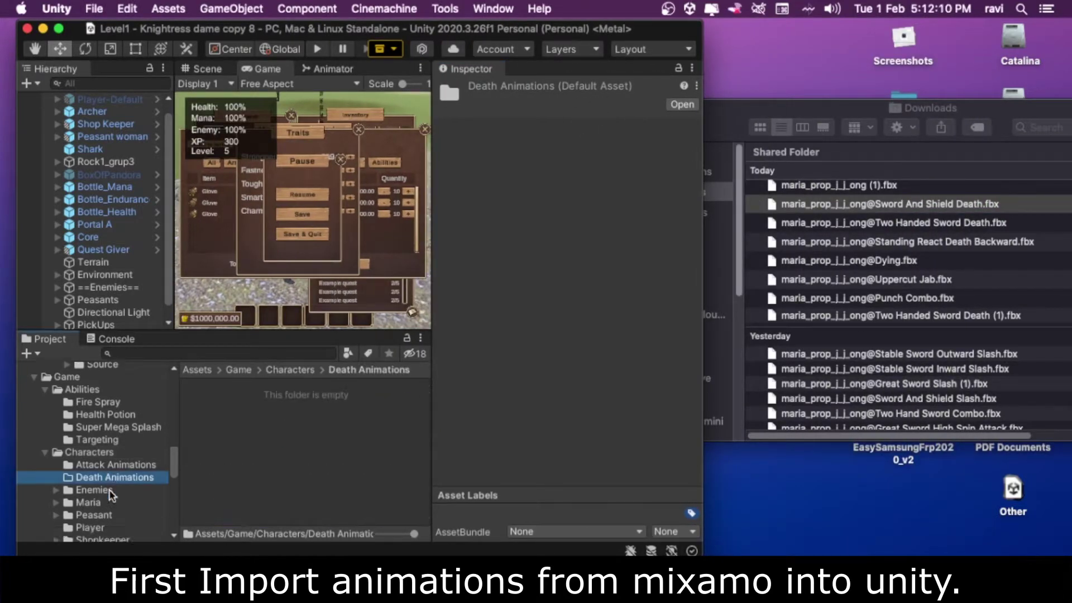
click(88, 452)
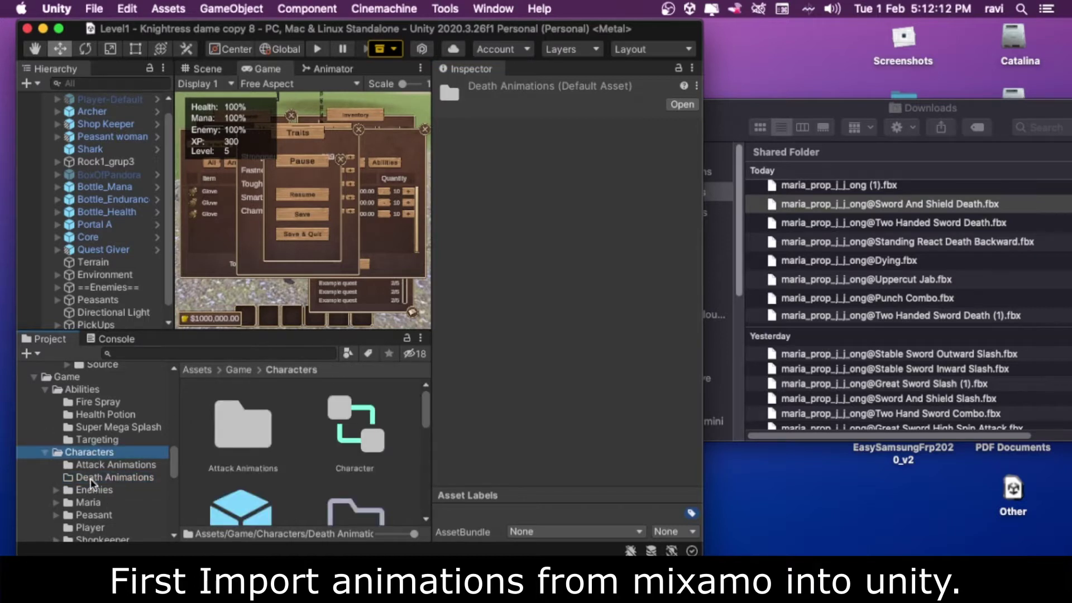
click(92, 478)
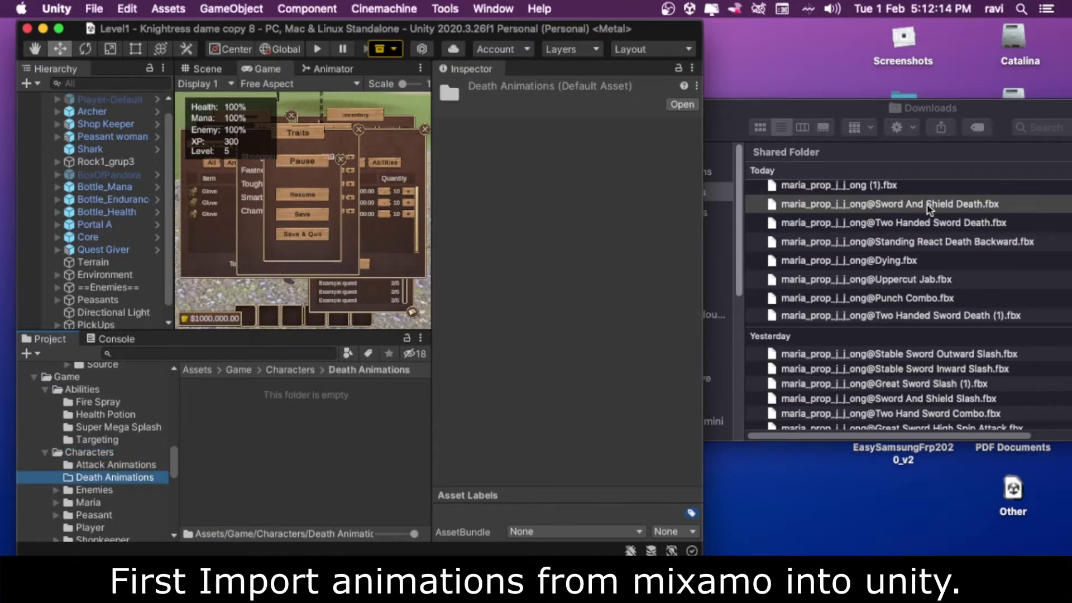
Step: Import Sword And Shield Death, Two Handed Sword Death, Standing React Death Backward and Dying into Death Animations
drag(895, 207, 328, 441)
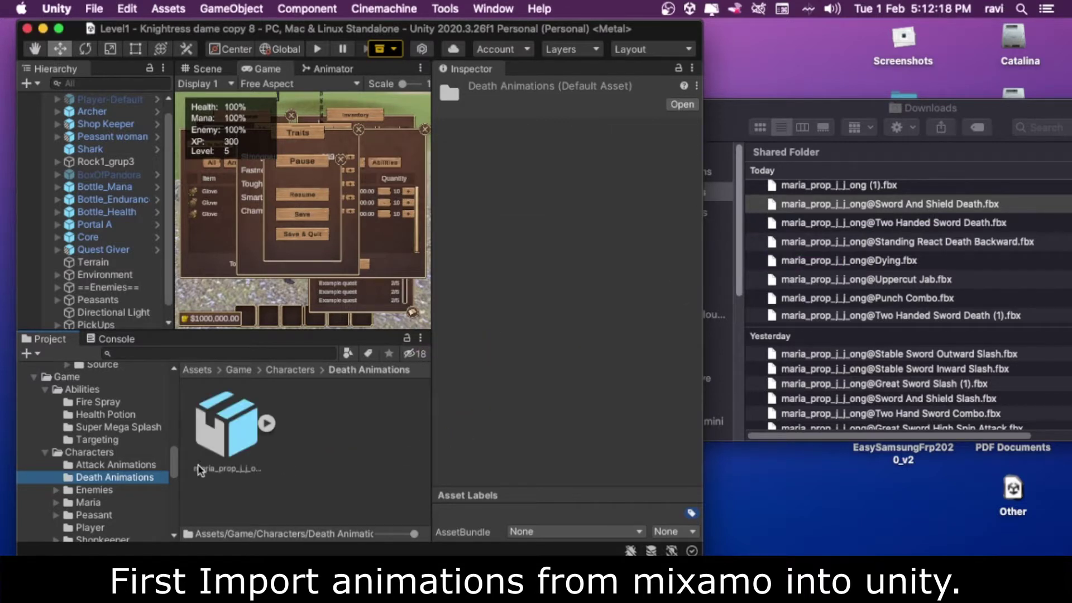
drag(911, 223, 363, 447)
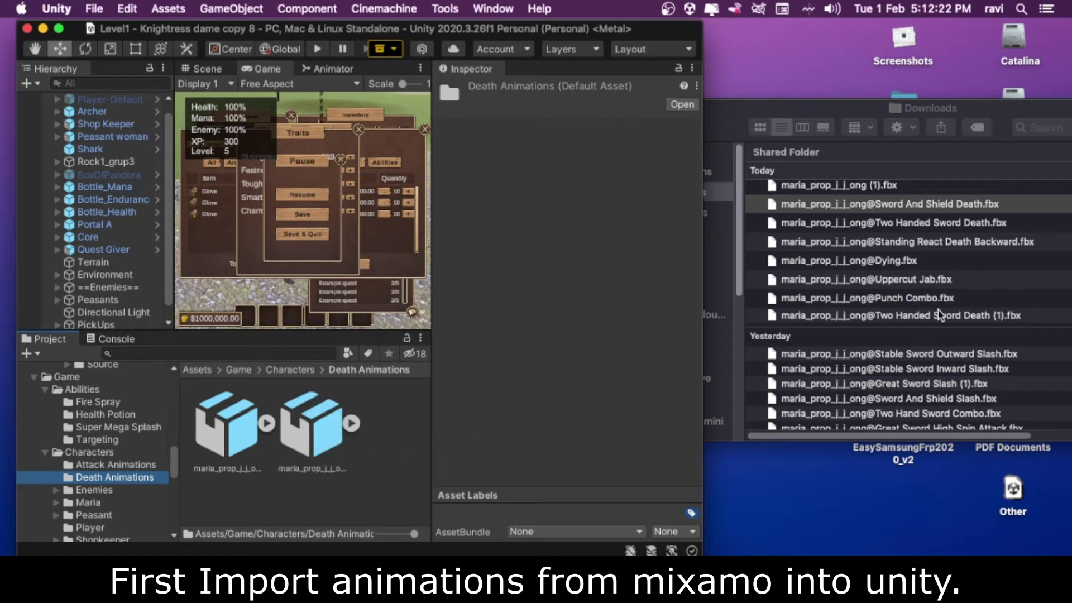
drag(932, 246, 299, 500)
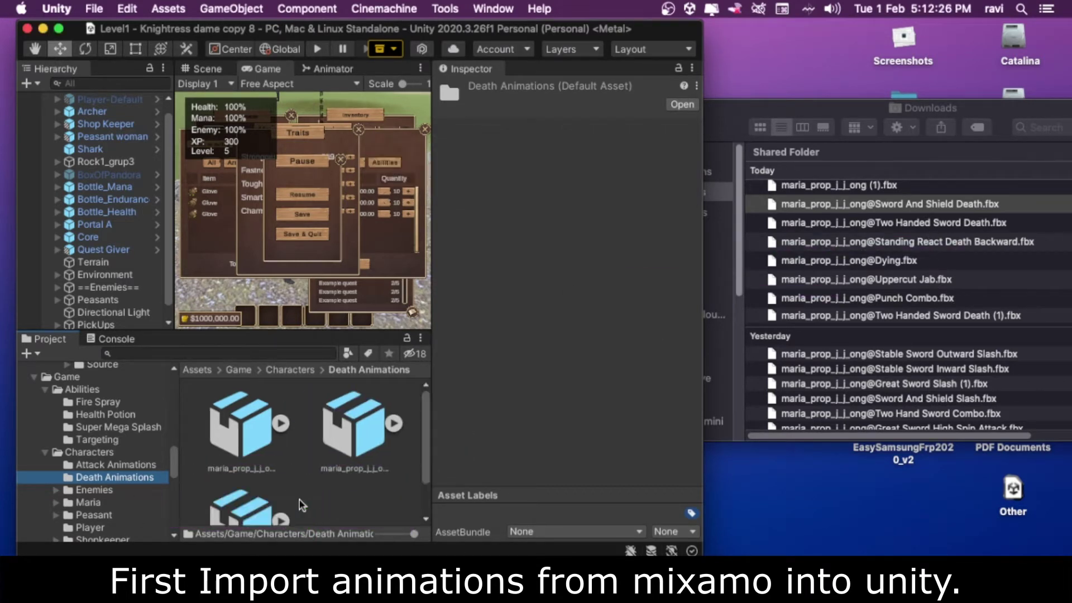
scroll(926, 243, up, 2)
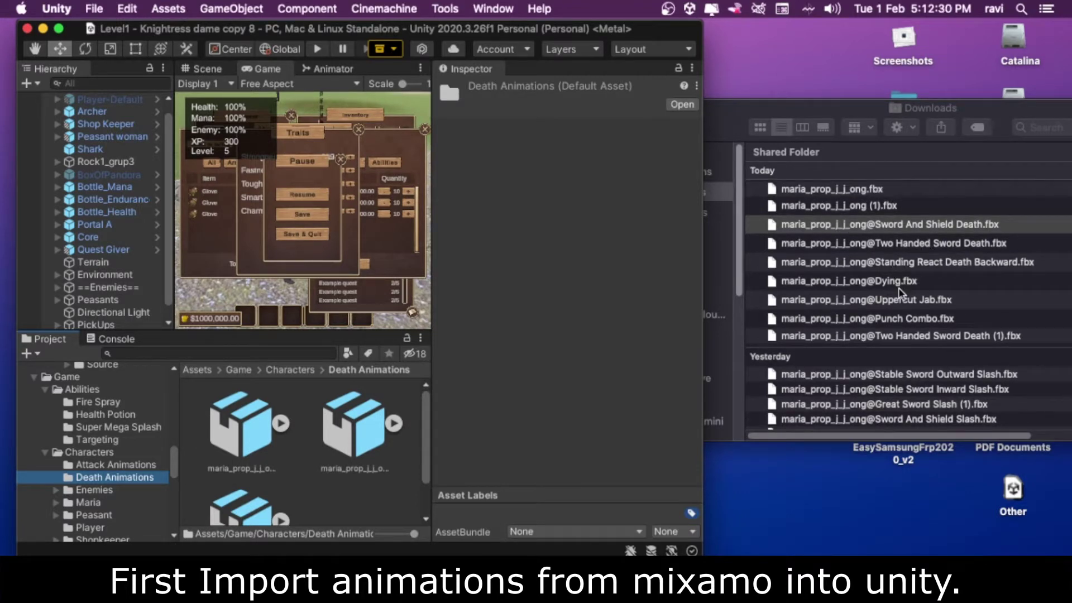
drag(886, 280, 378, 503)
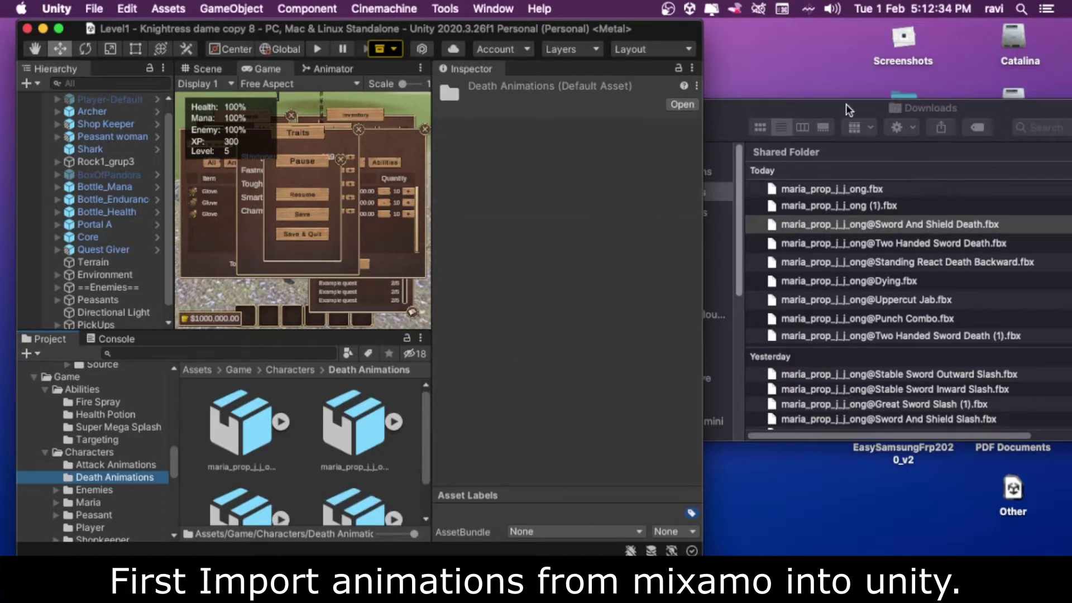
Step: Widen the Unity editor over Finder and enter Play mode
drag(846, 104, 703, 177)
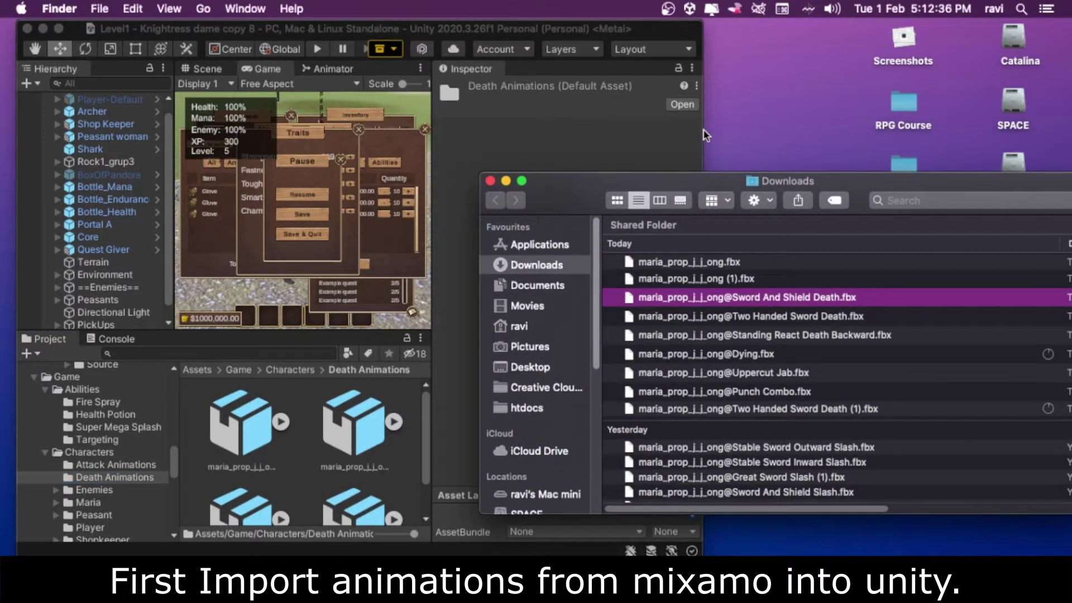
click(707, 134)
drag(704, 132, 1058, 115)
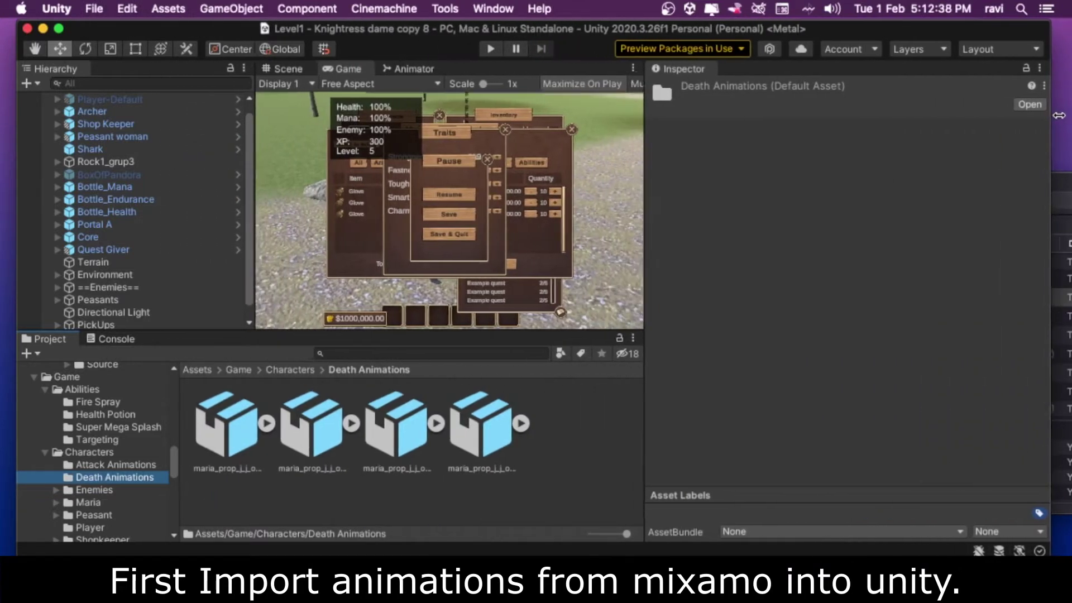
drag(585, 34, 576, 32)
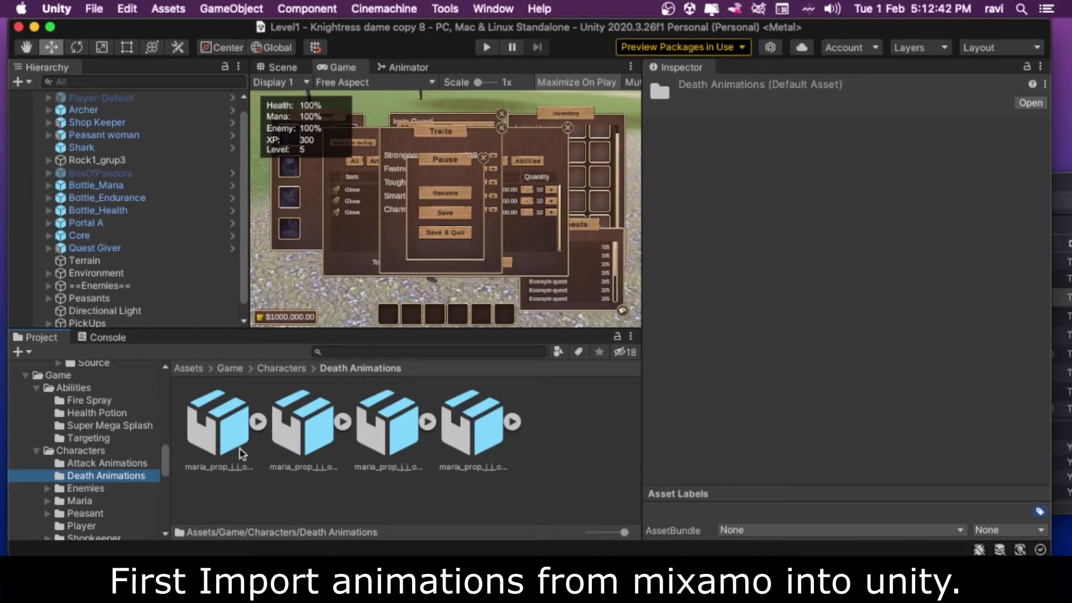
click(487, 47)
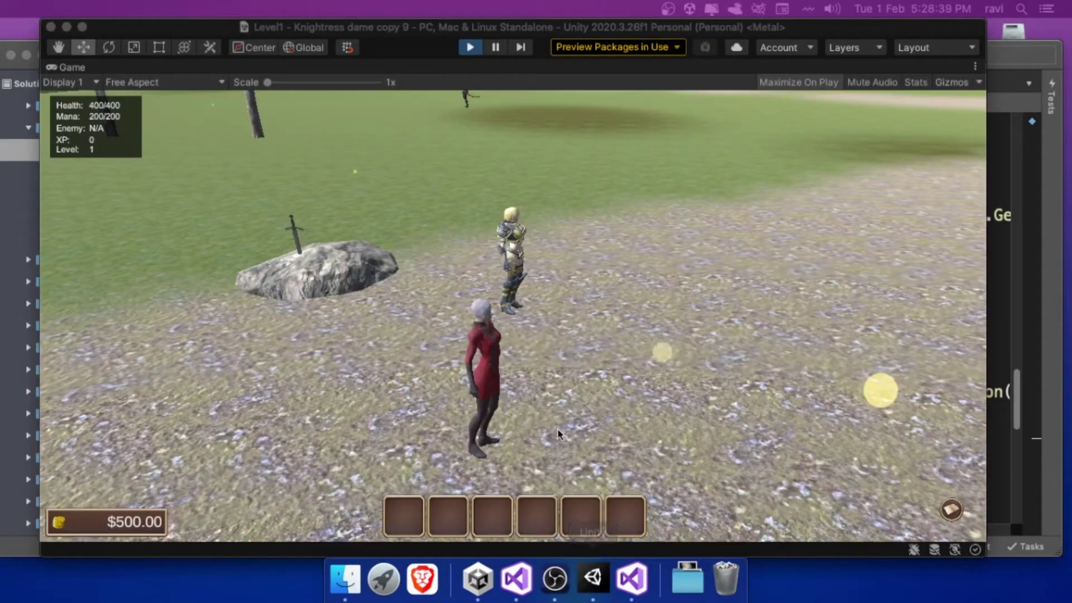
Step: Walk the knight and move the Sword from the inventory into the Equipment weapon slot
click(296, 233)
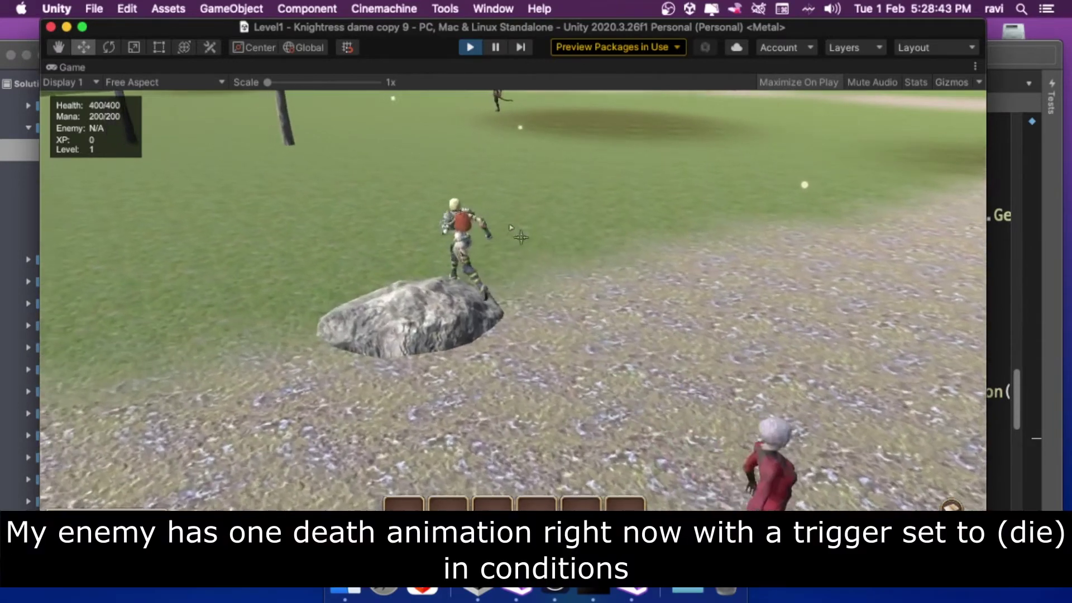
key(i)
drag(773, 221, 117, 292)
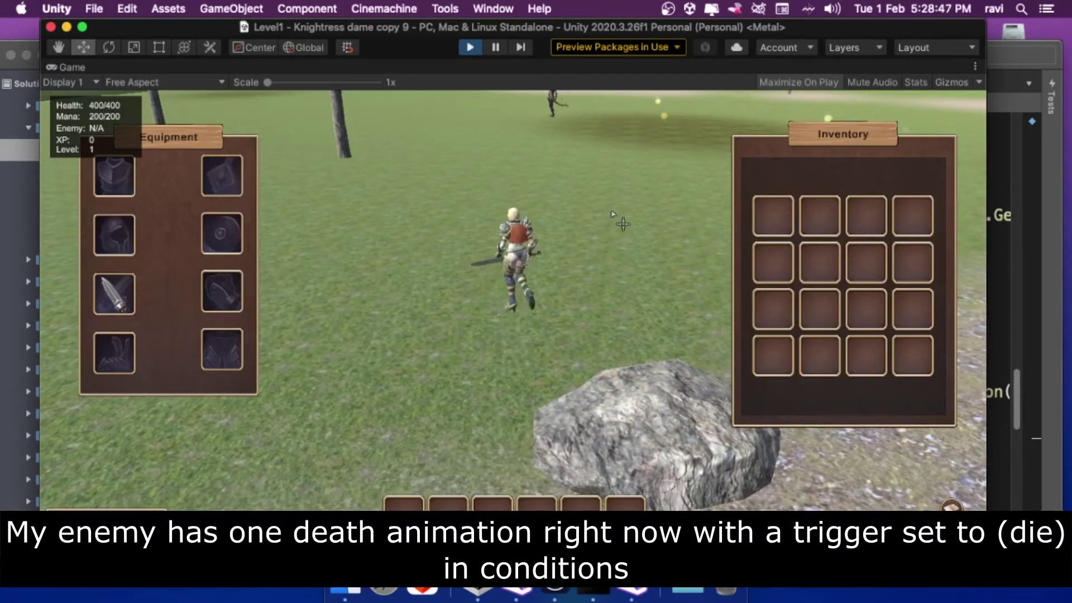
key(i)
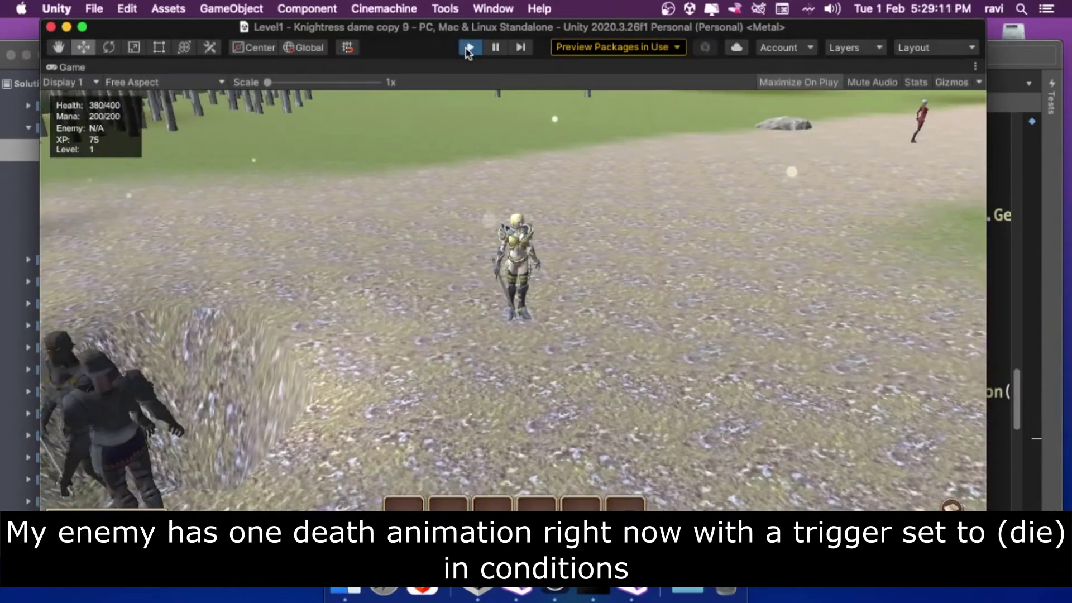
Step: Stop Play mode and open the Player's Character animator controller
click(468, 49)
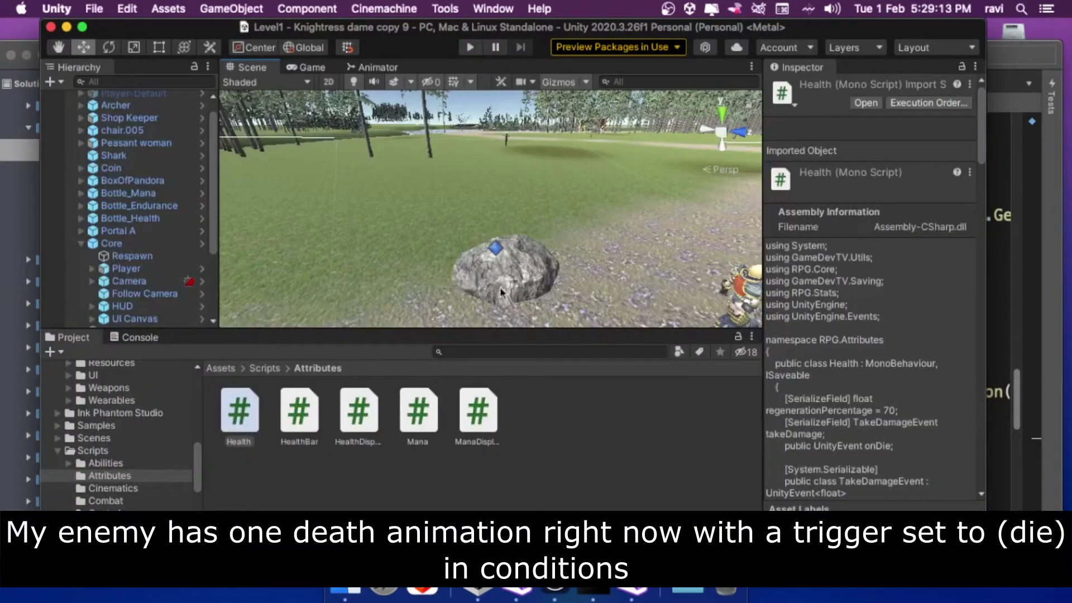
click(122, 270)
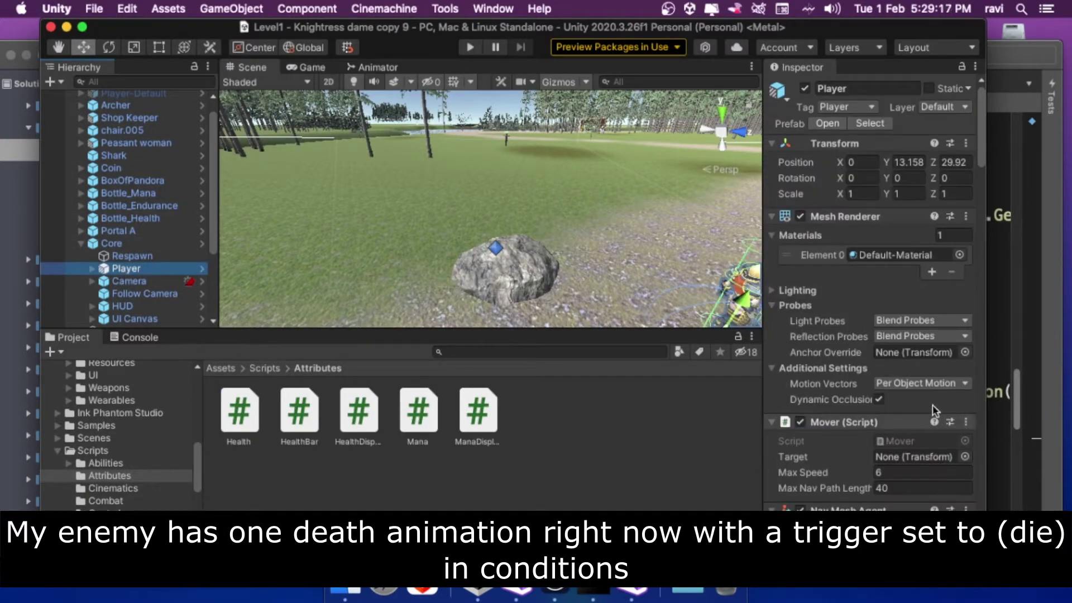
scroll(932, 407, down, 10)
scroll(932, 405, down, 5)
scroll(933, 405, up, 5)
scroll(933, 403, down, 1)
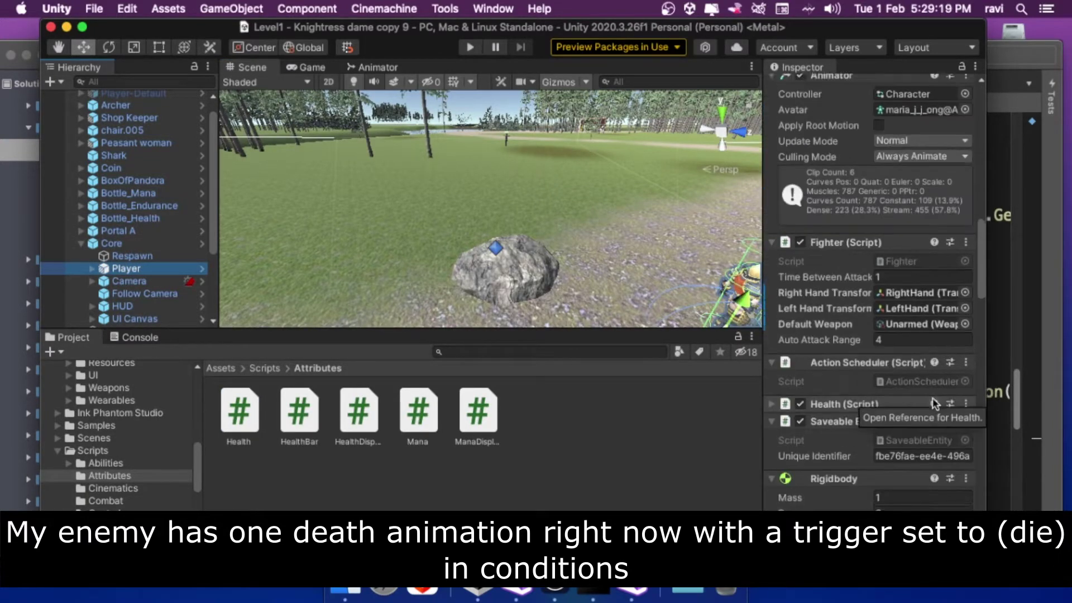
scroll(933, 403, up, 2)
double_click(908, 129)
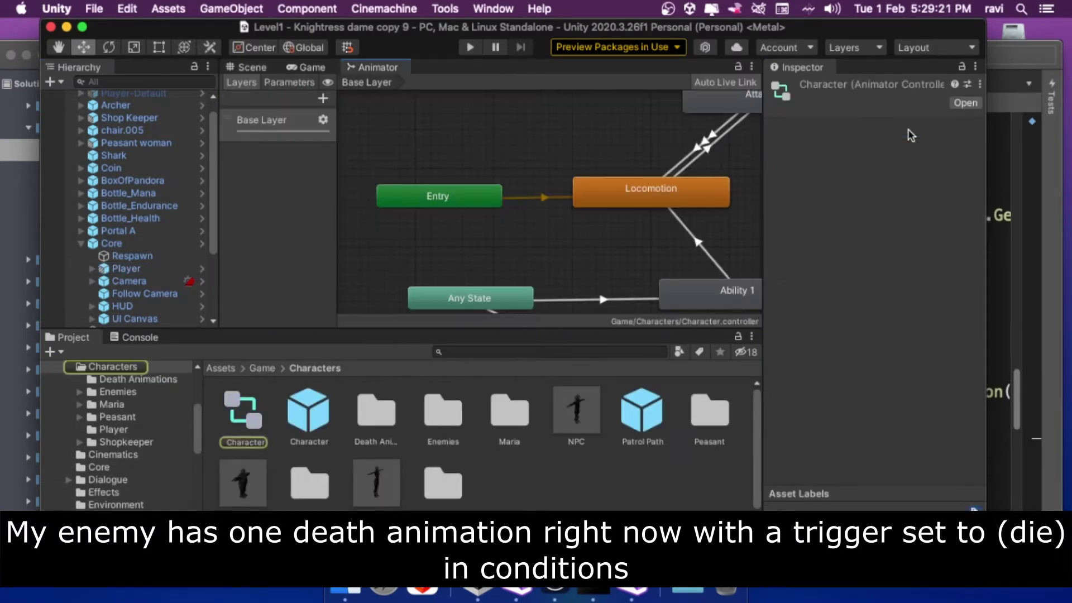
Step: Pop the Animator graph into its own enlarged window to reveal the Death state
scroll(564, 198, down, 1)
scroll(564, 198, down, 2)
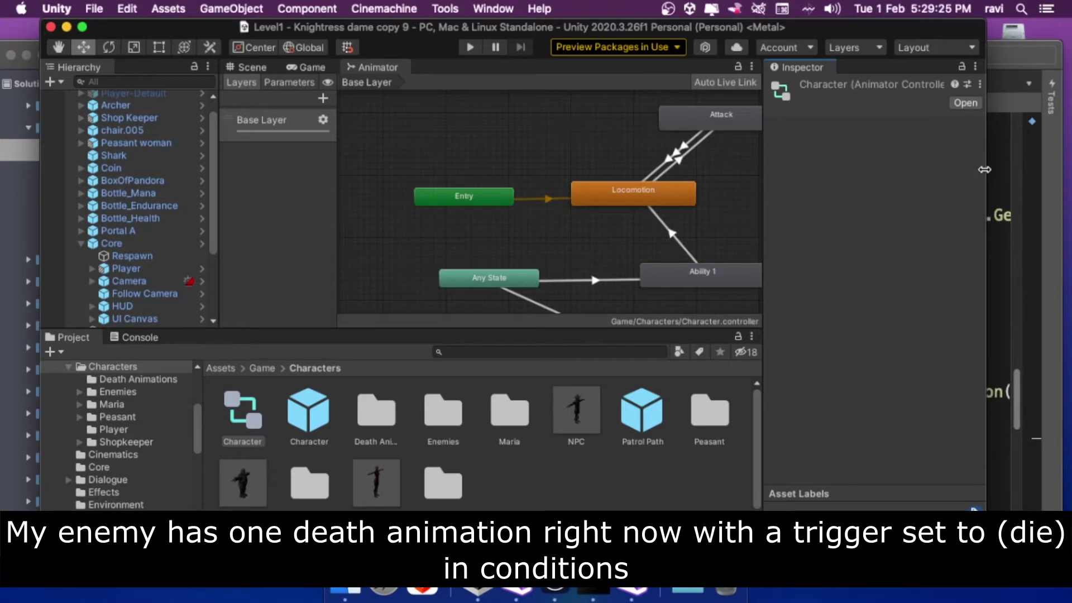
drag(984, 169, 1070, 169)
drag(394, 67, 458, 195)
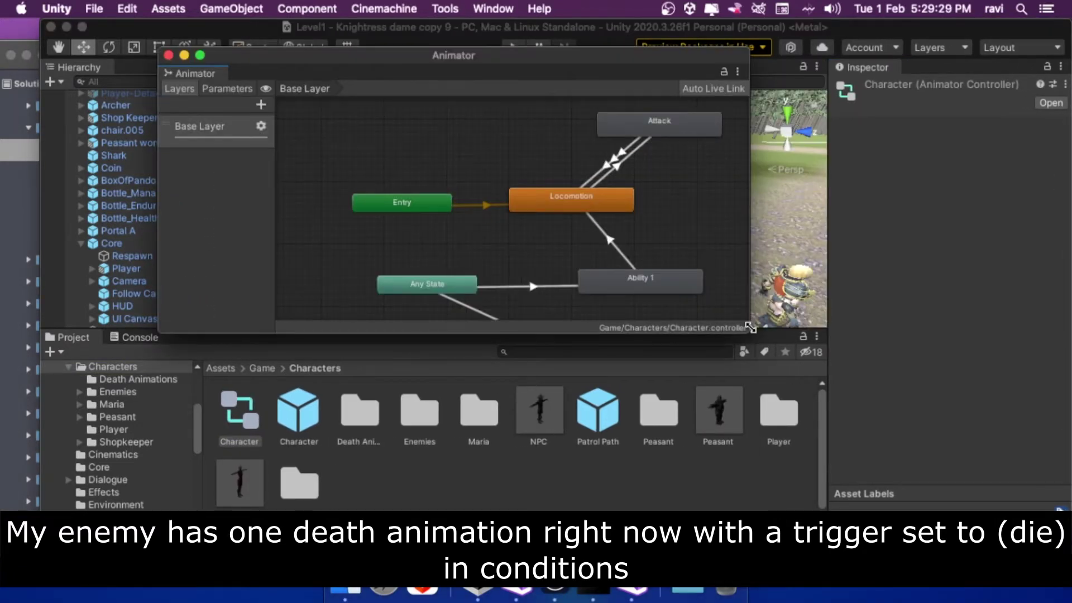
drag(750, 327, 966, 512)
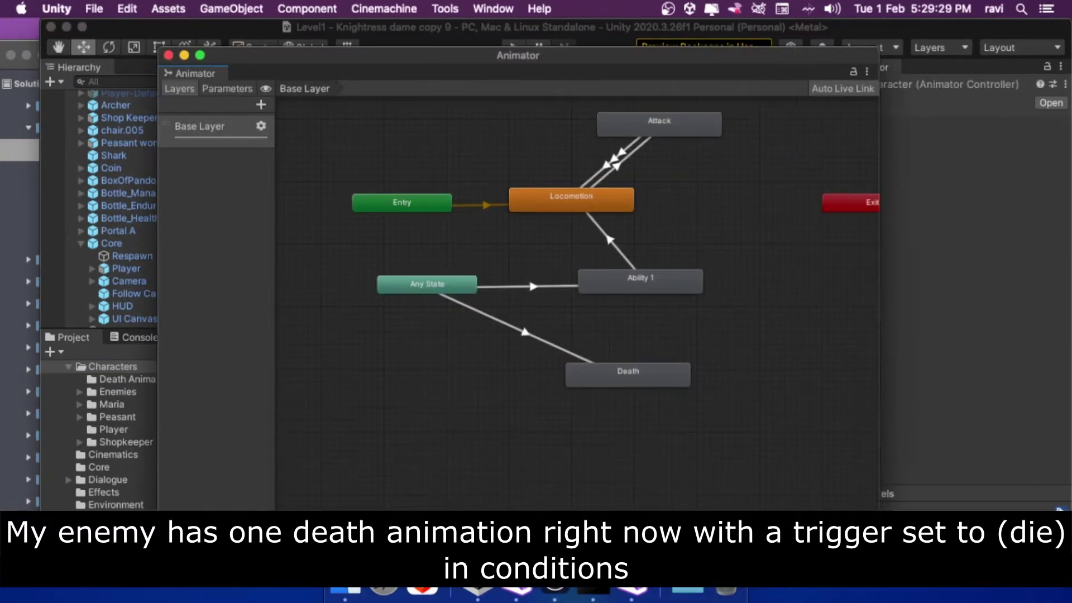
Step: Inspect the Death state and the Any State to Death transition, previewing the death clip
click(635, 380)
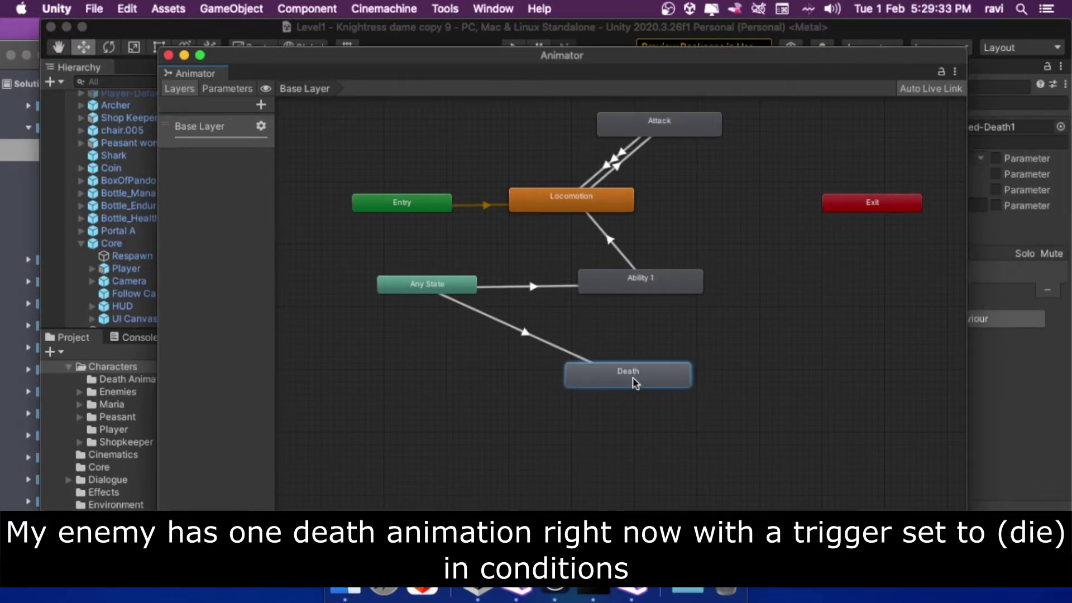
drag(841, 59, 634, 21)
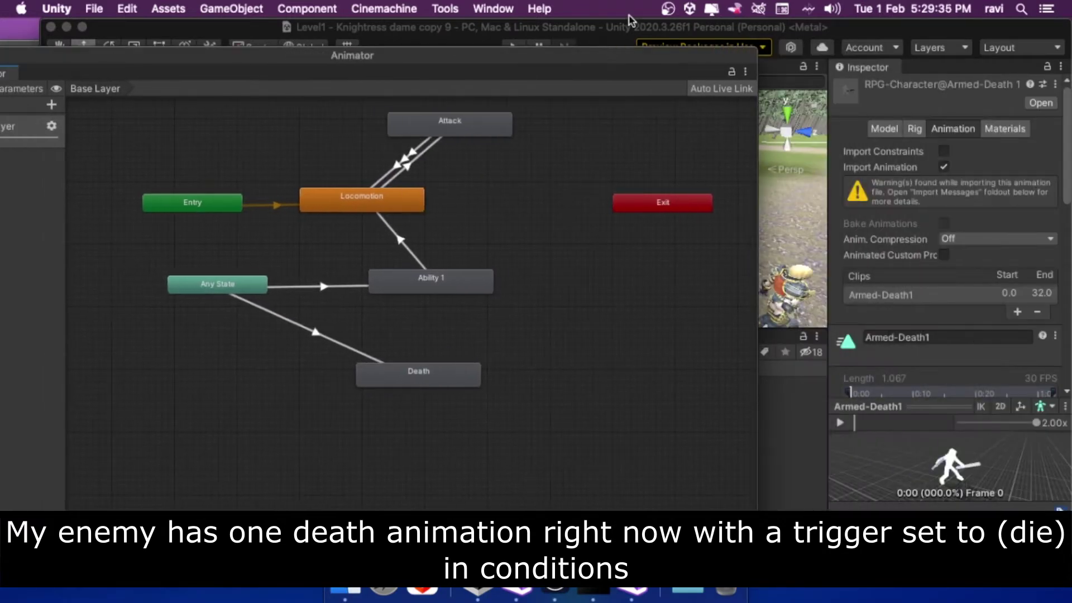
click(428, 380)
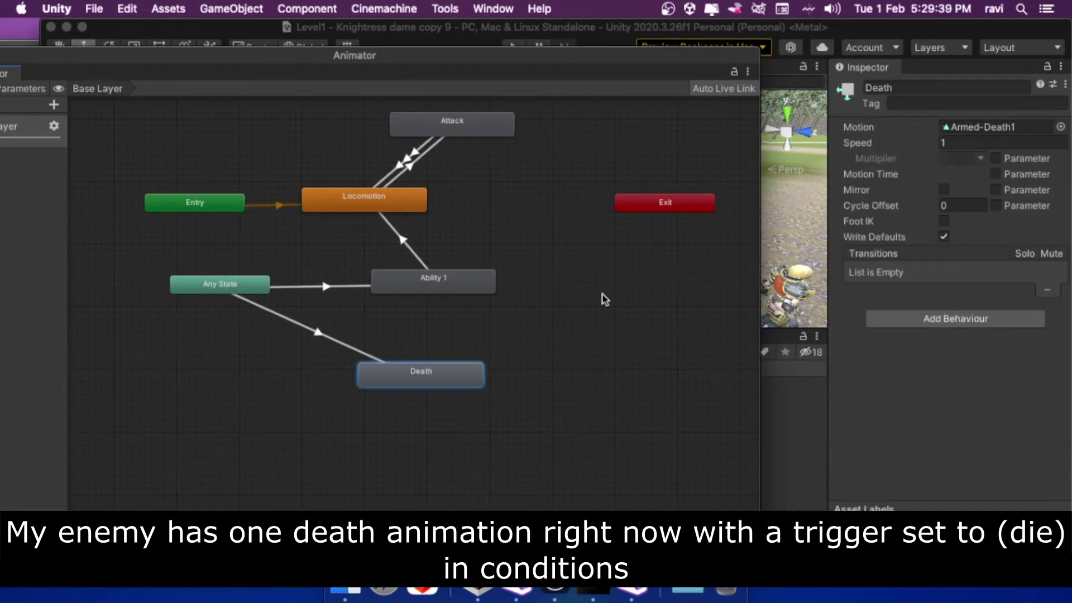
click(319, 335)
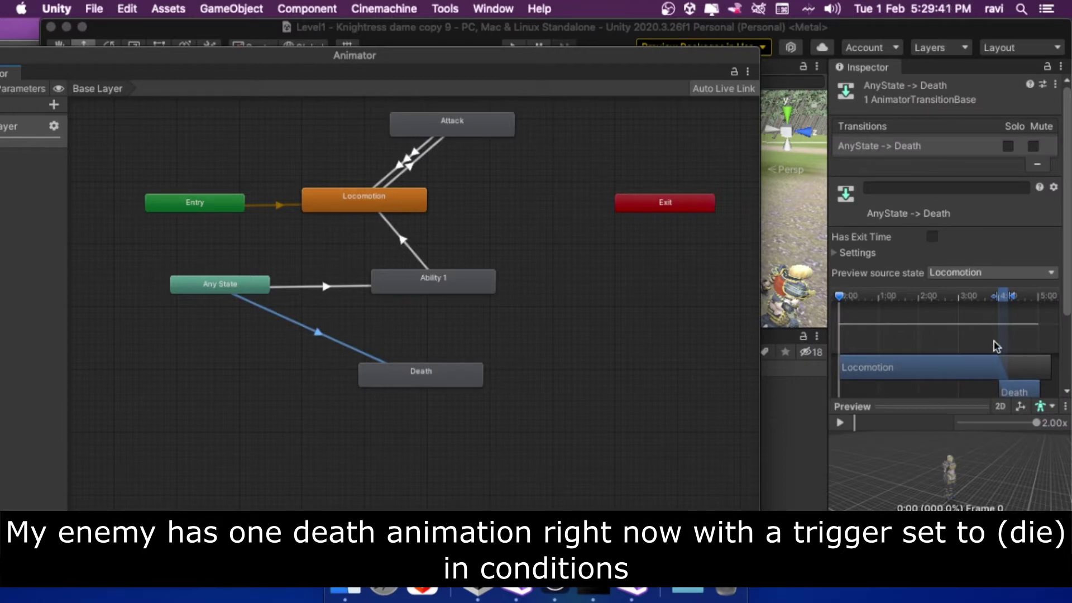
scroll(967, 265, down, 2)
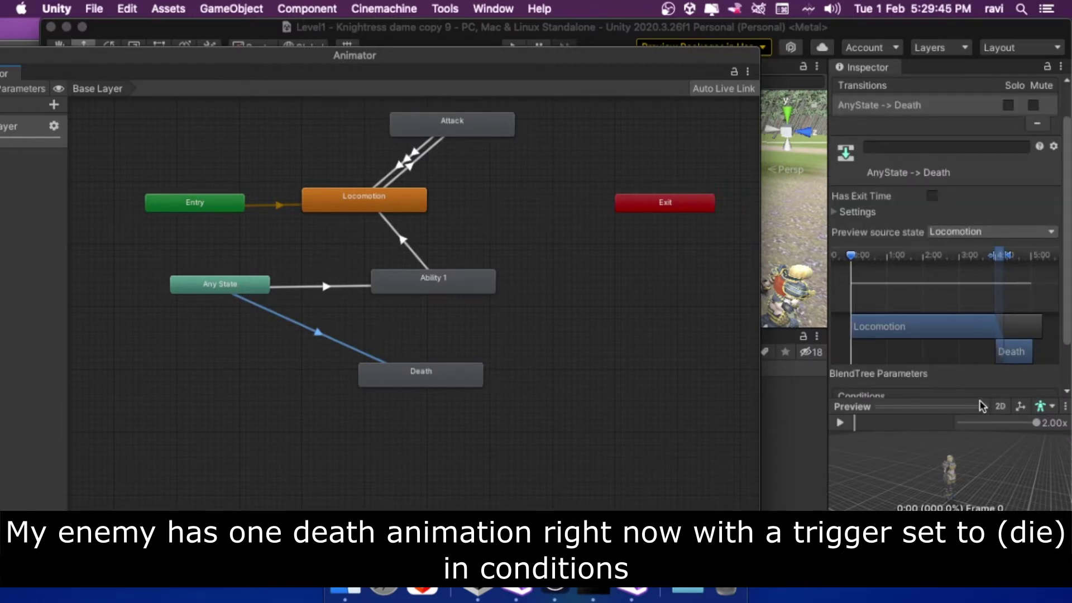
click(840, 424)
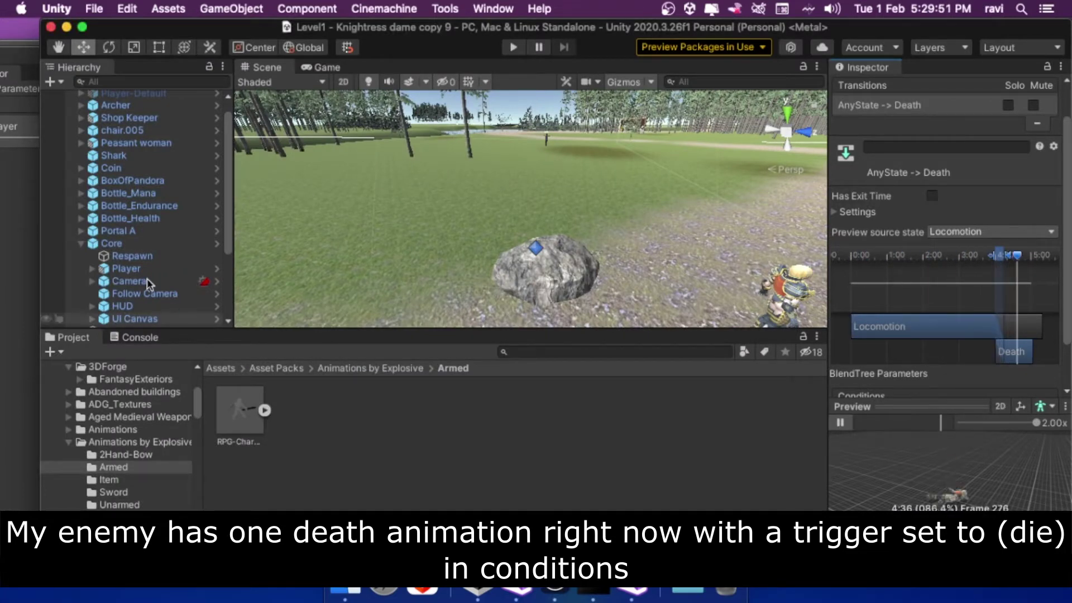
Step: Browse to the Death Animations folder and select the Dying animation asset
click(121, 206)
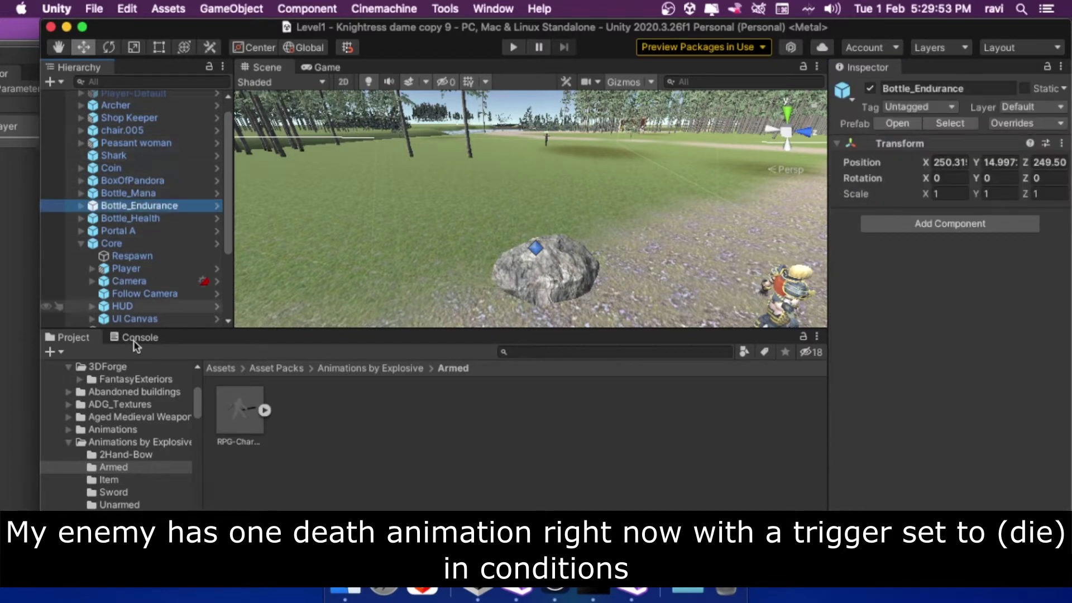
scroll(167, 494, down, 1)
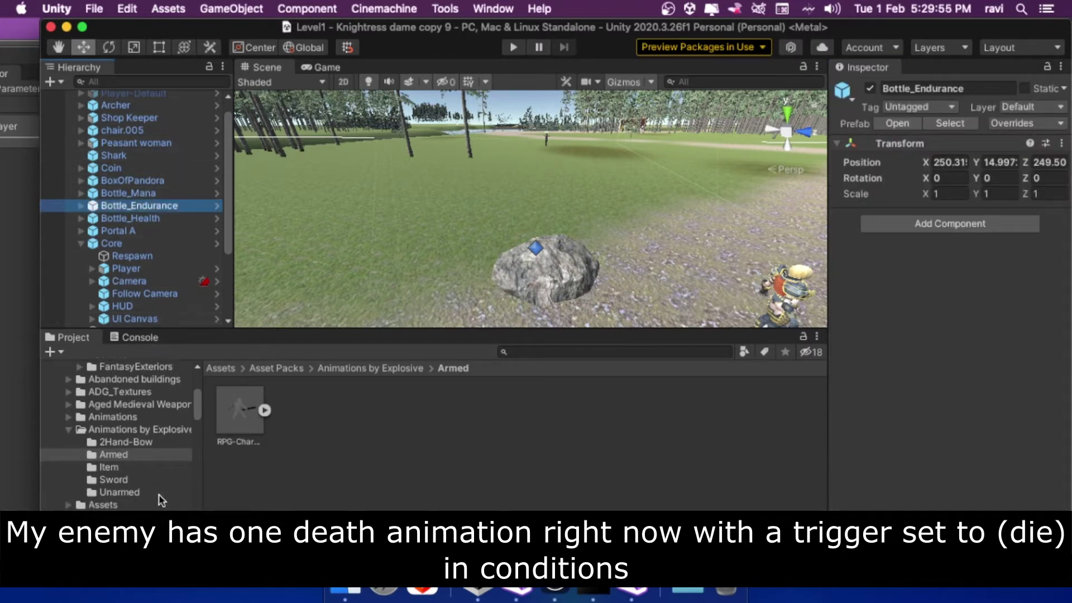
scroll(111, 469, down, 5)
scroll(115, 471, down, 5)
scroll(116, 473, down, 5)
scroll(115, 473, down, 3)
scroll(106, 455, up, 2)
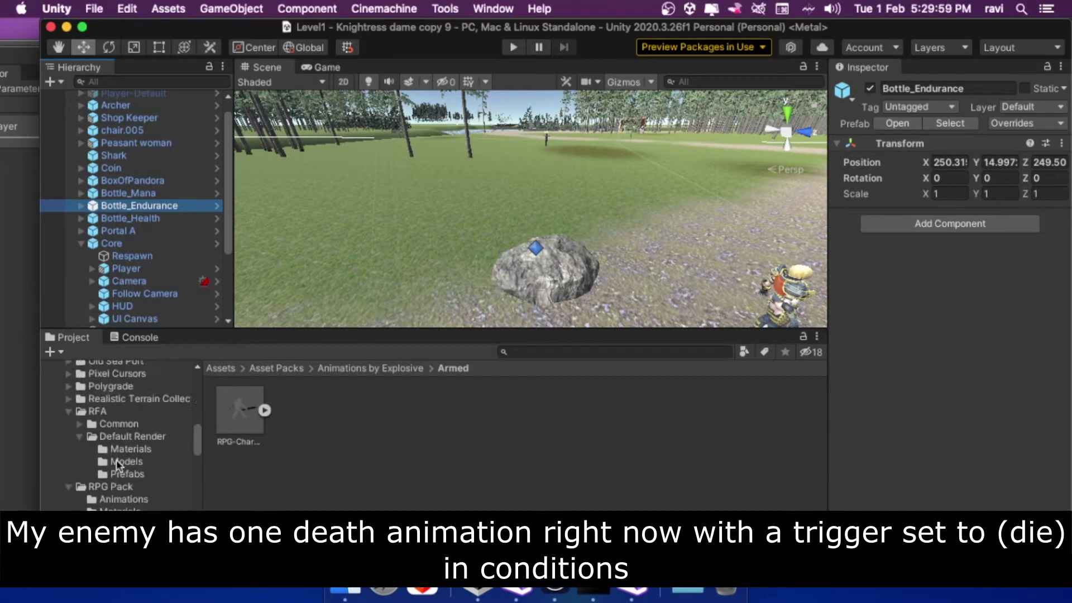
click(68, 411)
scroll(93, 472, down, 2)
scroll(95, 472, down, 5)
scroll(106, 473, down, 4)
scroll(119, 474, down, 4)
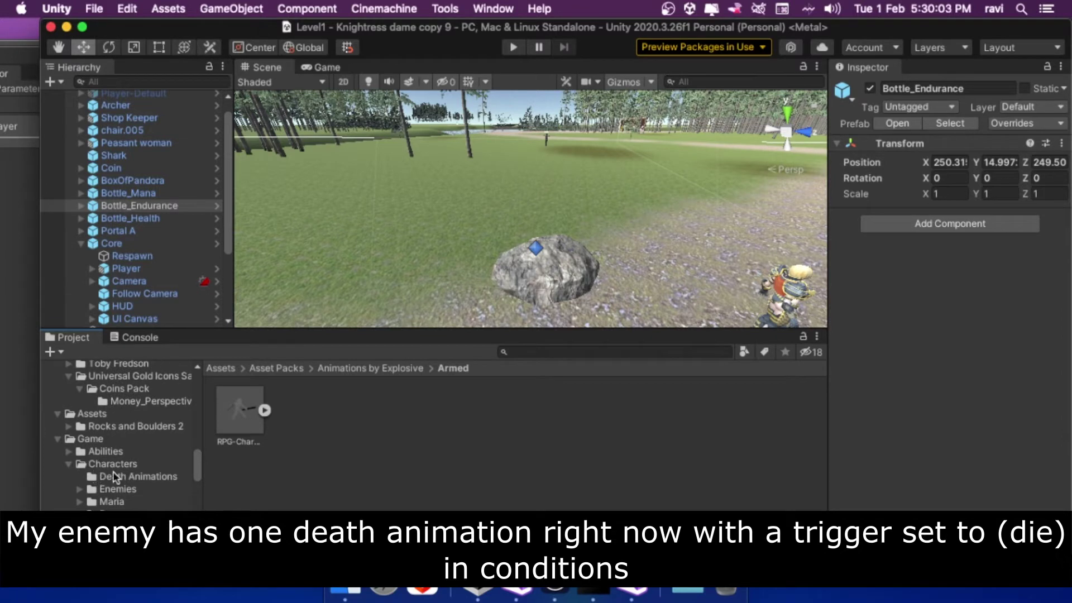
click(114, 476)
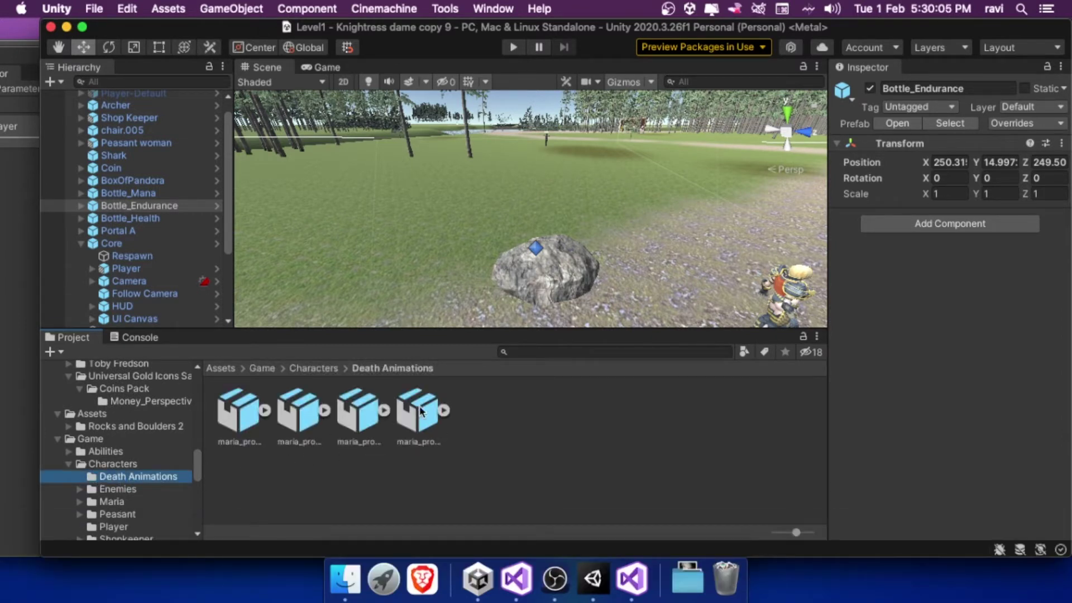
click(241, 420)
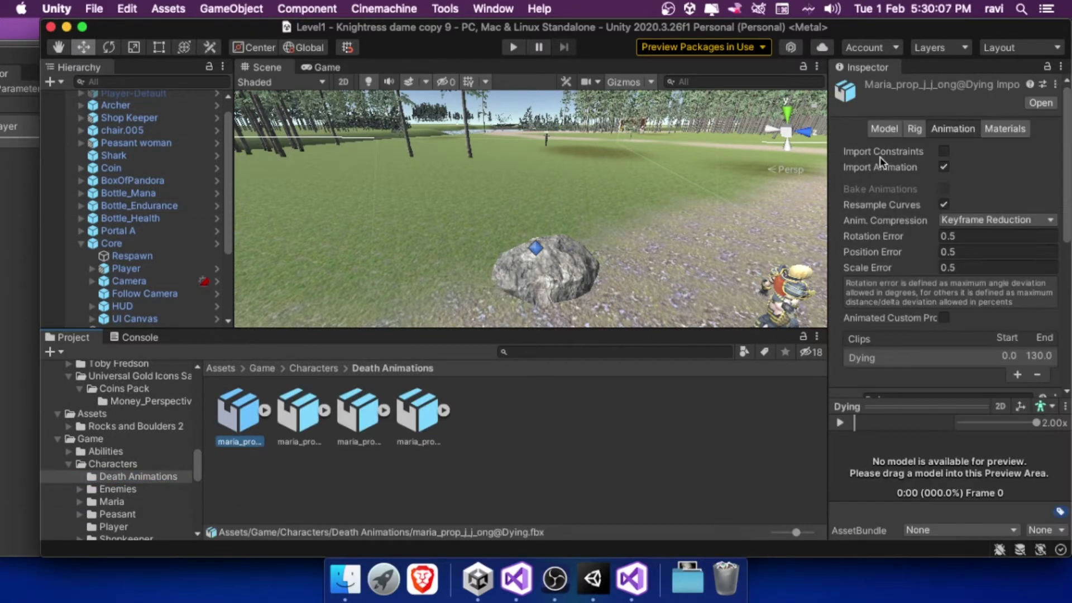
Step: Set Dying.fbx's rig to Humanoid, copying the maria_j_j_ong (1)Avatar
click(913, 132)
click(899, 8)
click(900, 8)
drag(880, 32, 867, 31)
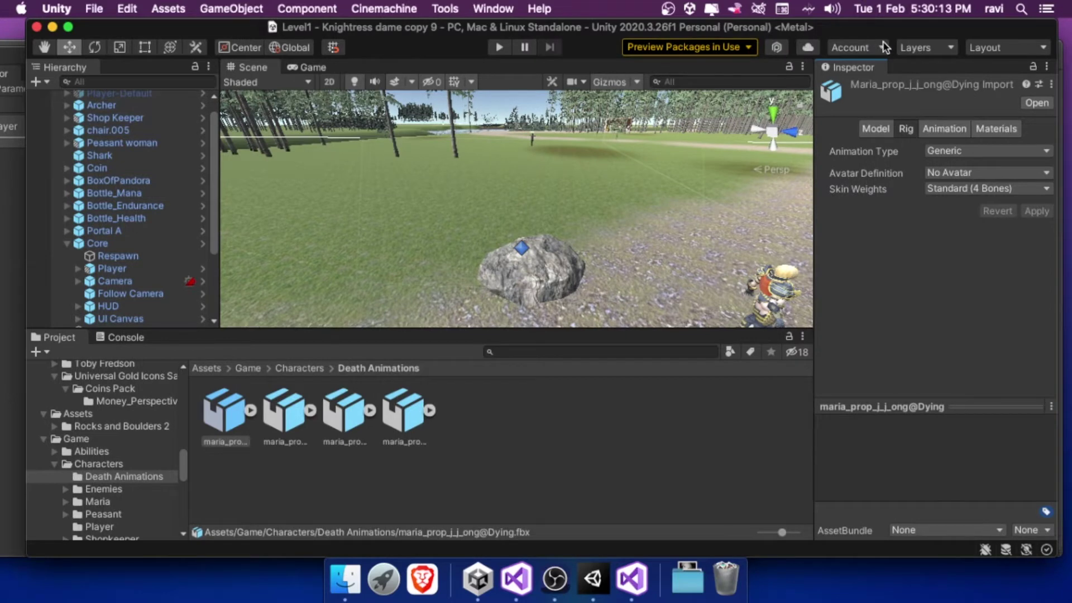
click(957, 152)
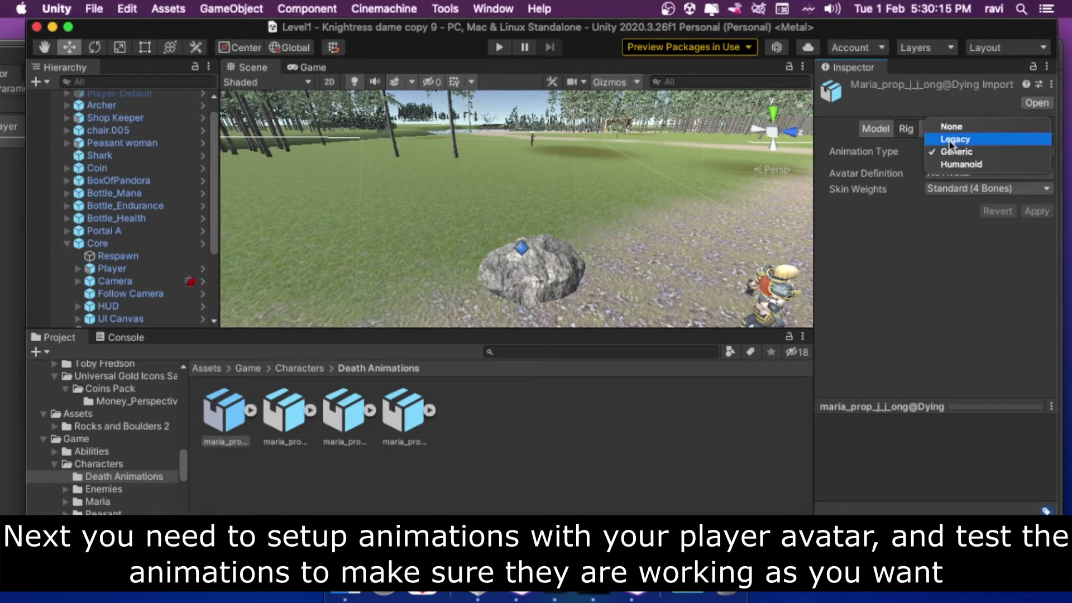
click(956, 164)
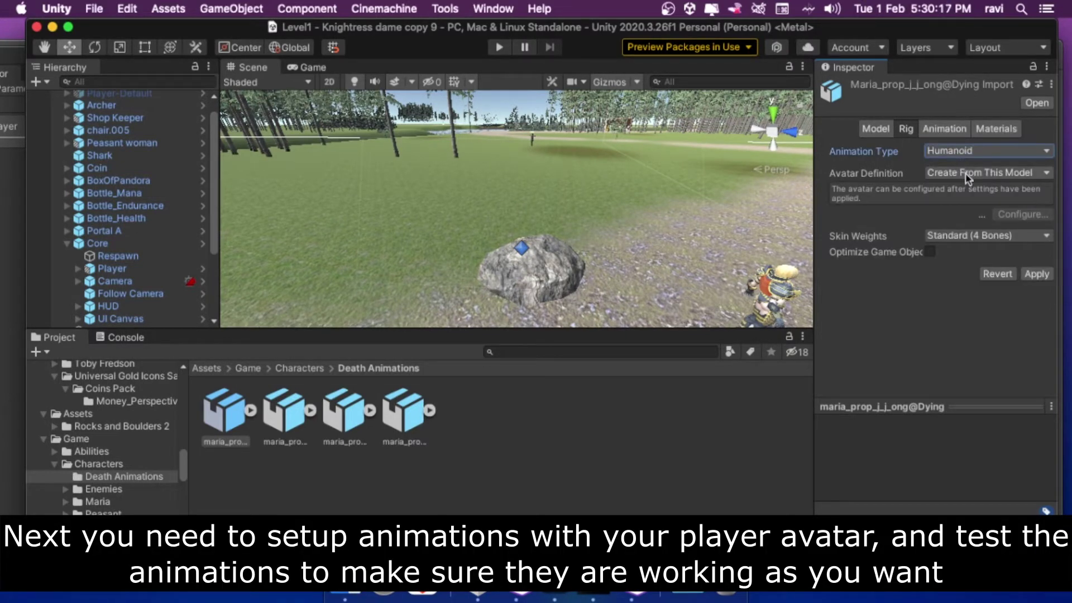
click(966, 174)
click(972, 186)
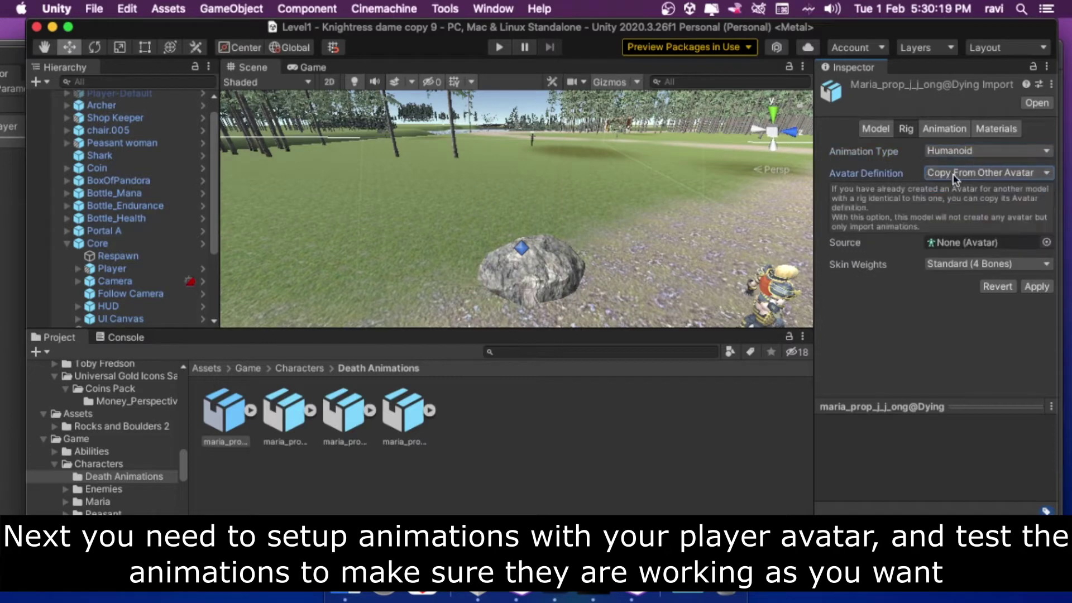
click(1046, 243)
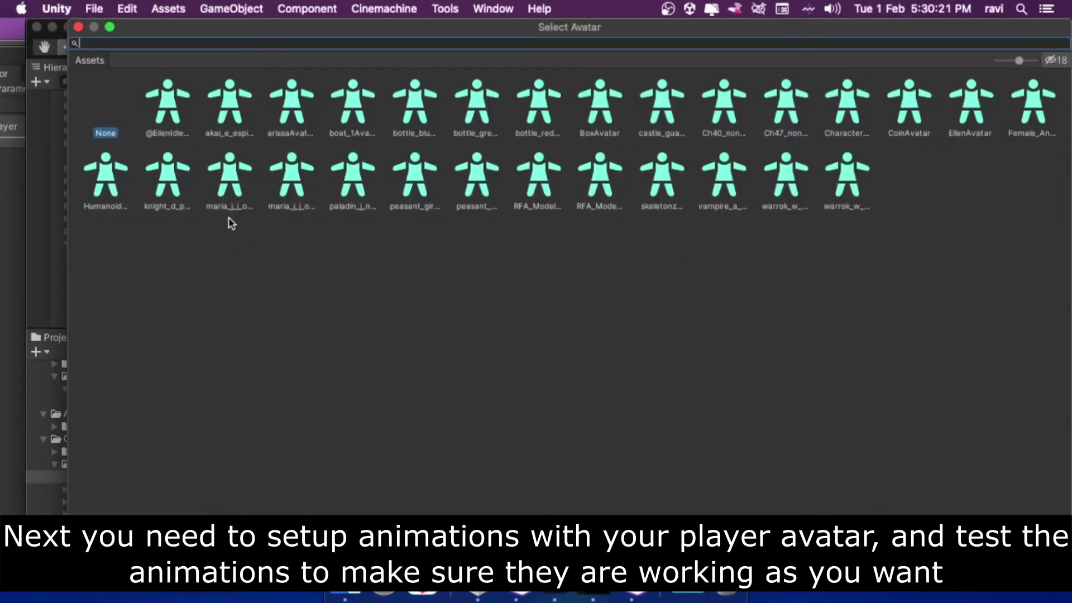
click(228, 188)
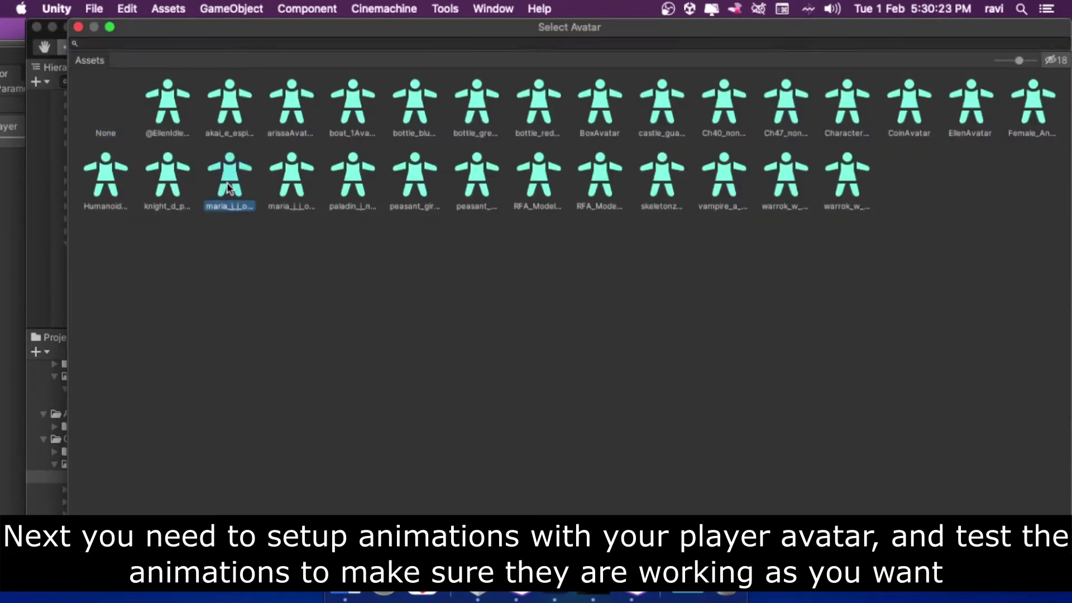
double_click(228, 189)
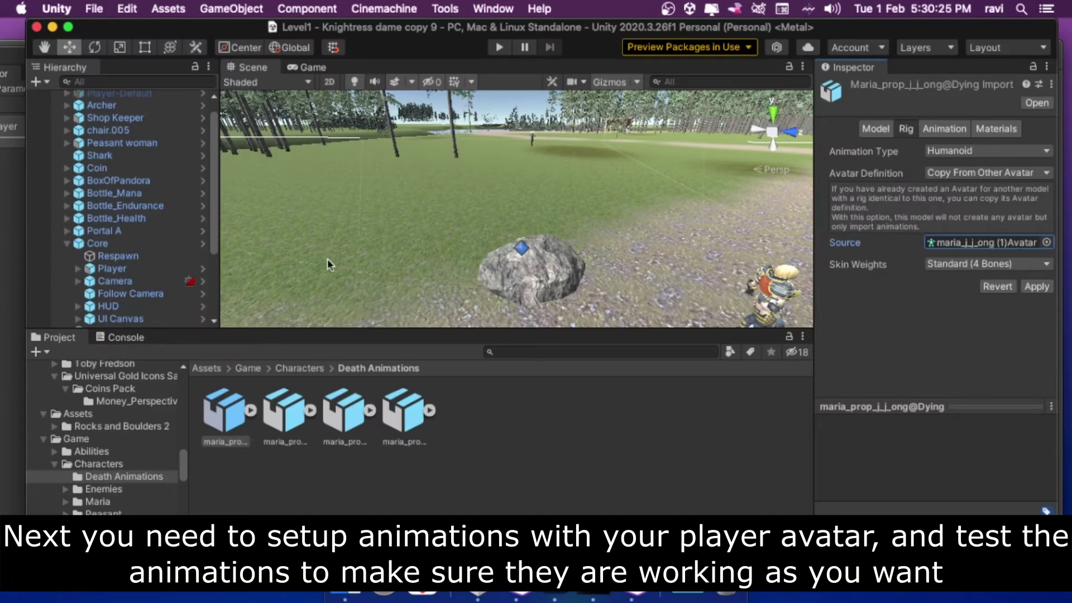
Step: Pan the Scene view to the characters by the rock and cancel the unapplied-import prompt
middle_drag(413, 278, 410, 255)
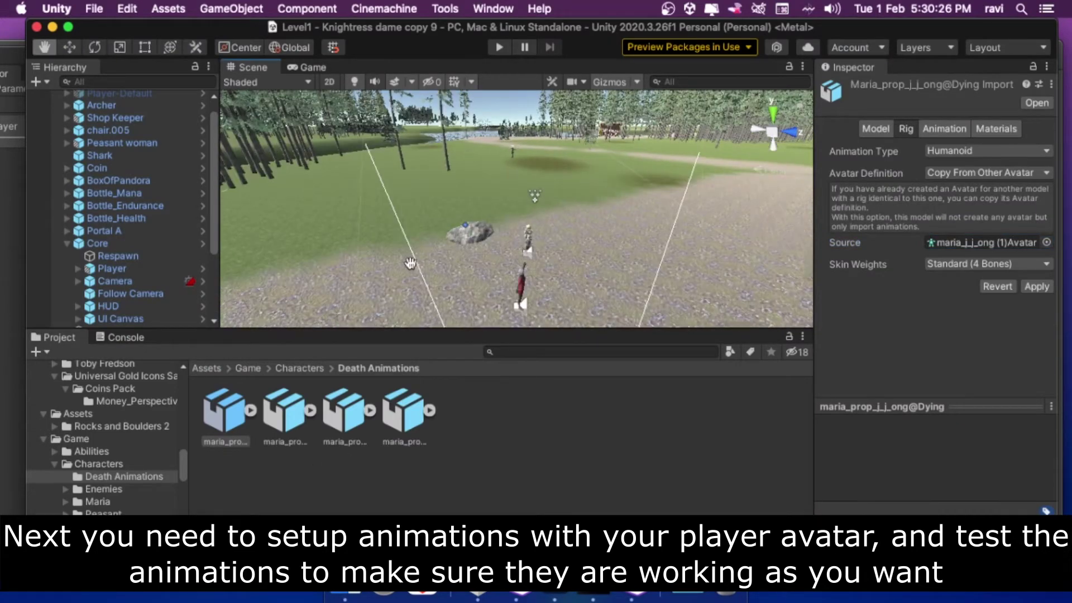
middle_drag(410, 255, 454, 218)
scroll(422, 250, up, 3)
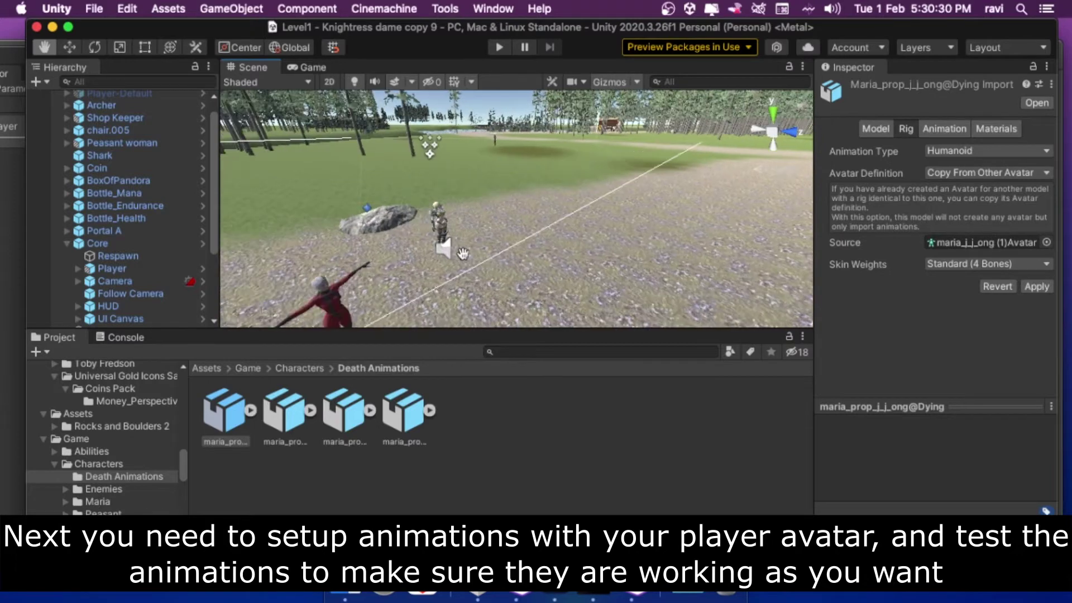
click(439, 220)
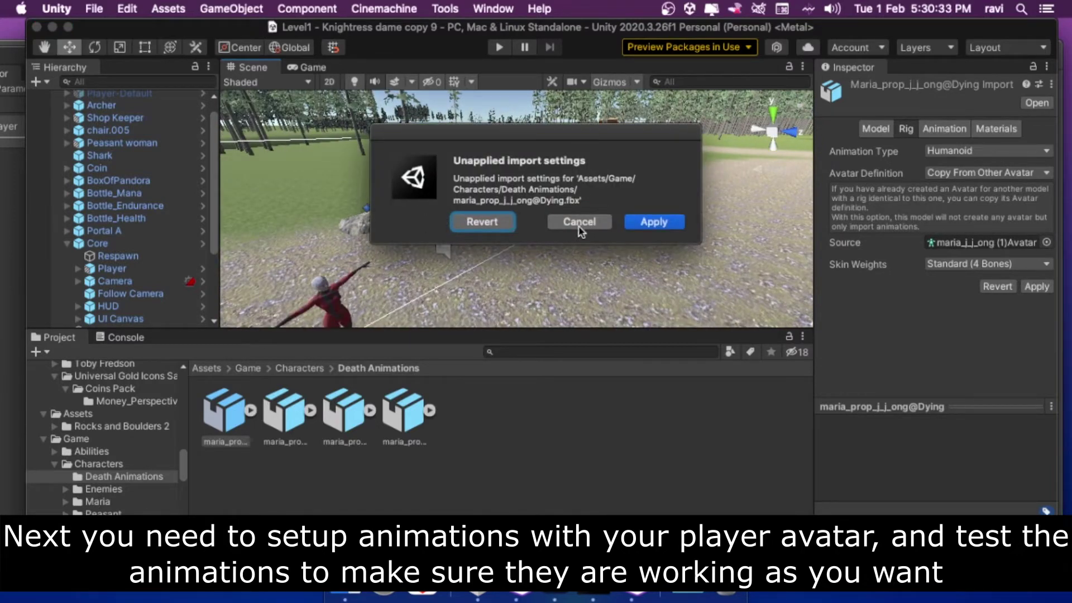
click(579, 223)
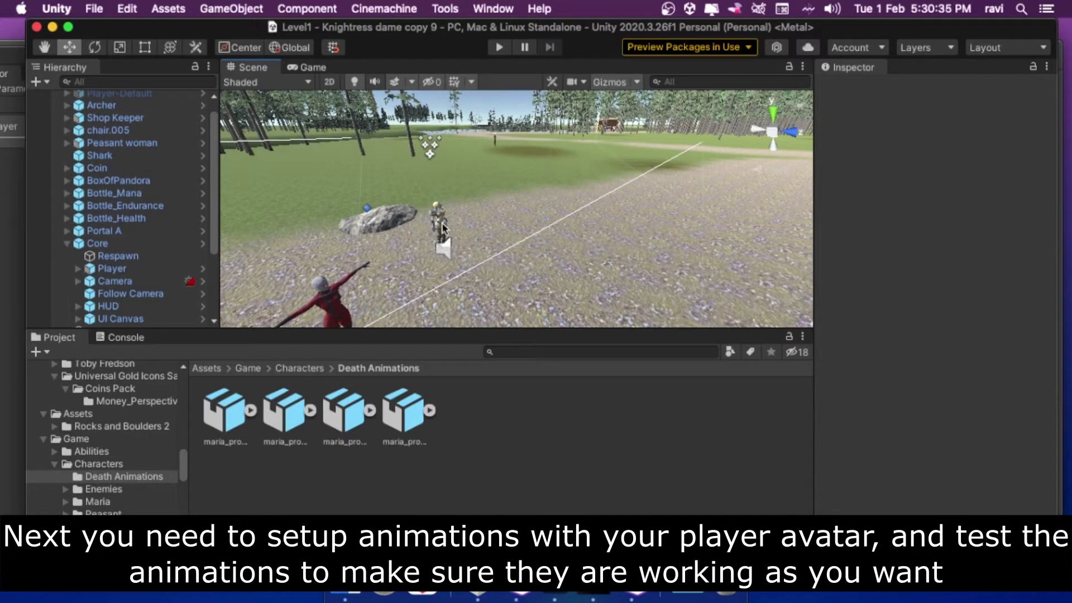
Step: Apply the Dying clip's Humanoid rig and enlarge its animation preview
click(240, 417)
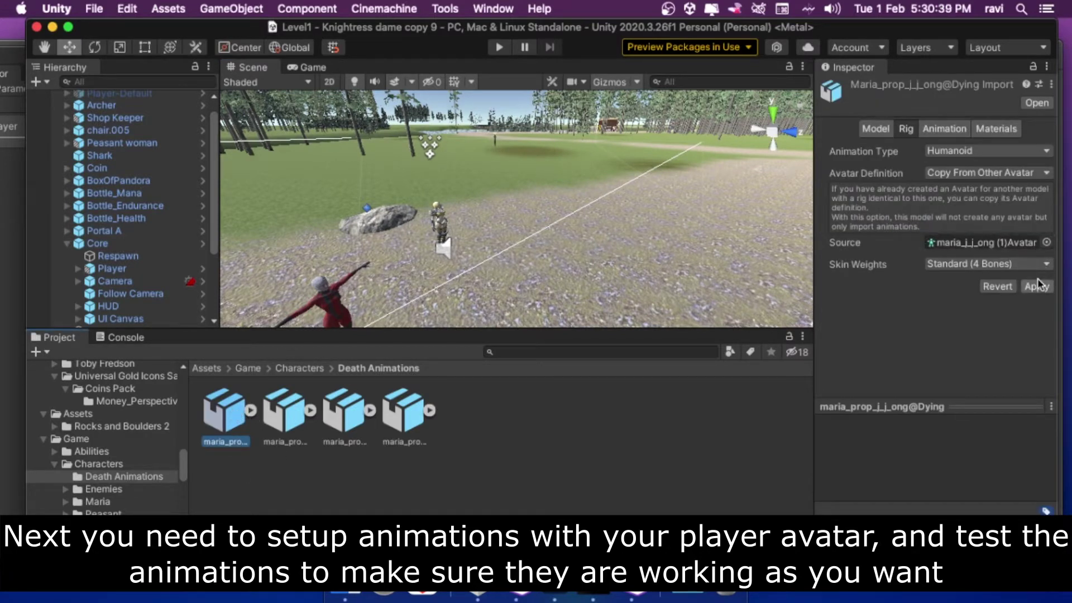
click(1039, 288)
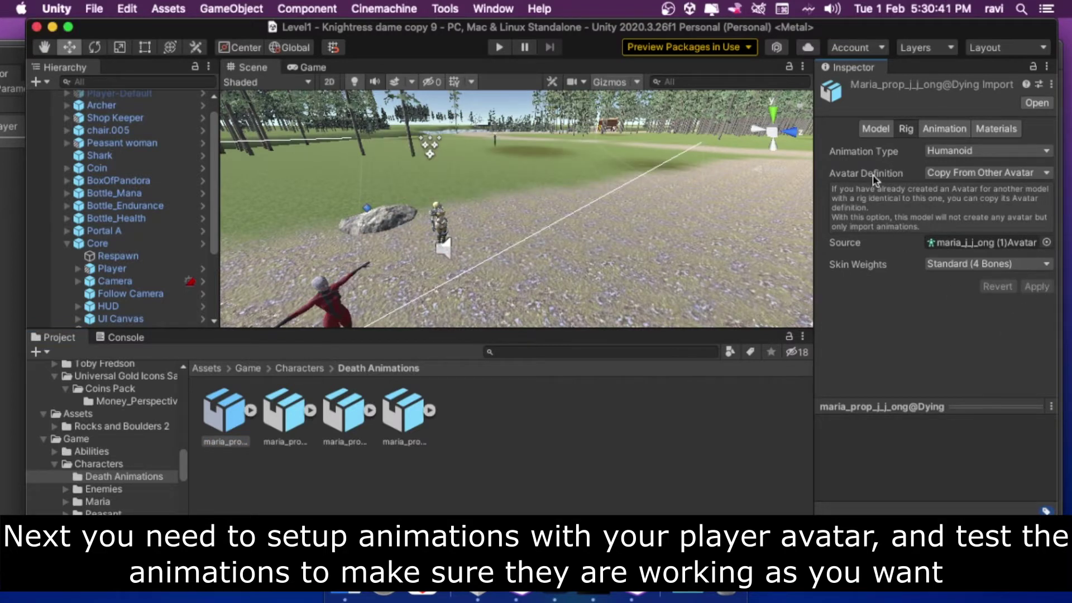
click(946, 128)
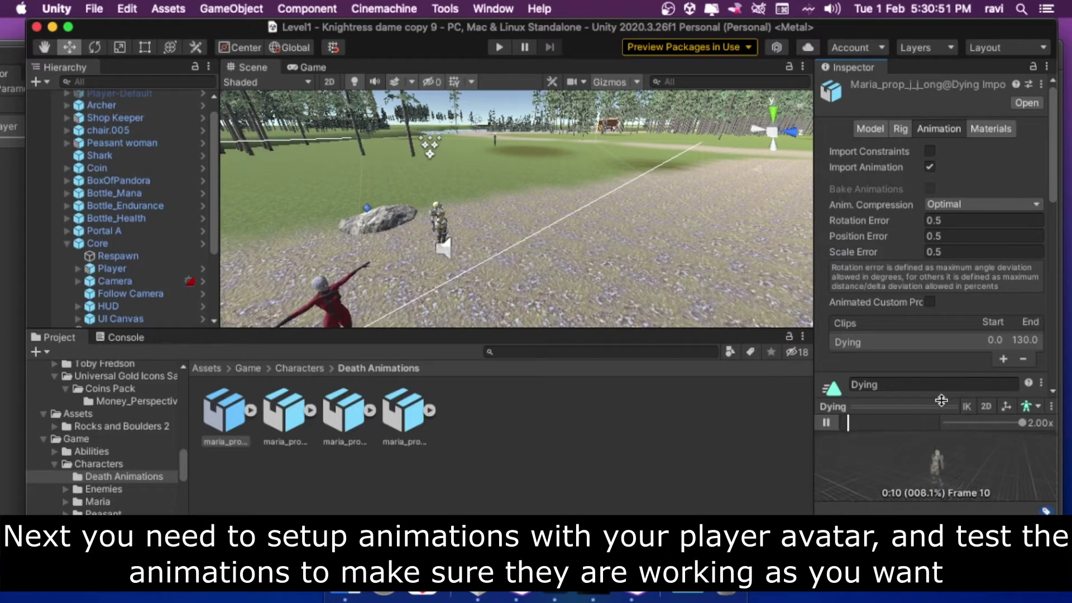
drag(946, 397, 935, 325)
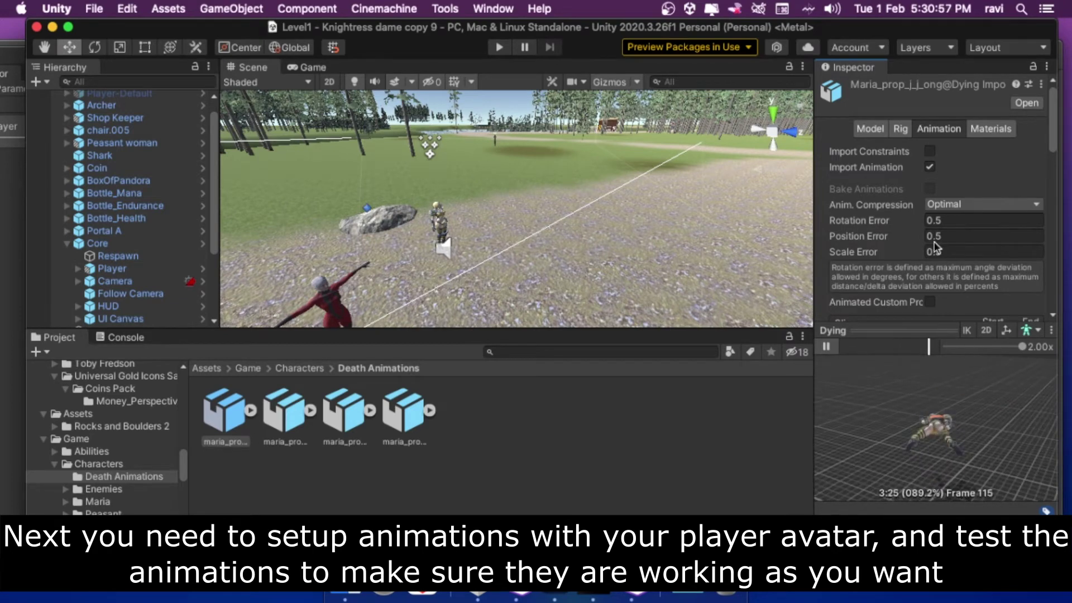
Step: Review the Dying animation settings, return to Rig, and select Standing React Death Backward
scroll(986, 215, down, 3)
scroll(986, 215, down, 5)
scroll(986, 214, down, 3)
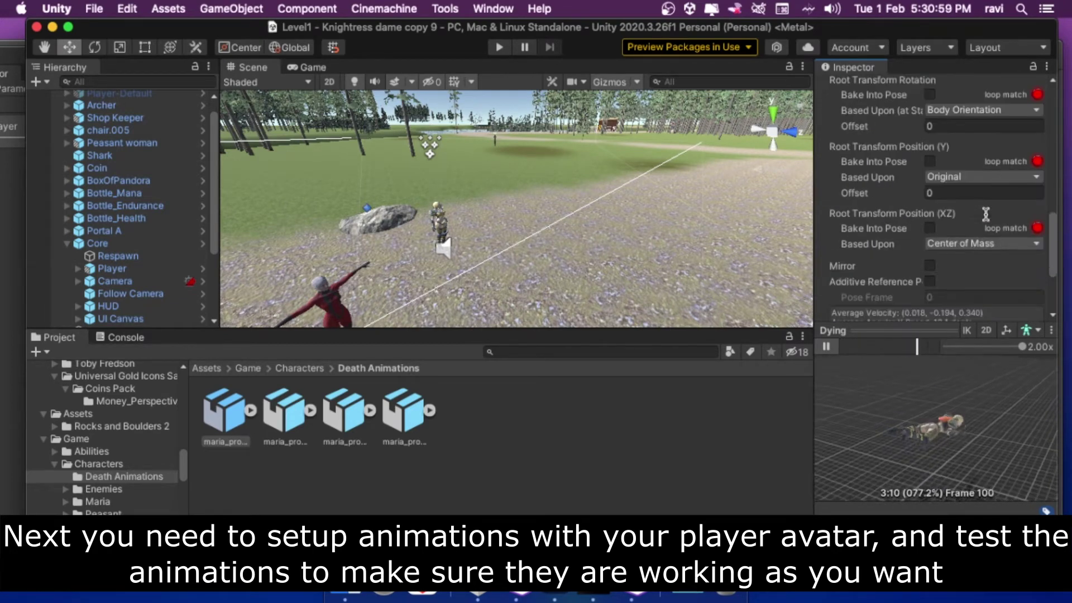
scroll(985, 215, down, 3)
scroll(986, 215, up, 10)
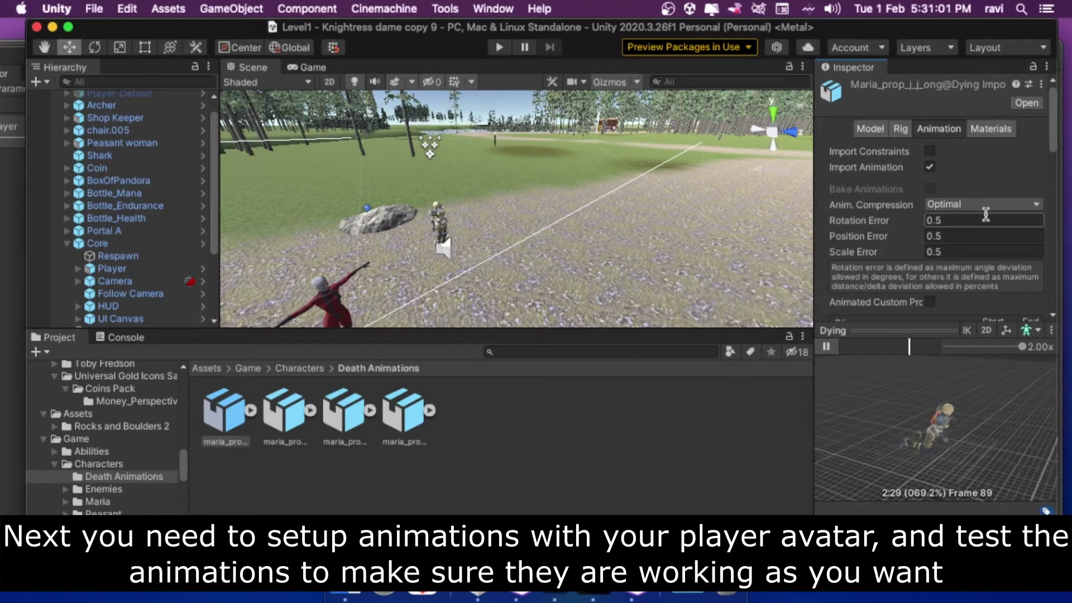
click(900, 128)
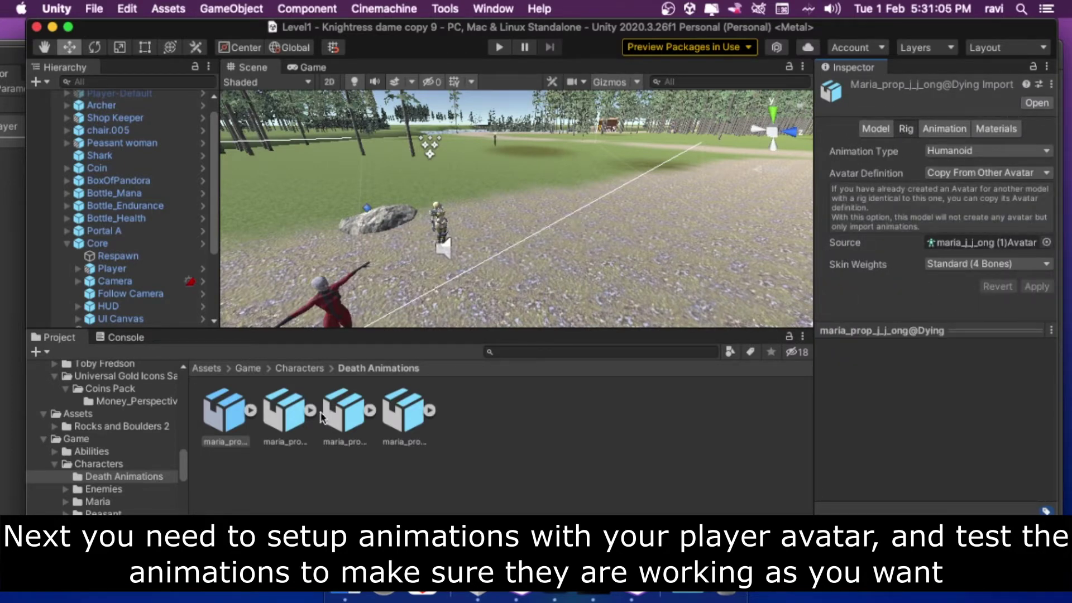
click(282, 420)
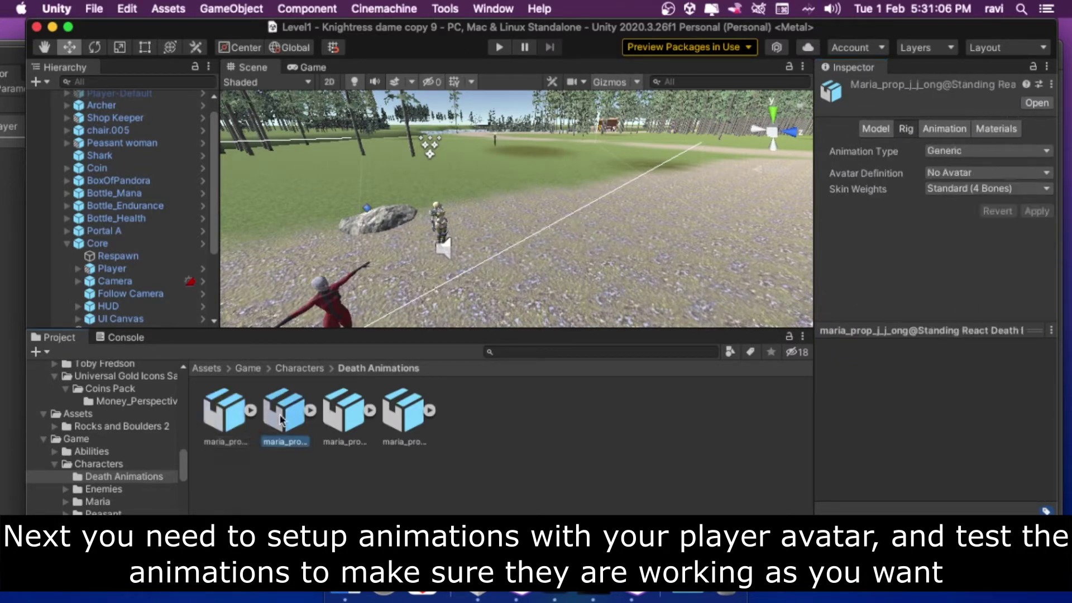
Step: Make Standing React Death Humanoid, copying the Maria avatar, and apply
click(965, 153)
click(966, 162)
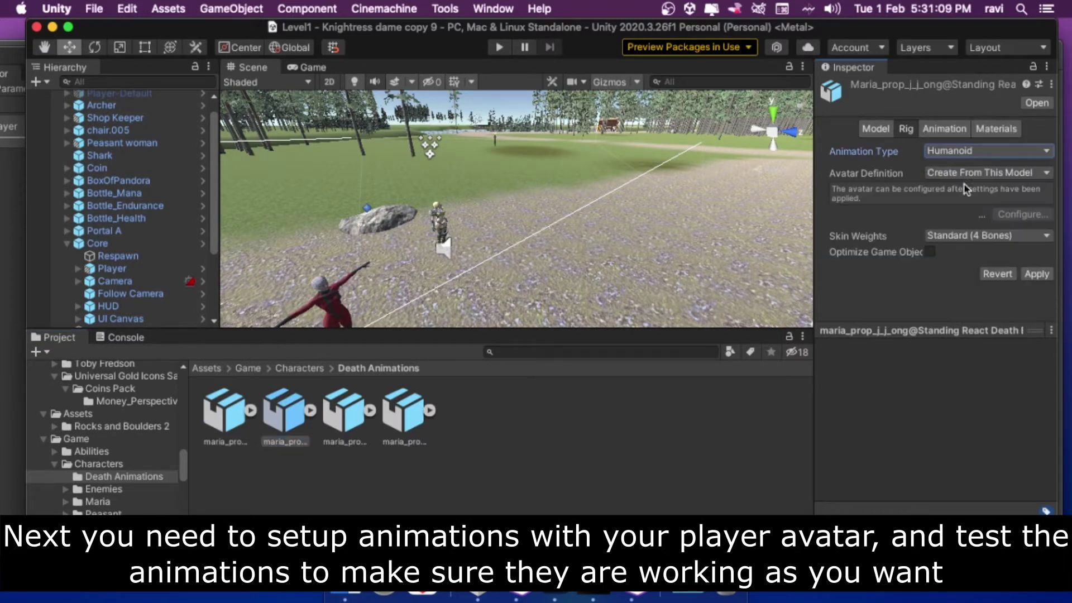
click(969, 172)
click(1015, 216)
click(1043, 244)
double_click(223, 187)
click(1045, 287)
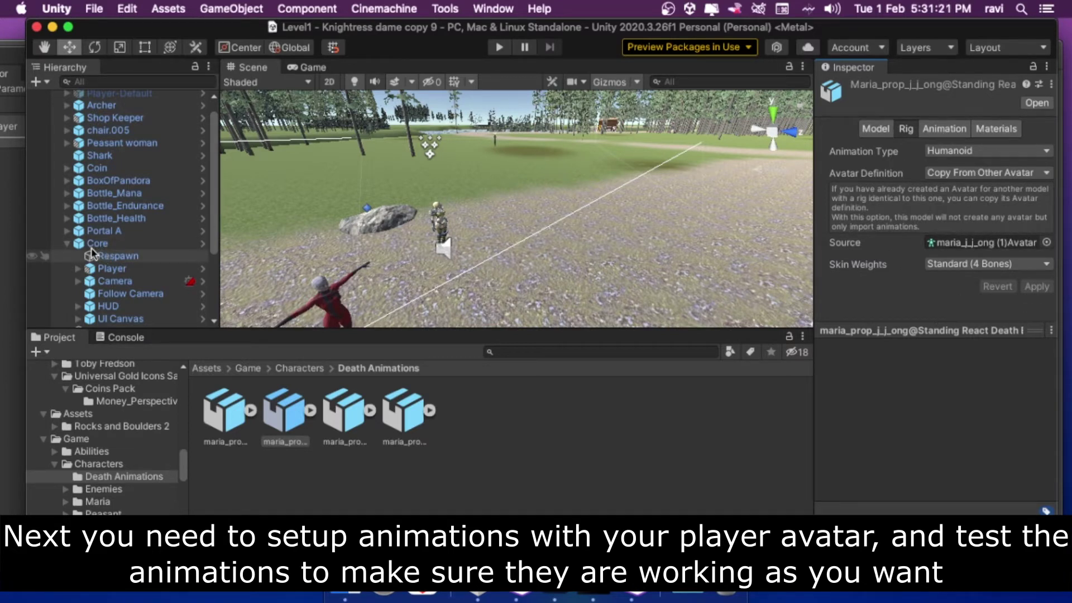
Step: Switch its source avatar to the Player model's avatar, apply, and play the animation preview
click(79, 269)
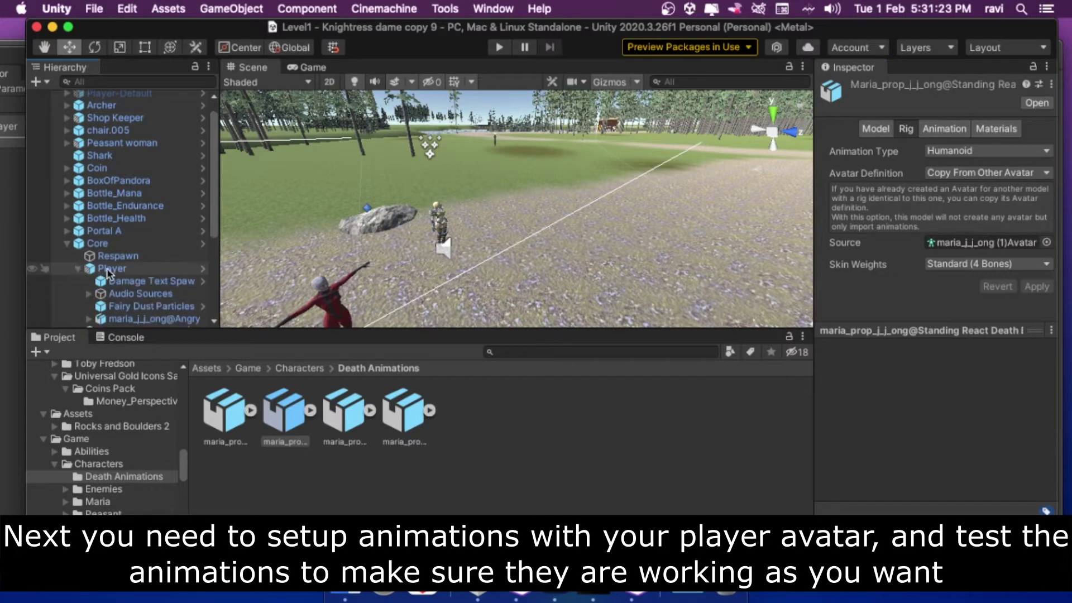
scroll(119, 284, down, 1)
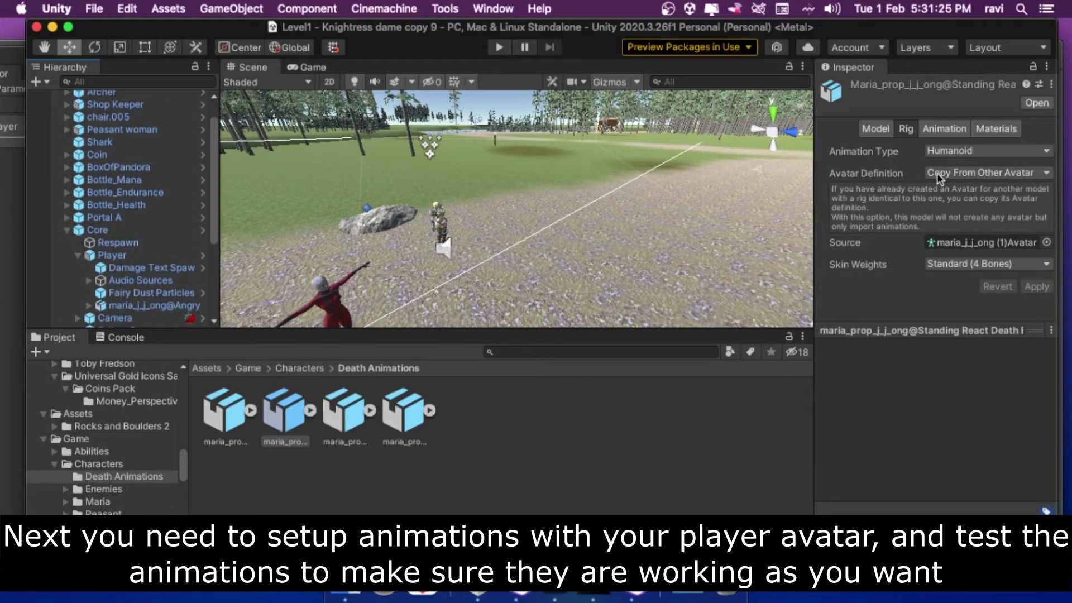
click(1047, 242)
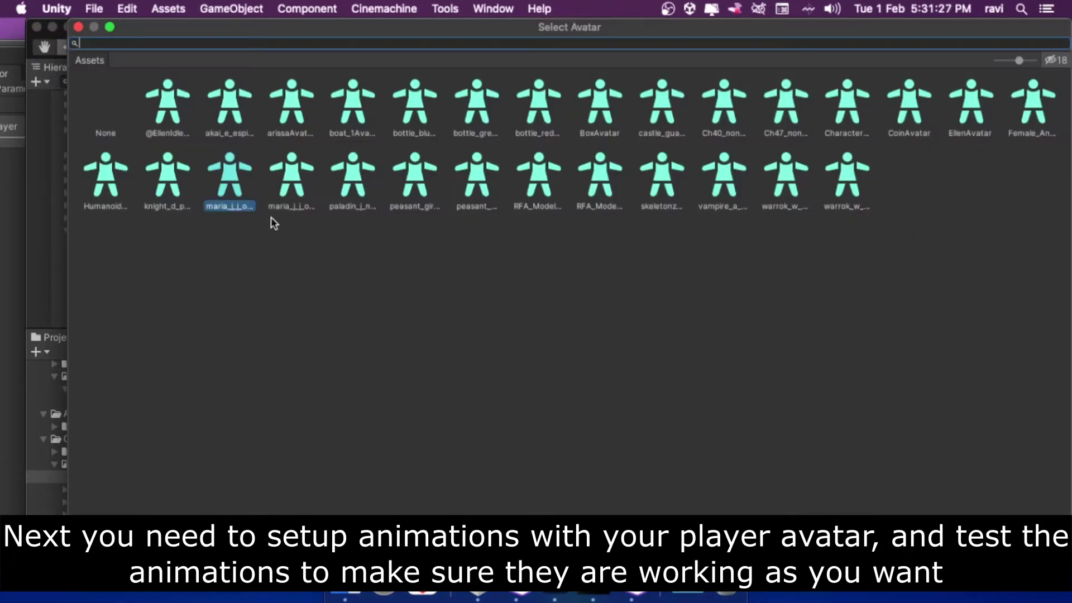
double_click(301, 191)
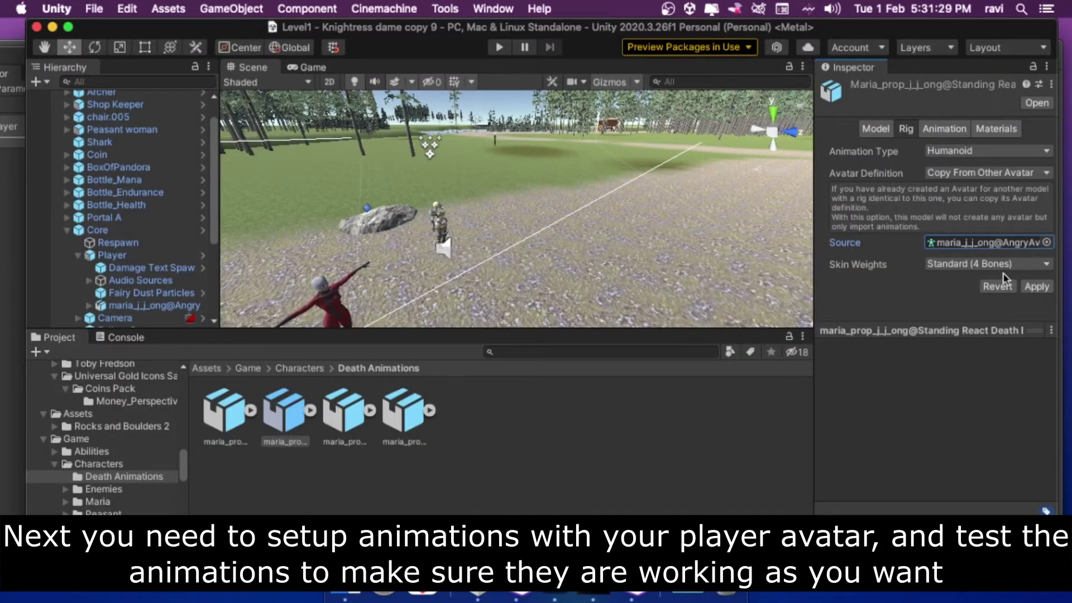
click(1034, 287)
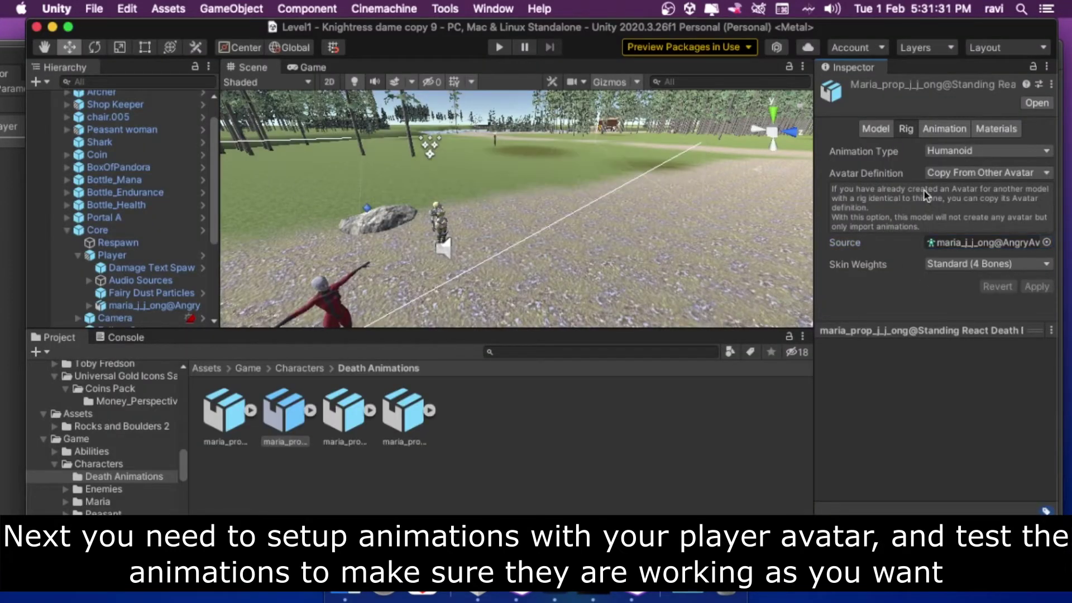
click(943, 129)
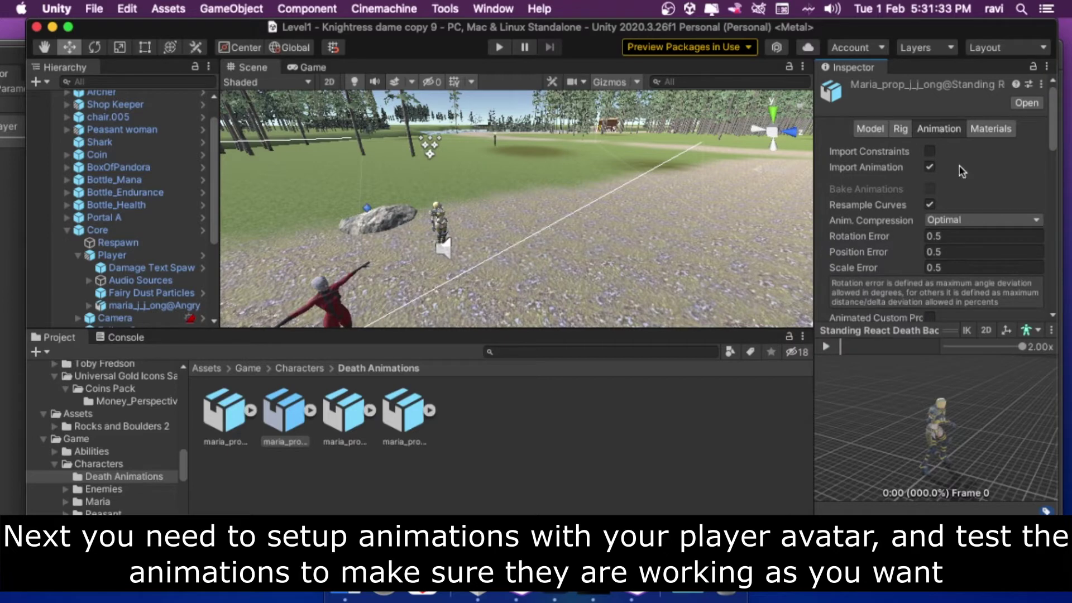
click(826, 346)
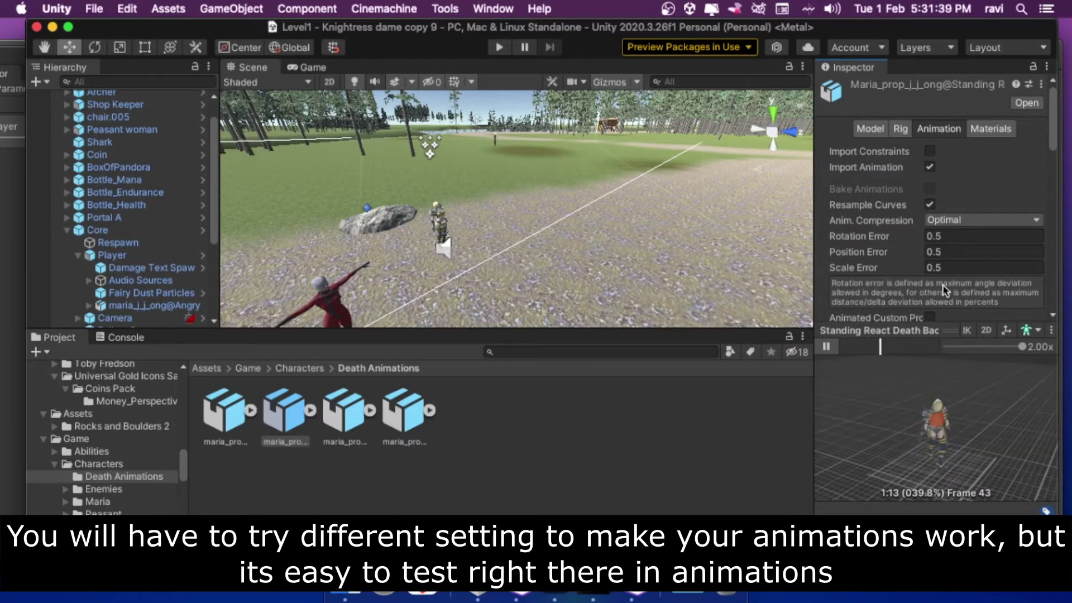
click(235, 415)
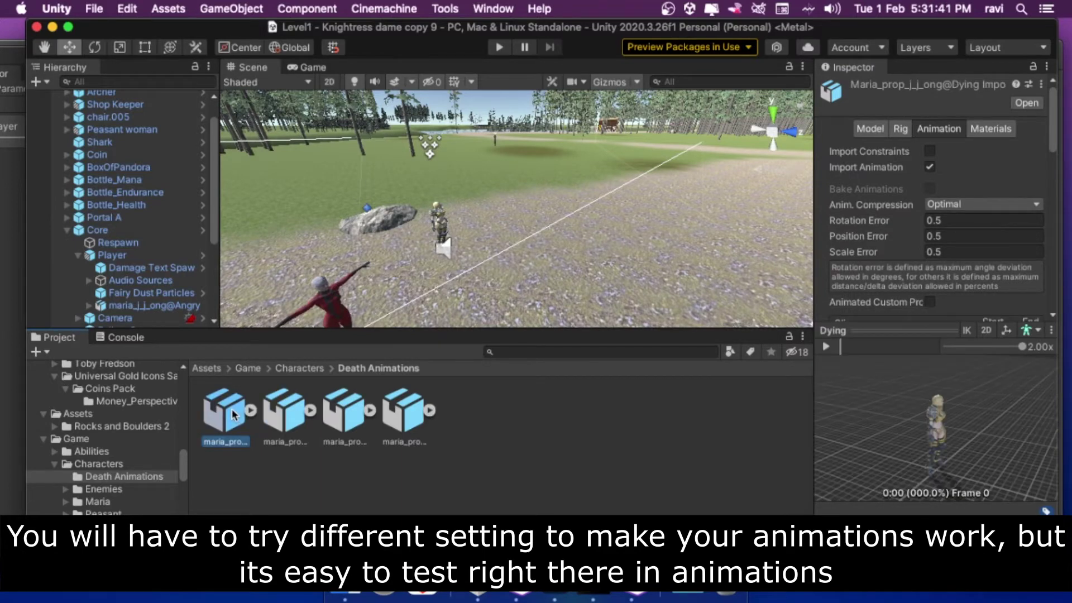
Step: Copy the Player model's avatar into the Dying clip's rig, apply it, and preview the animation
click(898, 129)
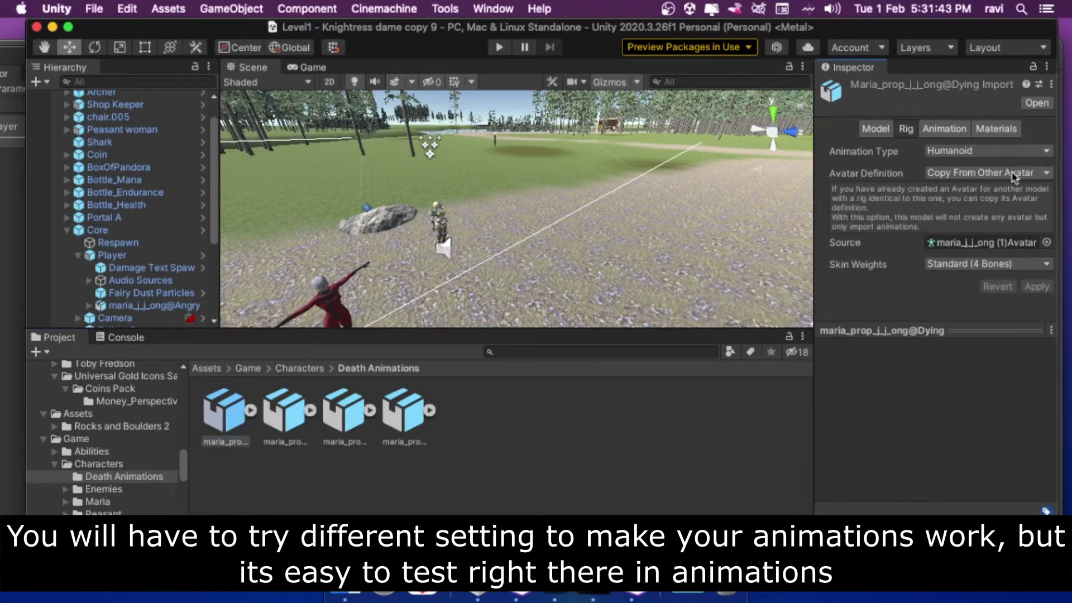
click(1046, 244)
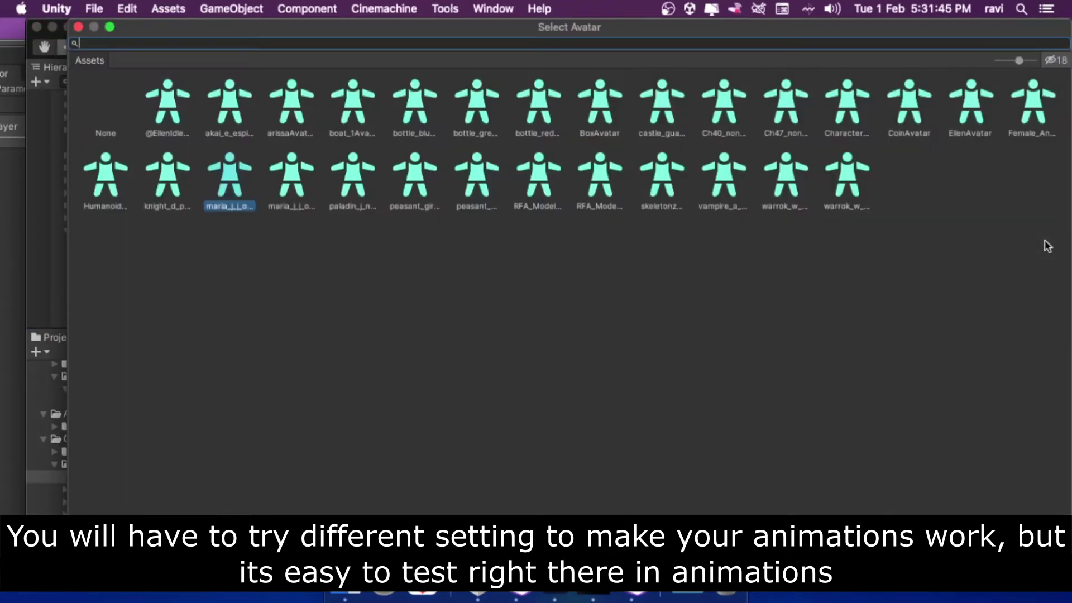
double_click(296, 190)
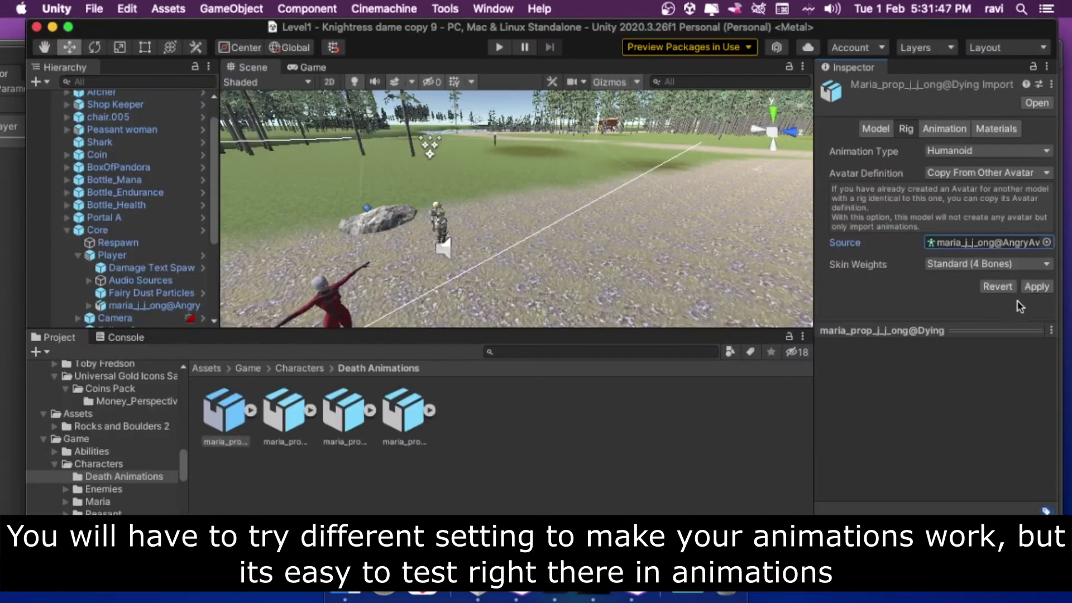
click(1037, 287)
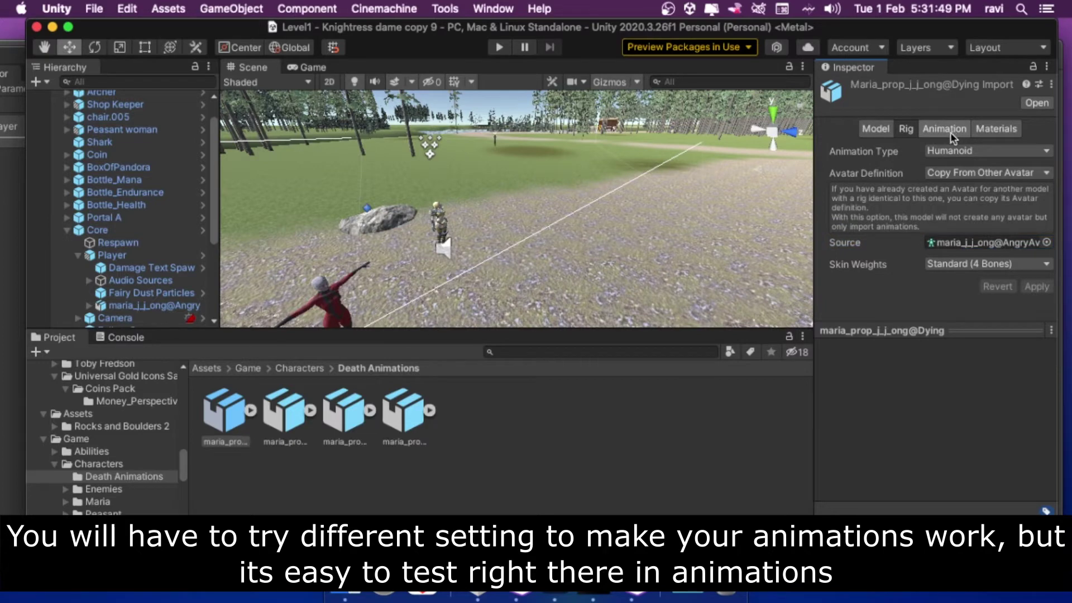
click(955, 132)
click(825, 348)
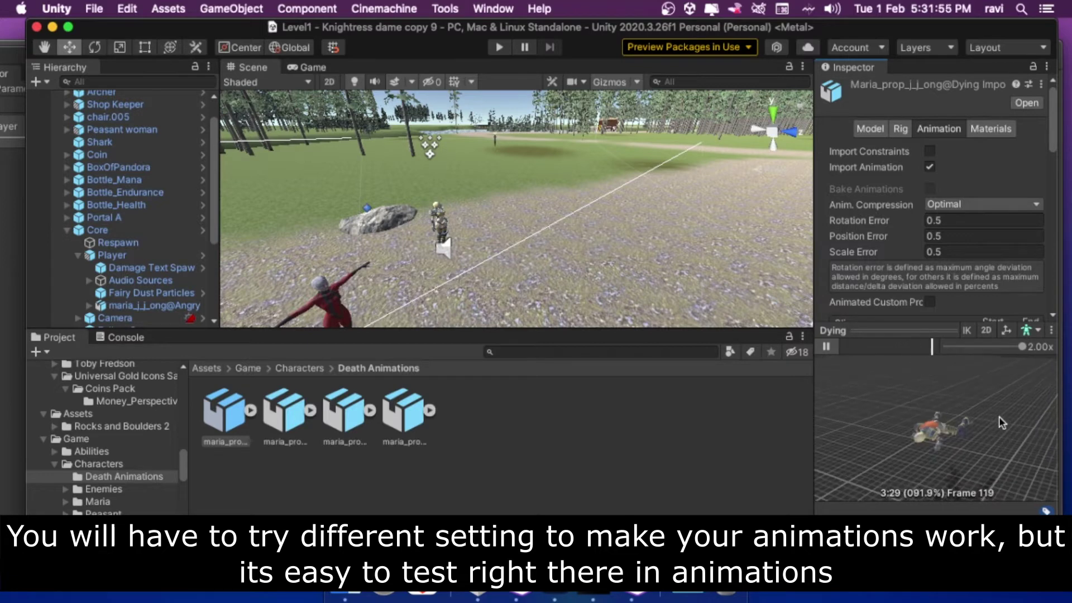
Step: Make the Sword And Shield Death rig Humanoid, copying the Player model's avatar, and apply
click(345, 414)
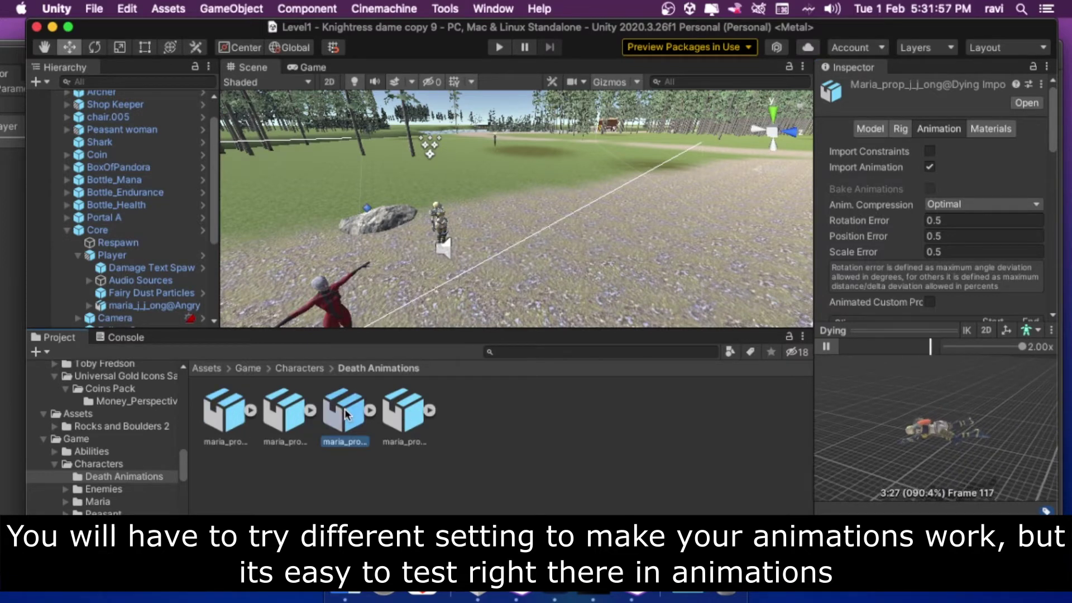
click(899, 134)
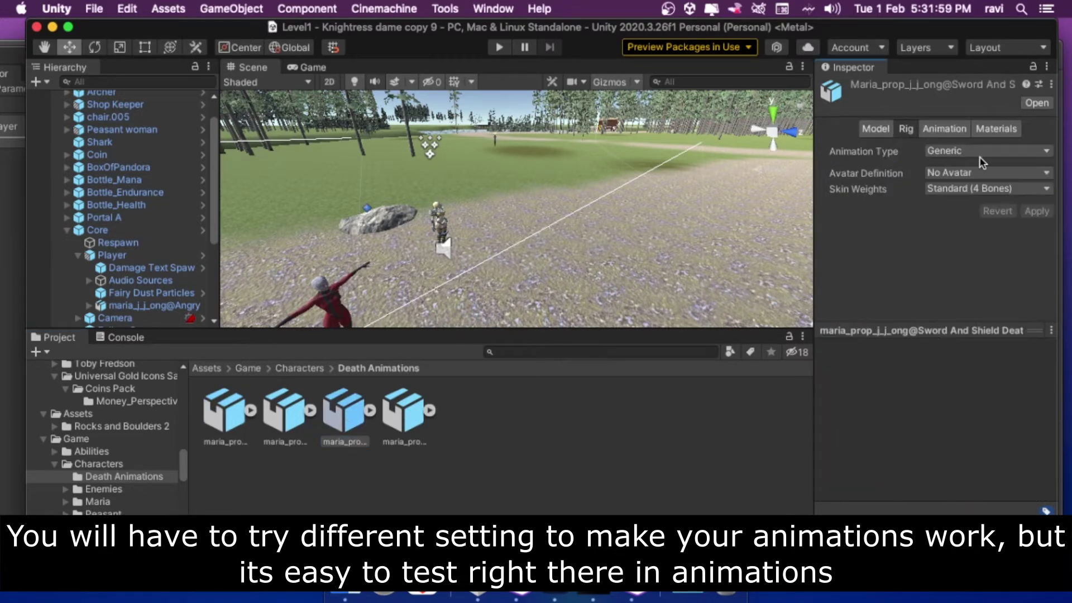
click(977, 151)
click(984, 165)
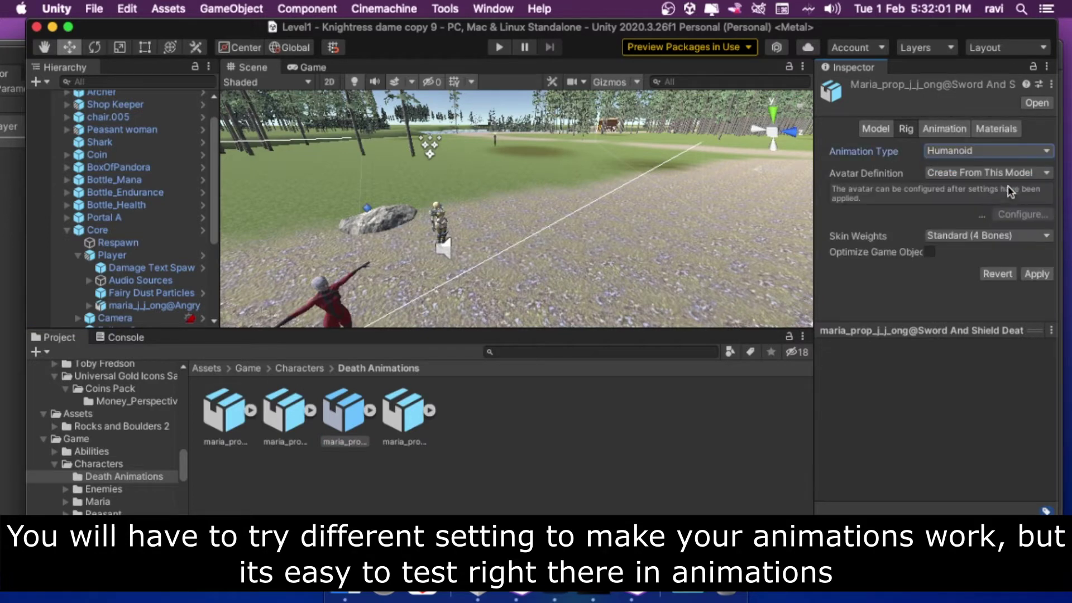
click(997, 174)
click(1018, 194)
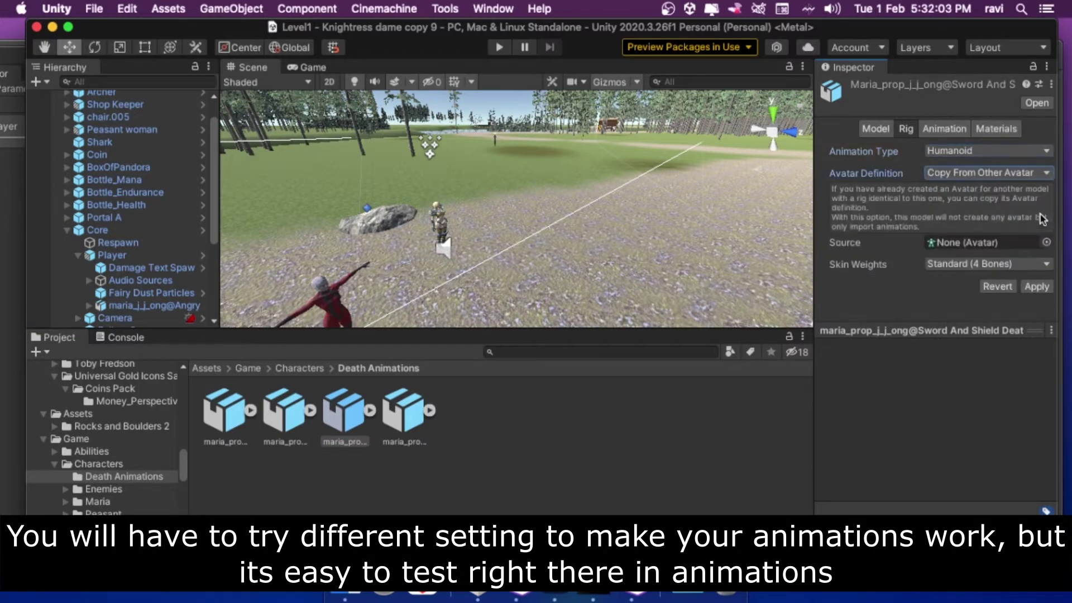
click(1048, 243)
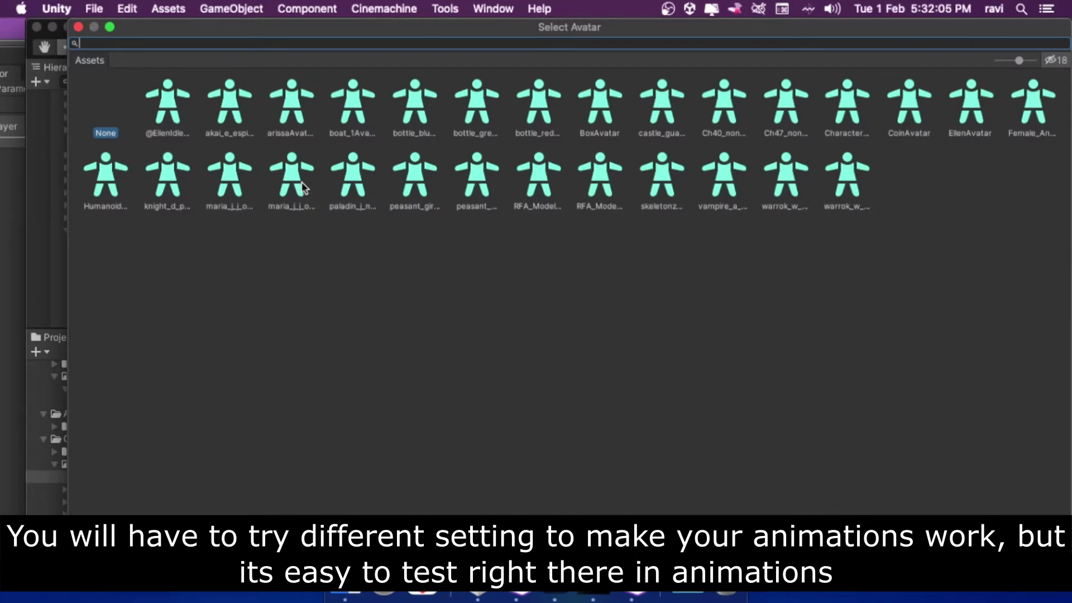
double_click(301, 182)
click(1037, 286)
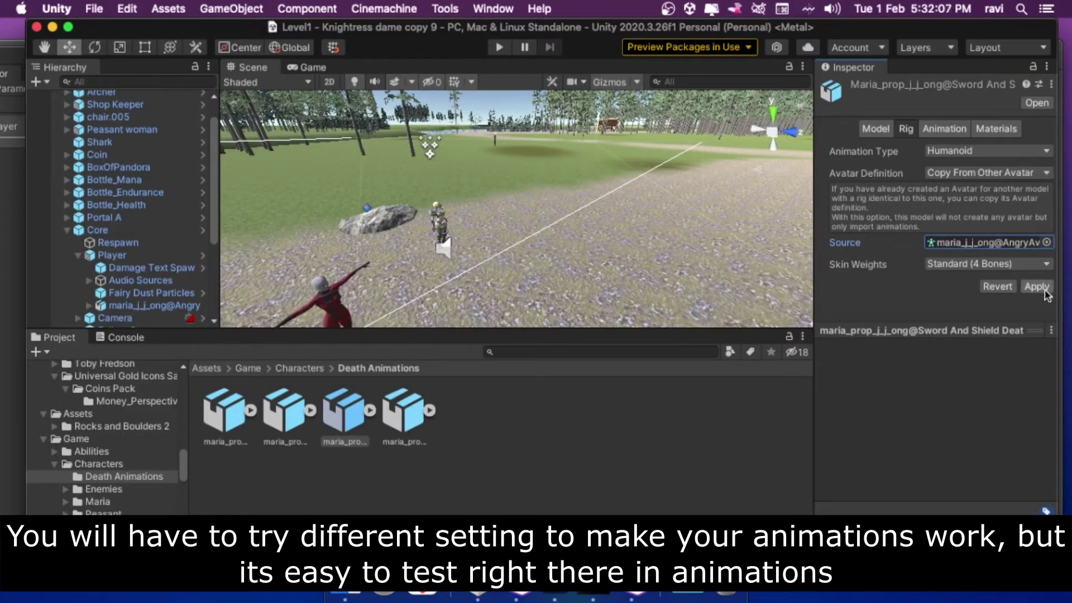
Step: Preview the Sword And Shield Death animation on a model, then expand the asset's clips
click(948, 131)
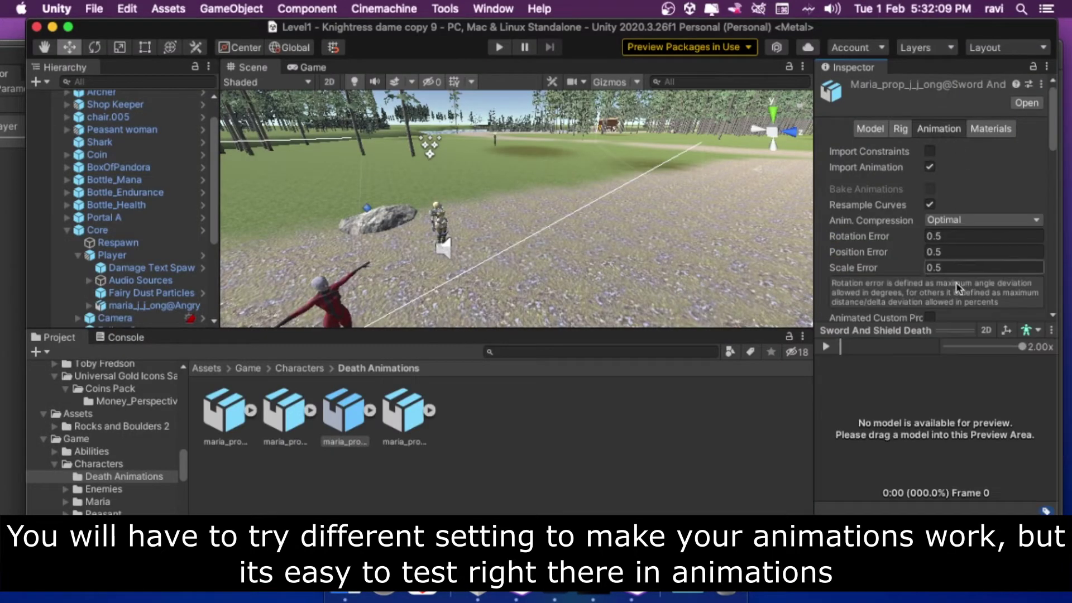
click(1036, 332)
click(1068, 356)
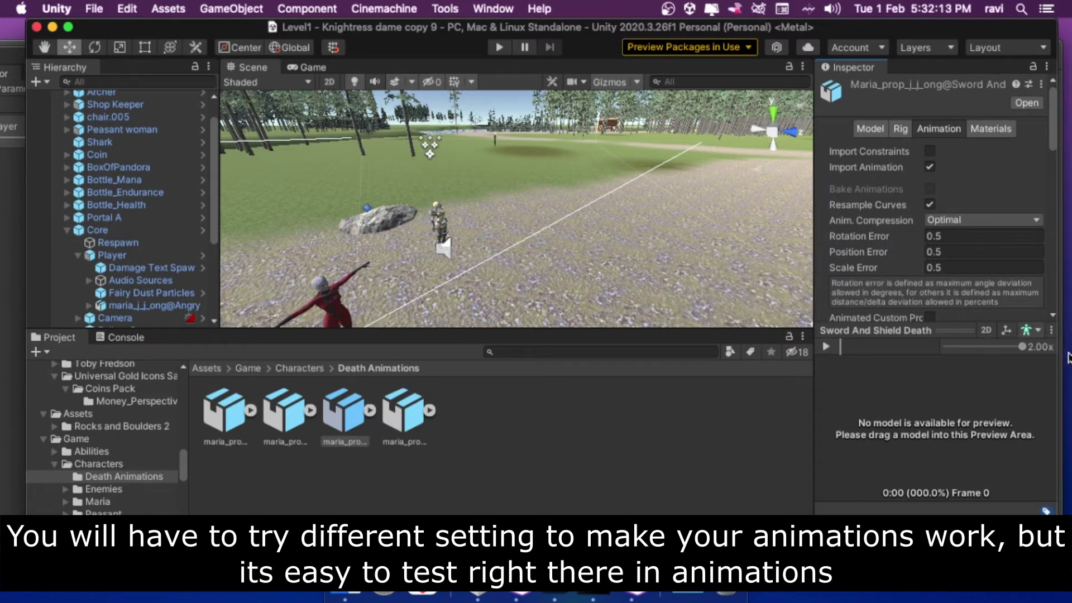
click(828, 347)
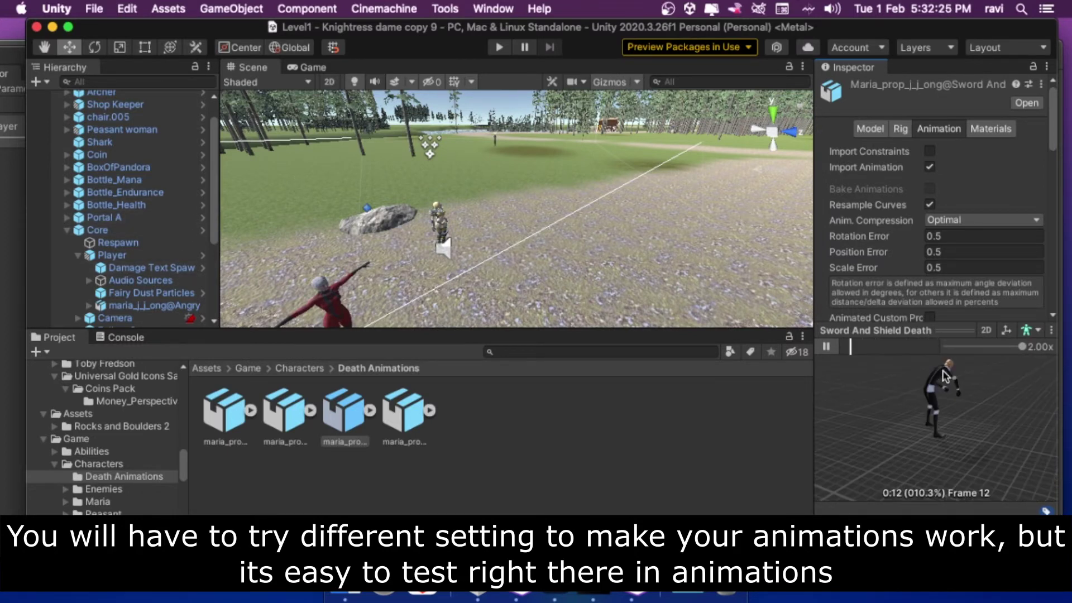
click(369, 412)
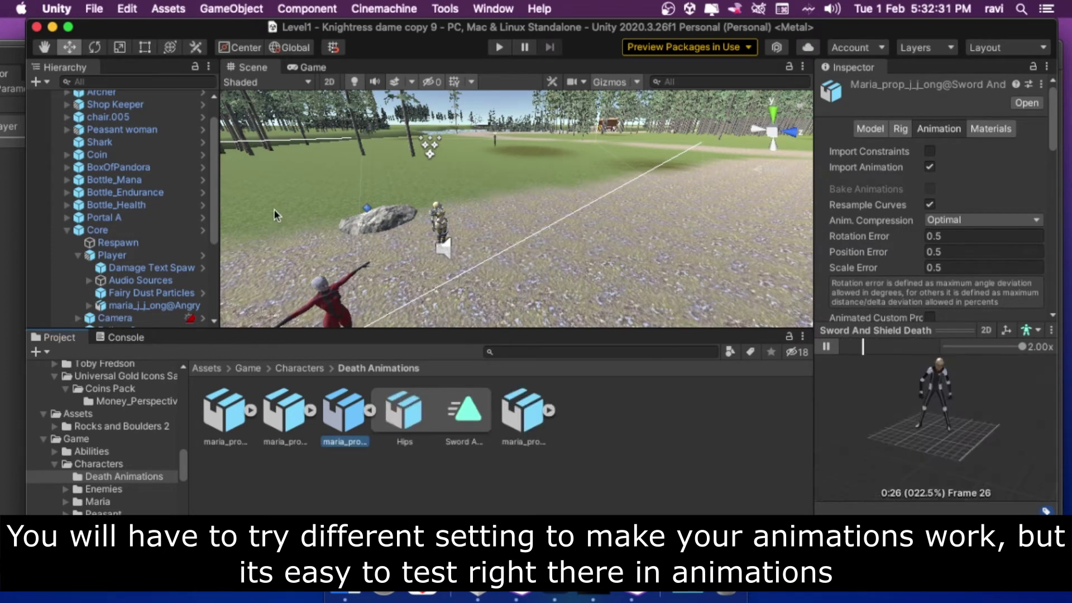
Step: Select the Archer, open its Character animator controller, and select the Death state using Armed-Death1
scroll(158, 275, down, 5)
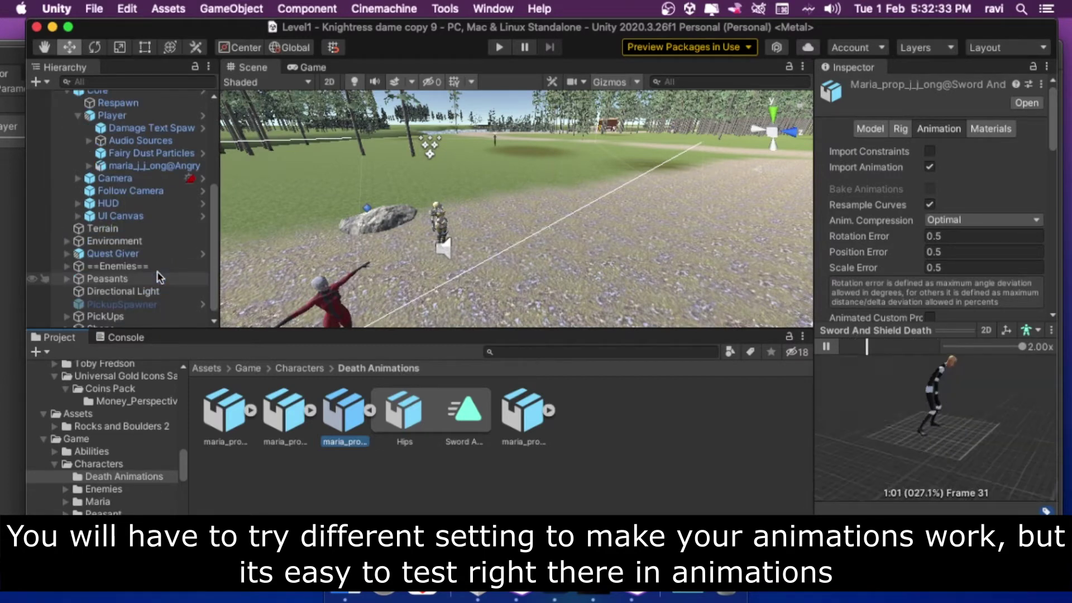
scroll(158, 275, up, 3)
scroll(158, 276, up, 2)
scroll(159, 275, up, 3)
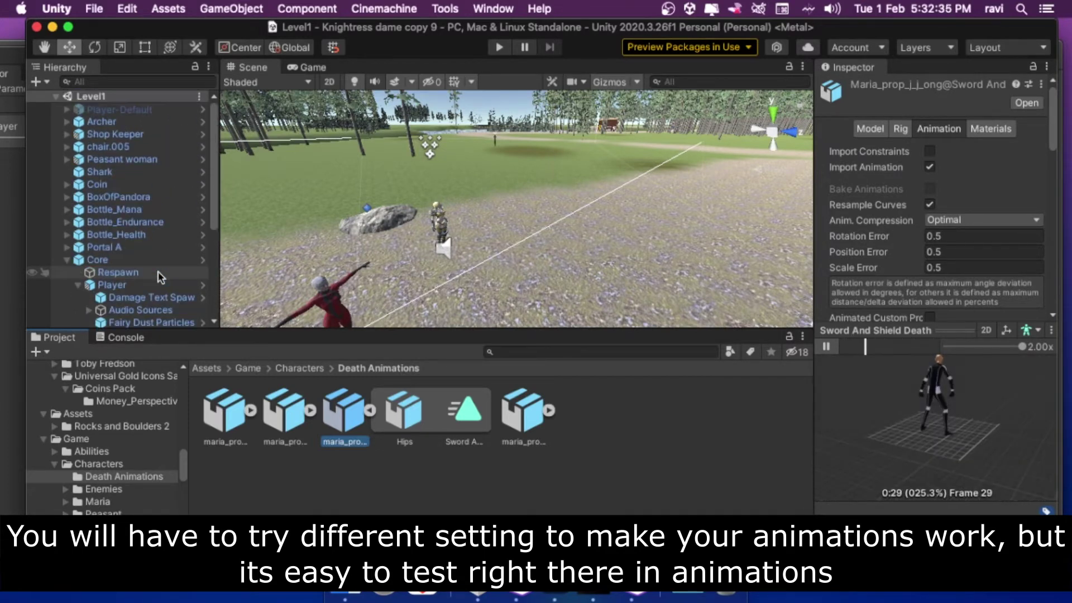
click(121, 122)
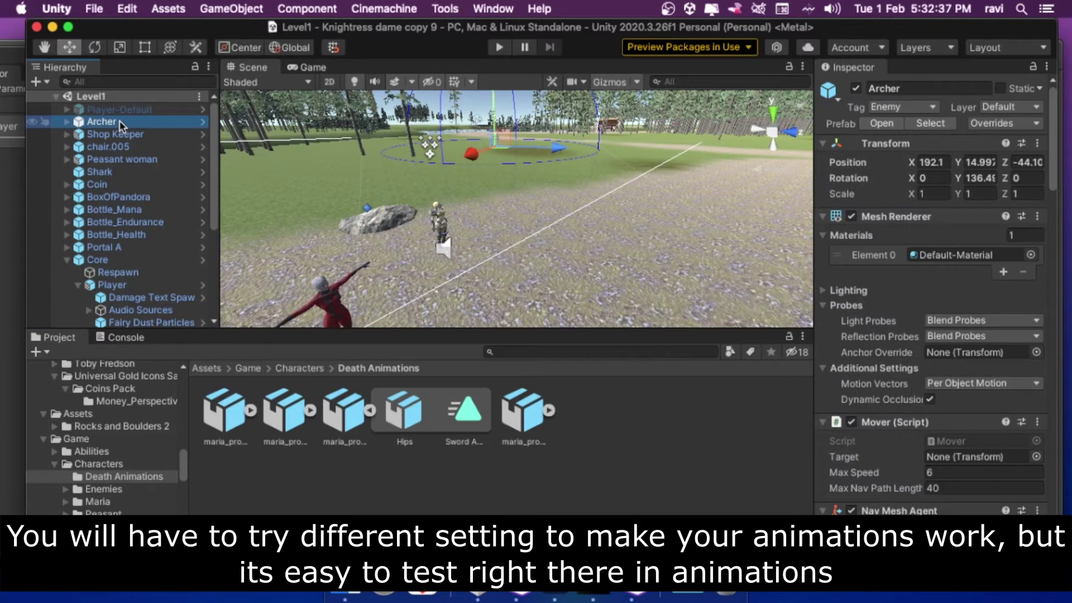
scroll(954, 310, down, 3)
scroll(955, 313, down, 4)
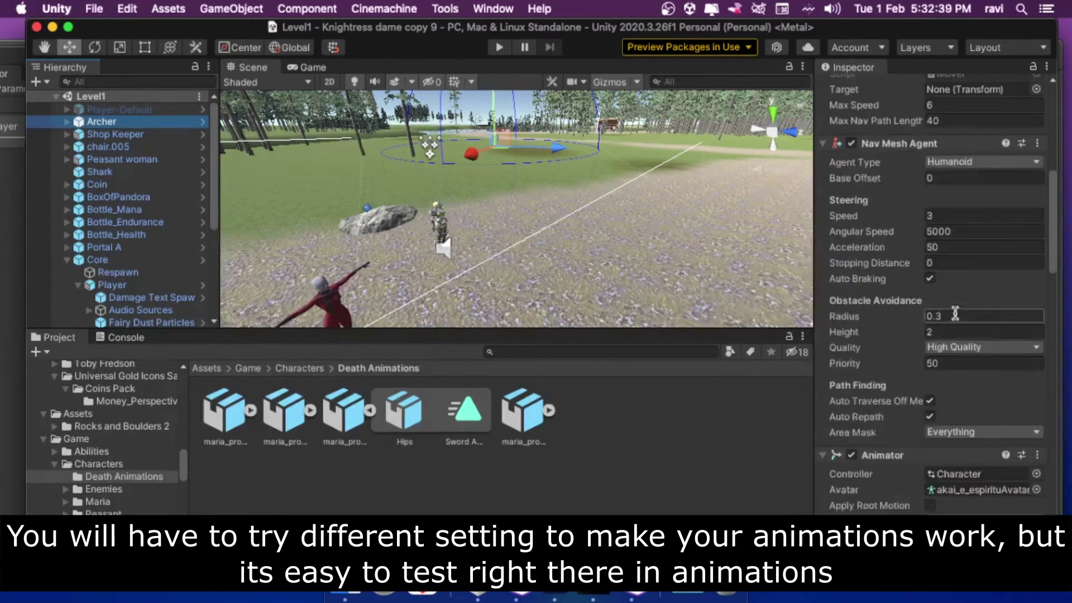
double_click(994, 474)
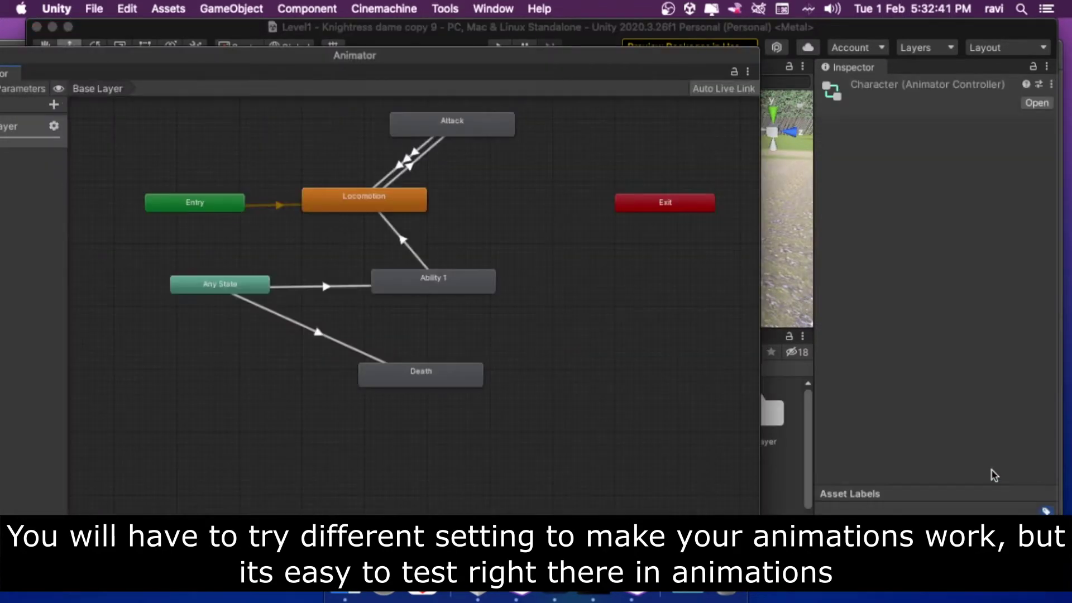
click(447, 383)
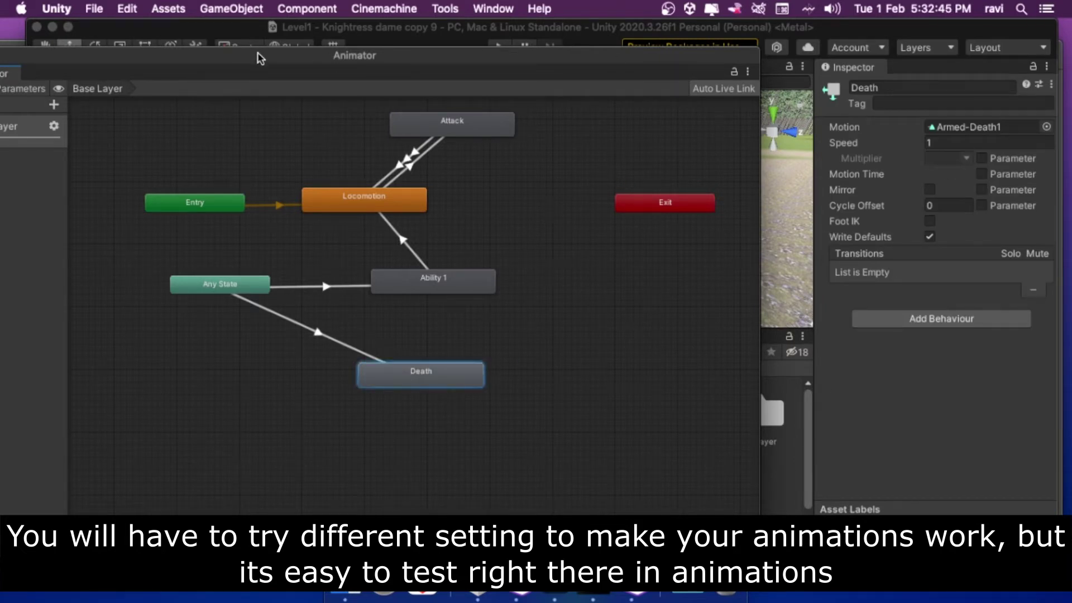
mouse_move(258, 61)
mouse_down()
mouse_move(366, 72)
mouse_move(355, 536)
mouse_up()
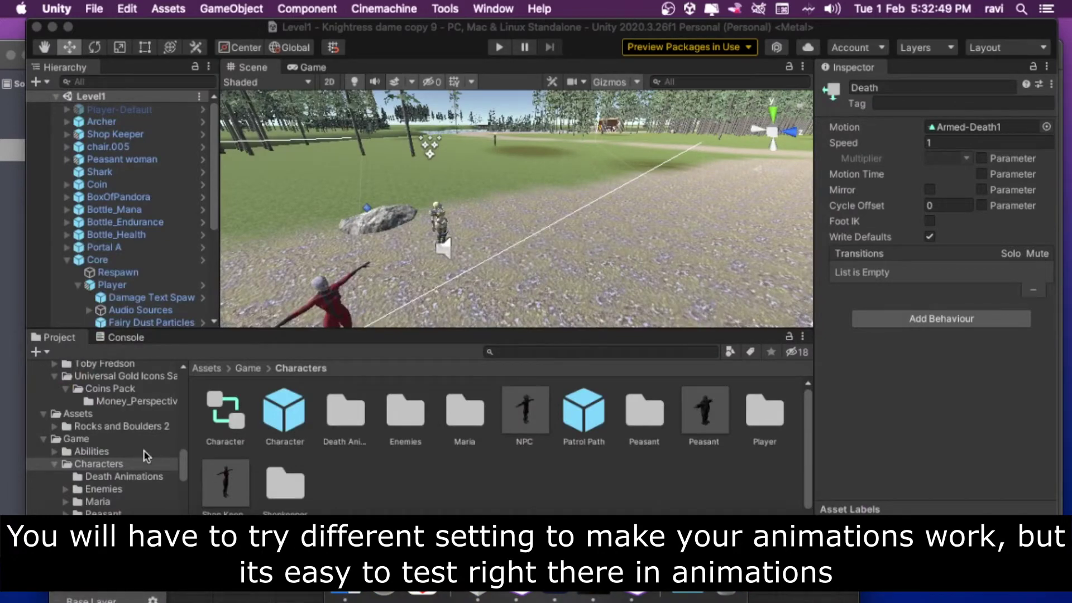
Step: Assign the Sword And Shield Death clip from the Death Animations folder to the Archer's Death state
click(144, 479)
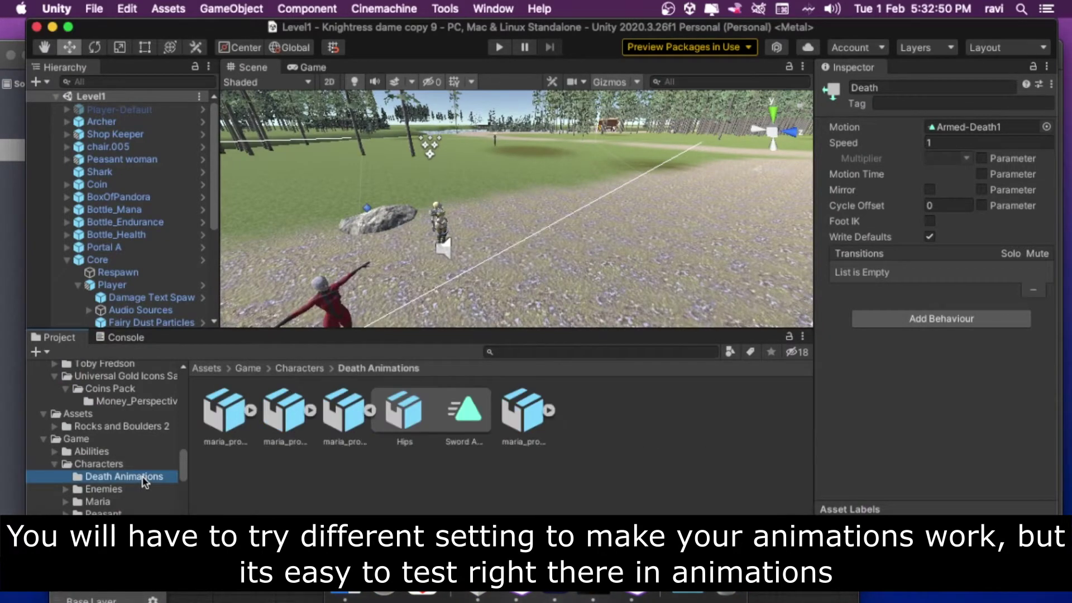
click(472, 422)
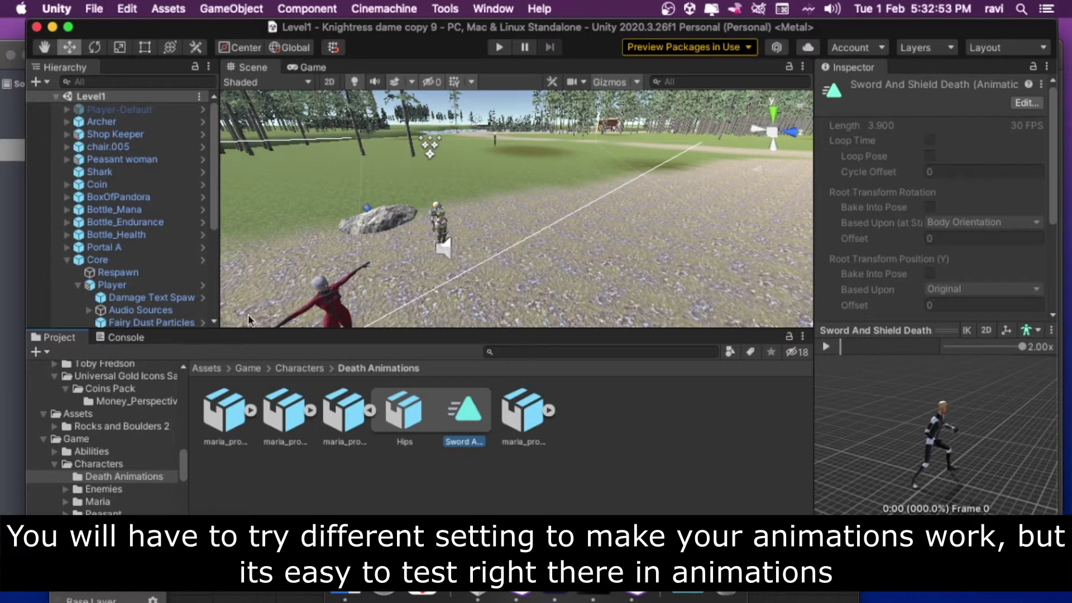
click(120, 122)
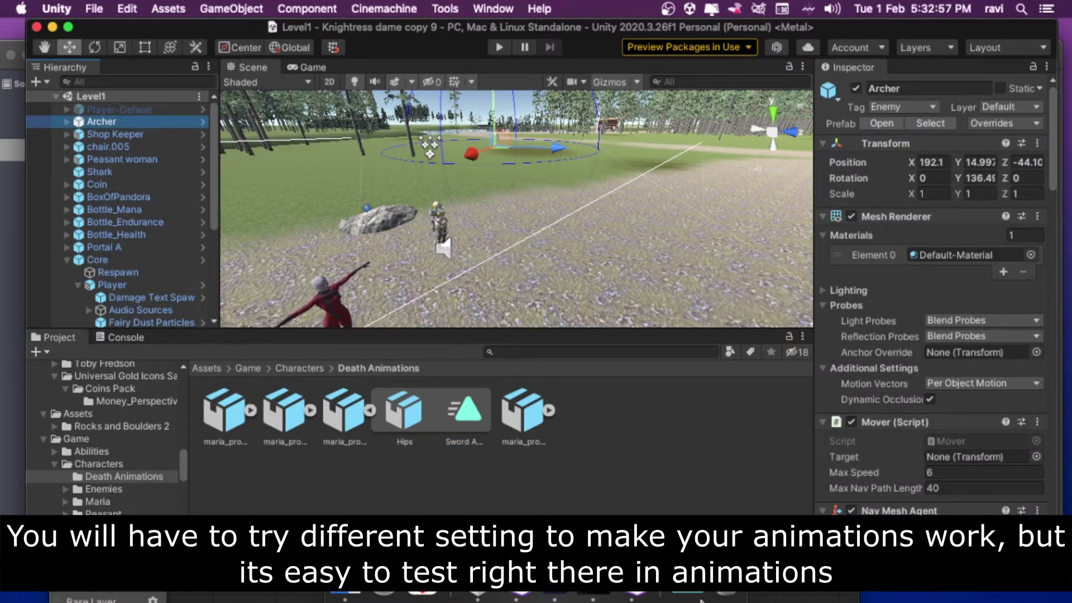
click(262, 597)
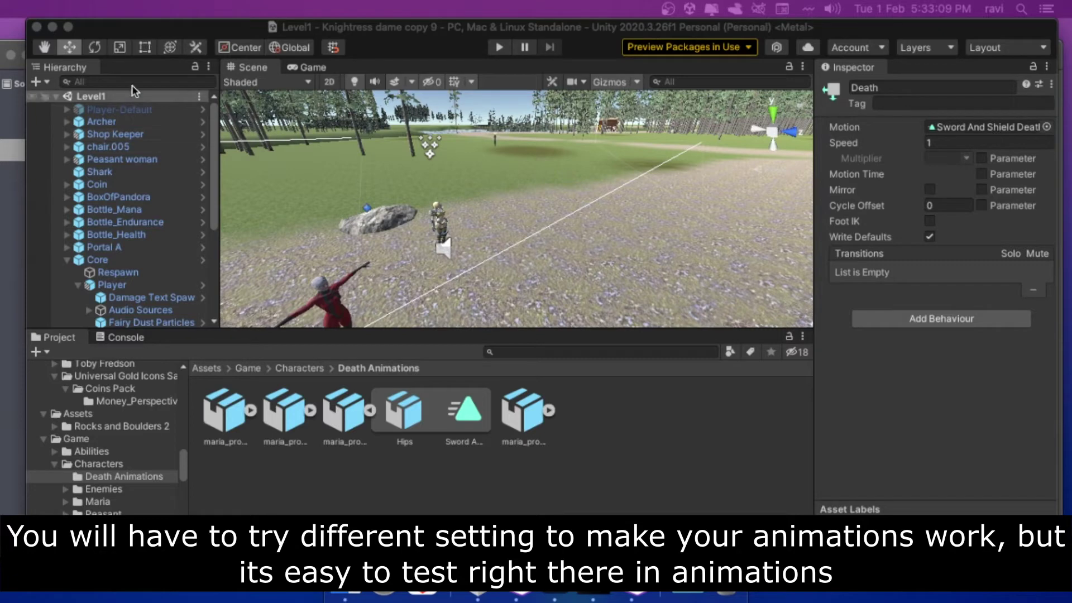
click(145, 20)
Step: Save the scene and start Play mode
click(95, 10)
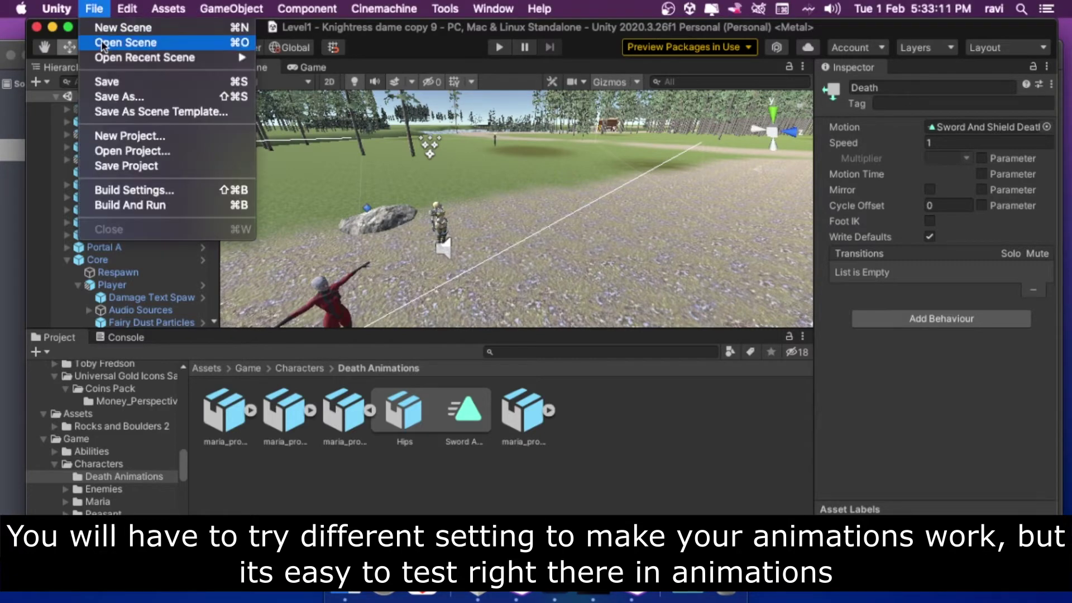
click(106, 82)
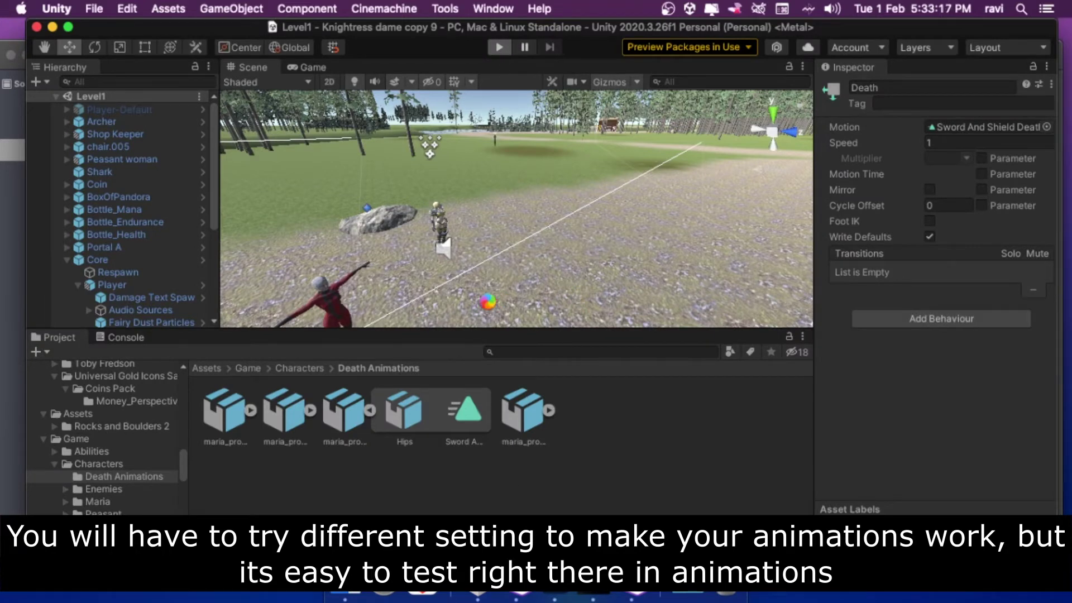
click(499, 47)
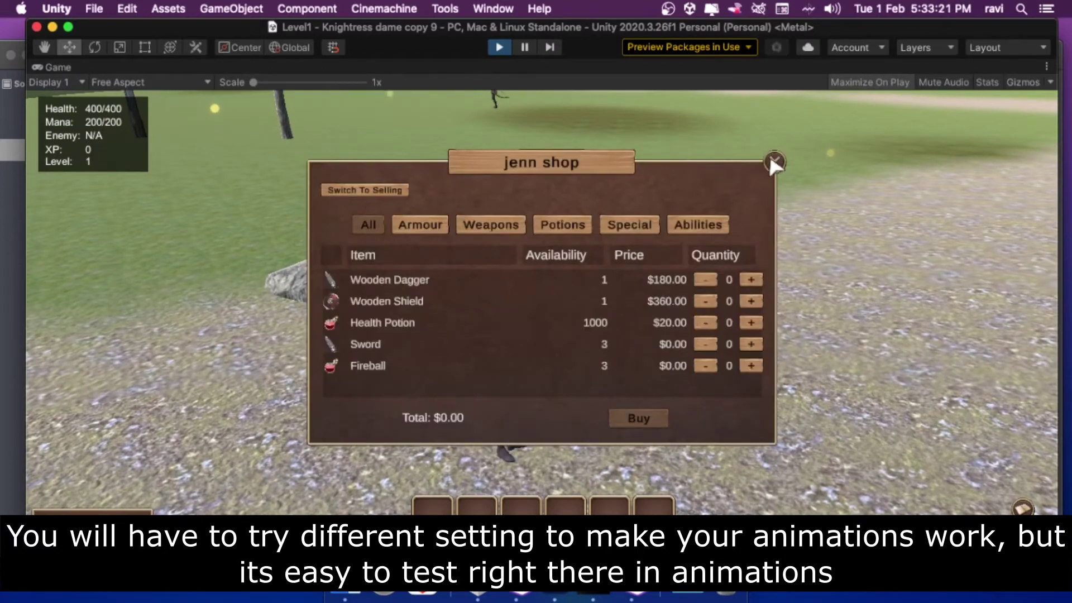
Step: Close the jenn shop panel, kill an enemy to watch its death, then stop playing
click(774, 163)
click(562, 173)
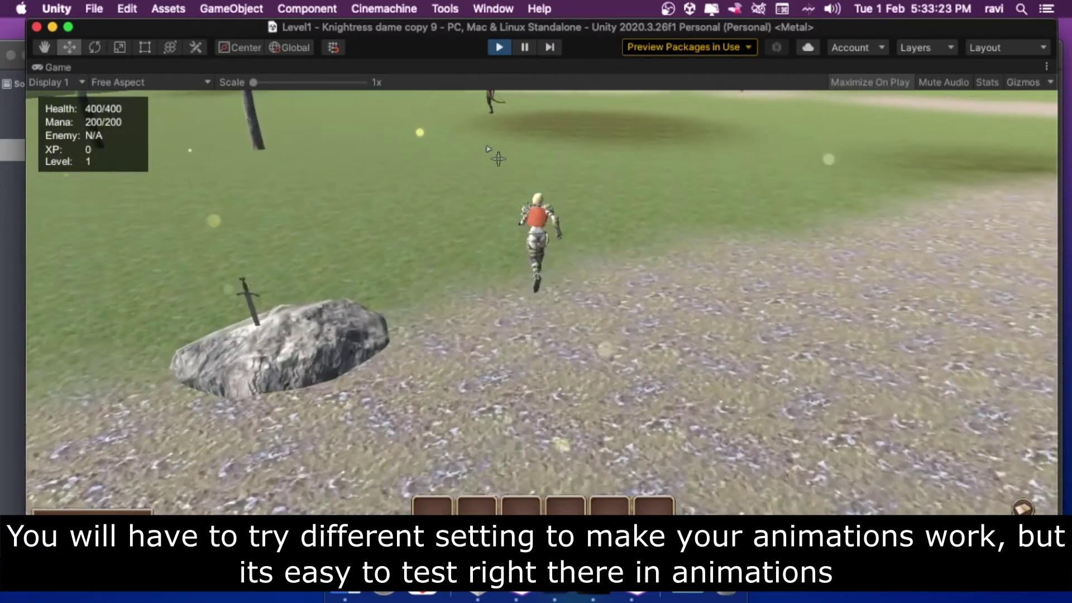
click(483, 130)
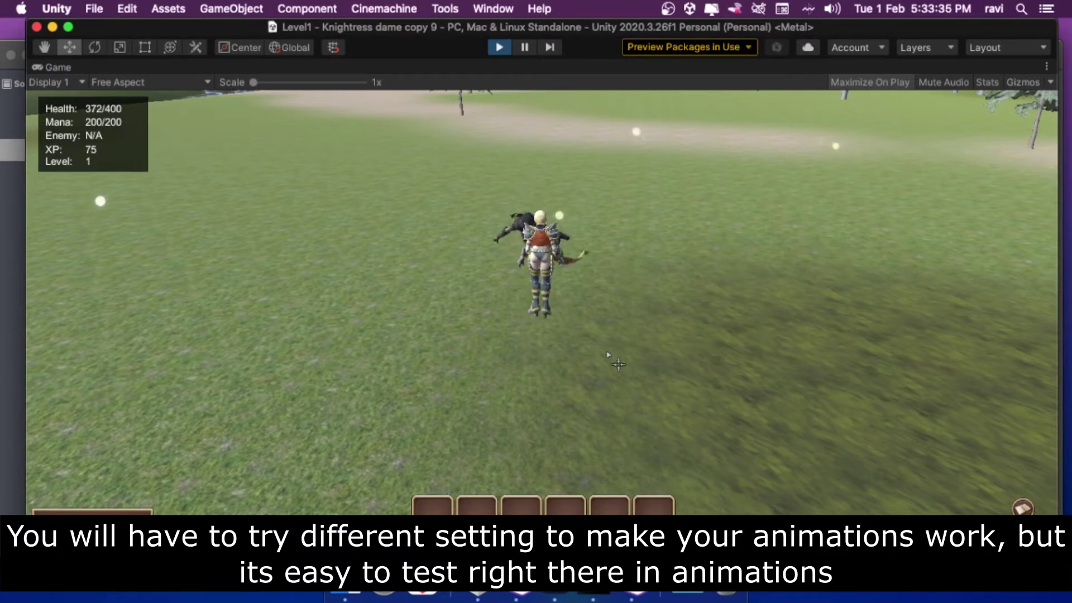
click(538, 208)
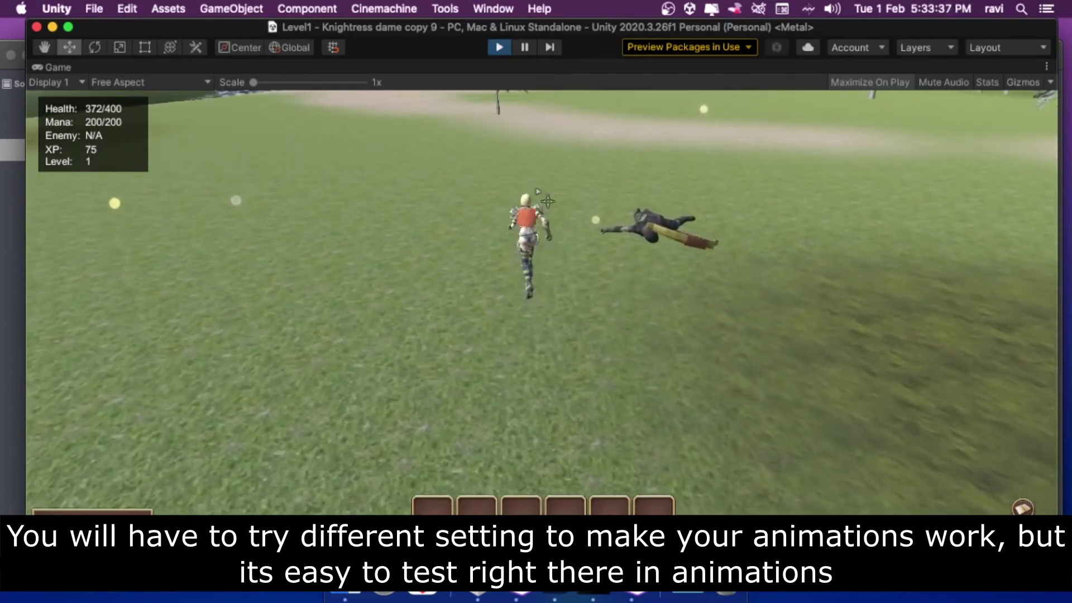
click(593, 398)
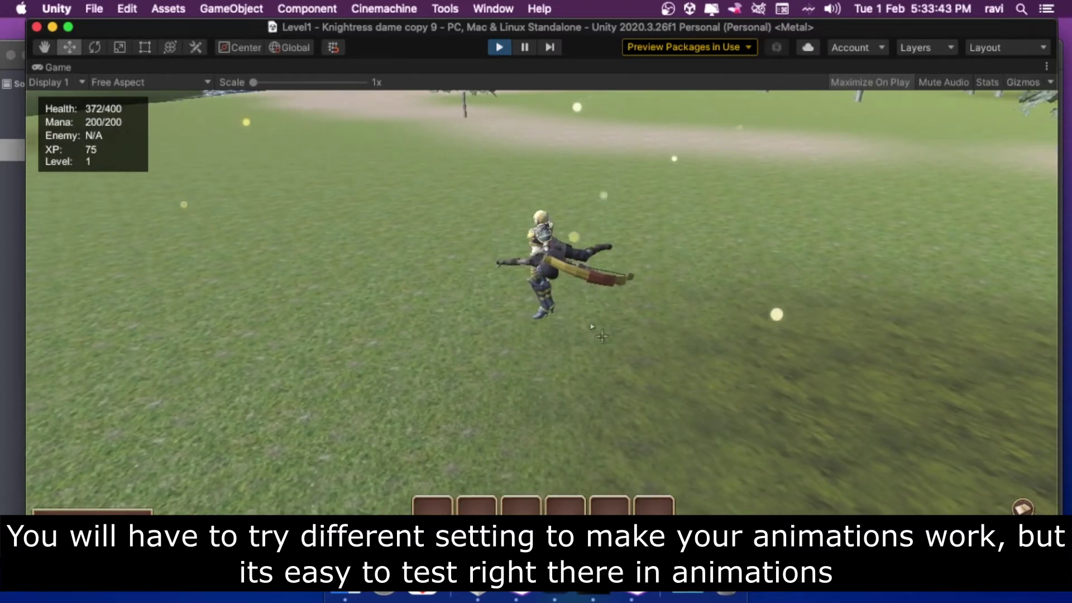
click(500, 49)
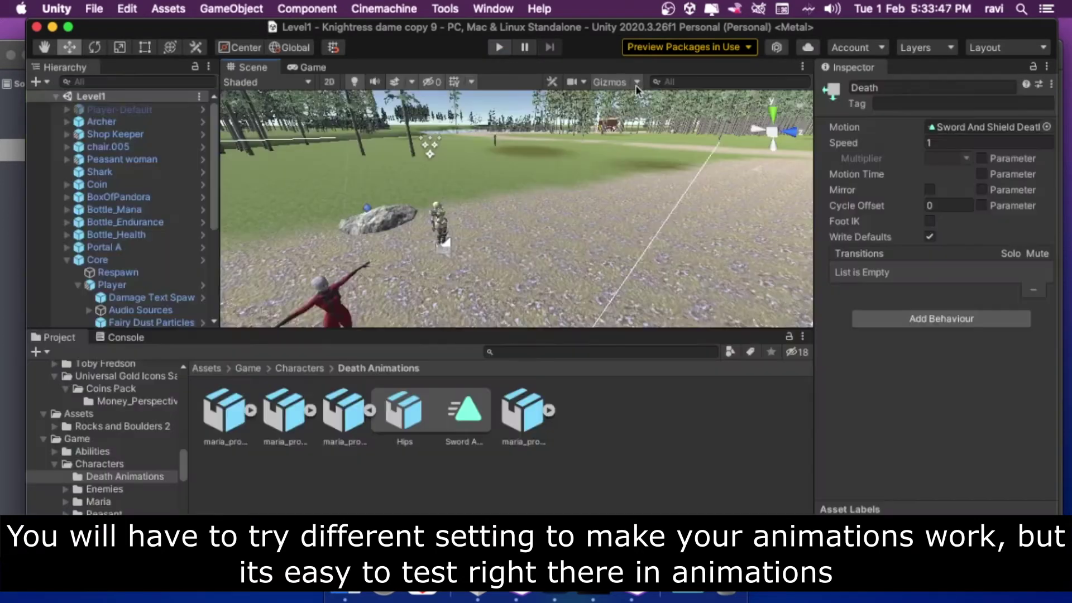
Step: Open the Sword And Shield Death import settings and base root rotation on Original
click(375, 410)
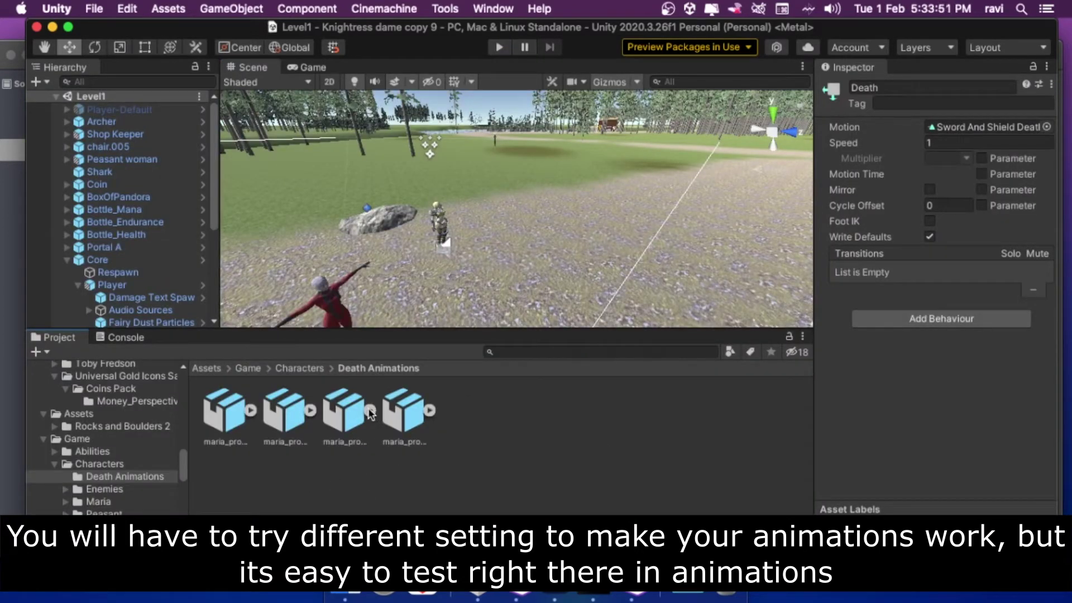
click(369, 411)
click(342, 414)
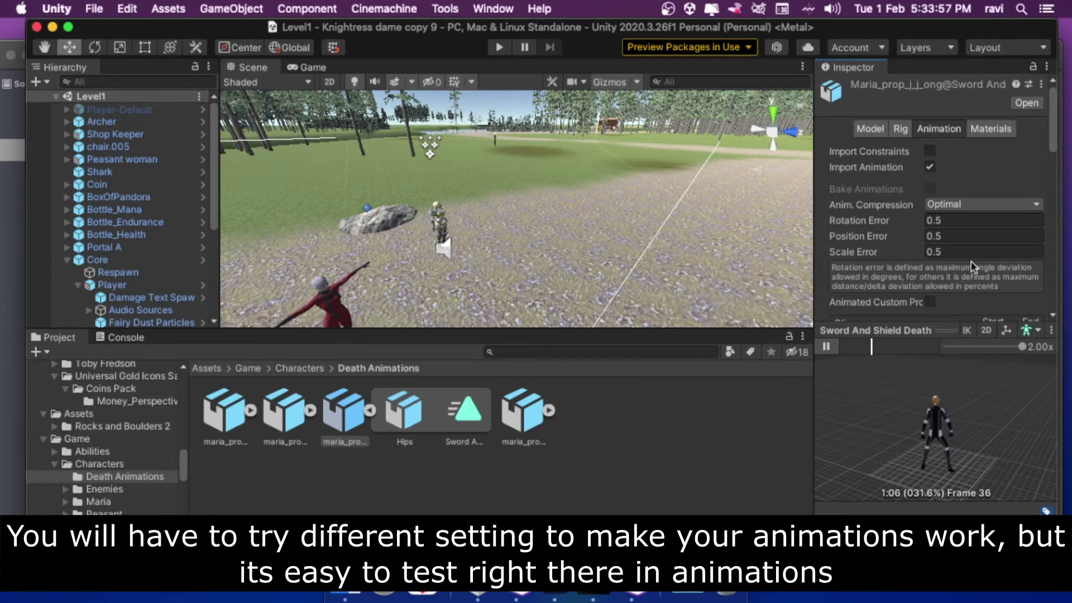
scroll(990, 239, down, 3)
scroll(990, 239, down, 5)
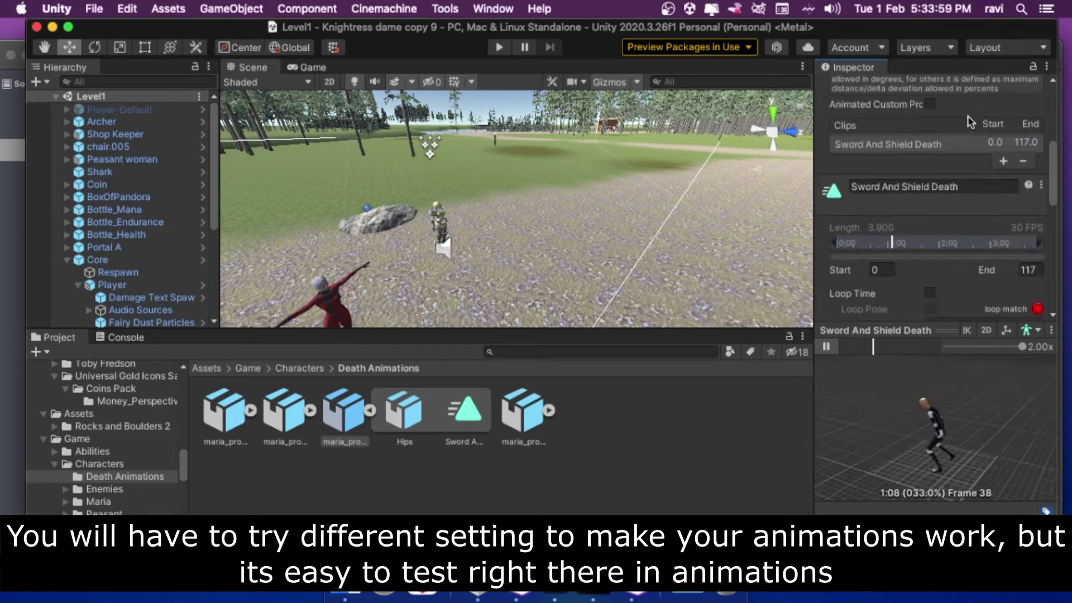
scroll(973, 223, down, 1)
scroll(973, 222, down, 5)
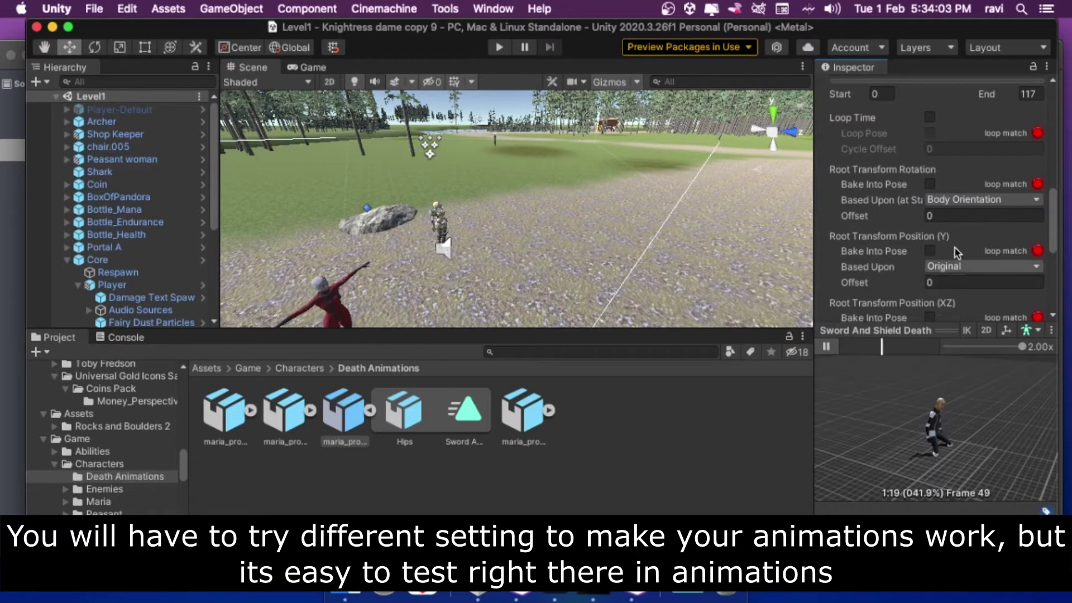
click(949, 199)
click(950, 187)
Step: Bake root rotation and Y position into pose, apply, and start Play mode again
click(930, 183)
click(930, 250)
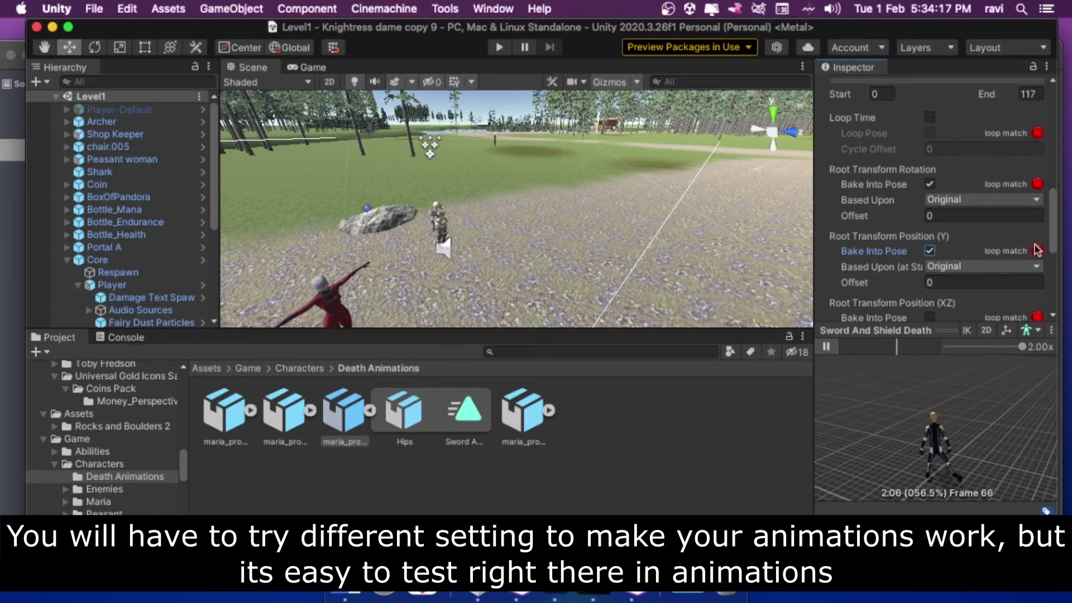
scroll(1036, 282, down, 5)
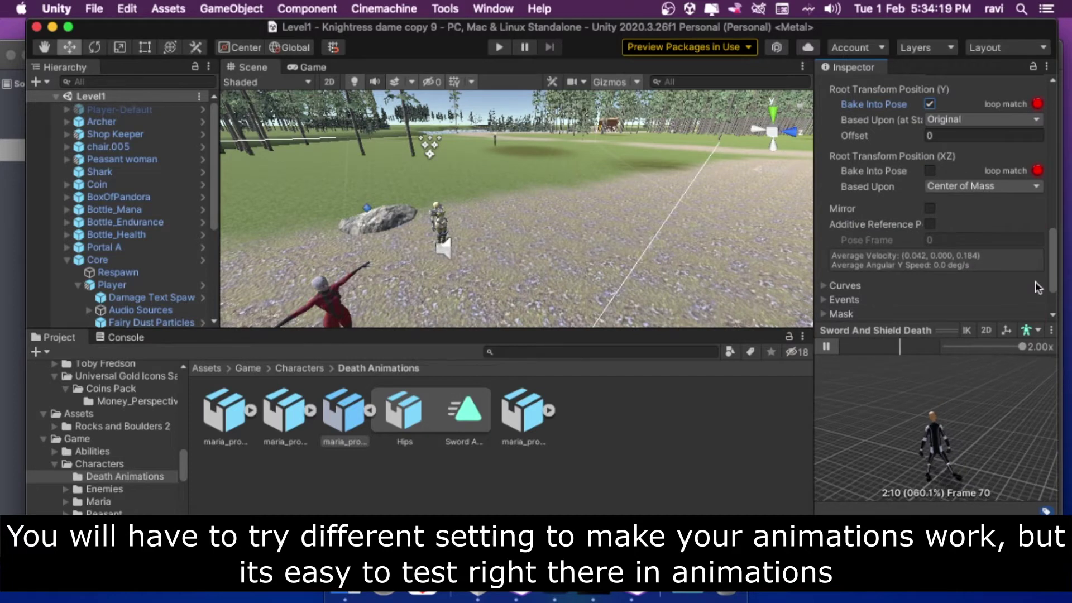
scroll(1034, 282, down, 3)
click(1027, 307)
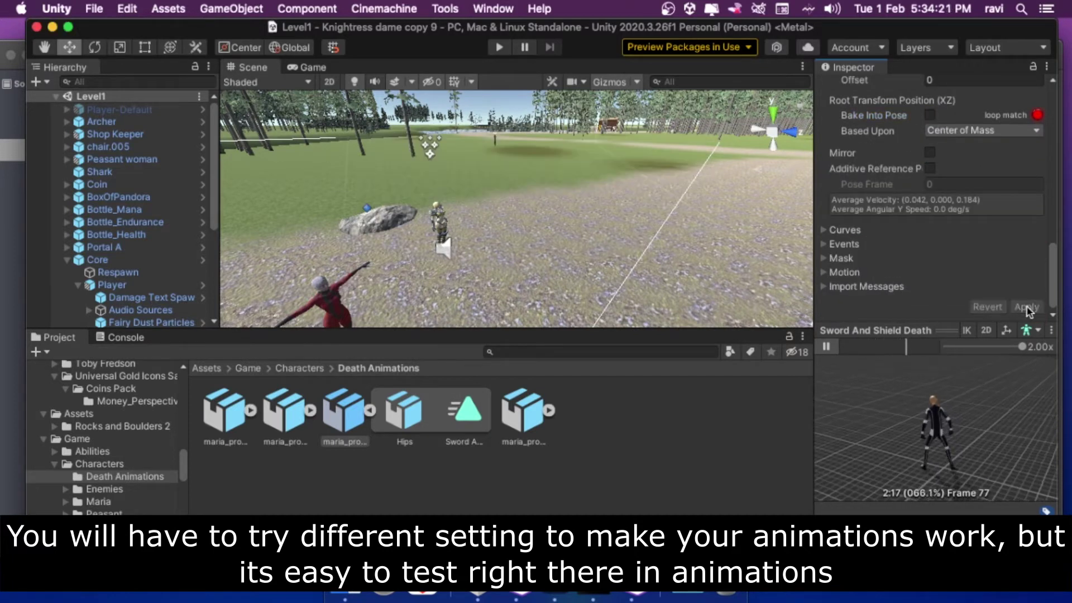
click(495, 47)
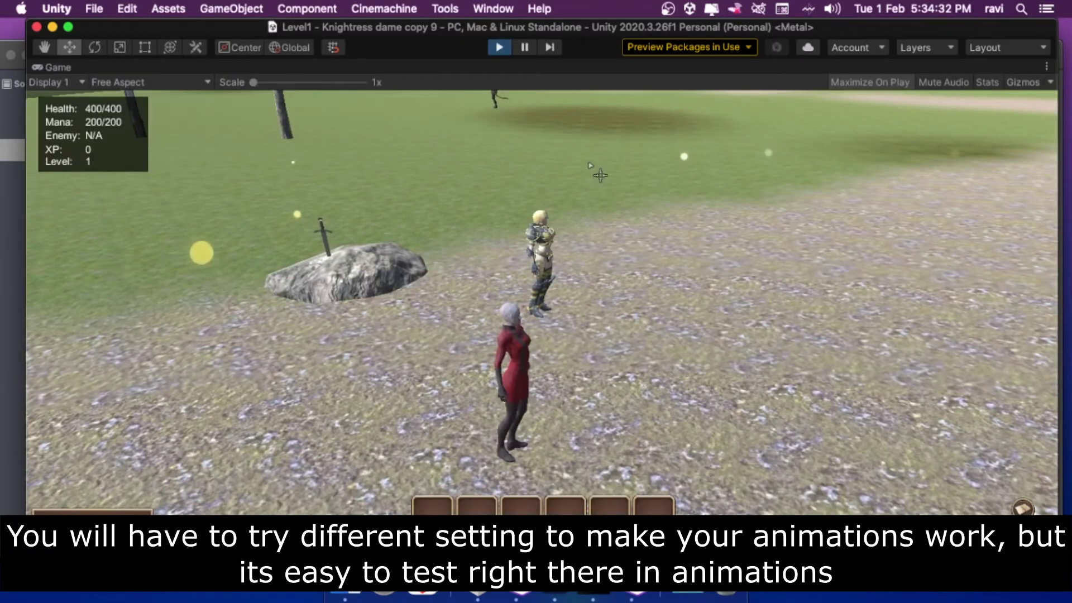
Step: Kill an enemy in the retest, stop Play mode, and select the Two Handed Sword Death asset
click(538, 138)
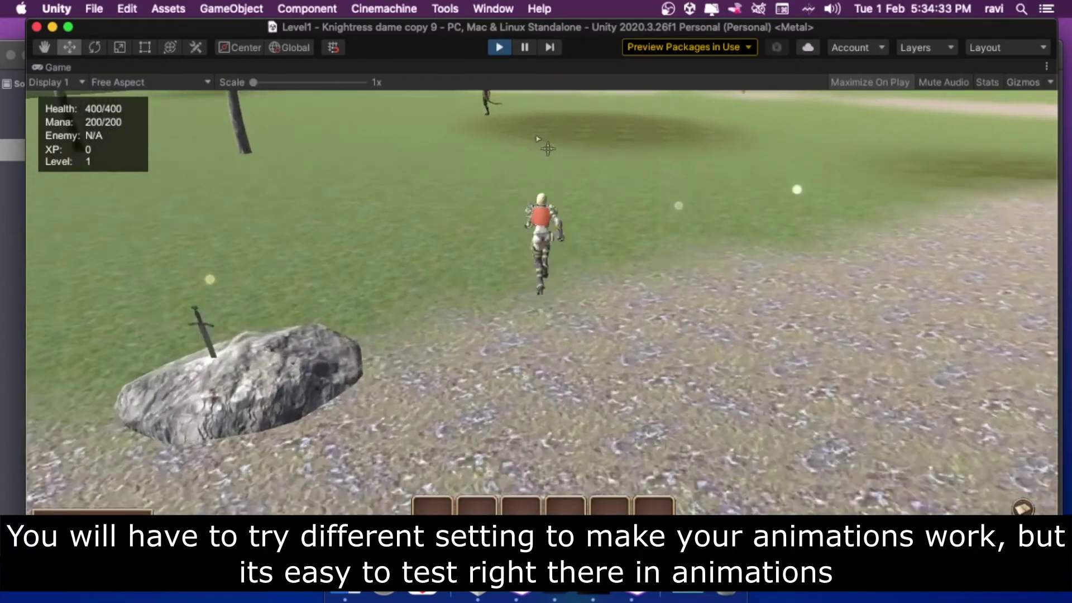
click(511, 135)
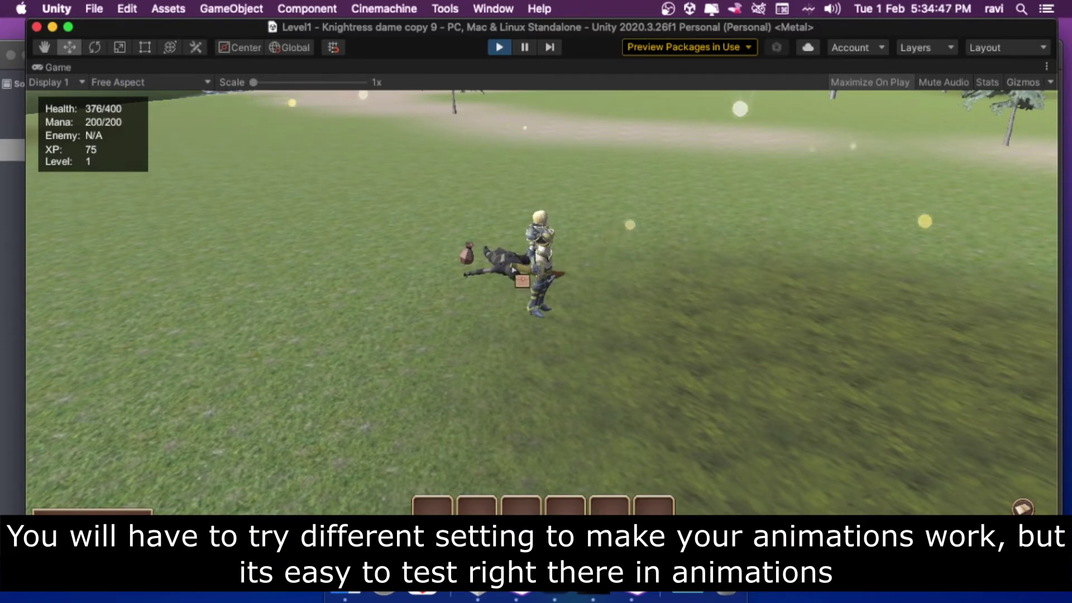
click(634, 254)
click(498, 49)
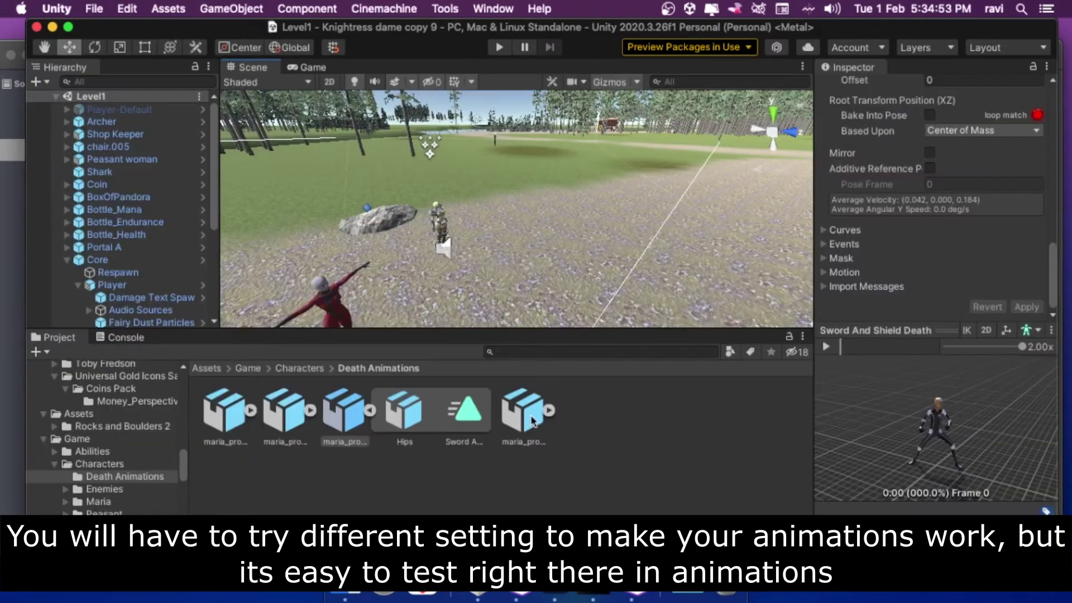
click(522, 425)
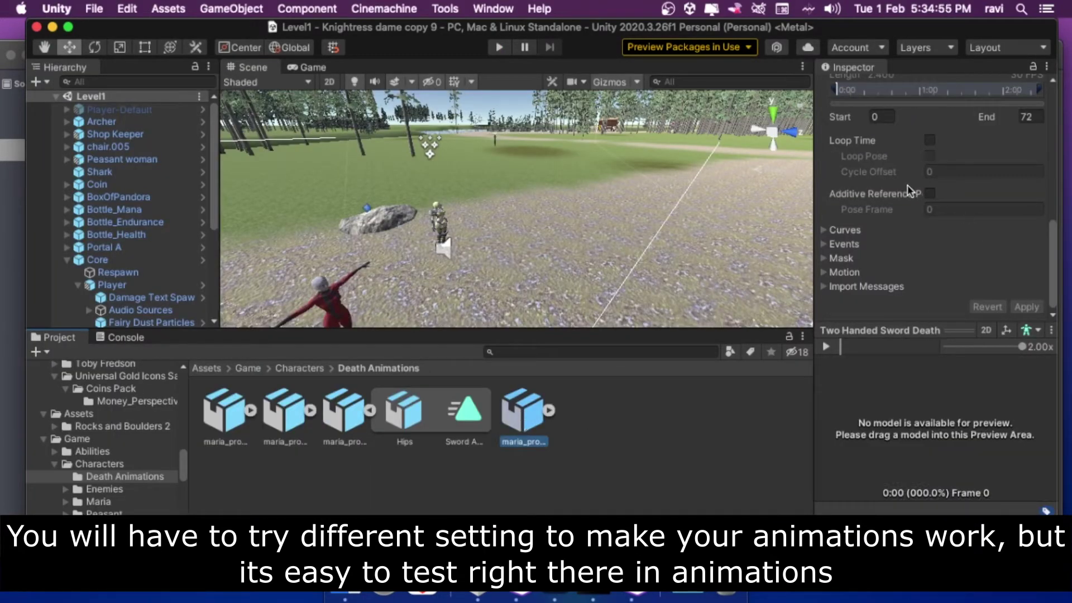
Step: Set the Two Handed Sword Death rig to Humanoid, copying the maria avatar
scroll(882, 183, up, 10)
click(897, 130)
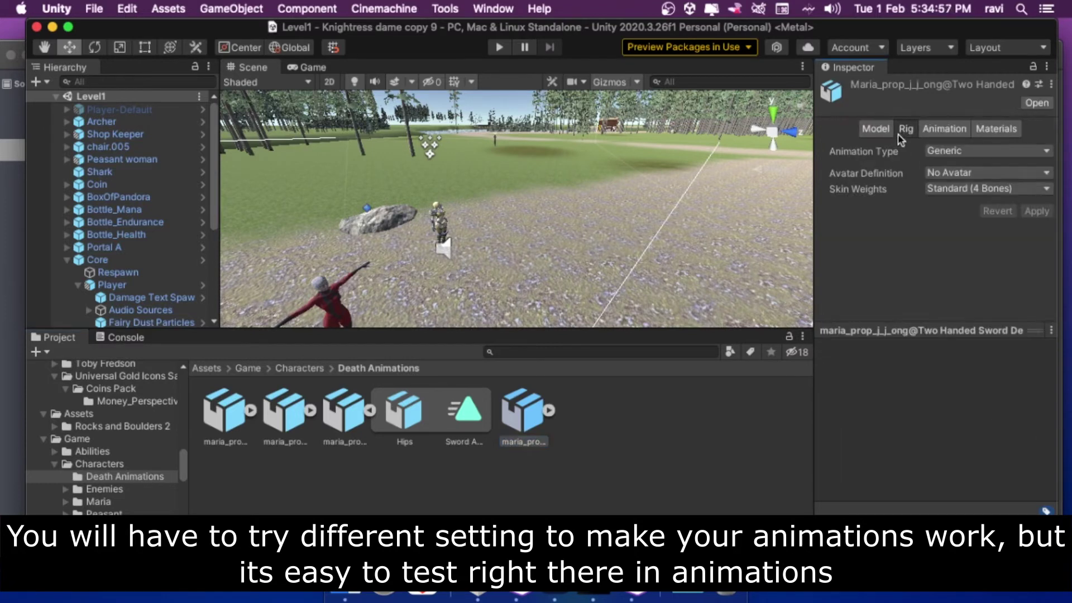
click(976, 150)
click(978, 164)
click(970, 175)
click(978, 188)
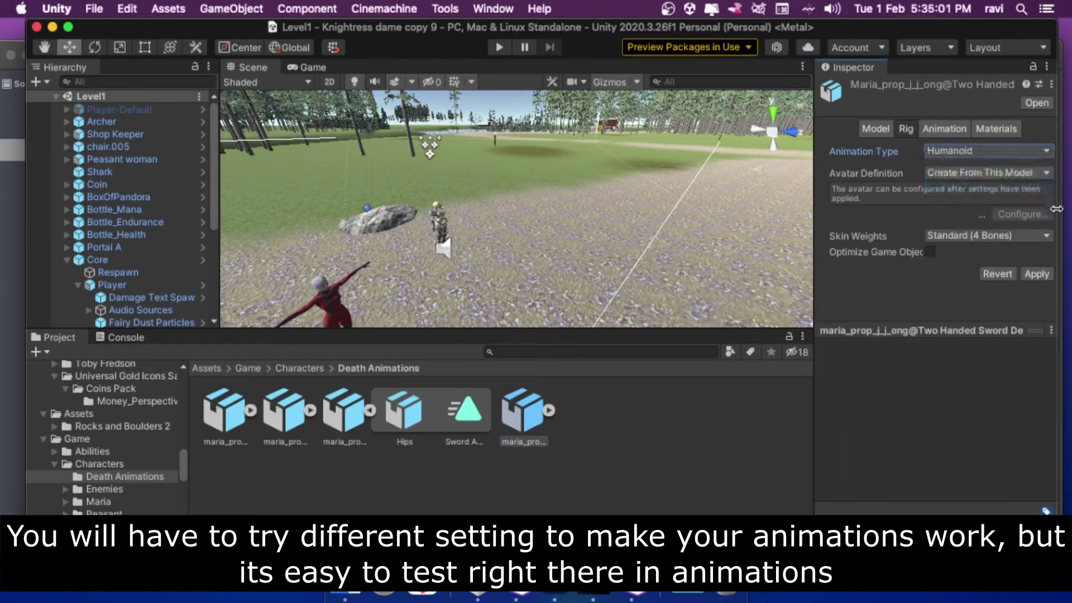
click(1046, 243)
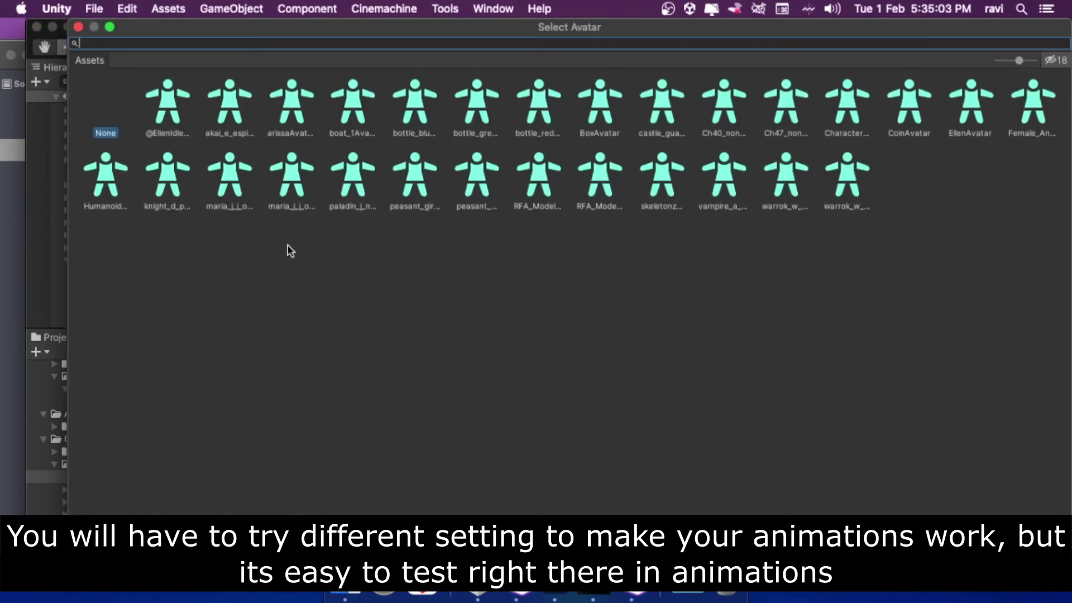
double_click(290, 189)
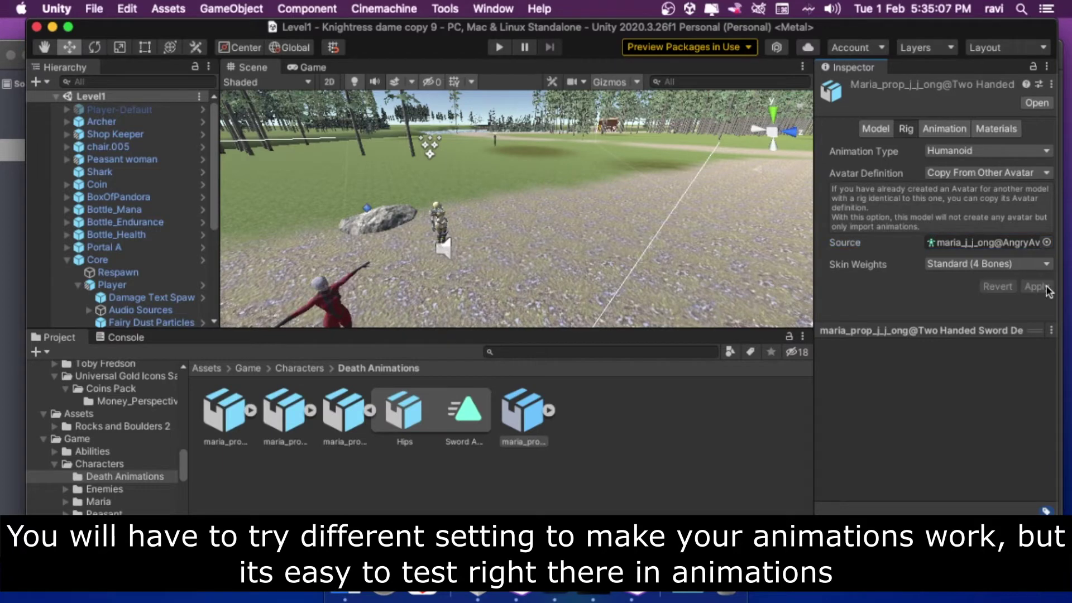
Step: Preview the Two Handed Sword Death animation on a model and reposition the Animator window
click(955, 133)
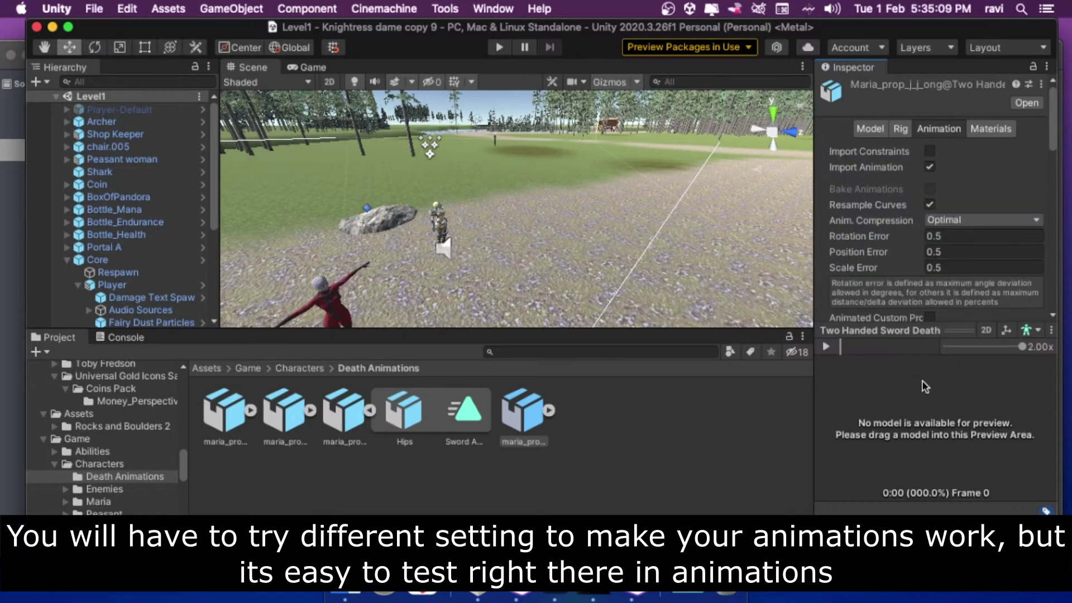
click(1036, 358)
click(826, 346)
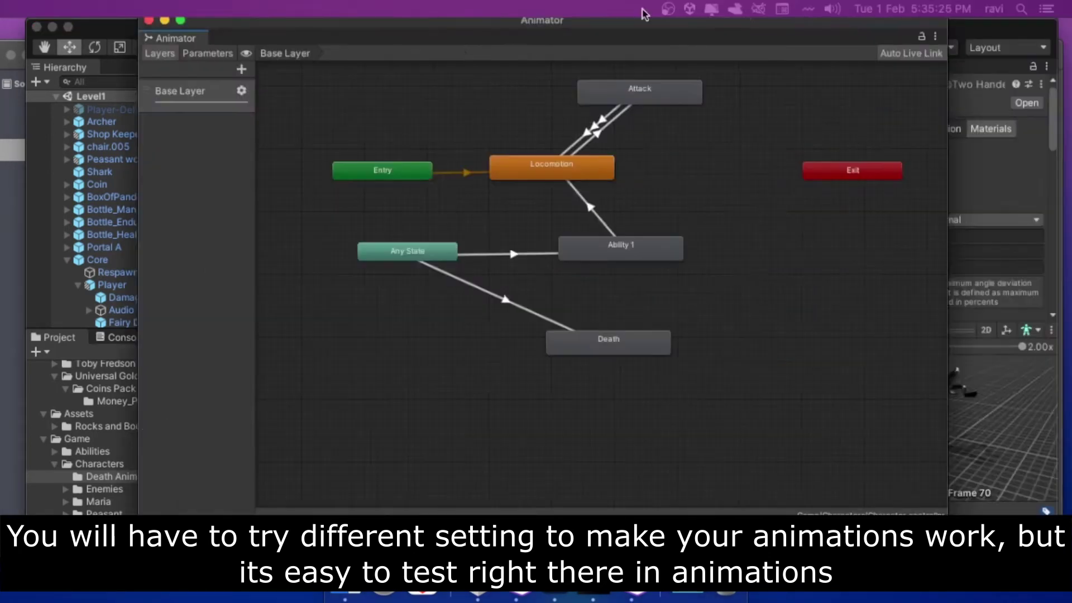
drag(643, 16, 360, 52)
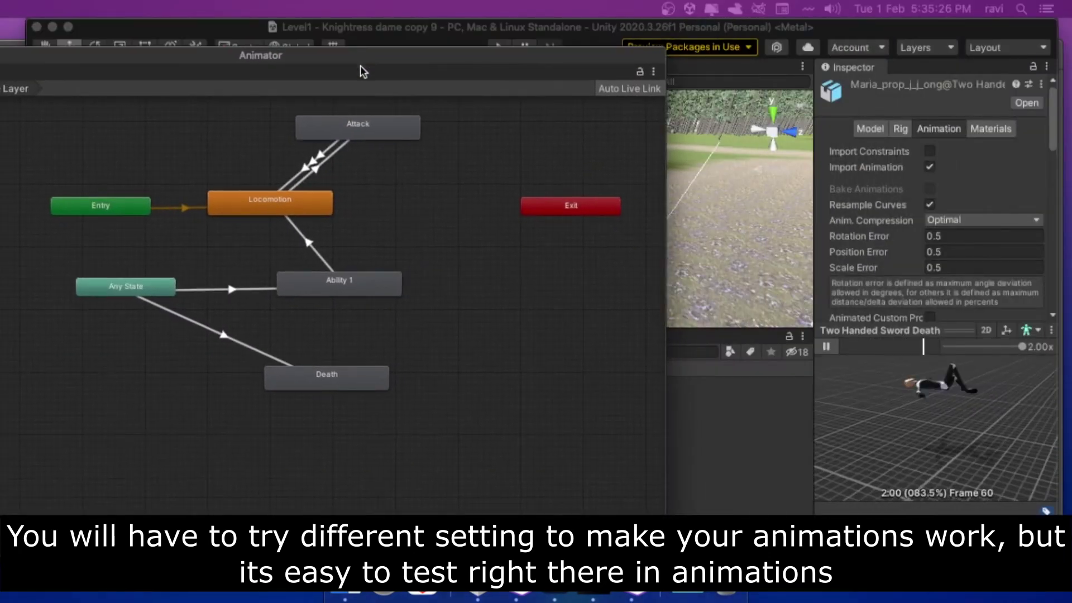
Step: Select the Death state and drag the Two Handed Sword Death clip into its Motion field
click(364, 382)
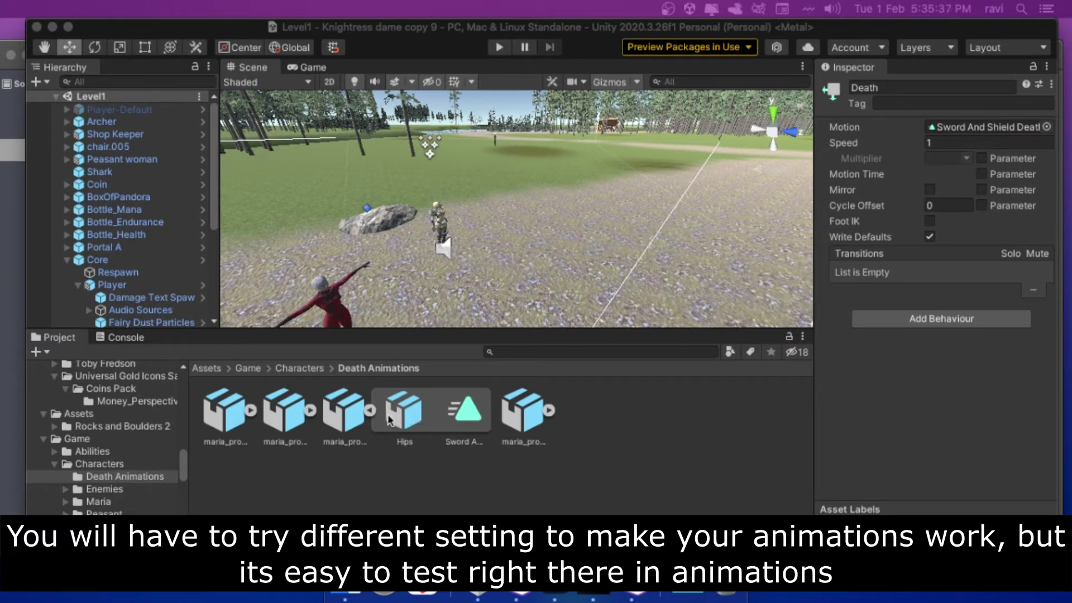
click(548, 411)
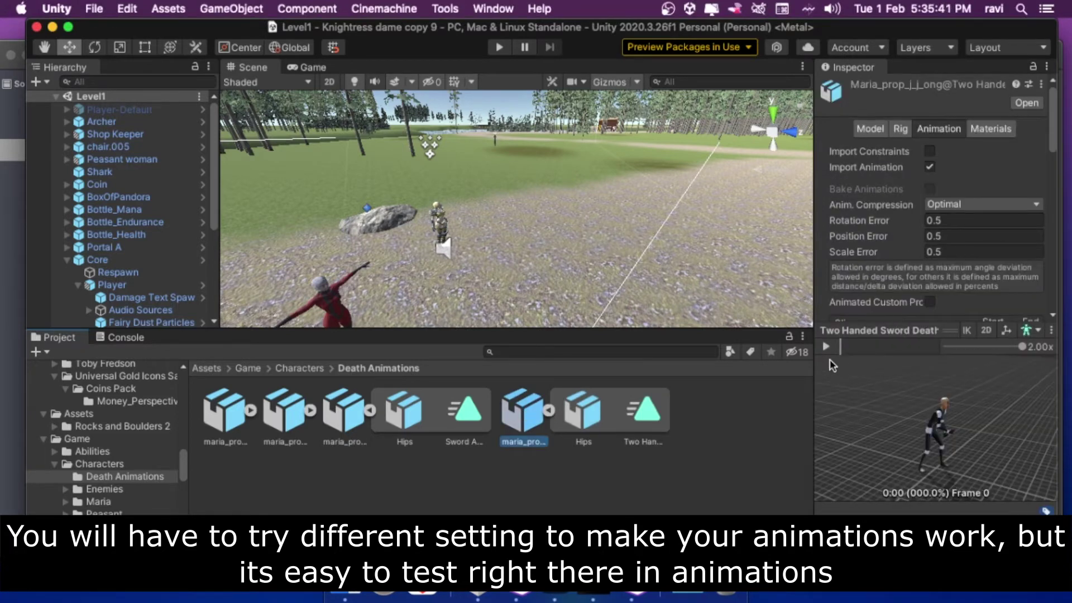
click(828, 350)
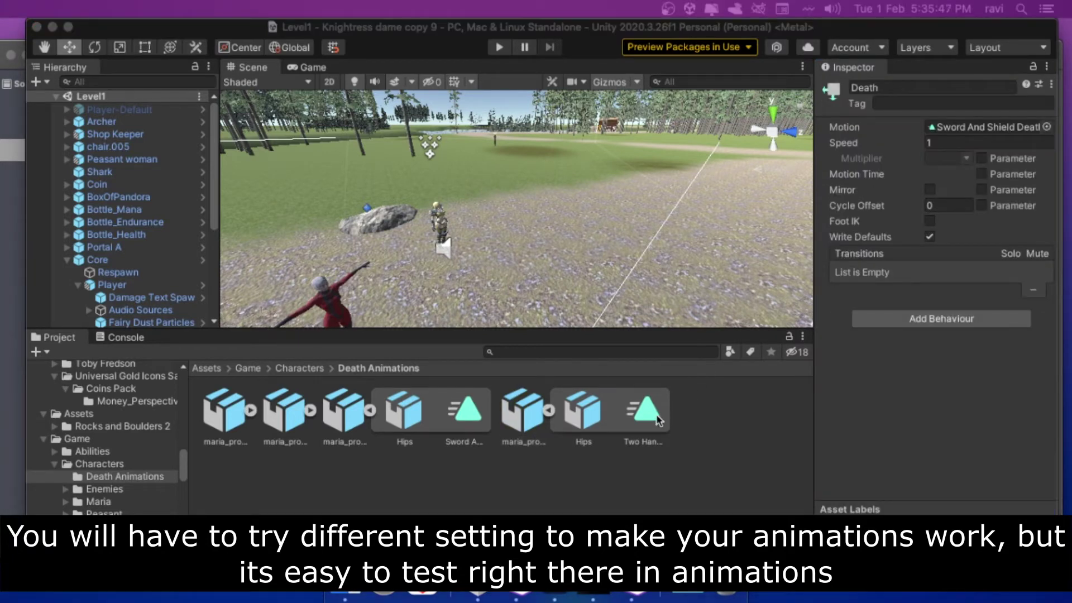
drag(980, 122, 990, 128)
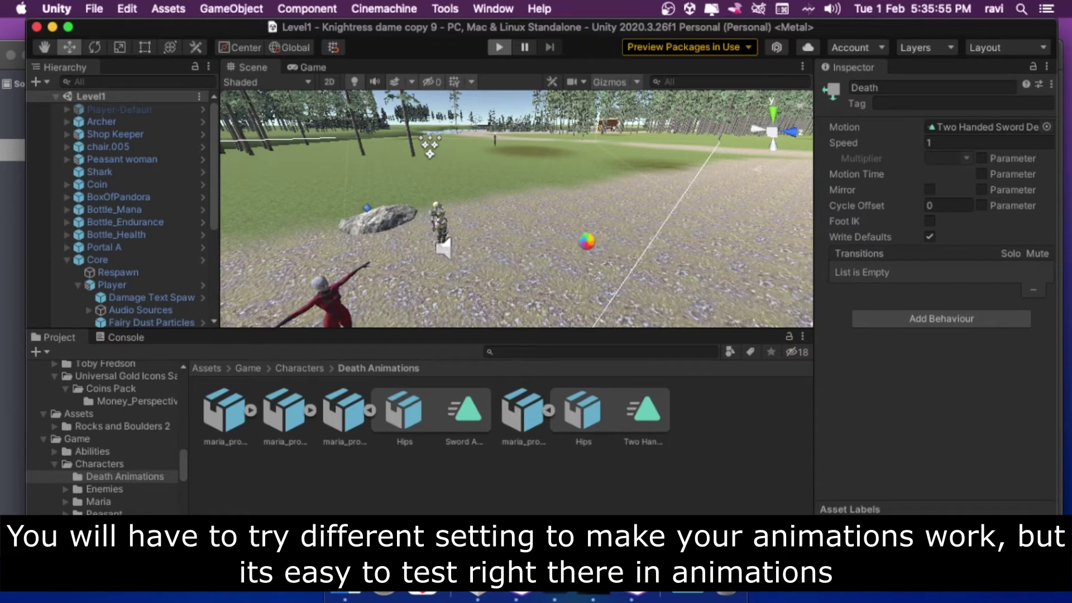
Step: Briefly enter and stop Play mode, then save the scene and collapse the Core group
click(499, 47)
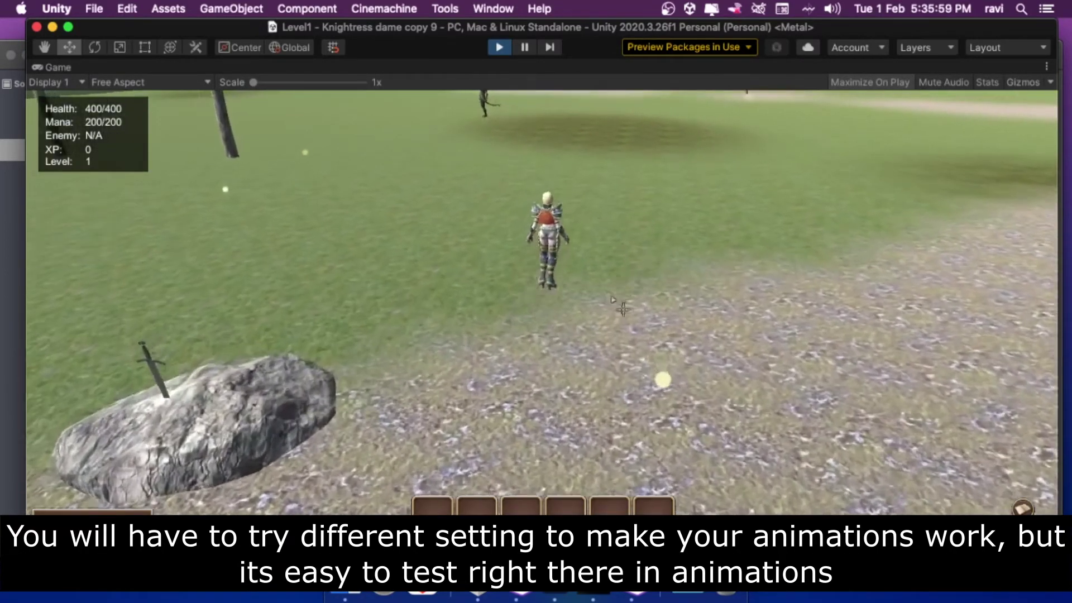
click(552, 286)
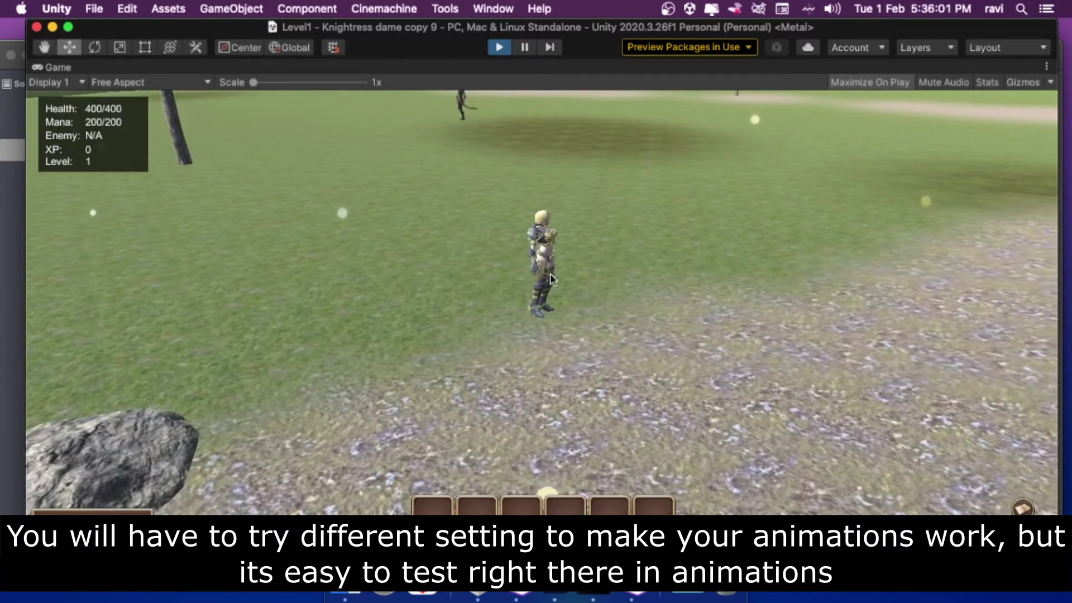
key(super+p)
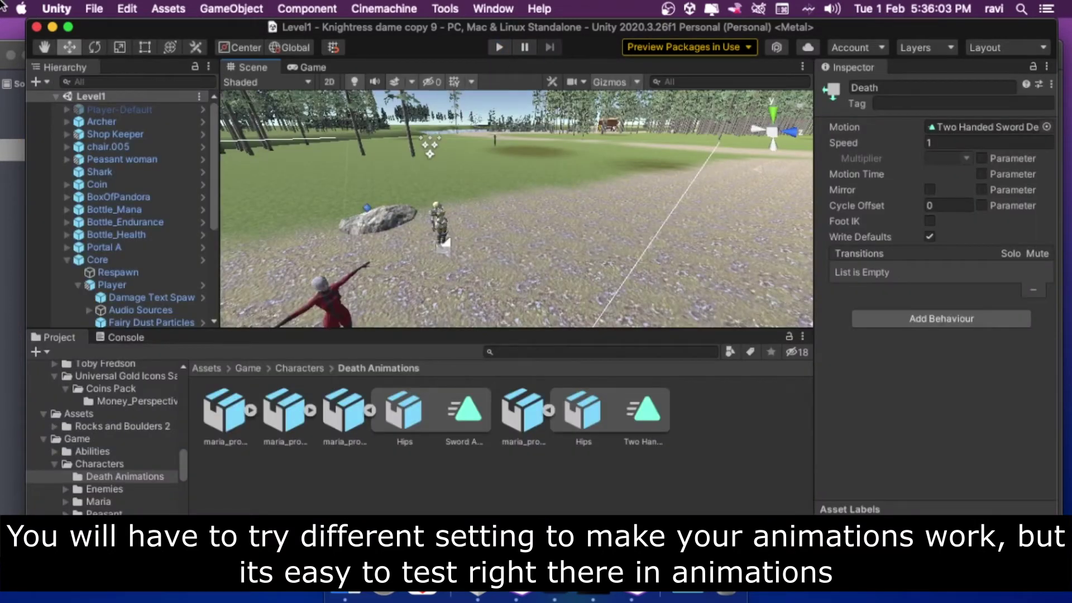
click(84, 10)
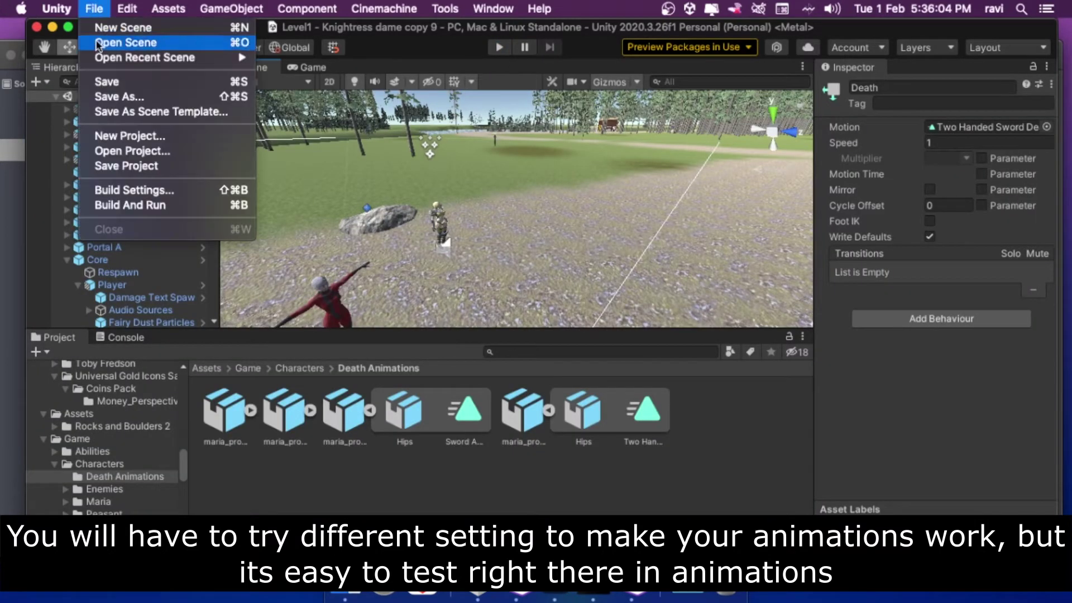
click(102, 83)
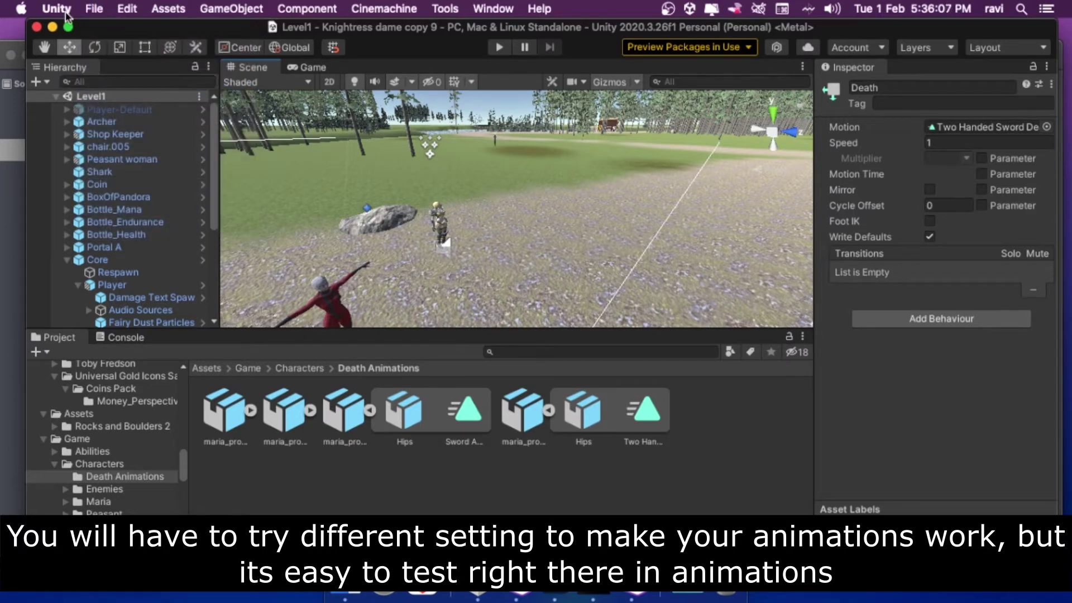
click(86, 10)
click(103, 82)
click(66, 261)
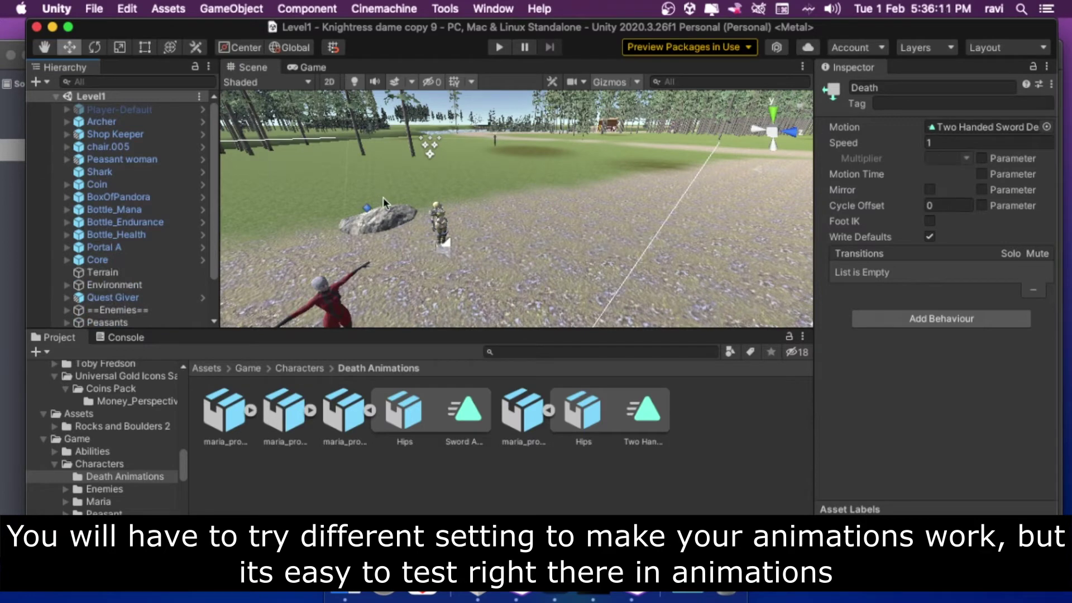
Step: Play-test by closing the jenn shop and killing the archer, then stop and select Two Handed Sword Death
click(502, 49)
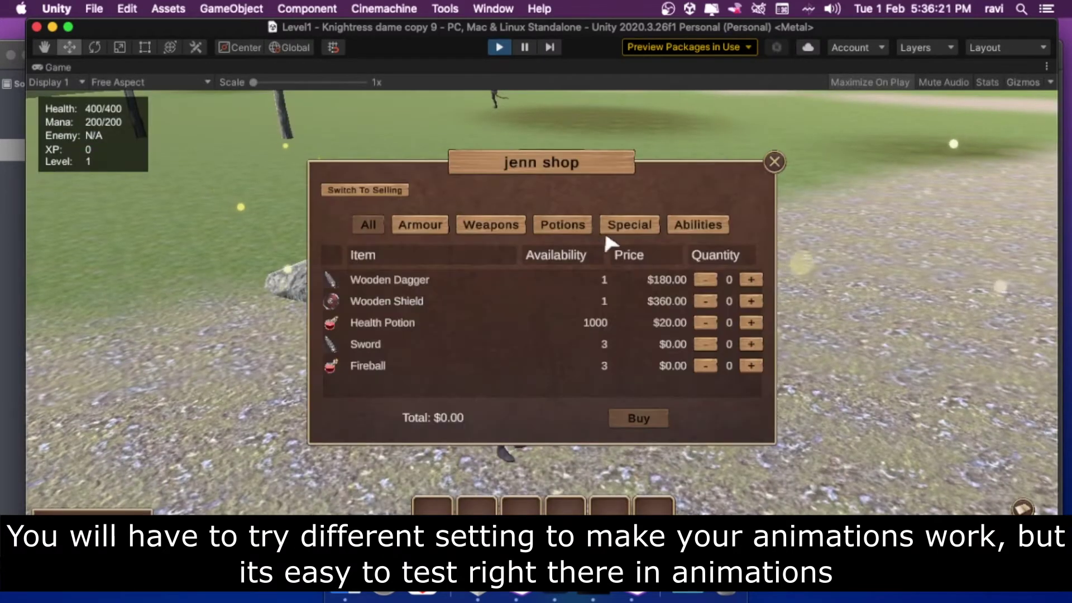
click(773, 162)
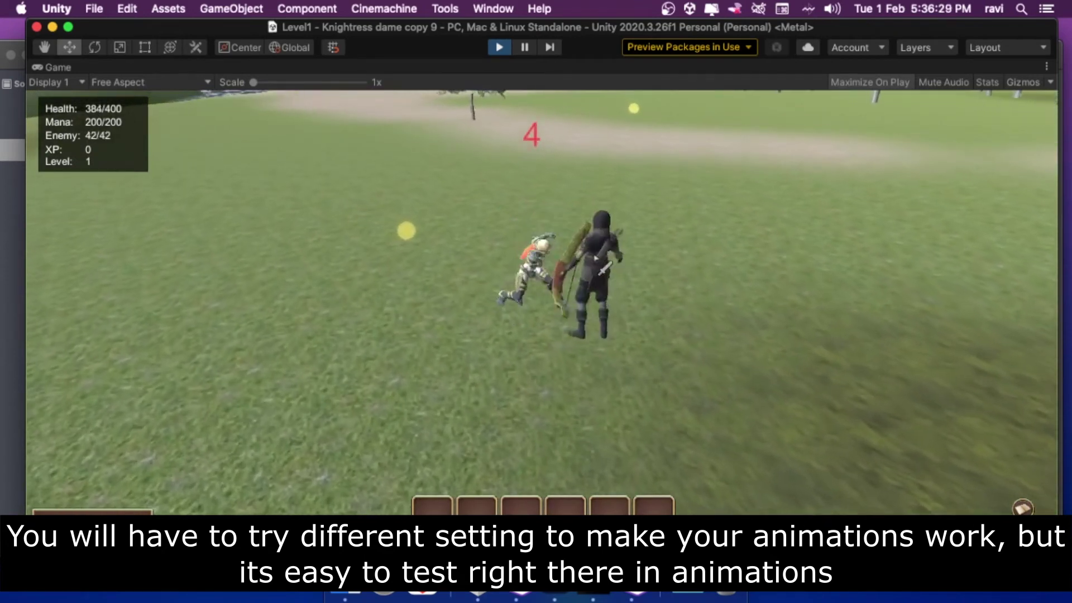
click(608, 272)
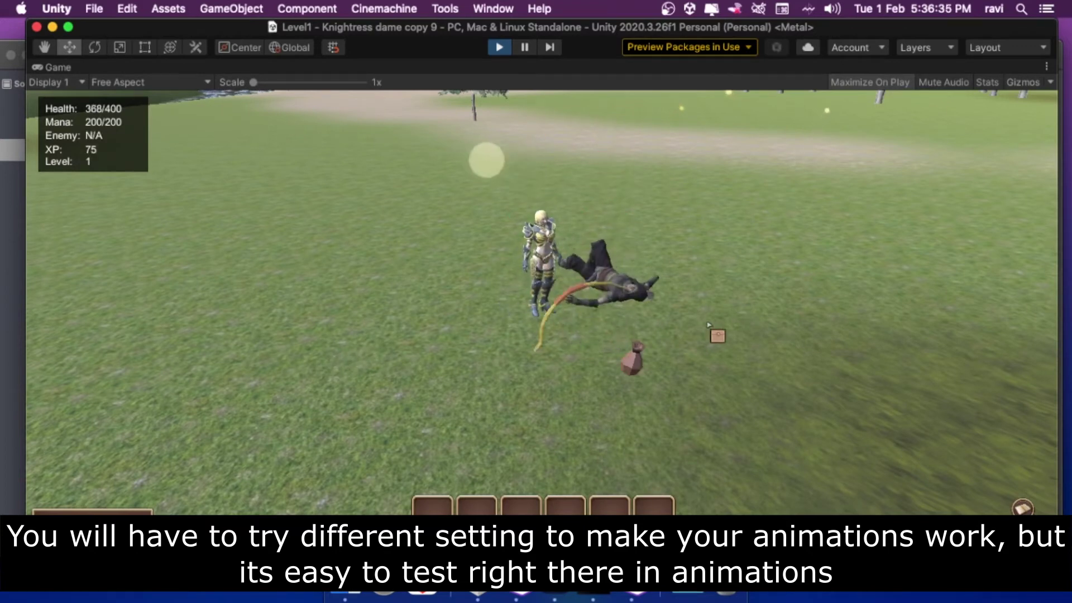
click(631, 360)
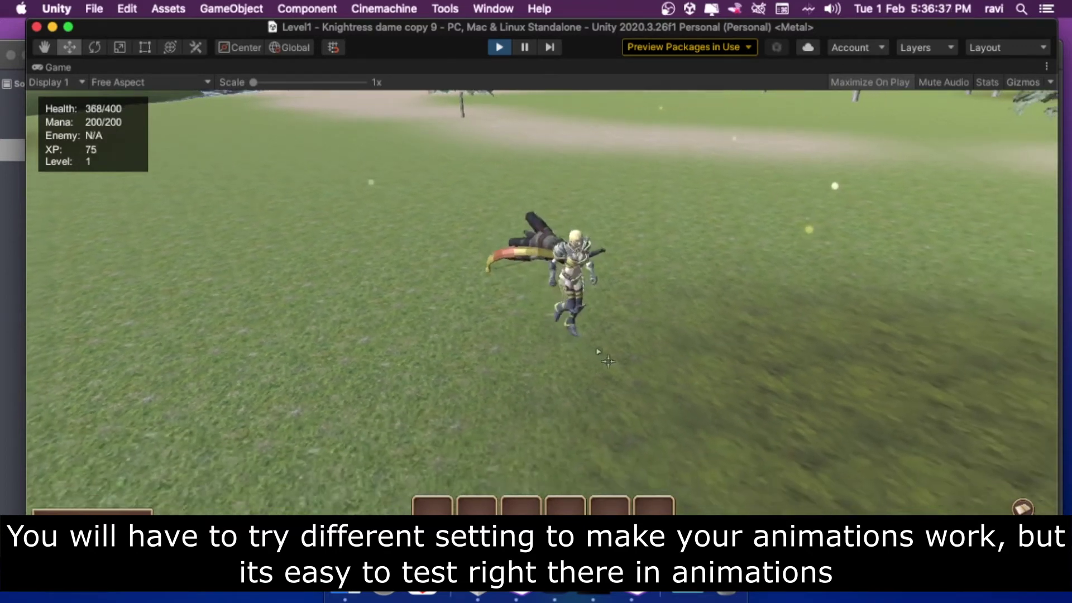
click(622, 240)
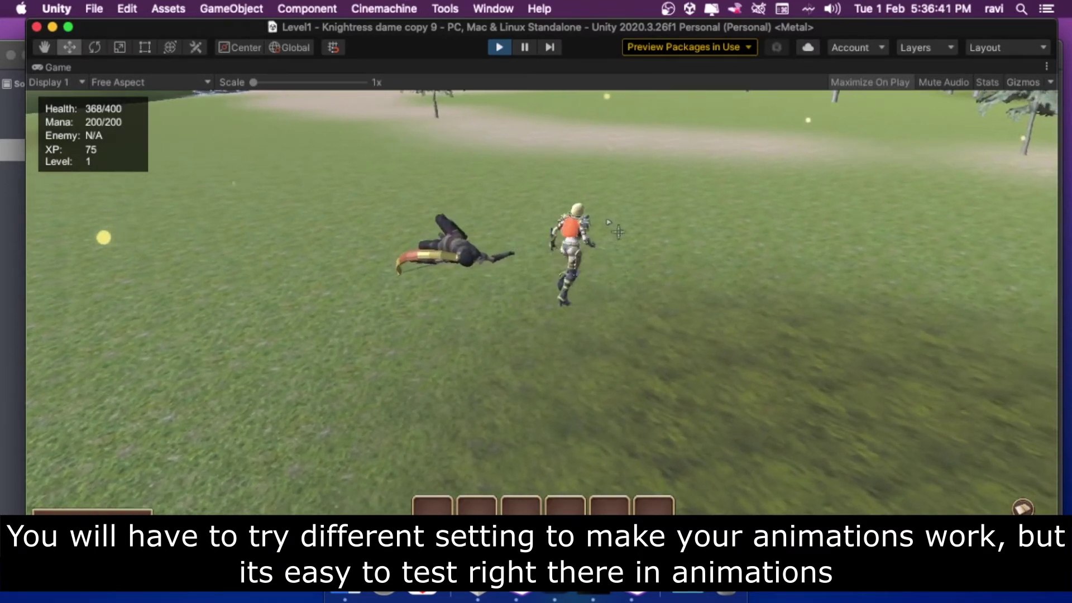
click(561, 445)
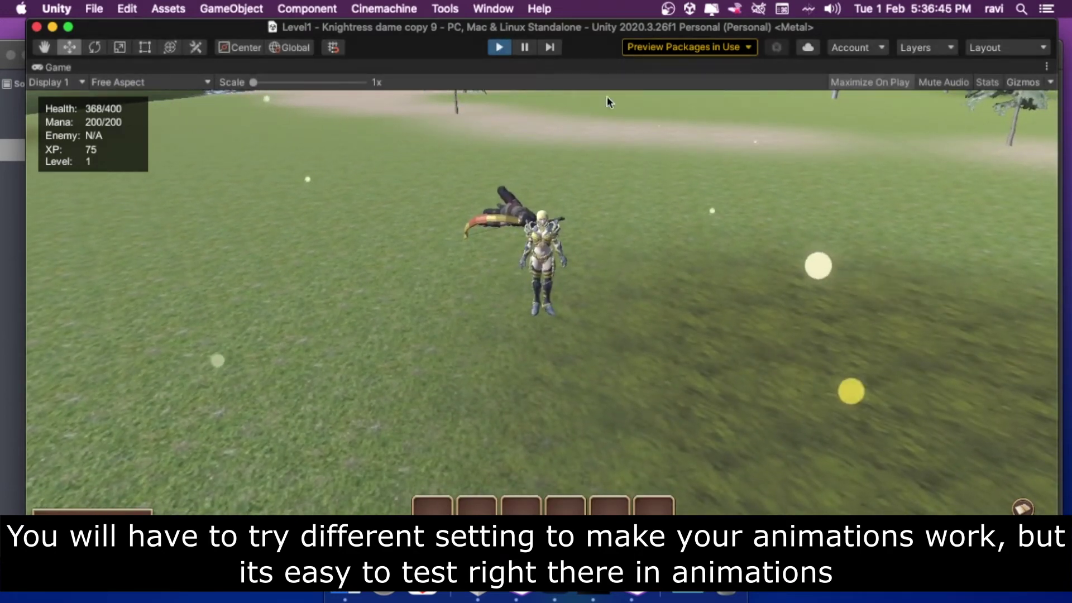
key(super+p)
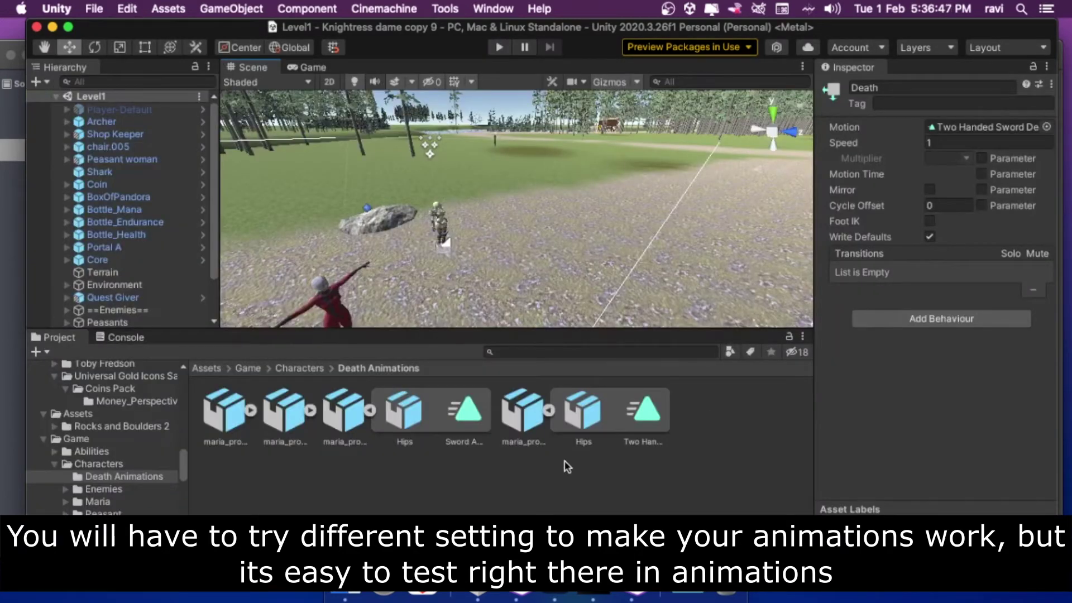
click(534, 419)
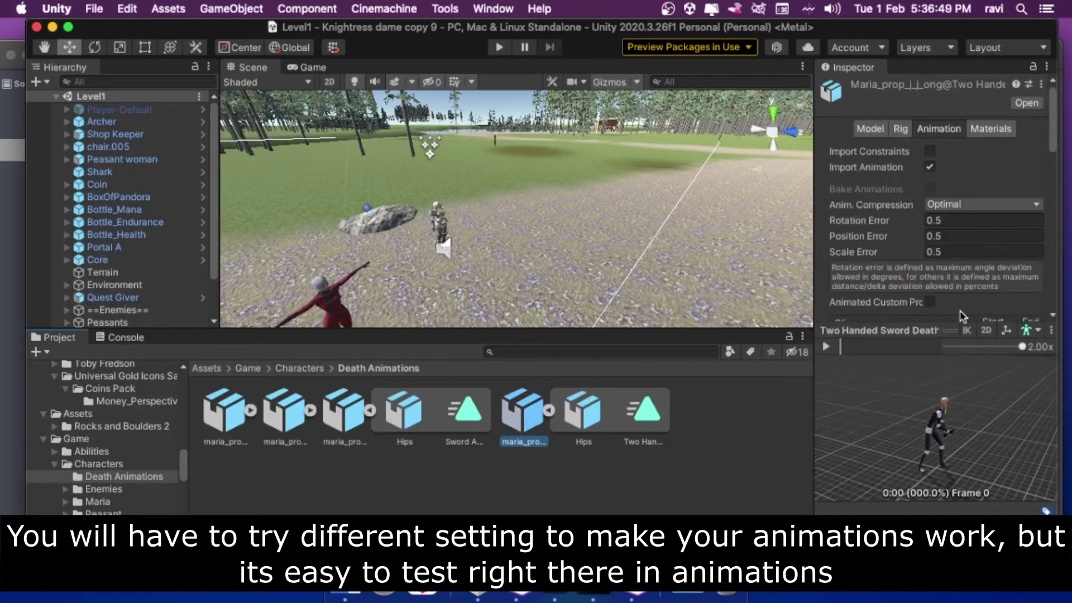
Step: Turn animation compression off for Two Handed Sword Death and preview the animation
click(950, 201)
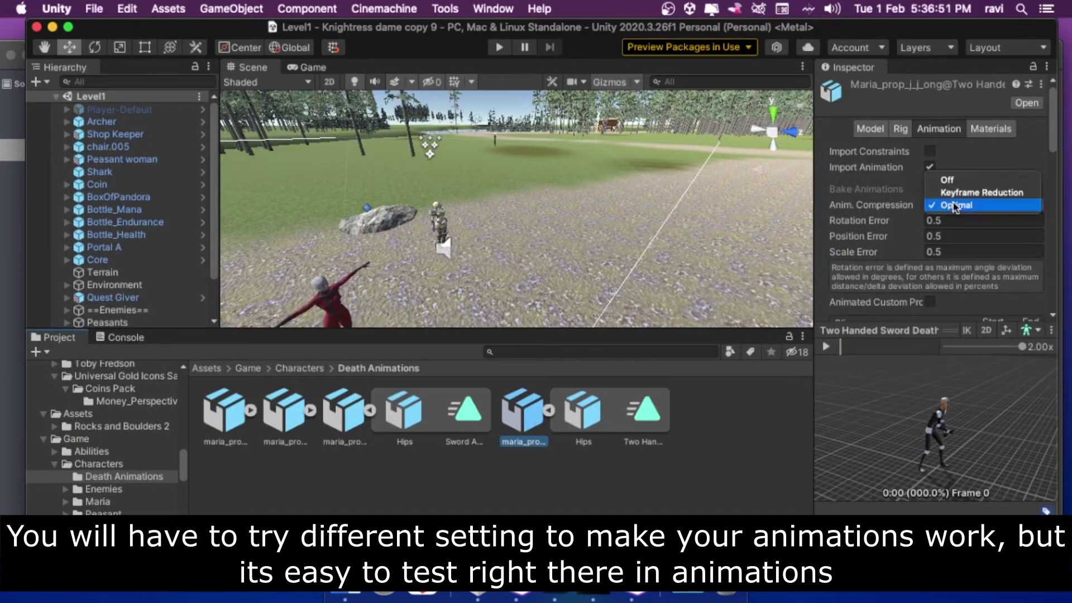
click(955, 180)
click(827, 349)
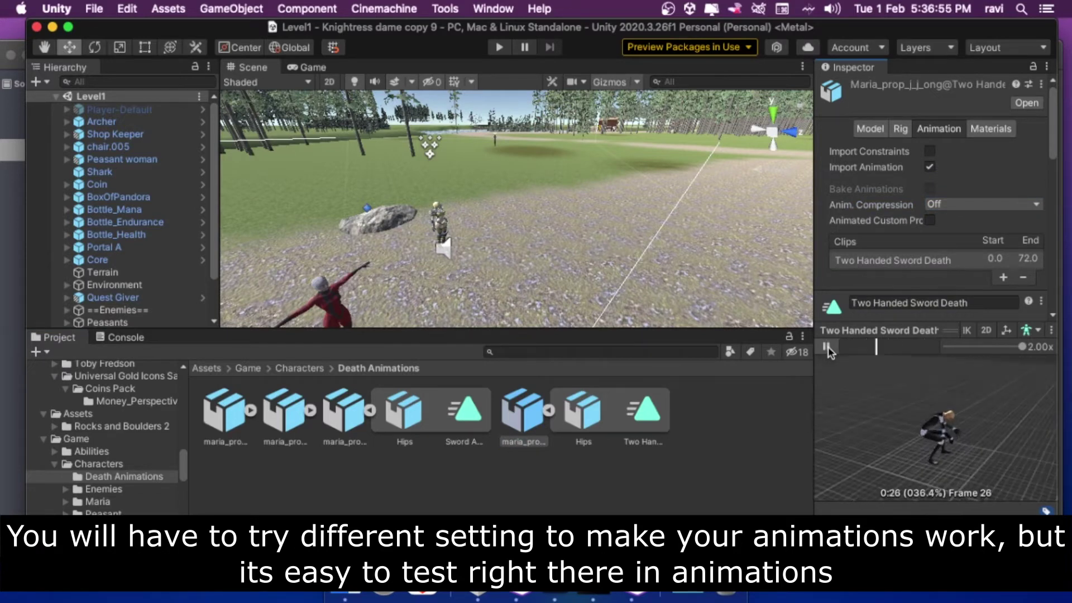
scroll(960, 248, down, 5)
scroll(960, 249, down, 1)
scroll(960, 249, down, 1)
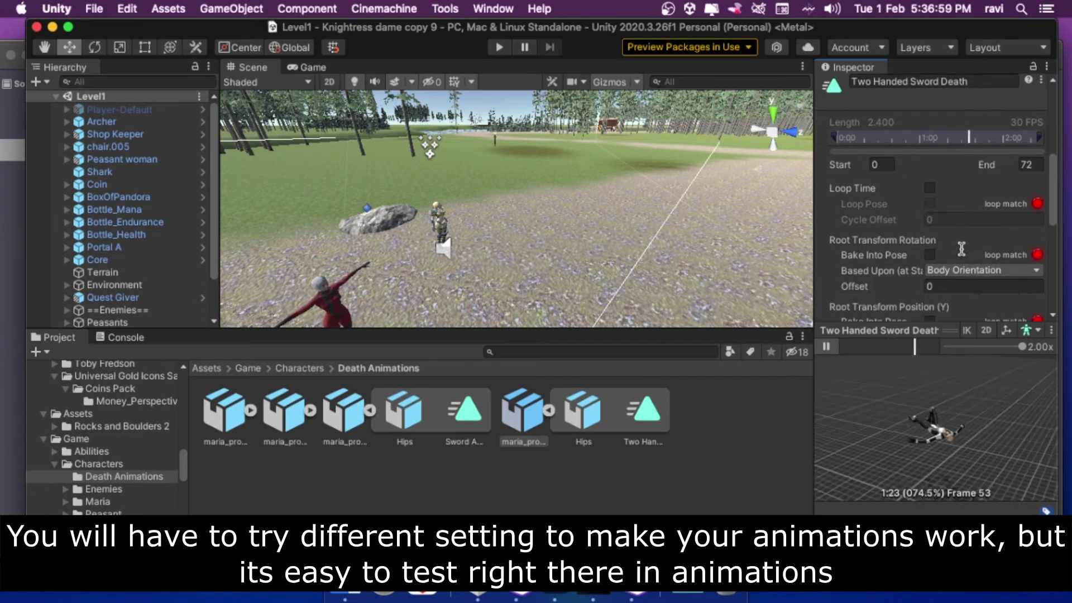
scroll(961, 249, down, 2)
scroll(964, 254, down, 2)
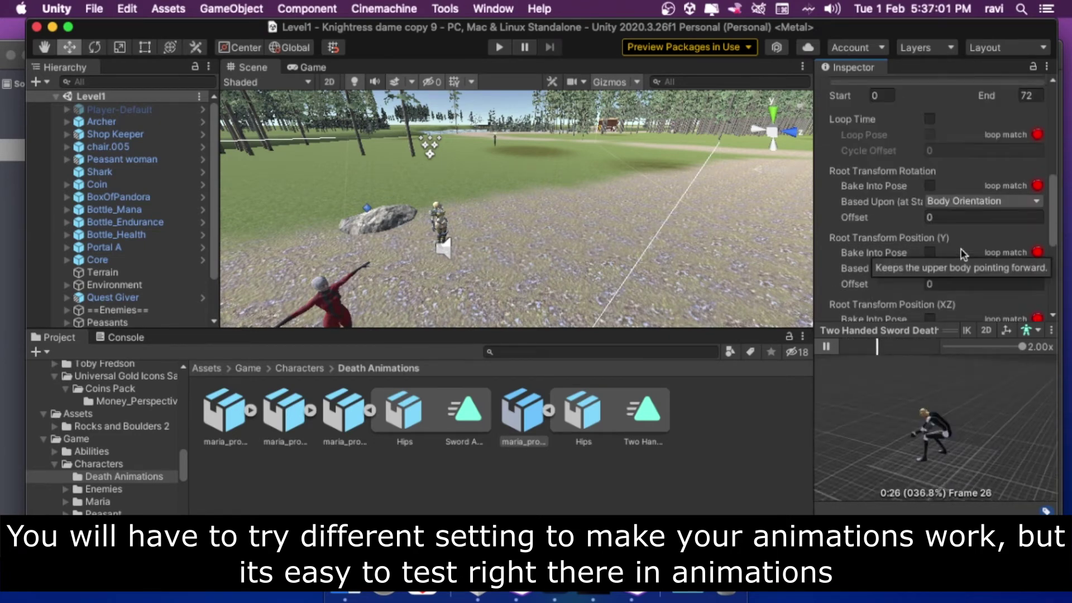
scroll(964, 255, down, 2)
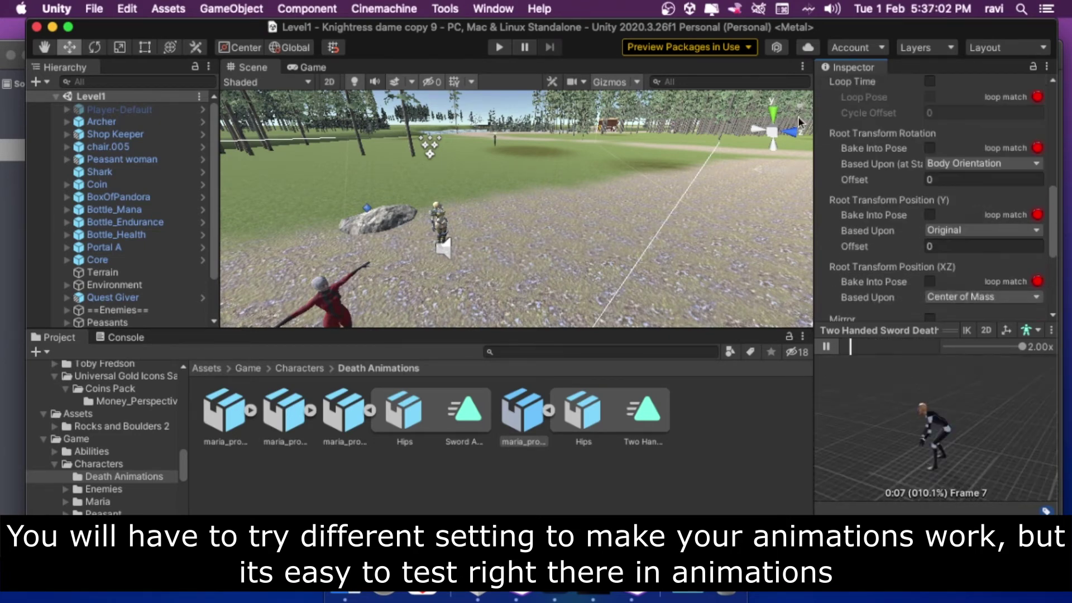
Step: Save the scene, start Play mode, and apply the pending import settings when prompted
click(94, 10)
click(111, 79)
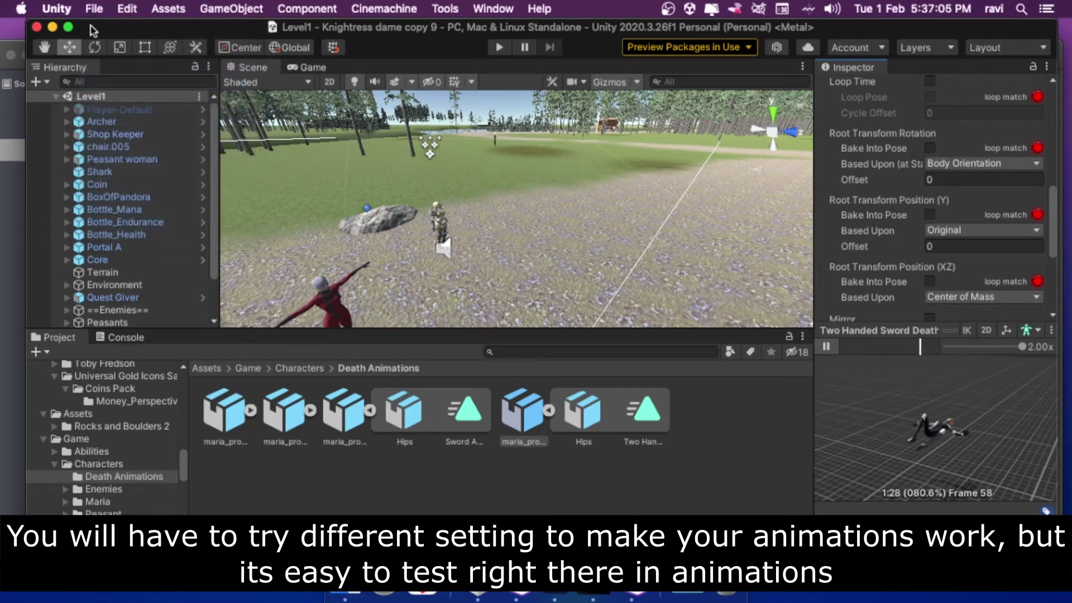
click(93, 9)
click(106, 80)
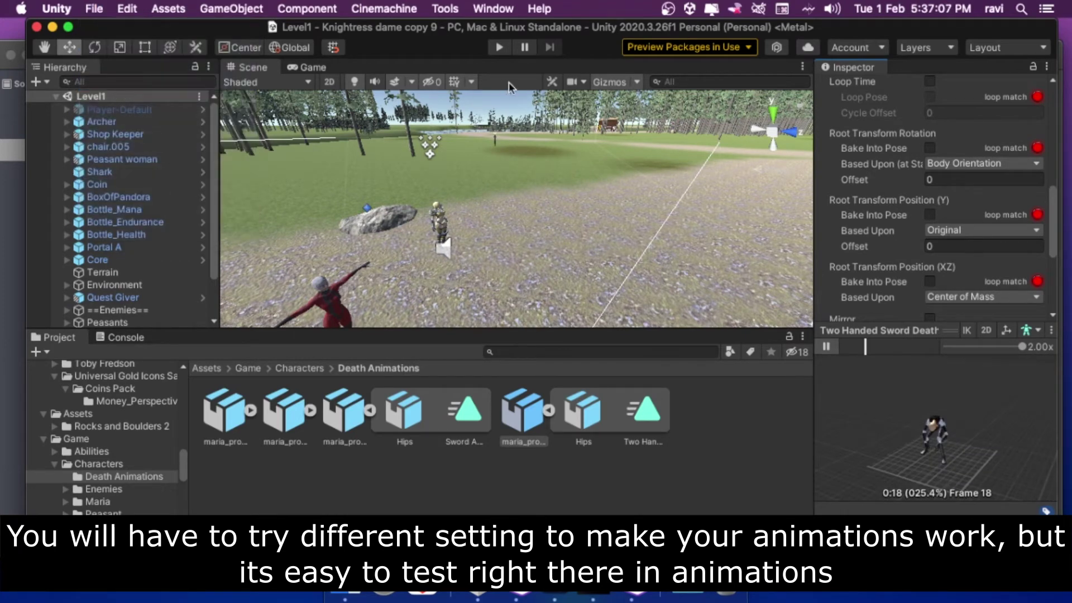
click(499, 47)
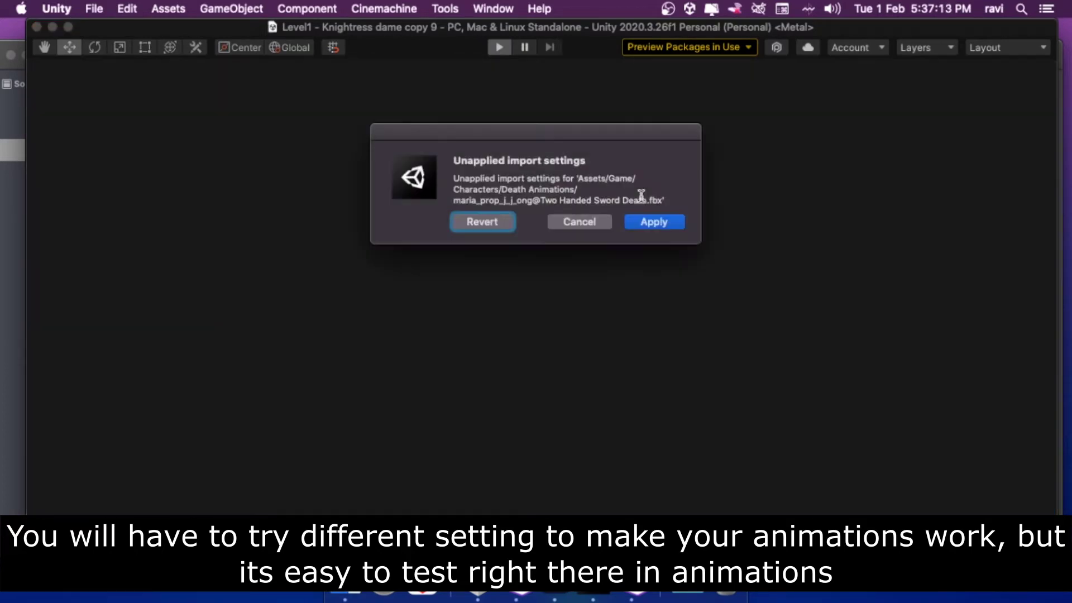
click(654, 225)
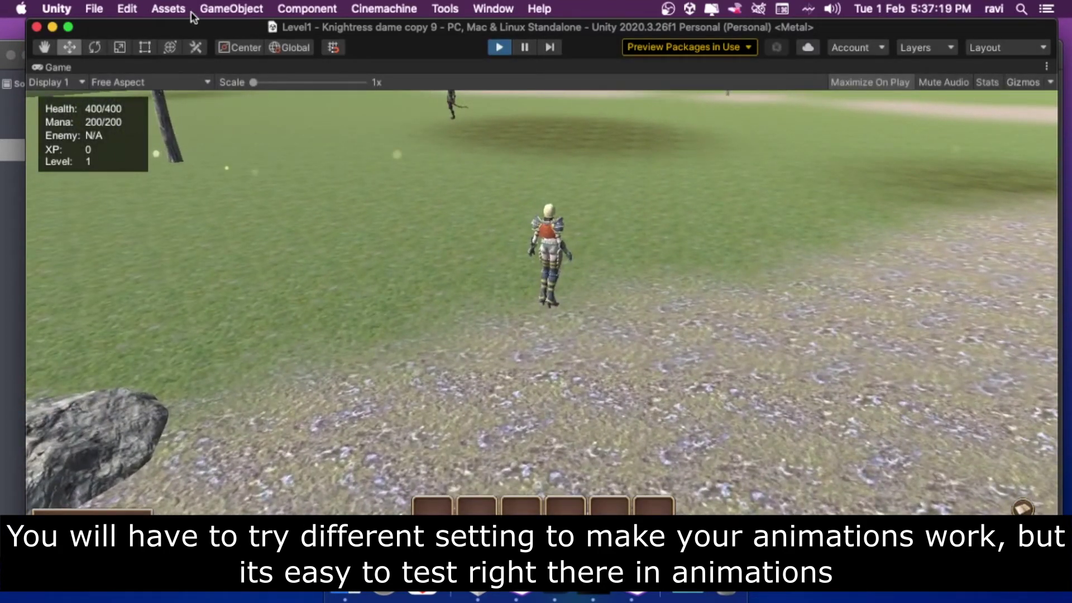
Step: Exit Play mode and save the scene
key(super+p)
click(94, 8)
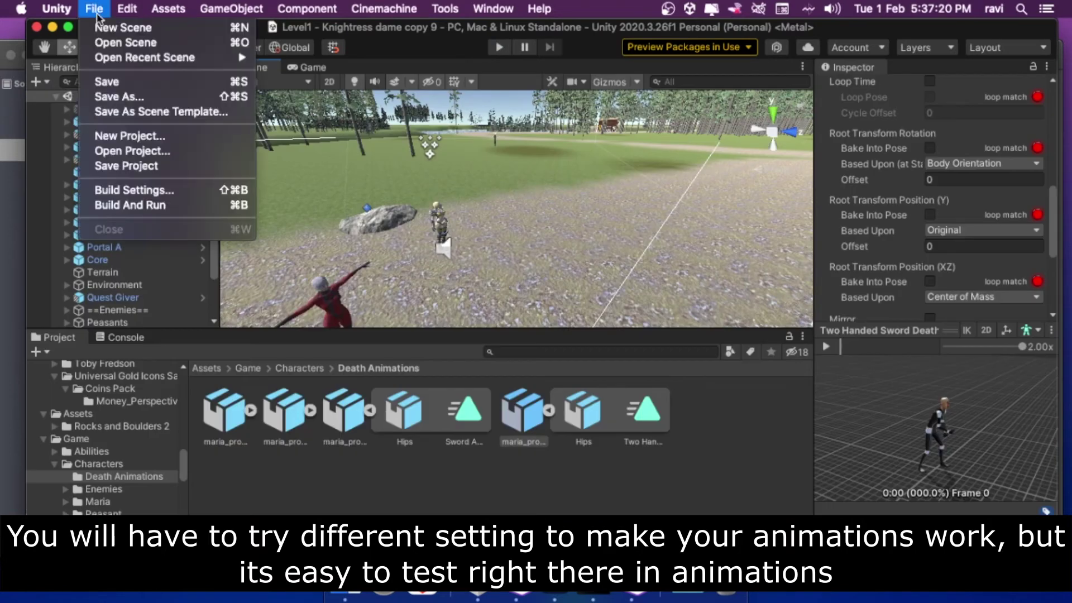
click(116, 80)
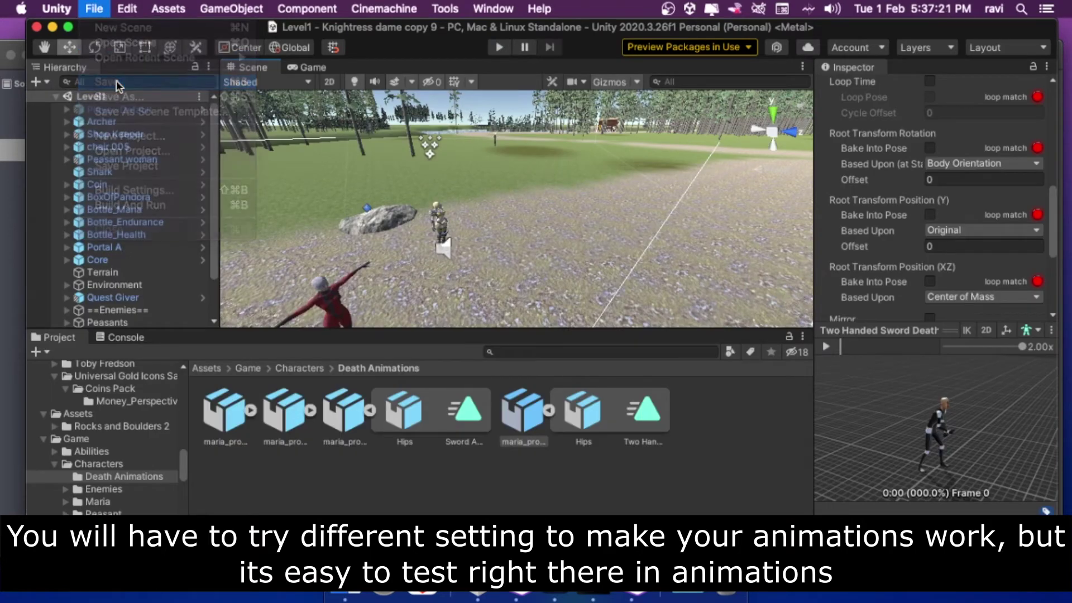
Step: Play-test the level: close the jenn shop, send the knight to kill an enemy, then stop
click(498, 49)
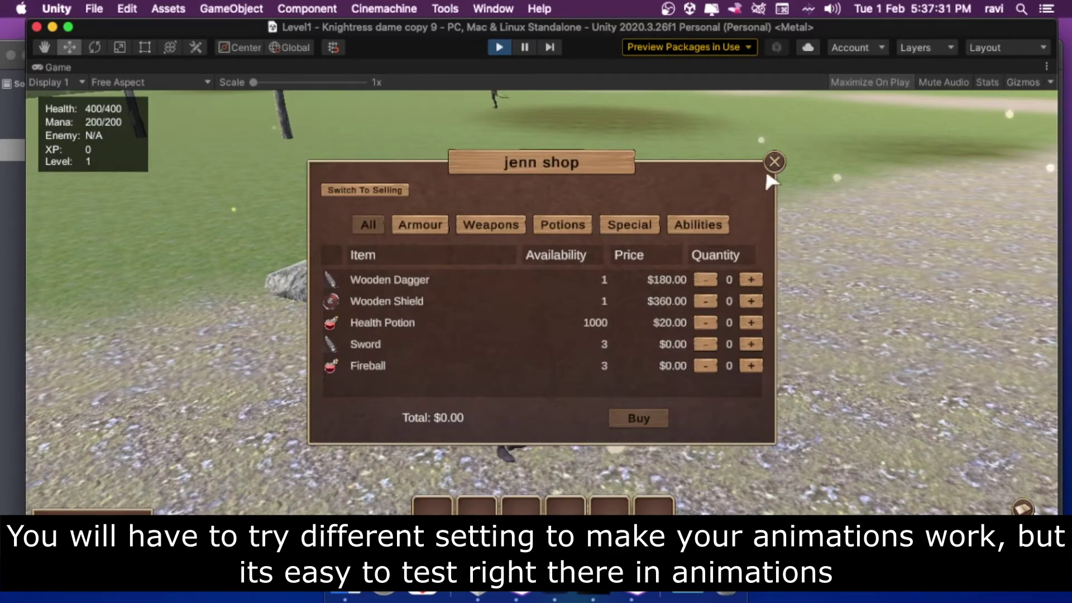
click(774, 162)
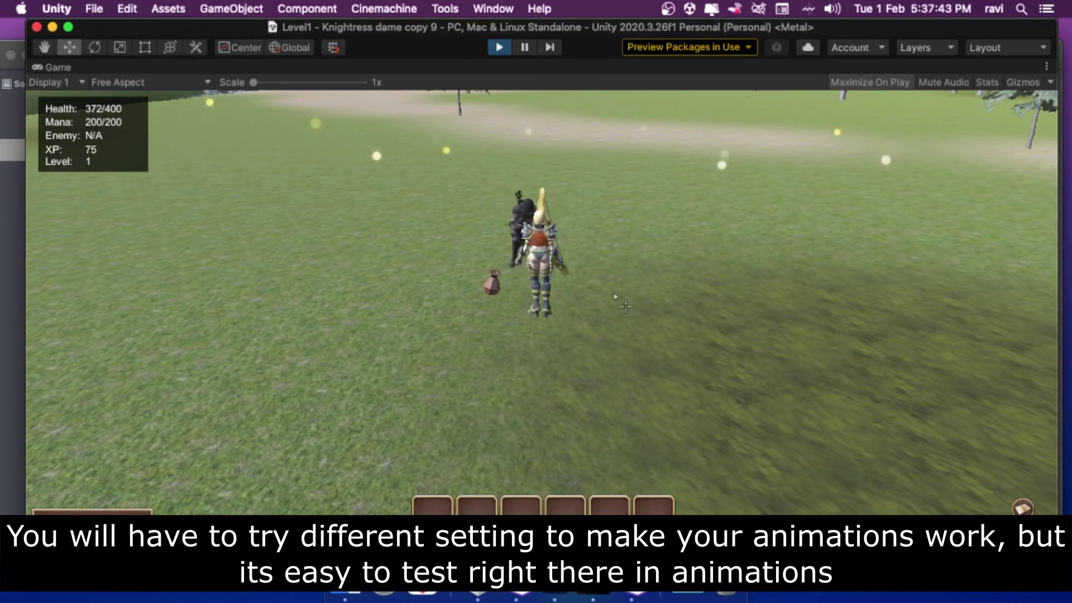
click(557, 327)
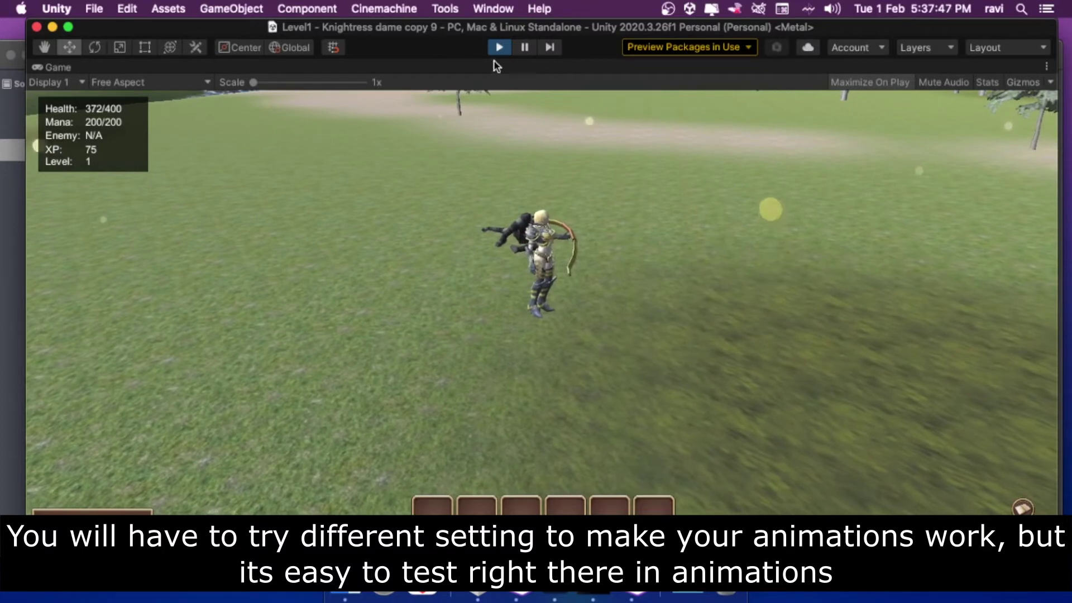
click(501, 49)
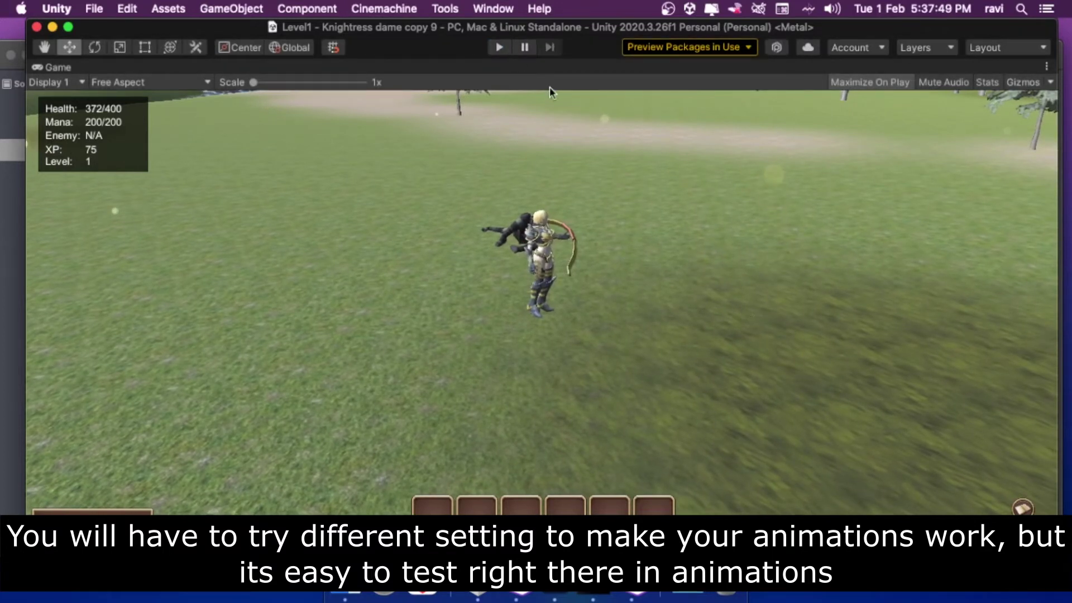
scroll(1019, 266, down, 2)
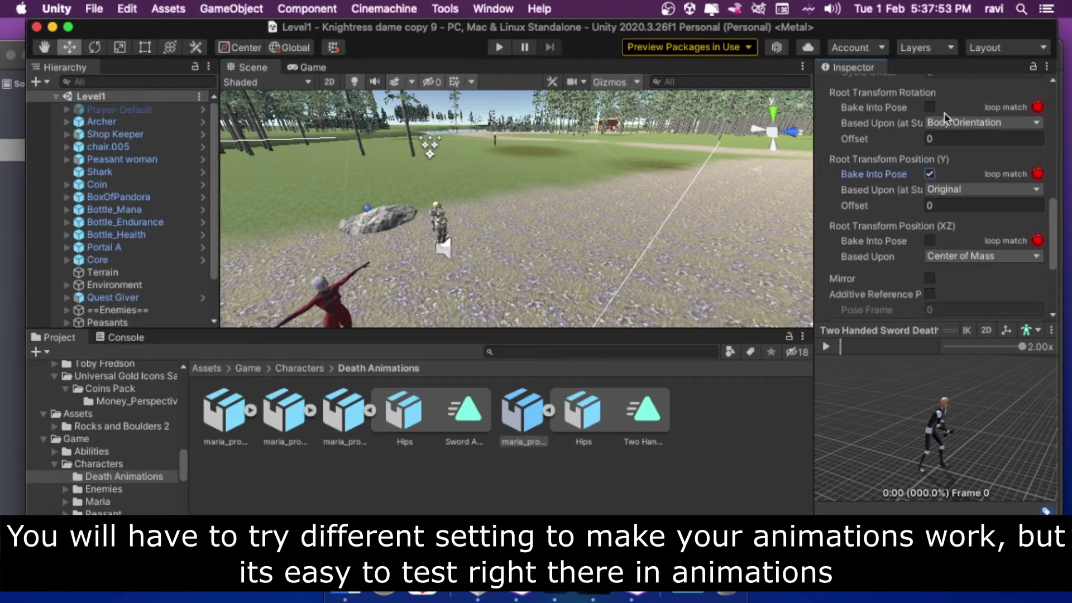
Step: Bake root rotation into pose, base XZ root position on Original, preview the clip, and save
click(929, 107)
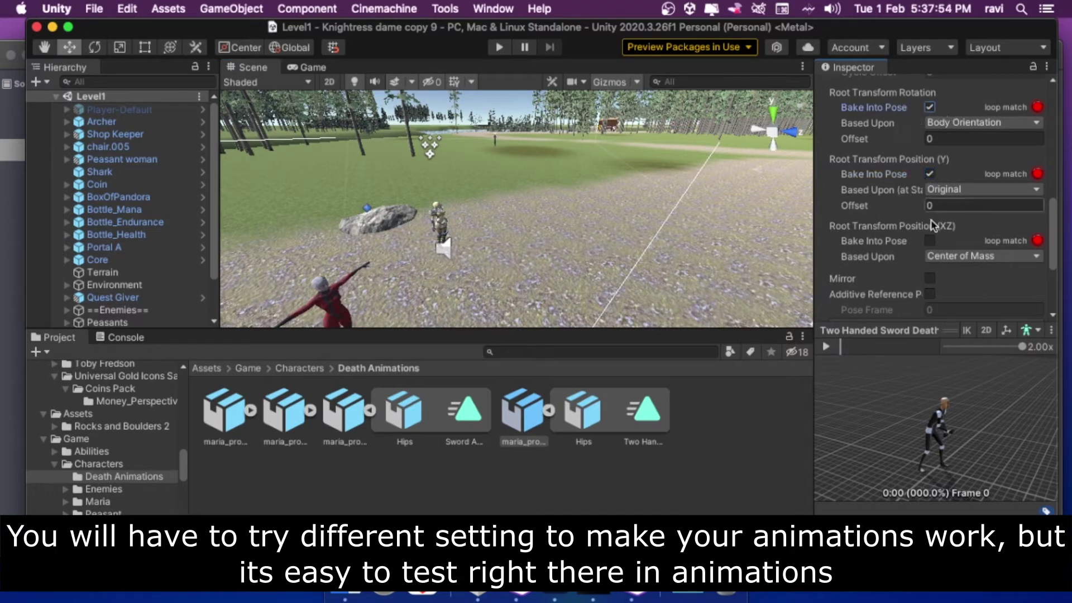
click(945, 256)
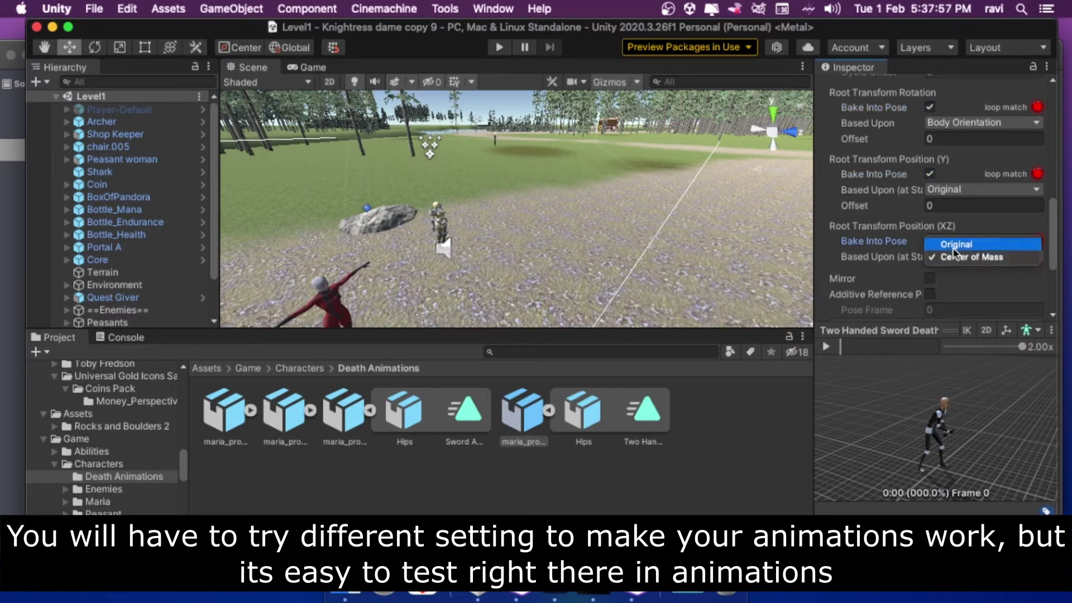
click(954, 248)
click(826, 350)
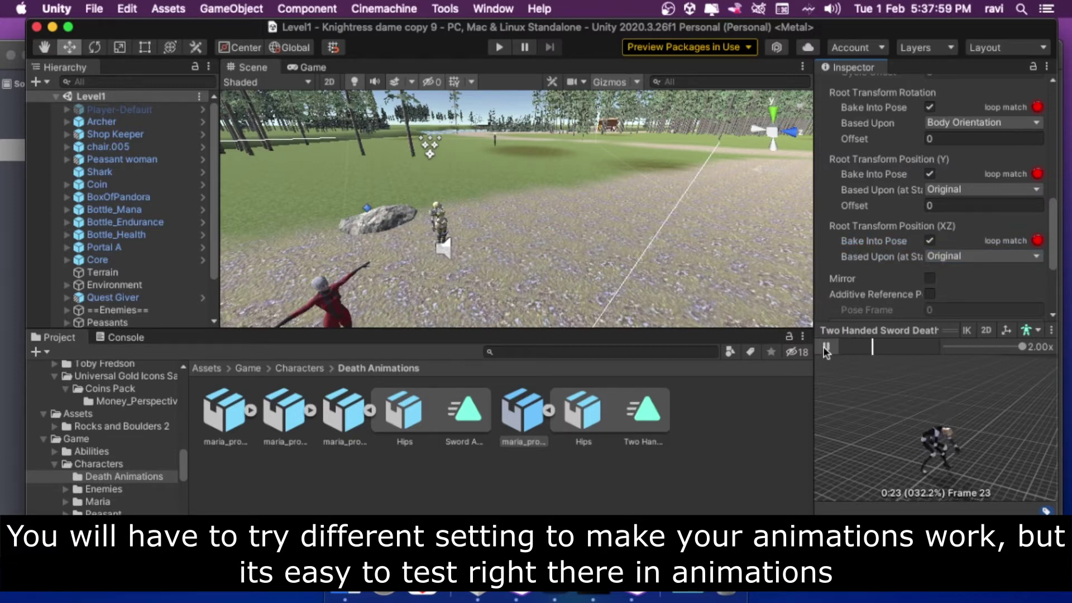
scroll(969, 268, down, 5)
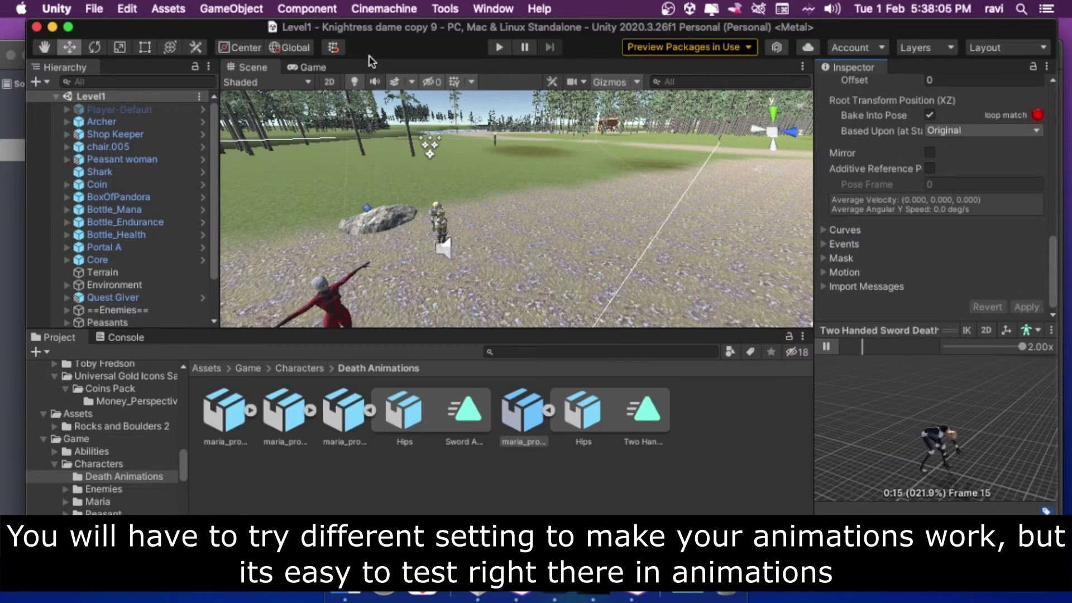
click(94, 9)
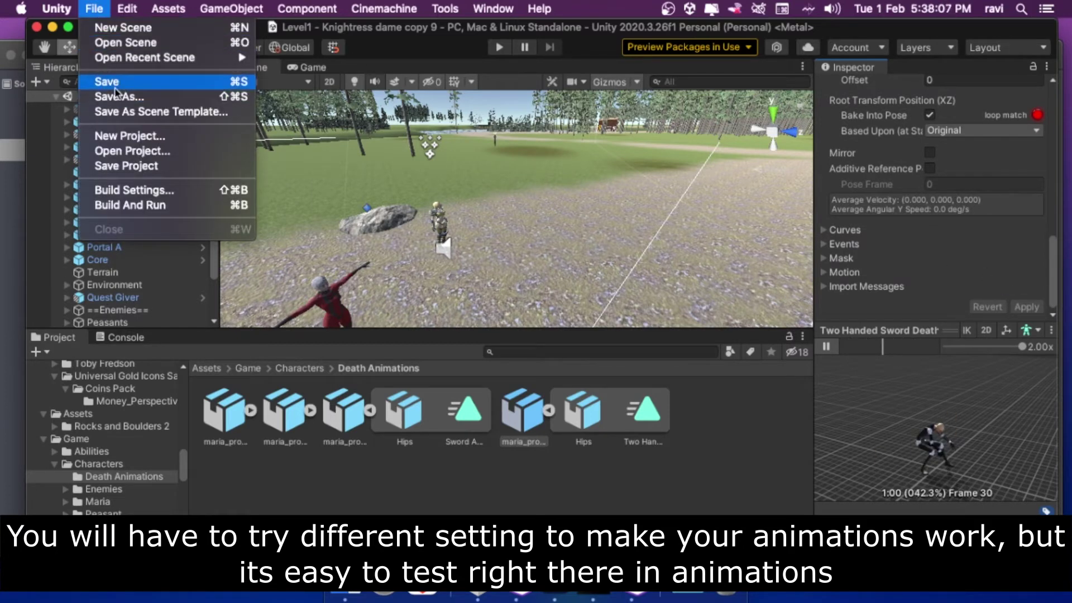
click(107, 81)
click(498, 47)
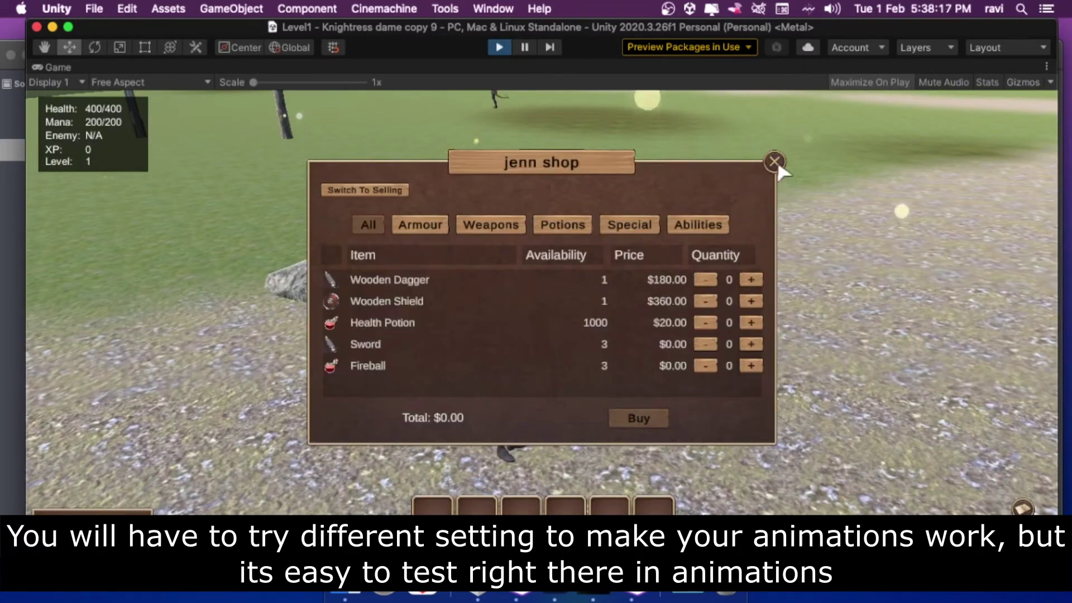
click(777, 163)
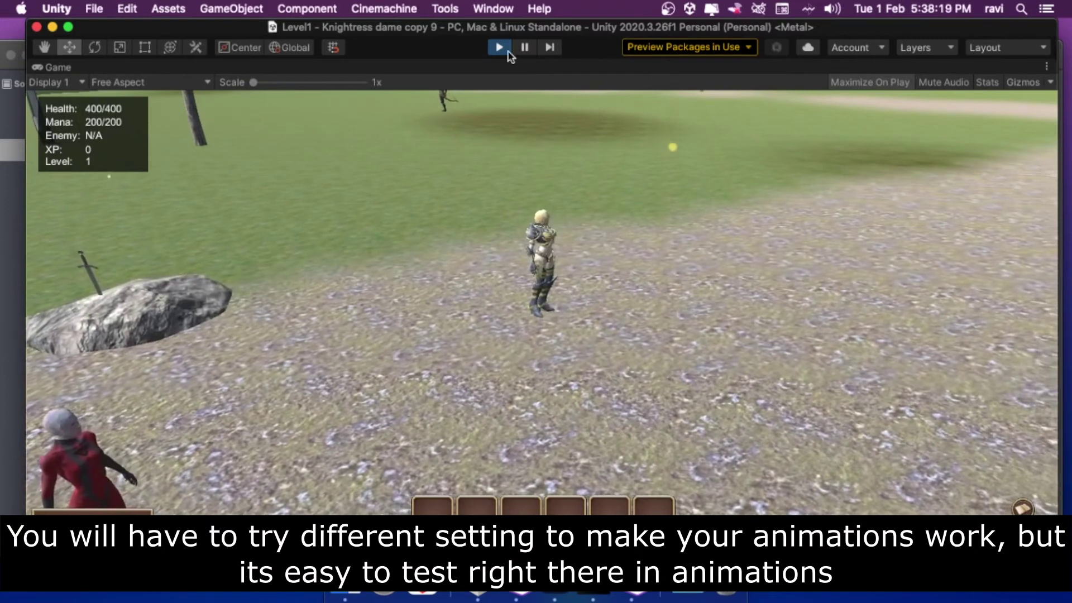
click(499, 48)
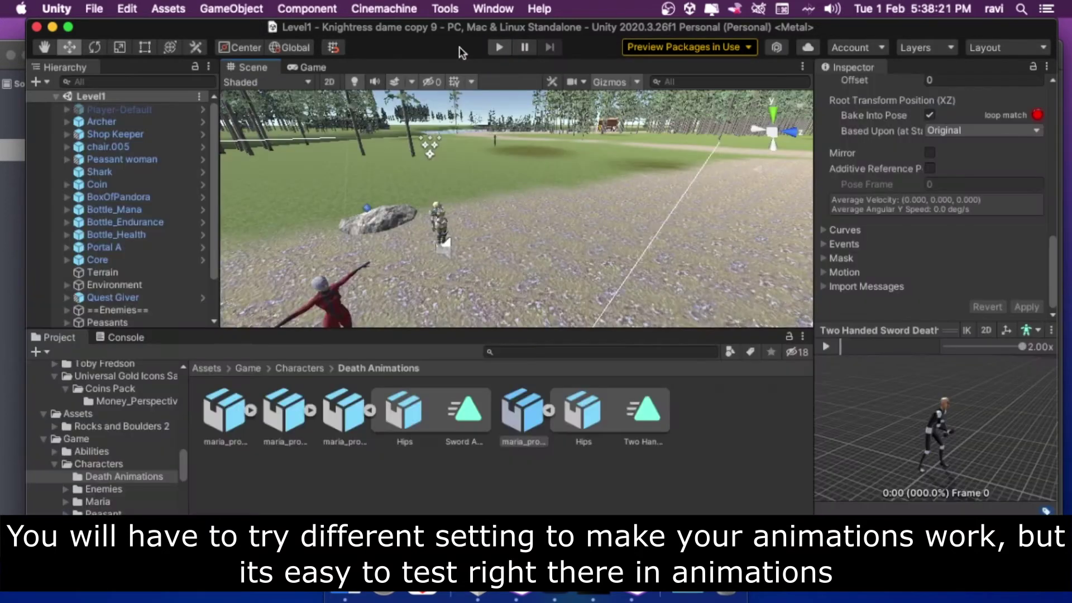
click(97, 9)
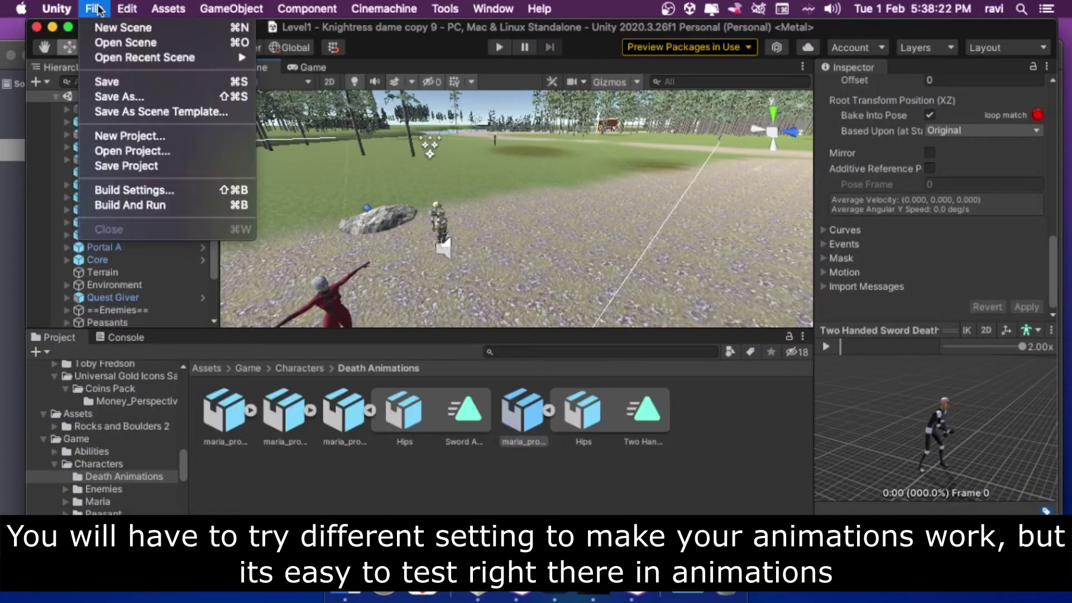
click(124, 80)
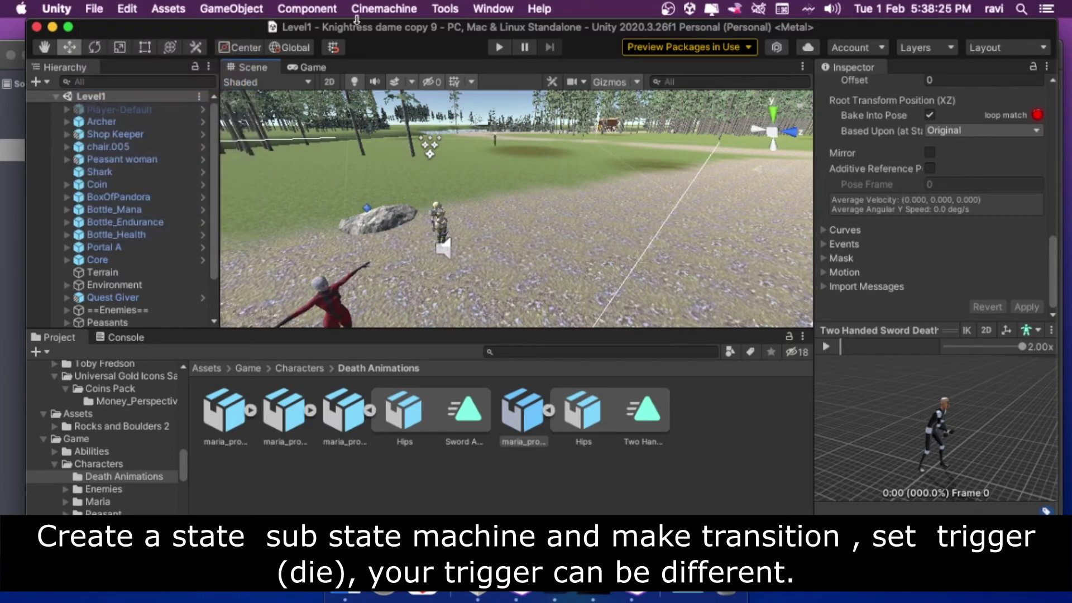
click(495, 49)
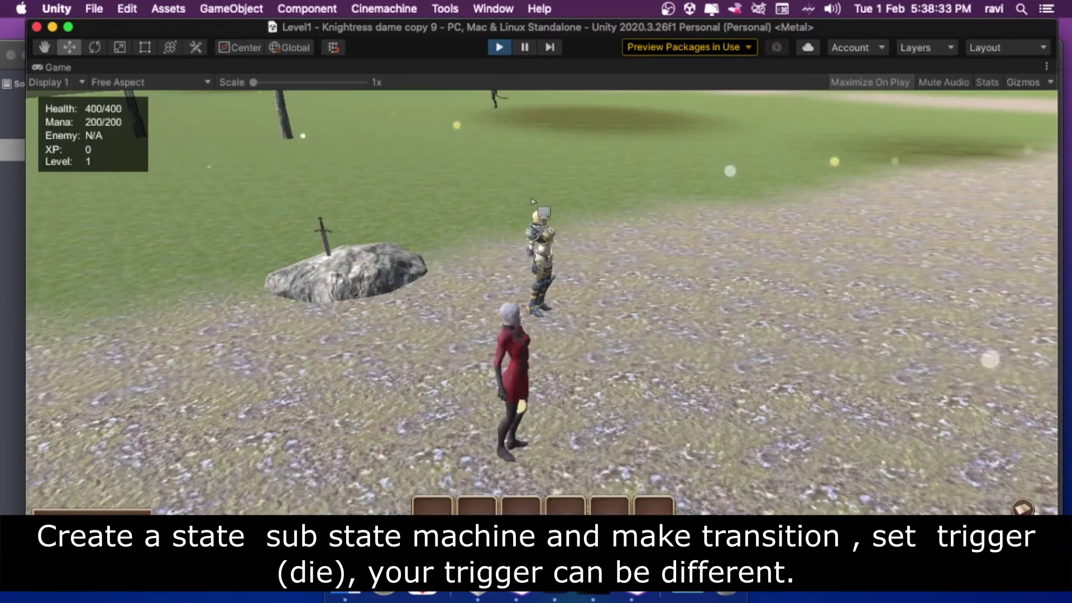
click(536, 169)
click(471, 109)
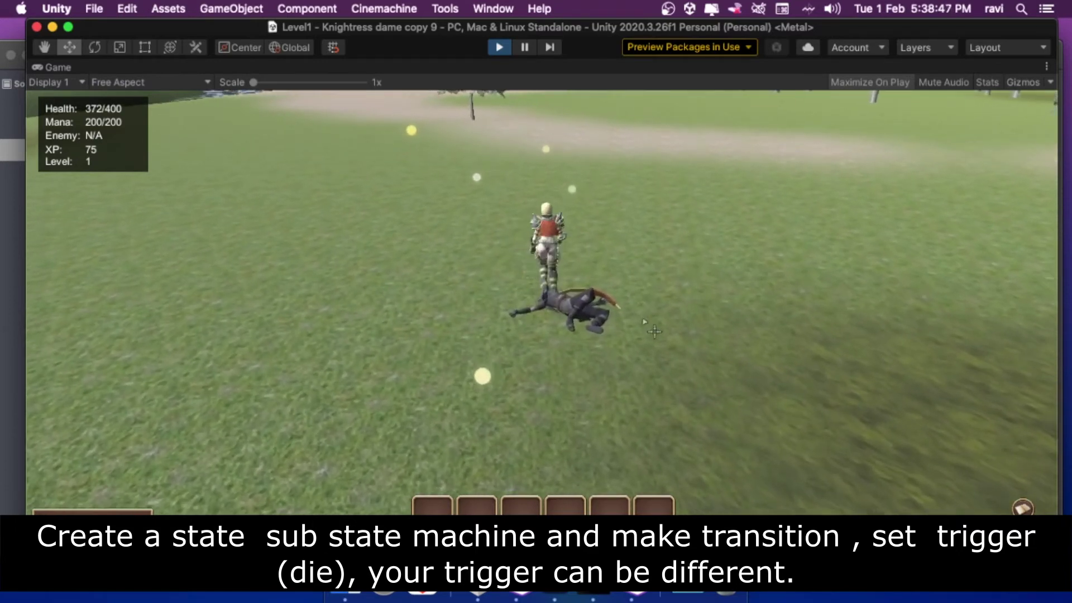
click(608, 252)
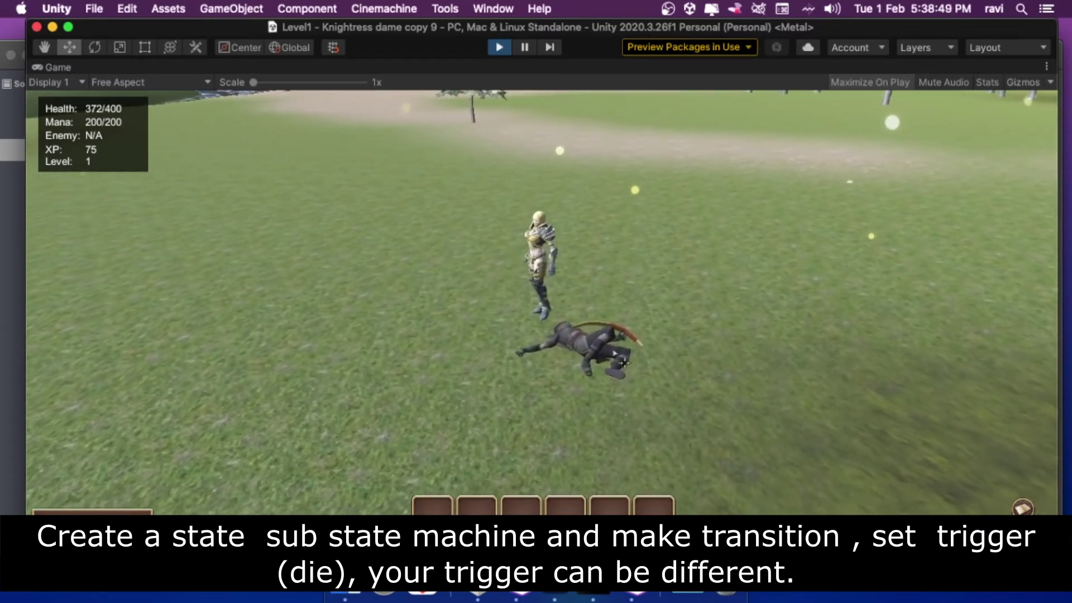
click(498, 48)
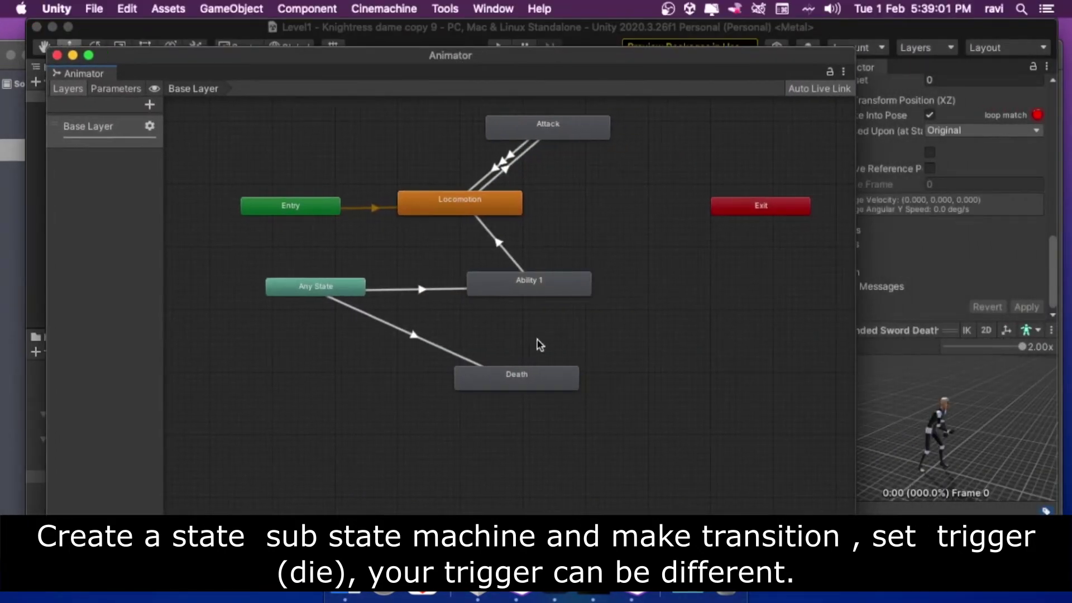
Step: Inspect the Death state, the parameter list and the Any State to Death transition
click(531, 371)
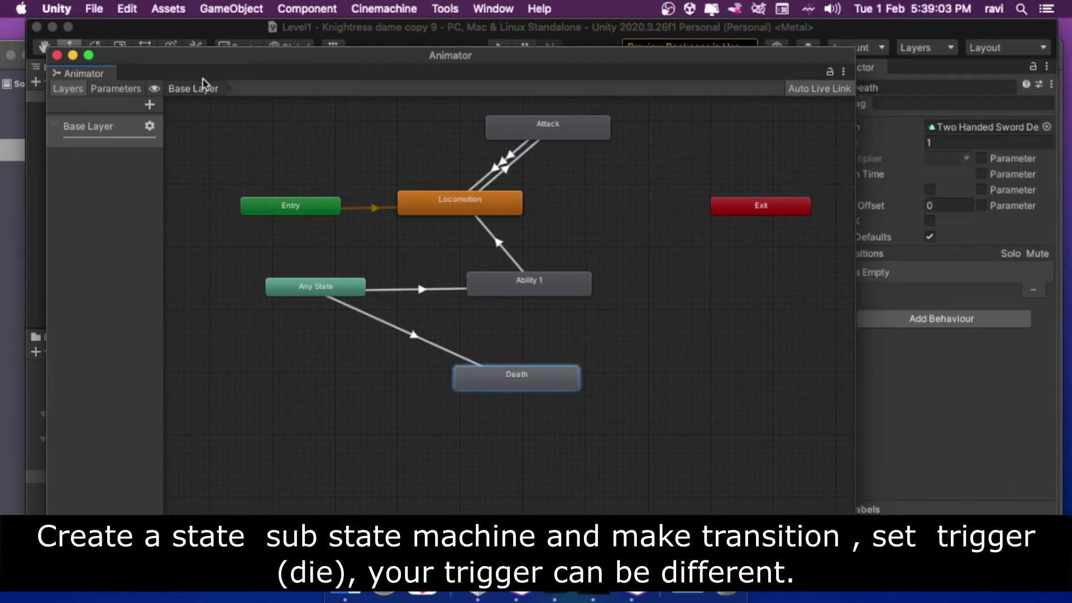
click(122, 89)
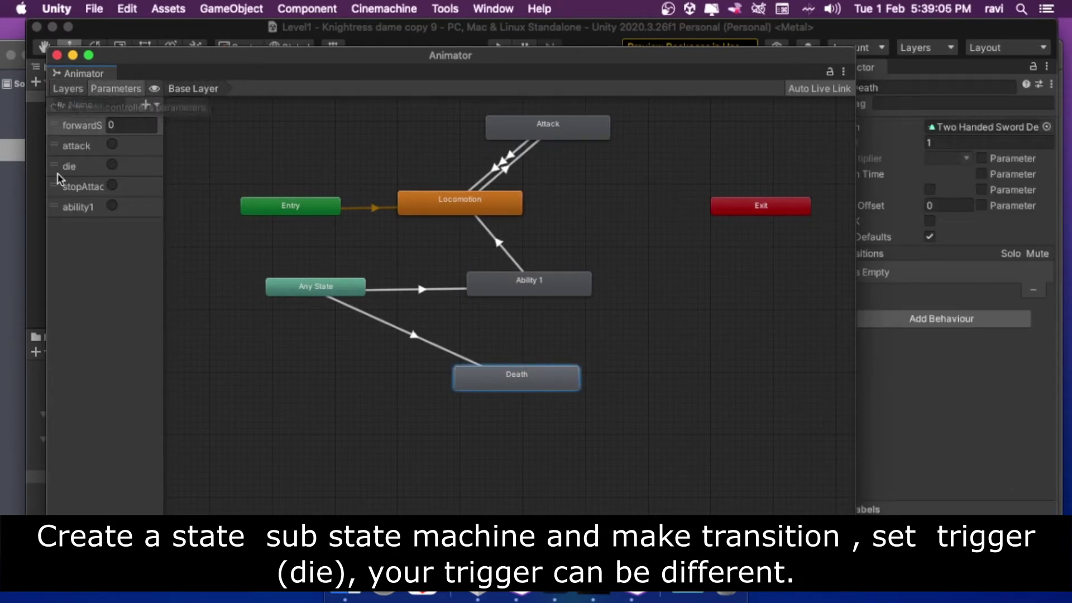
click(402, 330)
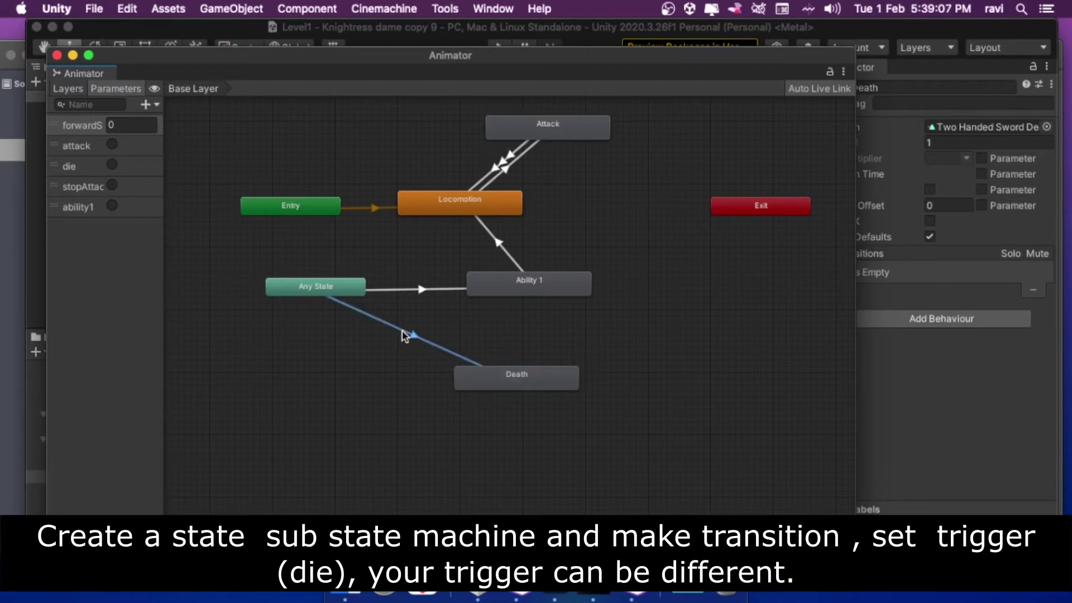
drag(621, 56, 514, 58)
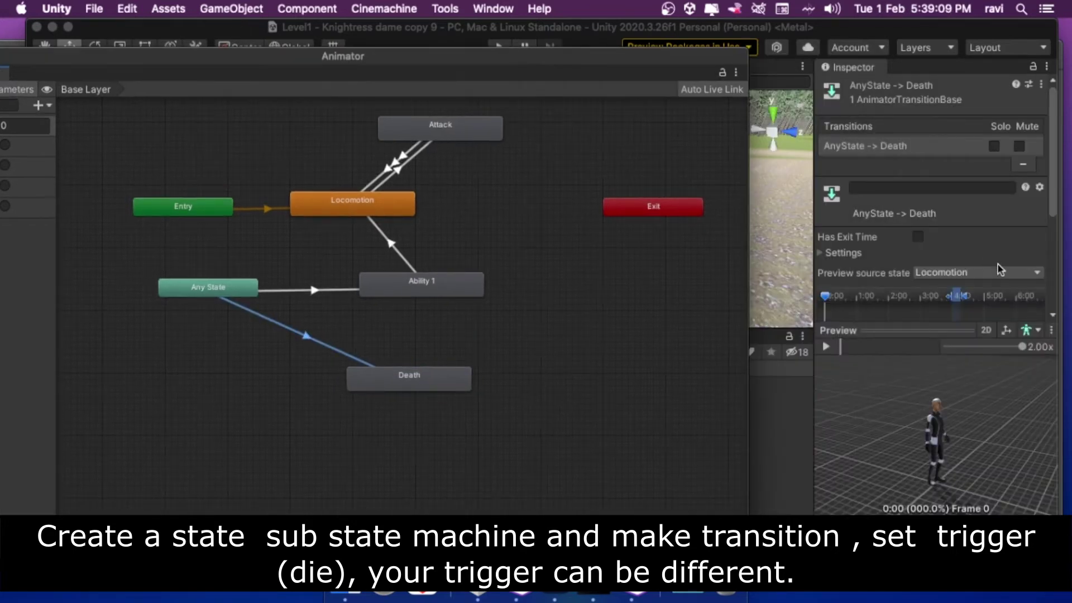
scroll(985, 283, down, 2)
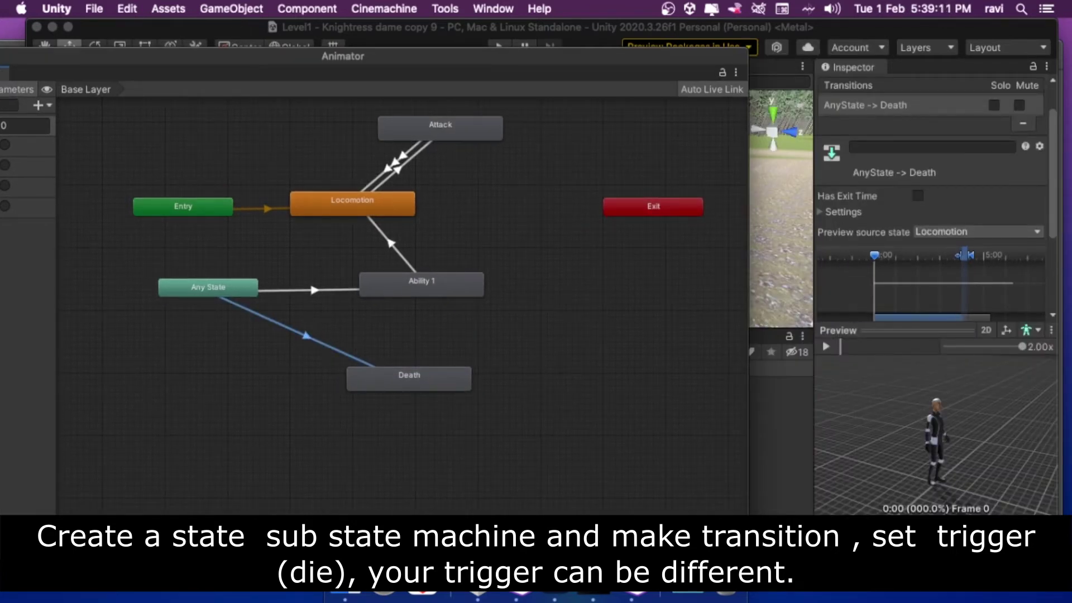
Step: Bring the Animator graph to the front, raise it on screen, and select the Death state
click(1061, 229)
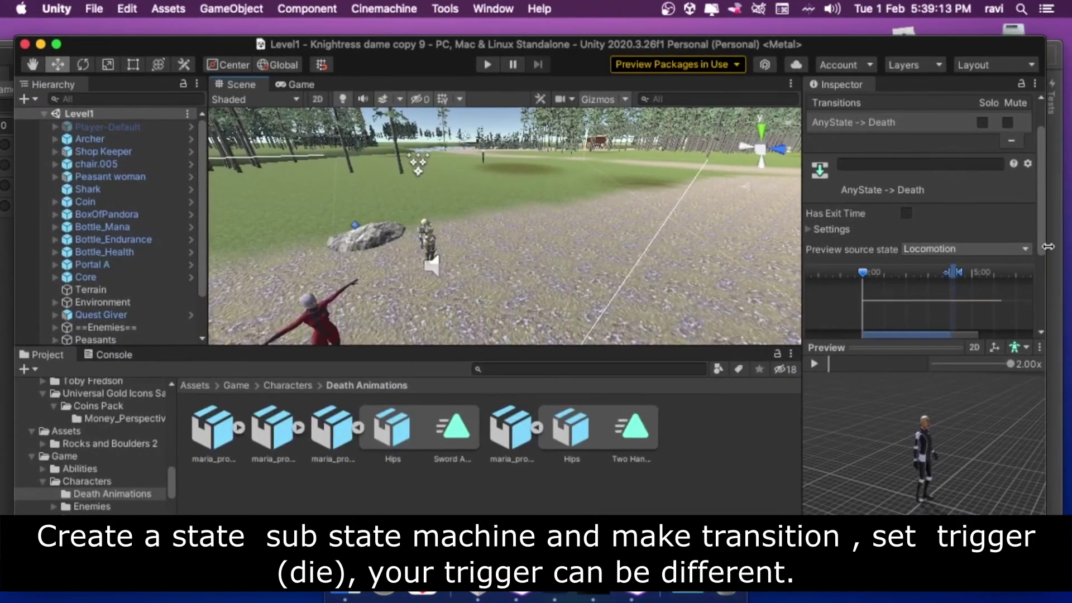
scroll(1042, 254, down, 5)
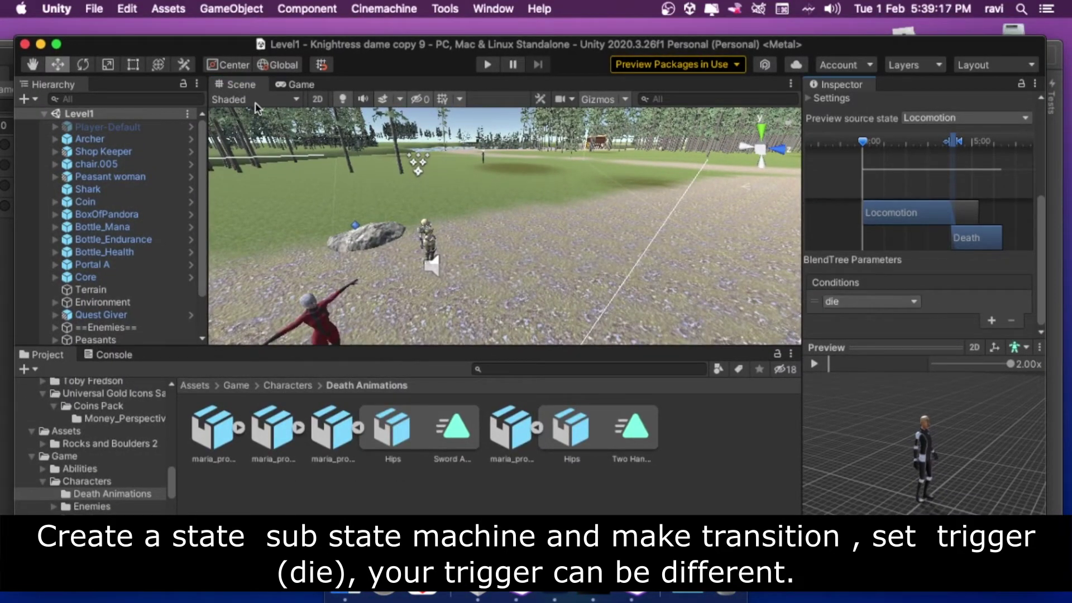
click(10, 319)
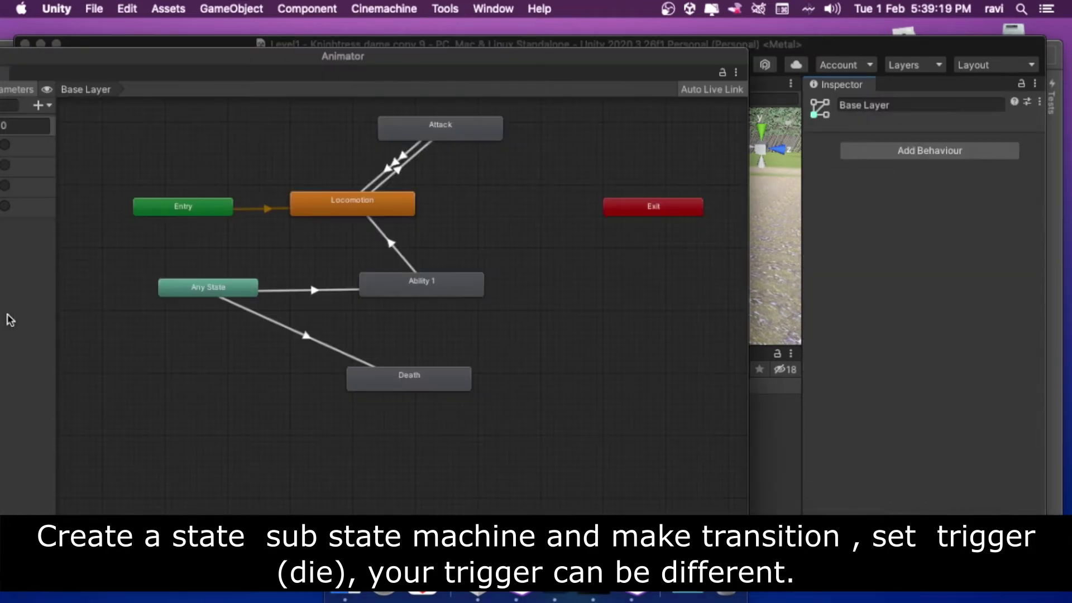
drag(467, 56, 470, 26)
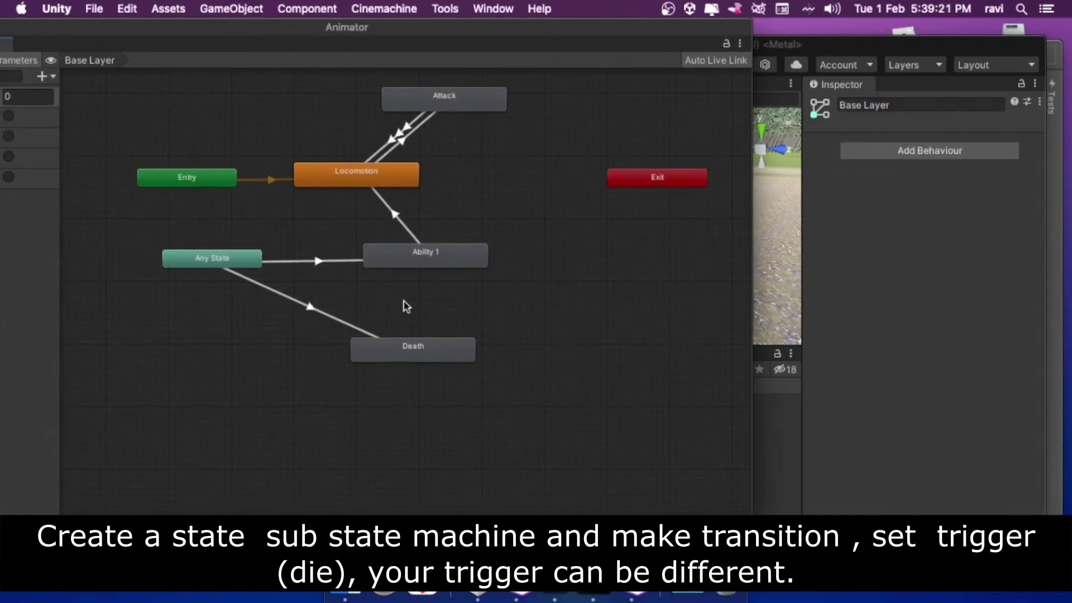
click(410, 352)
Step: Delete the Death state and create a new sub-state machine in the Base Layer
right_click(409, 350)
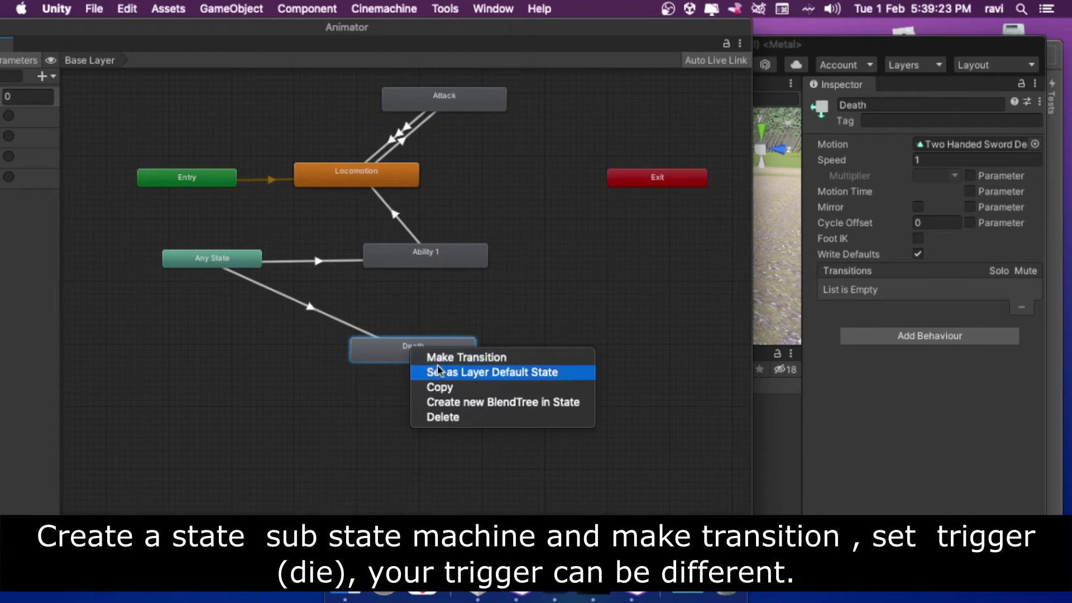
click(461, 416)
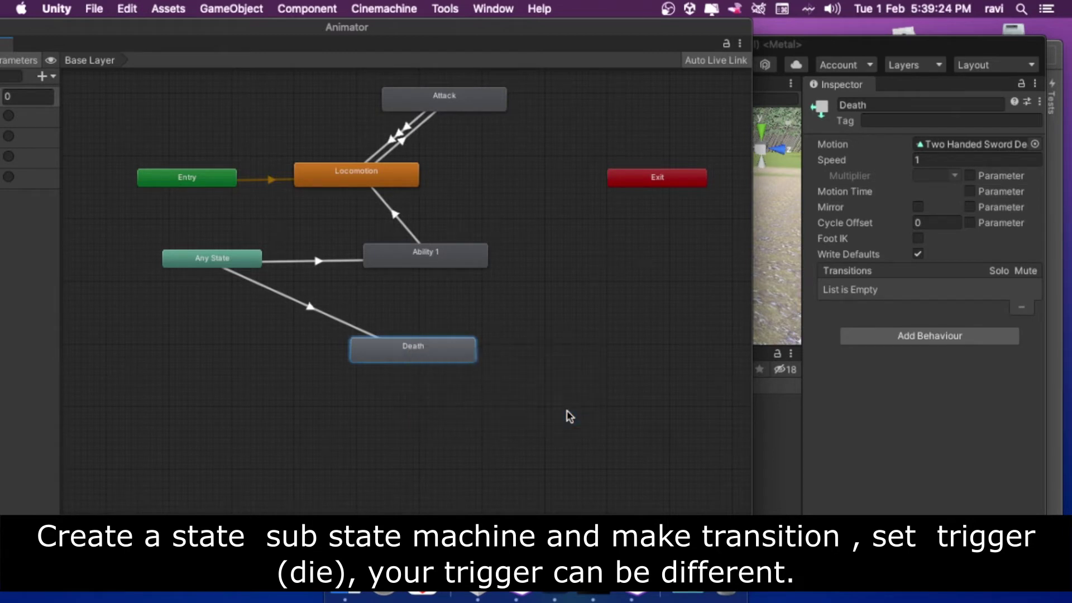
right_click(331, 342)
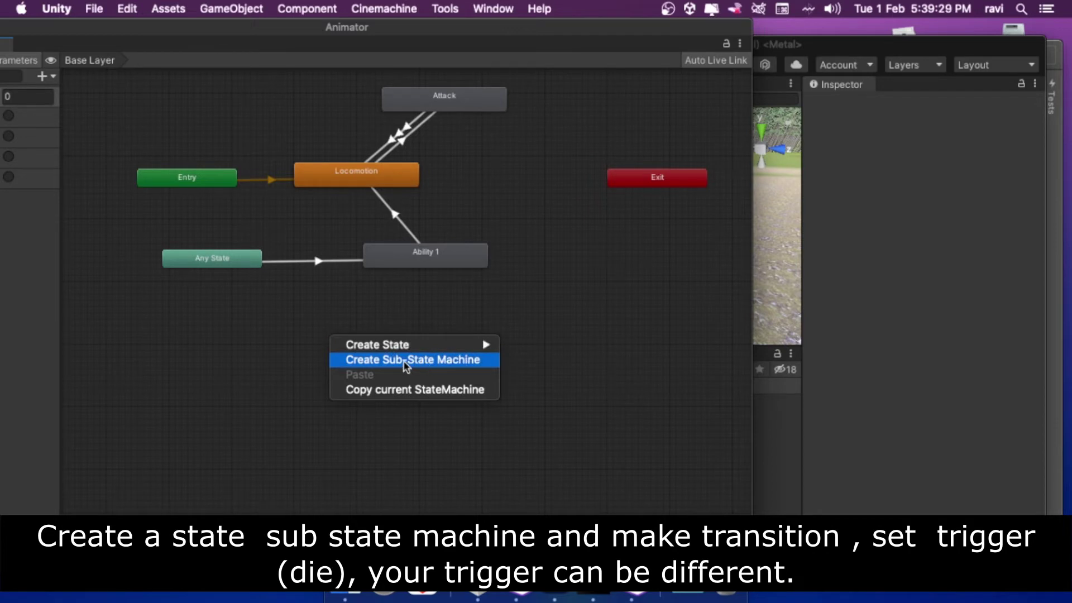
click(405, 362)
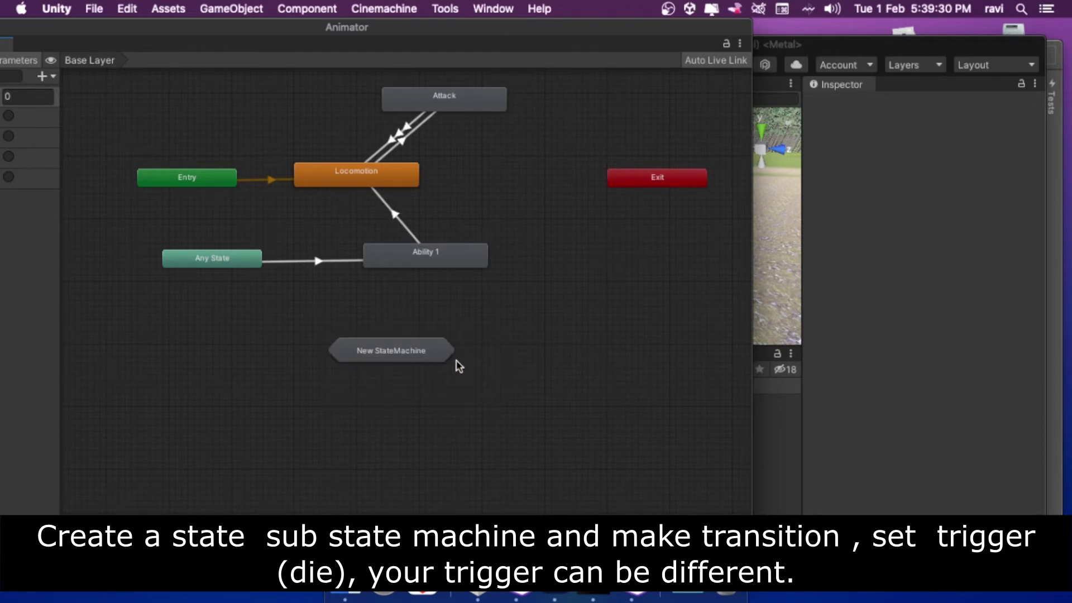
click(407, 357)
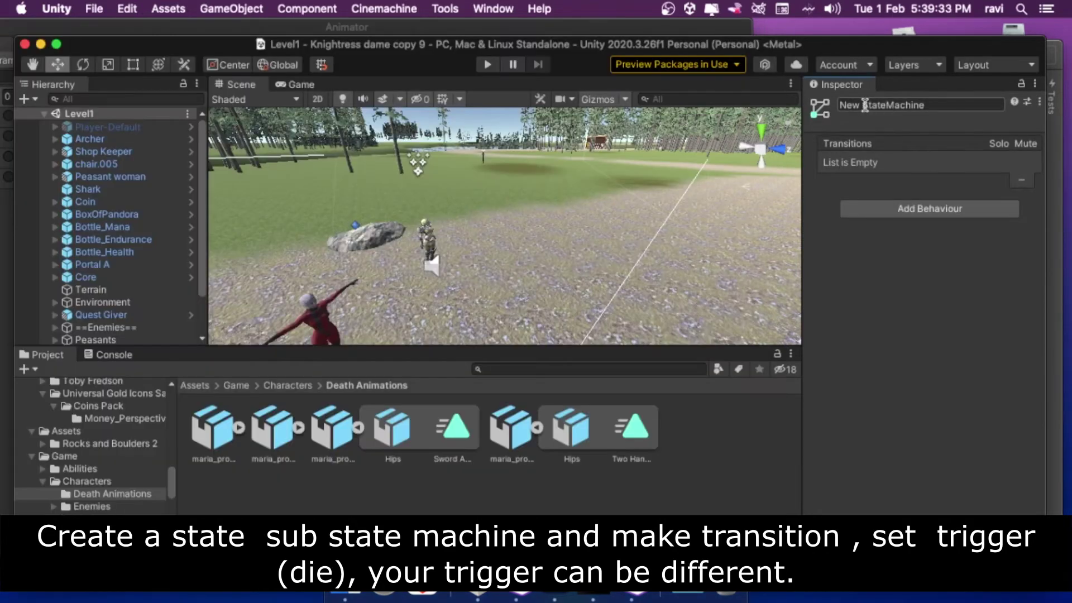
Step: Rename the new sub-state machine to 'Death StateMachine'
click(864, 105)
click(866, 105)
key(BackSpace)
key(BackSpace)
key(BackSpace)
key(BackSpace)
text(Death)
key(Return)
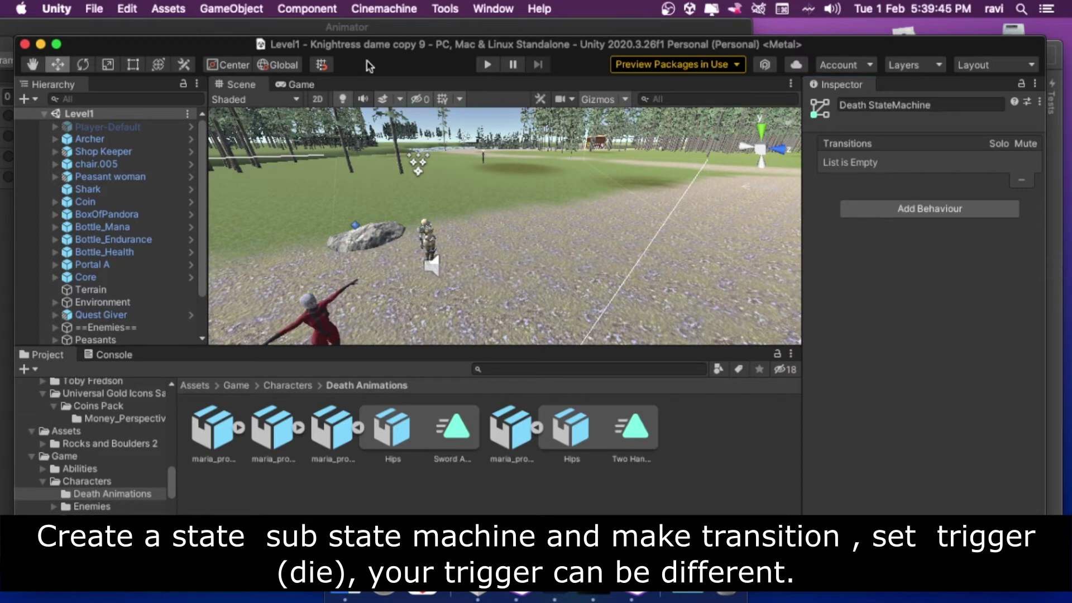
click(384, 26)
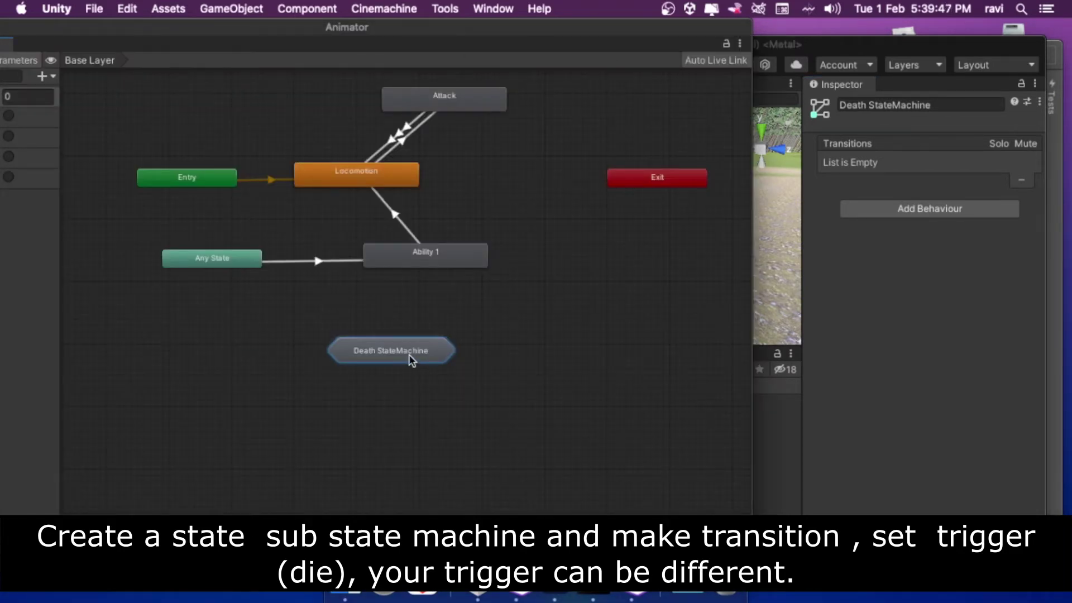
Step: Make an Any State to Death StateMachine transition with a die trigger condition
right_click(235, 261)
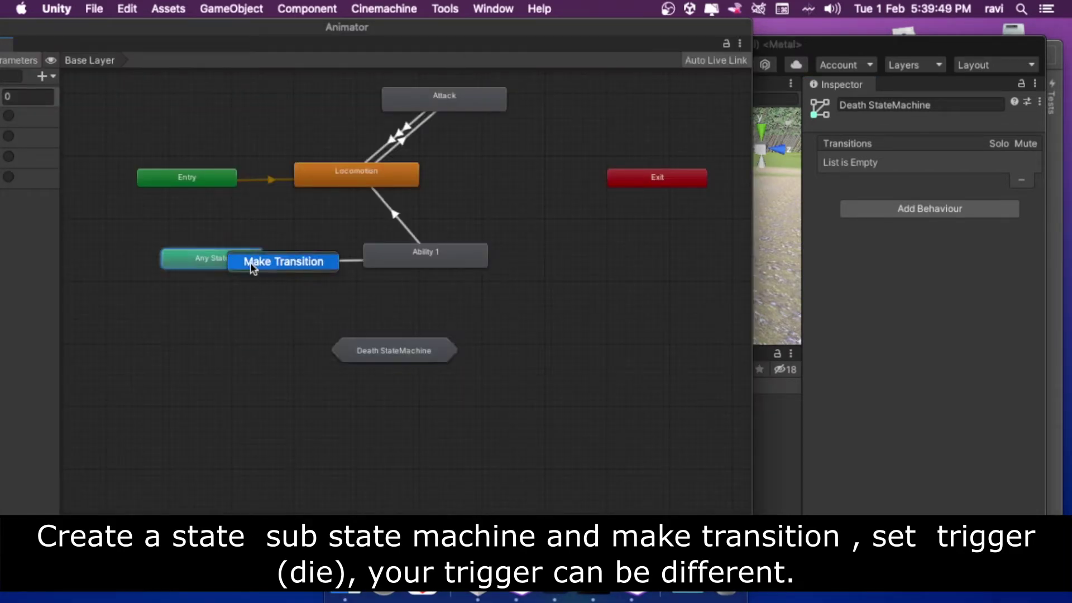
click(252, 261)
click(374, 360)
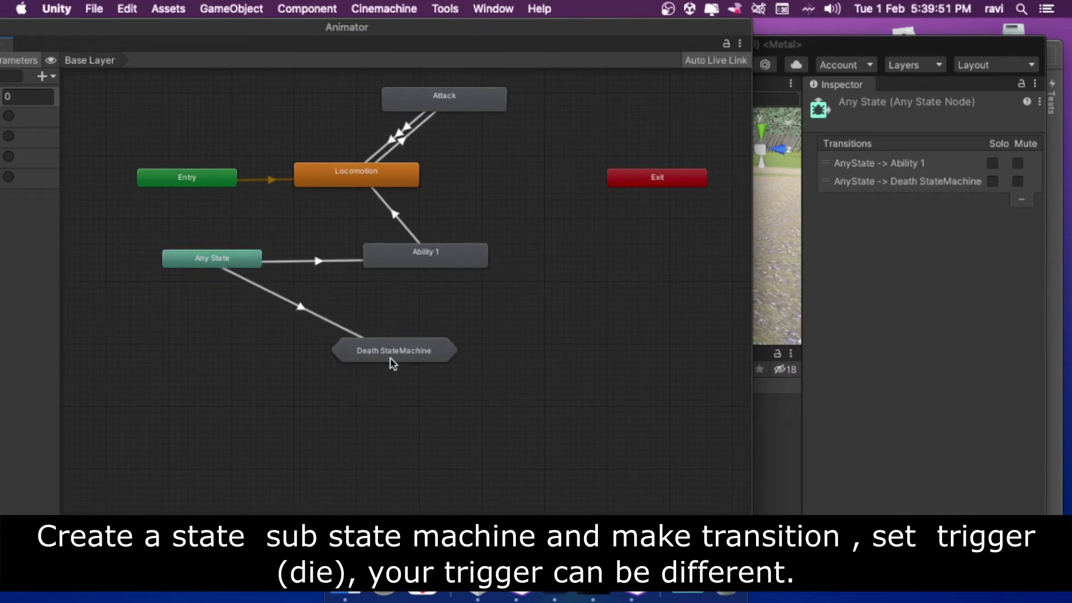
click(316, 316)
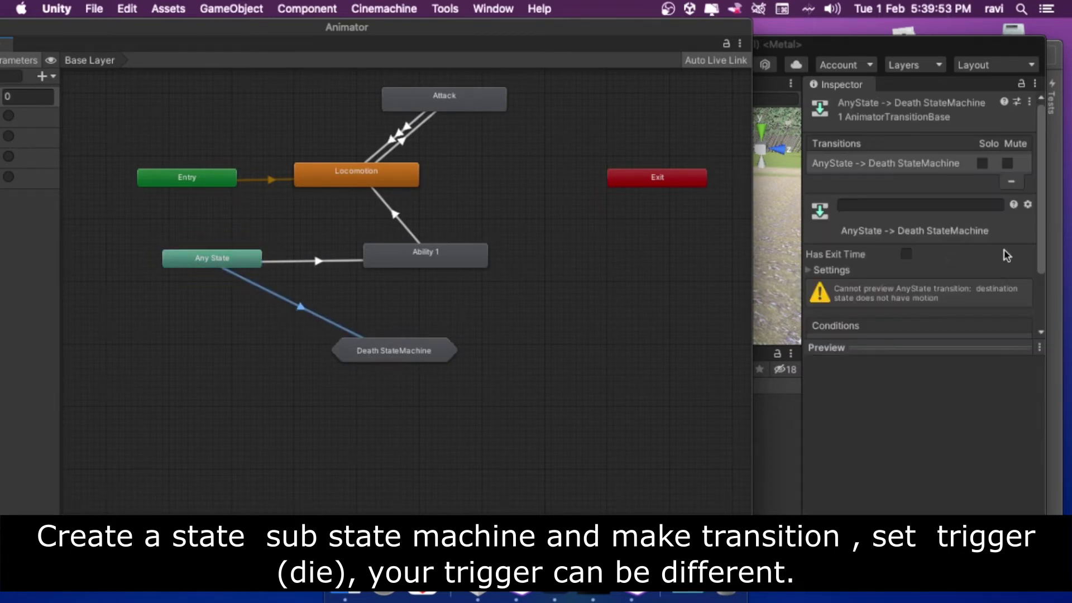
scroll(916, 302, down, 3)
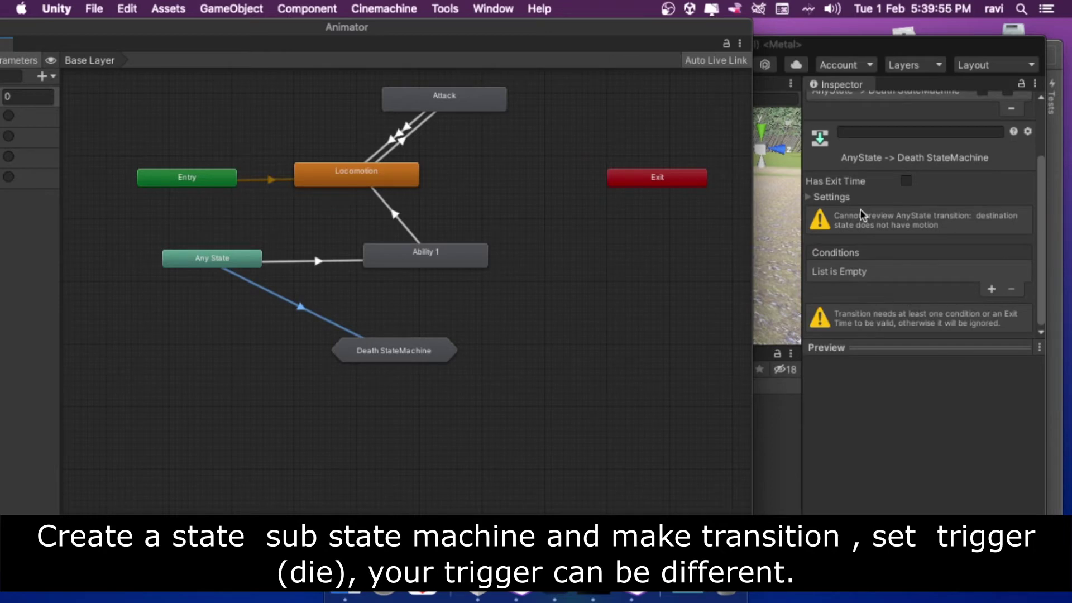
click(989, 290)
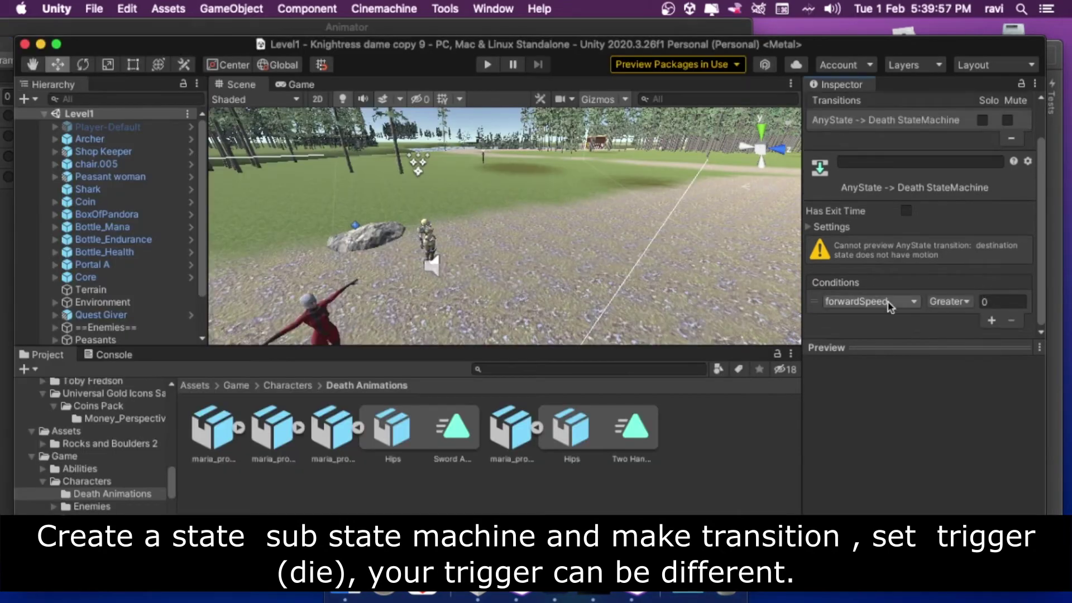
click(914, 301)
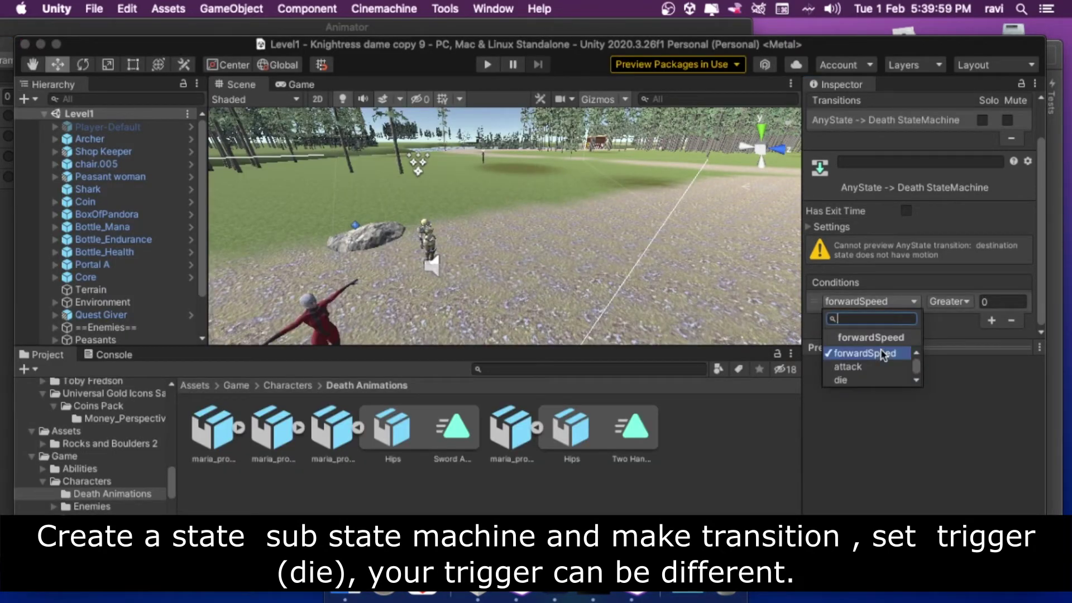
click(869, 364)
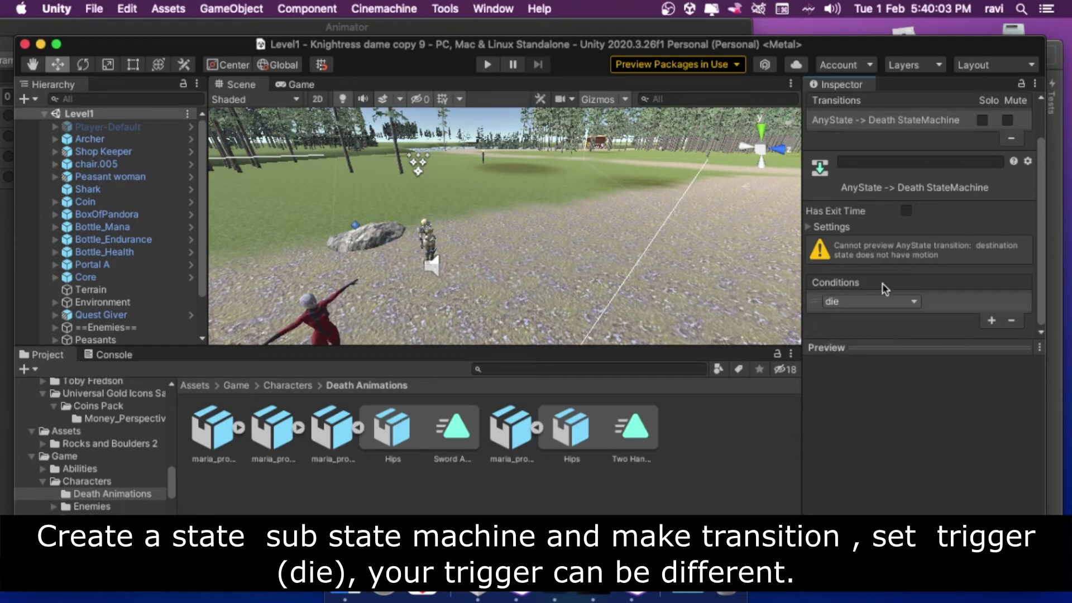
click(377, 29)
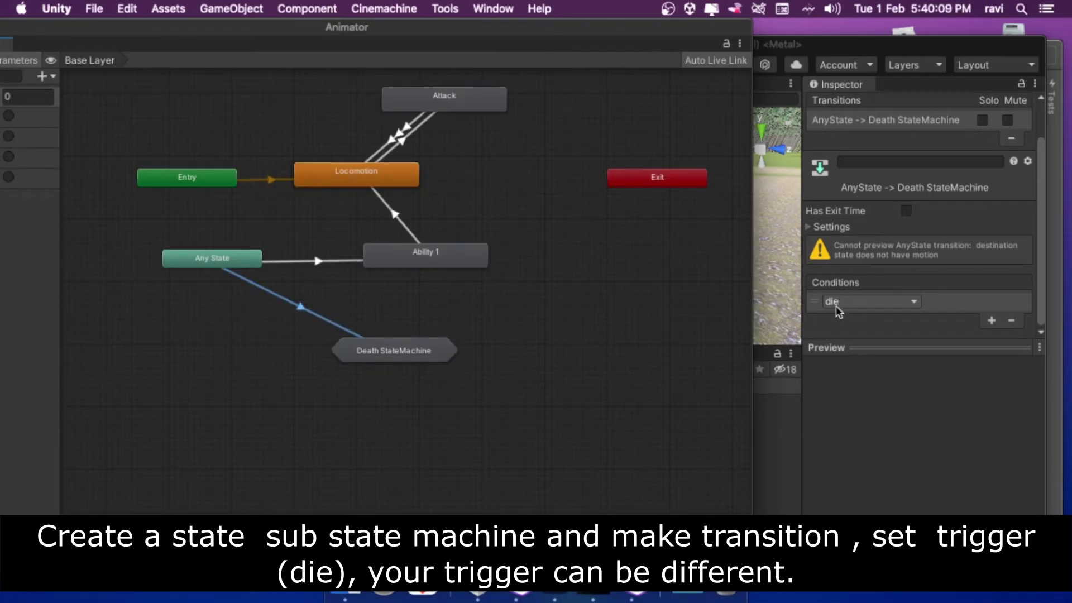
Step: Enter Death StateMachine and dock the Animator as a tab beside the Game view
double_click(377, 349)
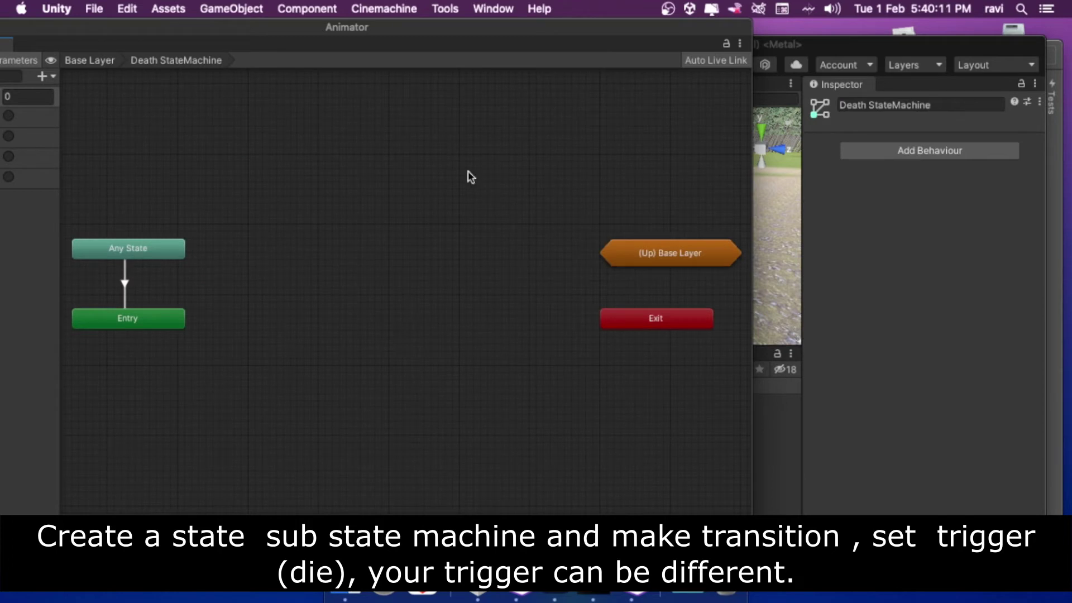
drag(540, 34, 978, 5)
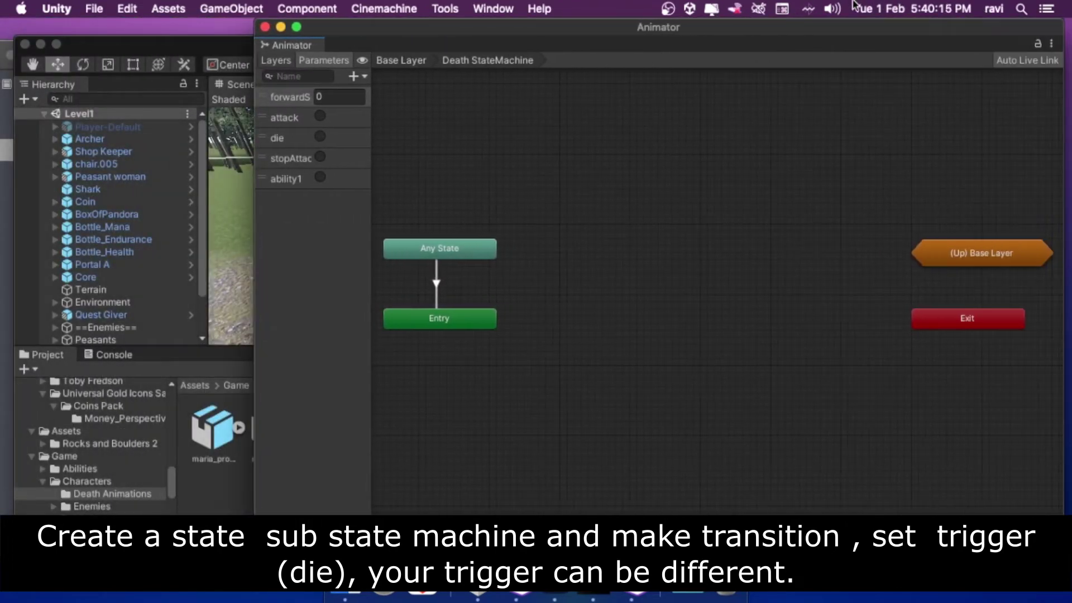
mouse_move(978, 5)
mouse_down()
mouse_move(966, 117)
mouse_move(993, 125)
mouse_up()
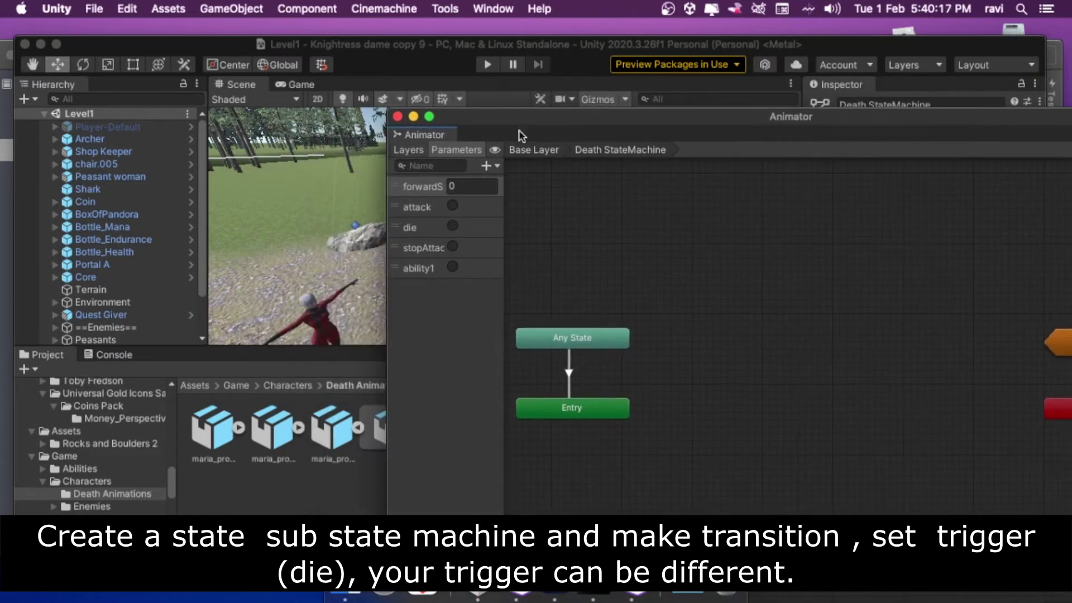
drag(421, 135, 338, 89)
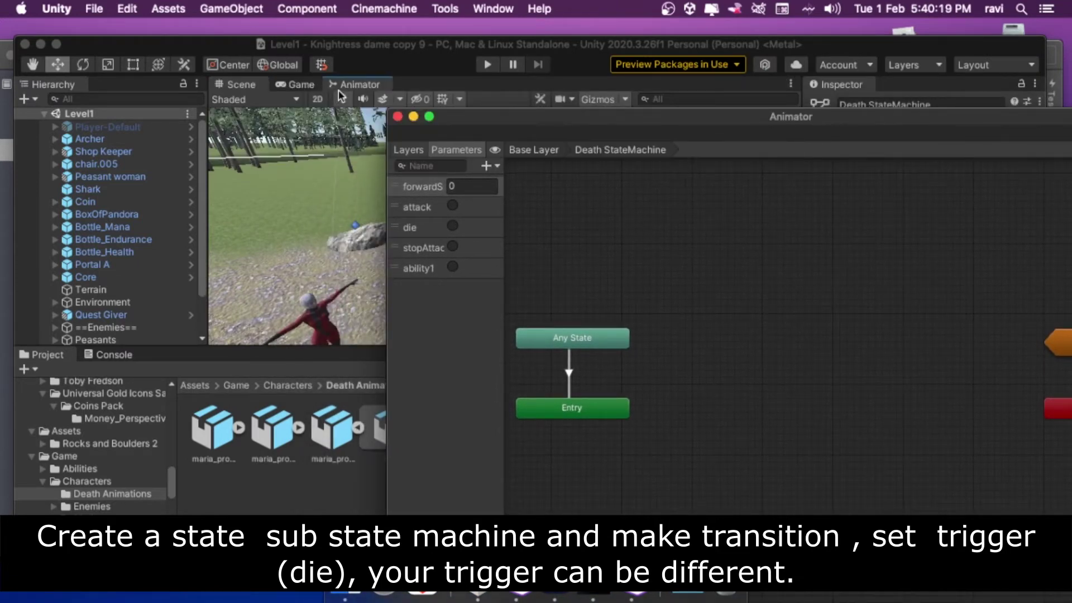
scroll(490, 253, down, 5)
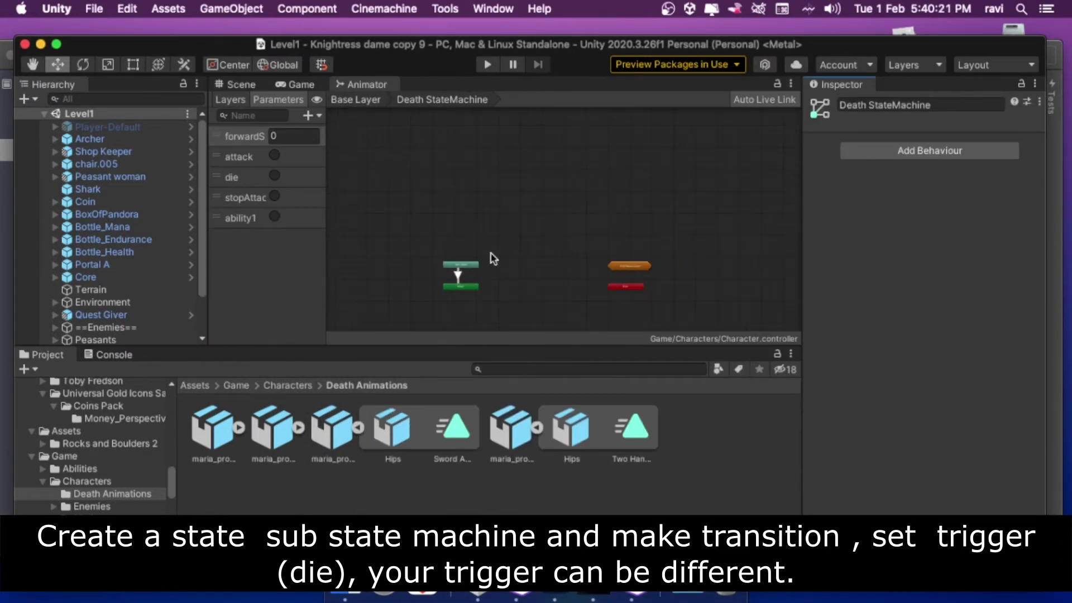
middle_drag(490, 256, 467, 219)
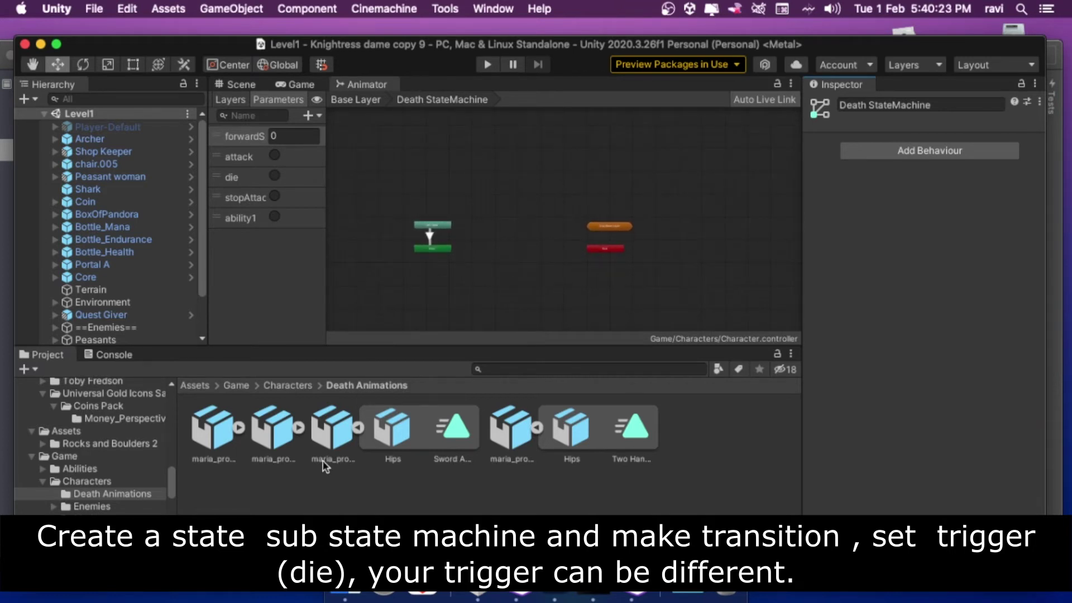
click(239, 427)
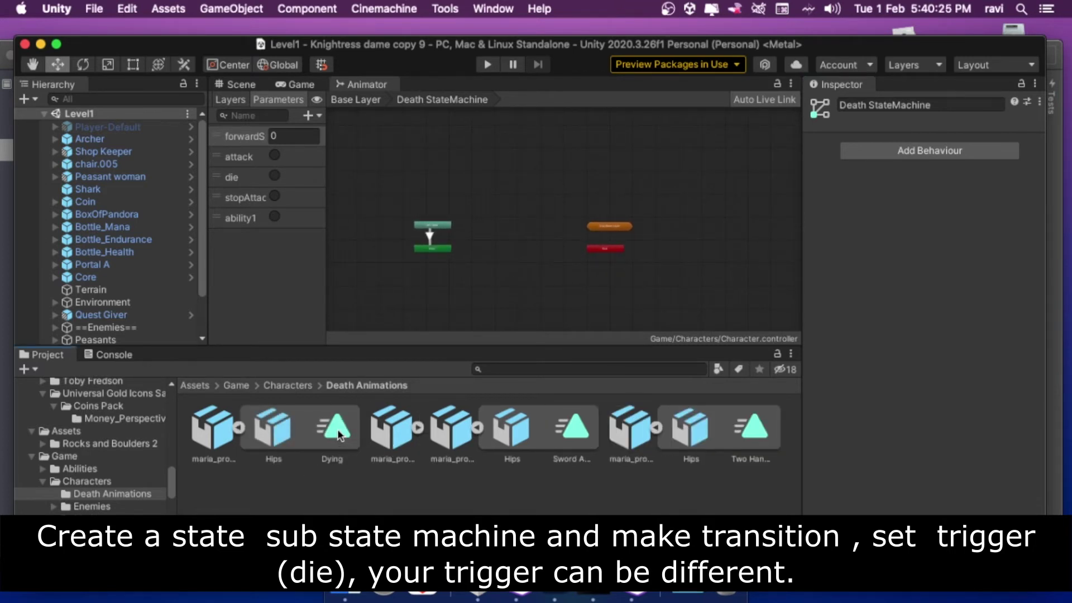
Step: Drag the Dying and Standing React Death Backward clips into the graph as states
drag(339, 435, 514, 210)
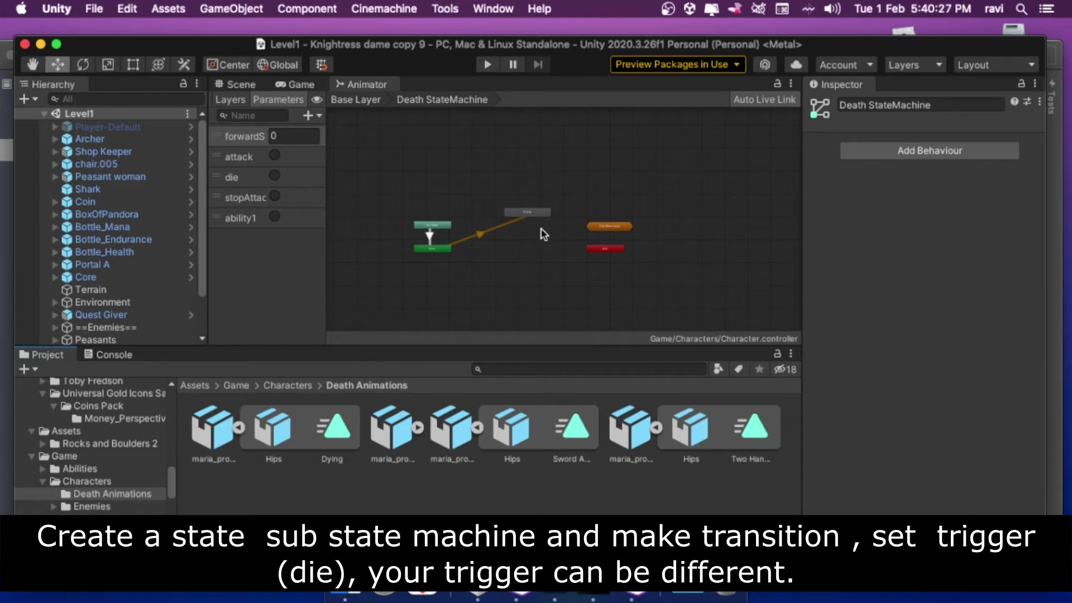
scroll(530, 234, up, 5)
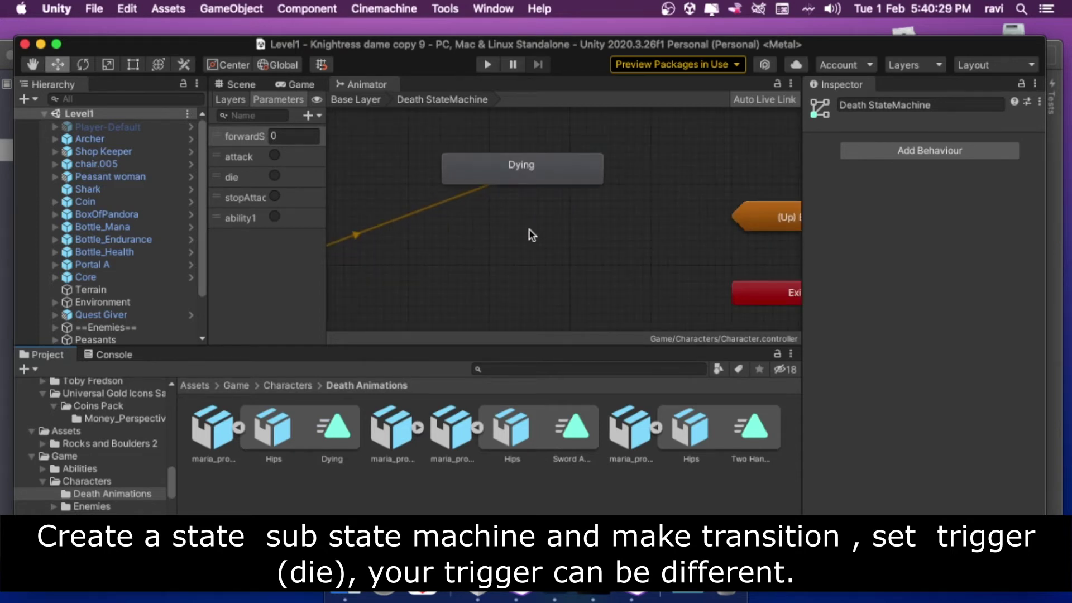
scroll(530, 234, down, 1)
click(418, 427)
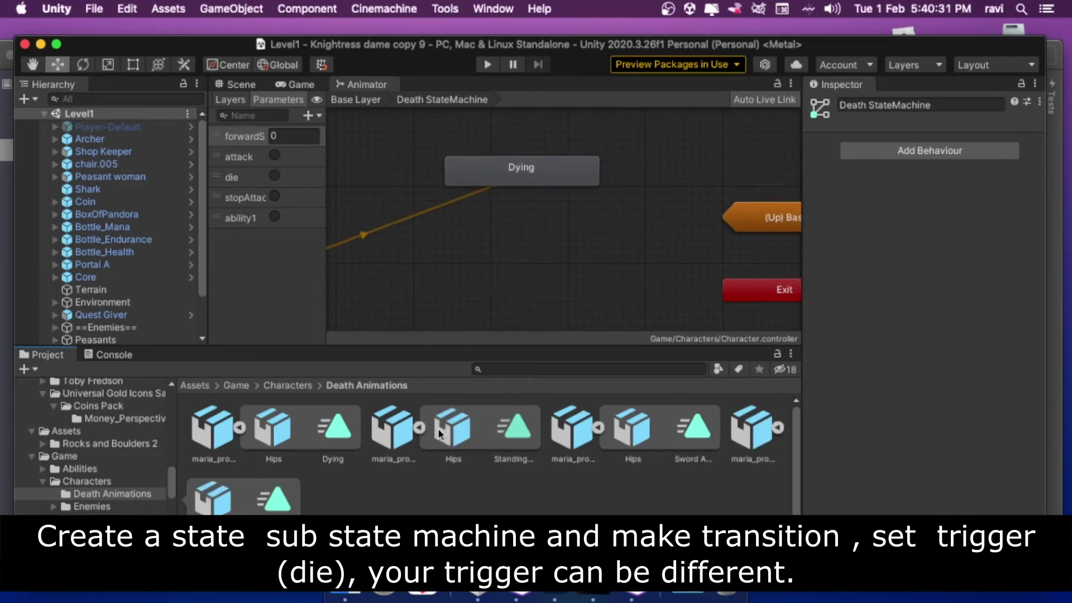
mouse_move(514, 427)
mouse_down()
mouse_move(486, 221)
mouse_move(465, 221)
mouse_move(494, 218)
mouse_up()
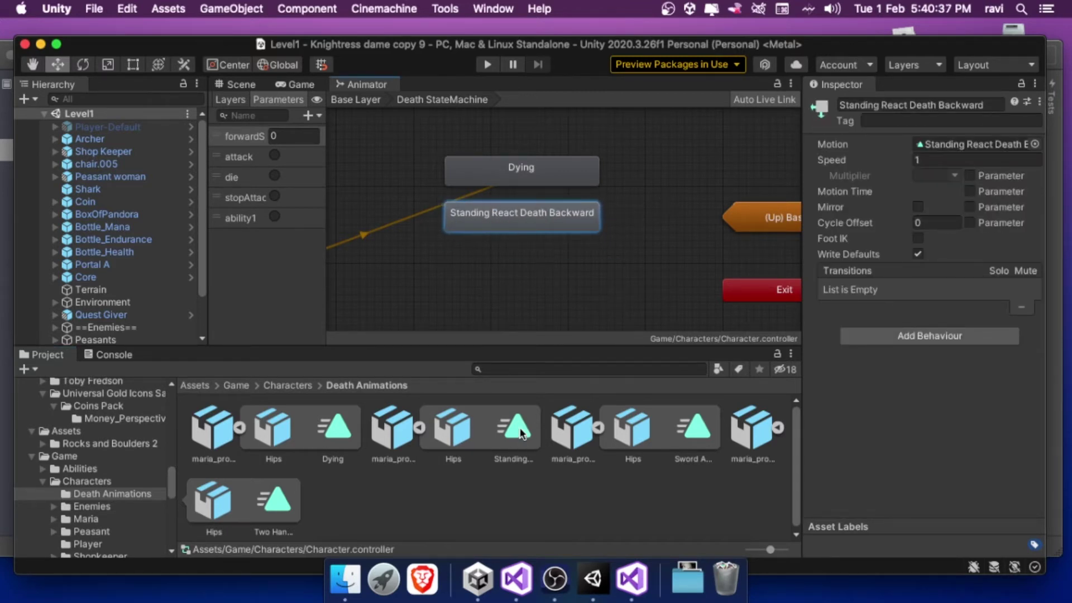
click(417, 429)
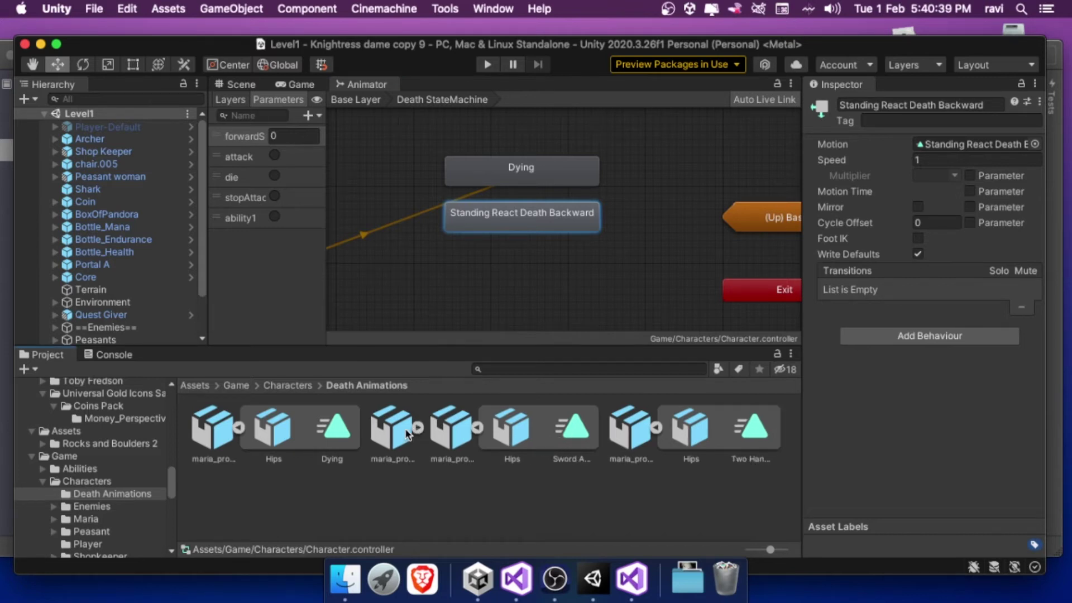
click(477, 427)
click(477, 428)
Step: Add Sword And Shield Death and Two Handed Sword Death states, lined up in a column
mouse_move(572, 429)
mouse_down()
mouse_move(496, 253)
mouse_move(474, 270)
mouse_up()
drag(539, 287, 510, 267)
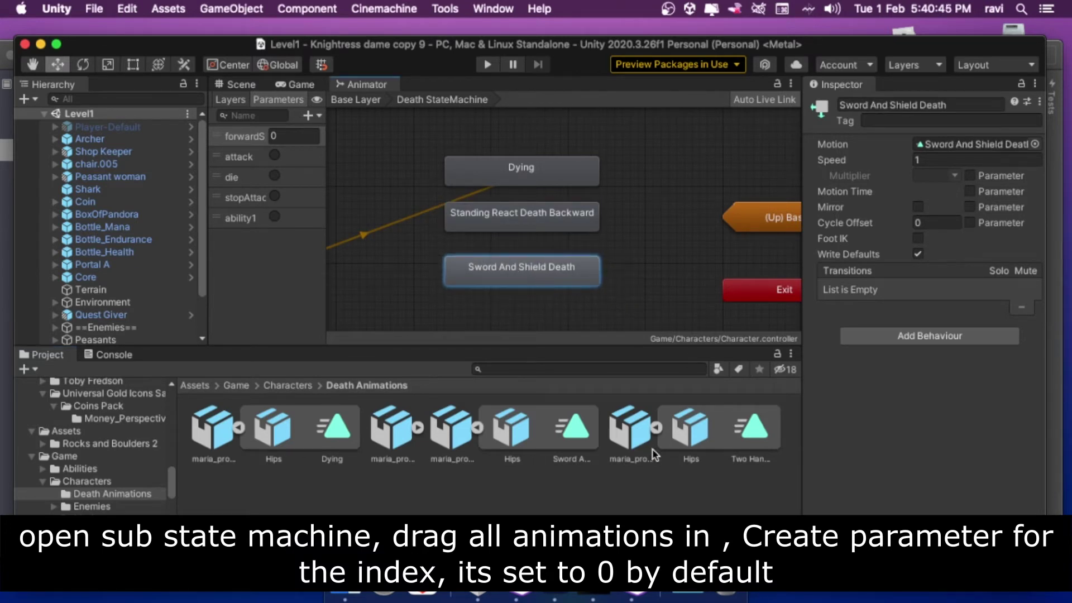
drag(750, 427, 487, 311)
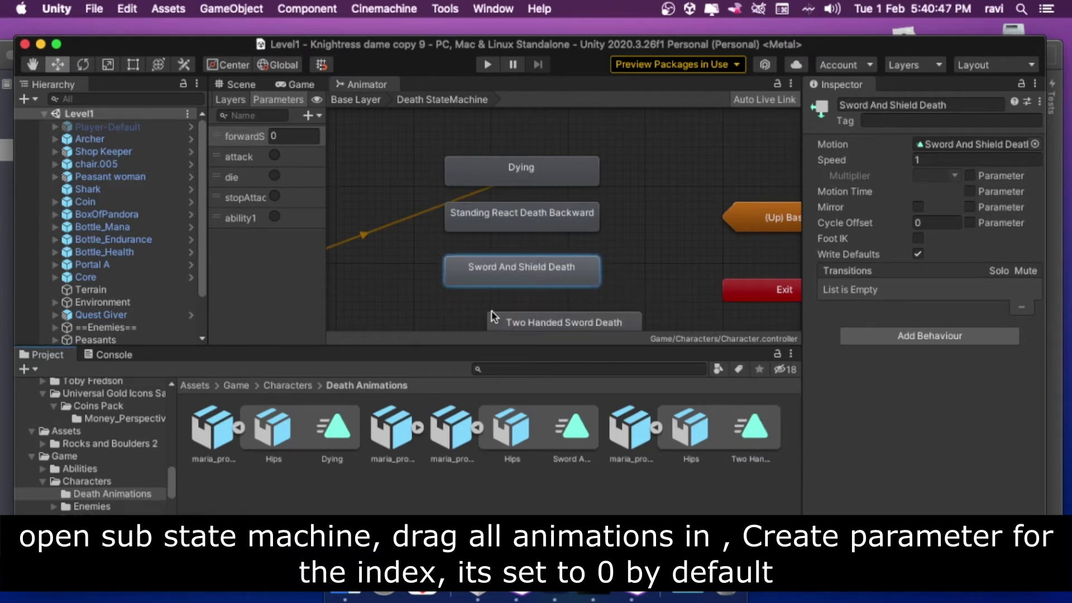
scroll(530, 304, down, 1)
click(530, 319)
drag(530, 318, 498, 314)
scroll(548, 301, down, 1)
scroll(548, 299, down, 2)
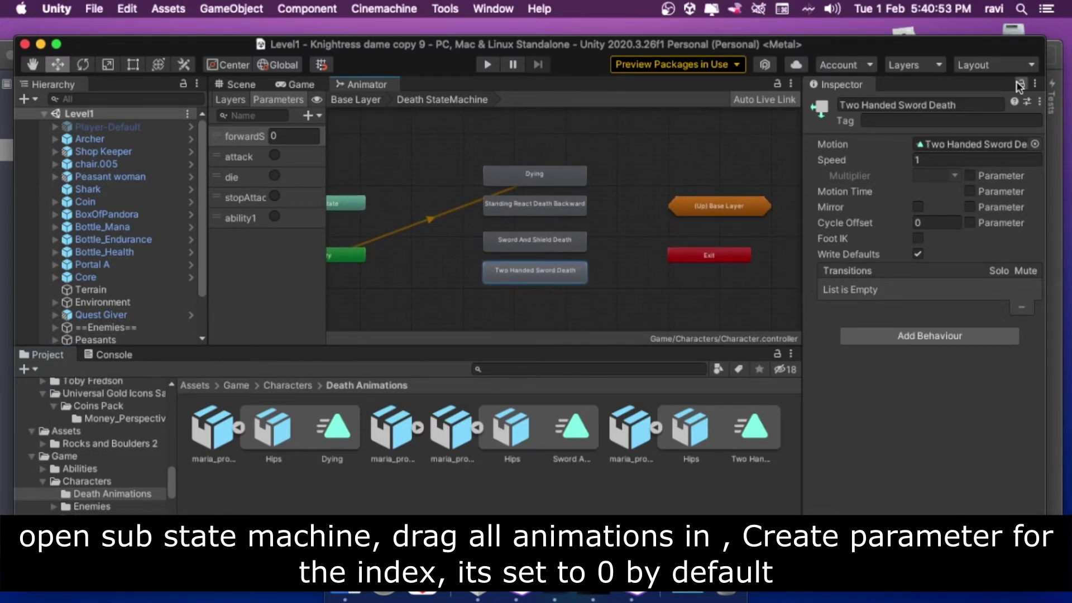
click(1027, 66)
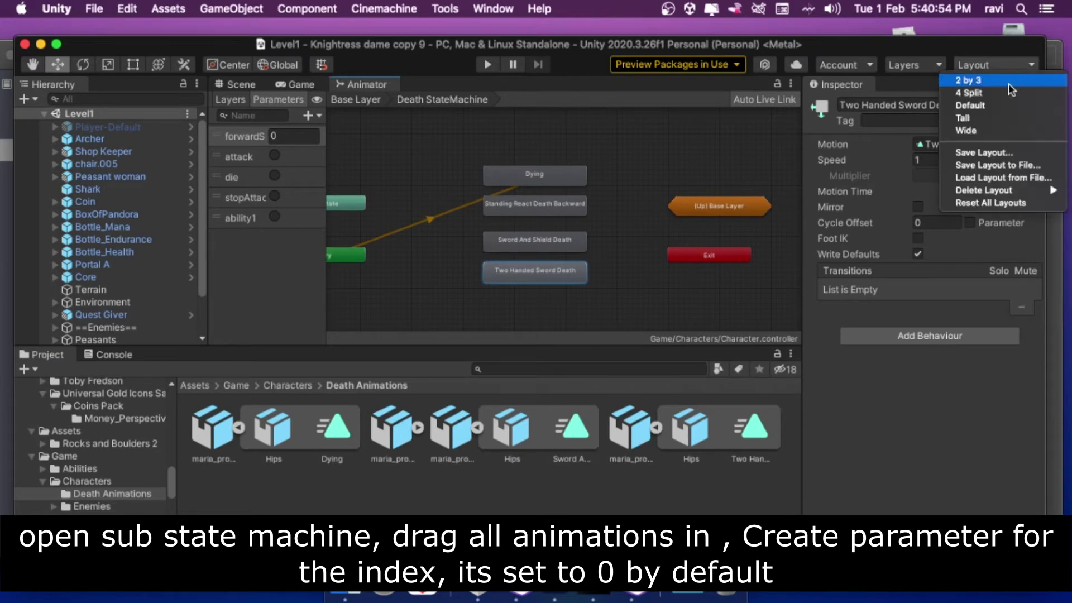
Step: Switch the editor to the Tall layout and reopen the Animator window
click(999, 120)
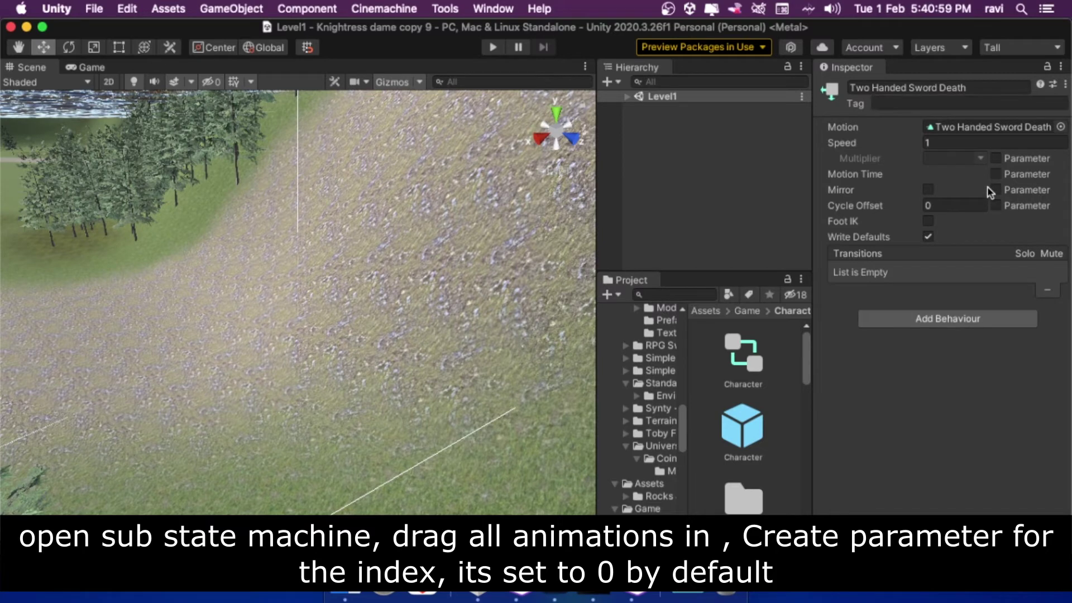
double_click(998, 127)
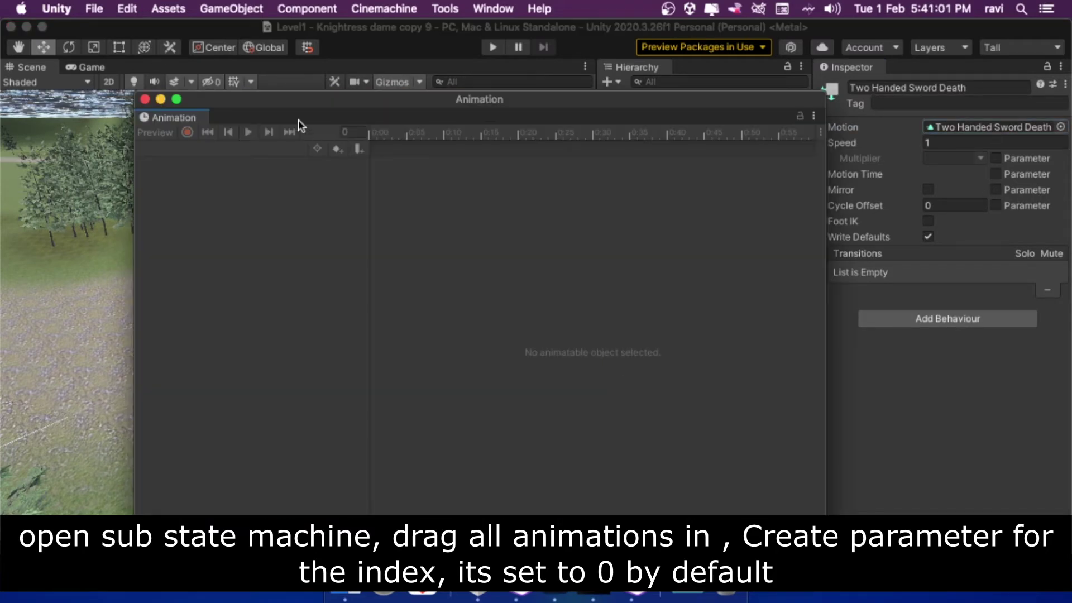
click(145, 99)
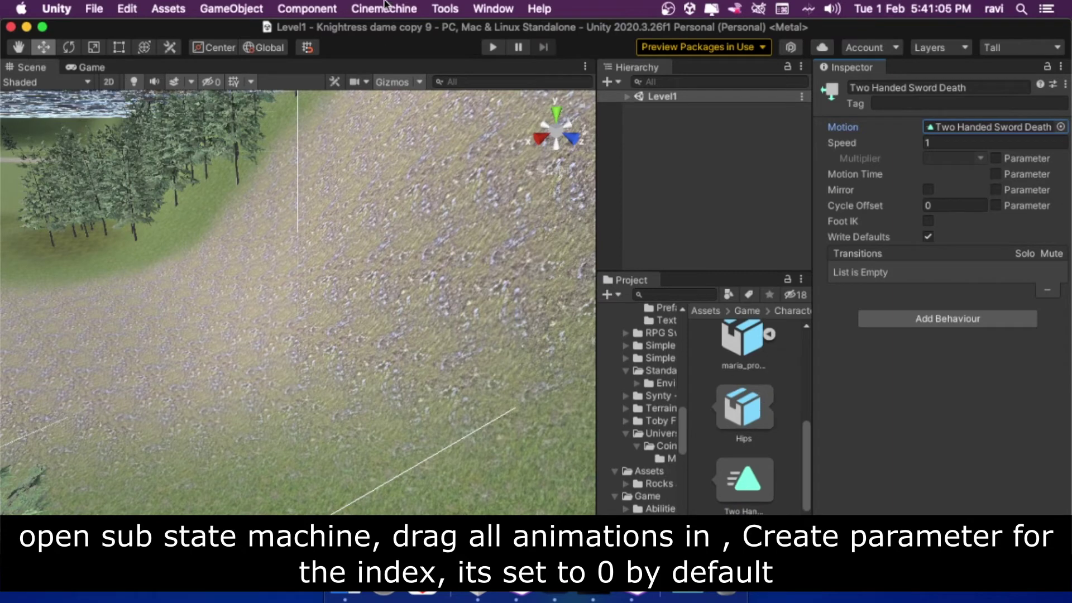
click(492, 8)
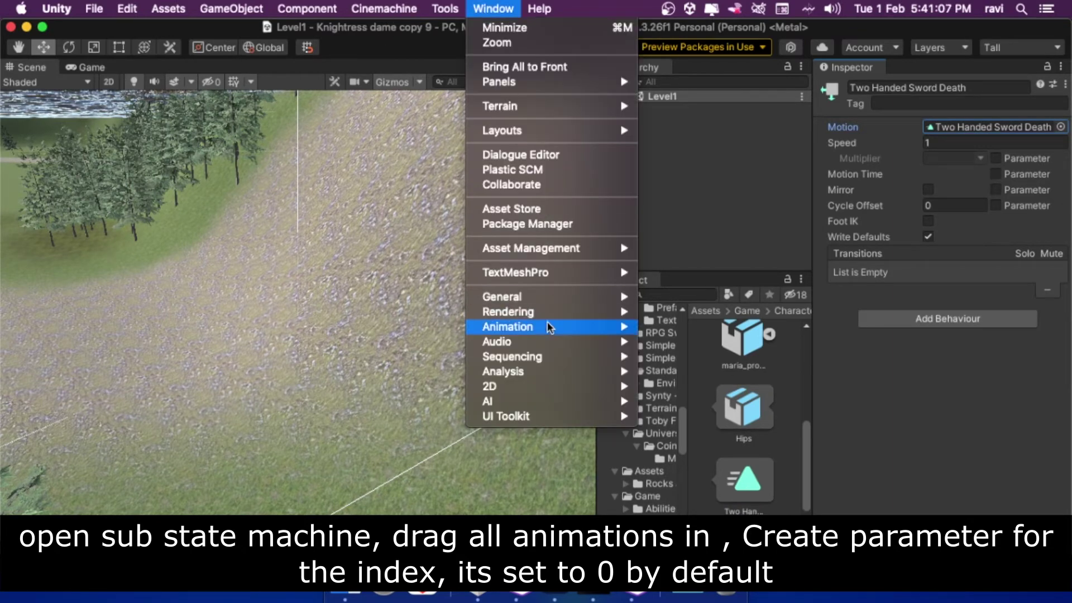
mouse_move(548, 327)
click(677, 342)
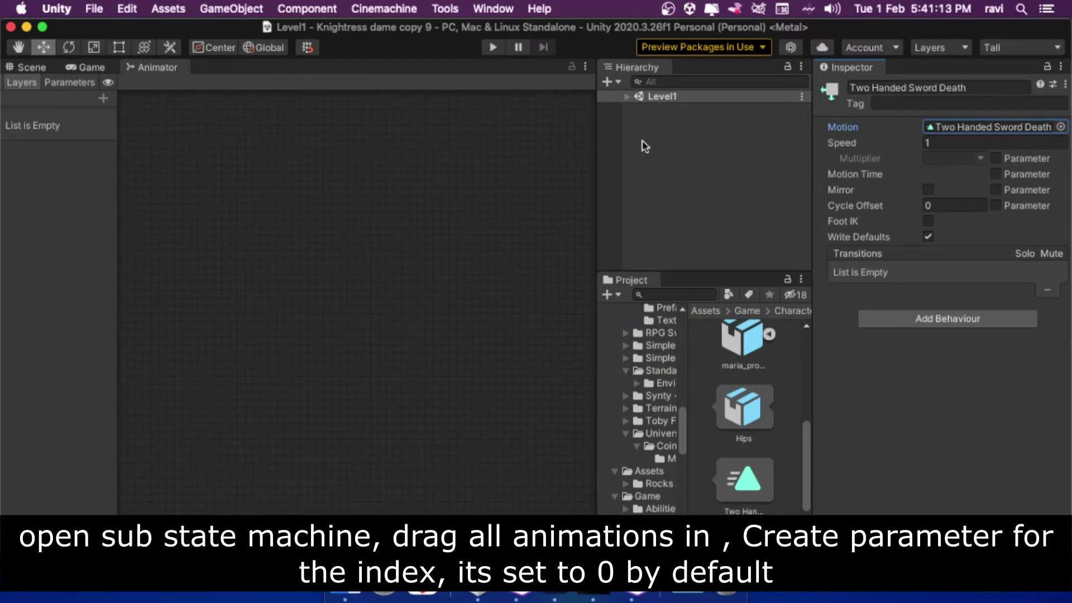
Step: Select the Archer, enter its Death StateMachine, and inspect Dying and the default Entry transition
click(627, 96)
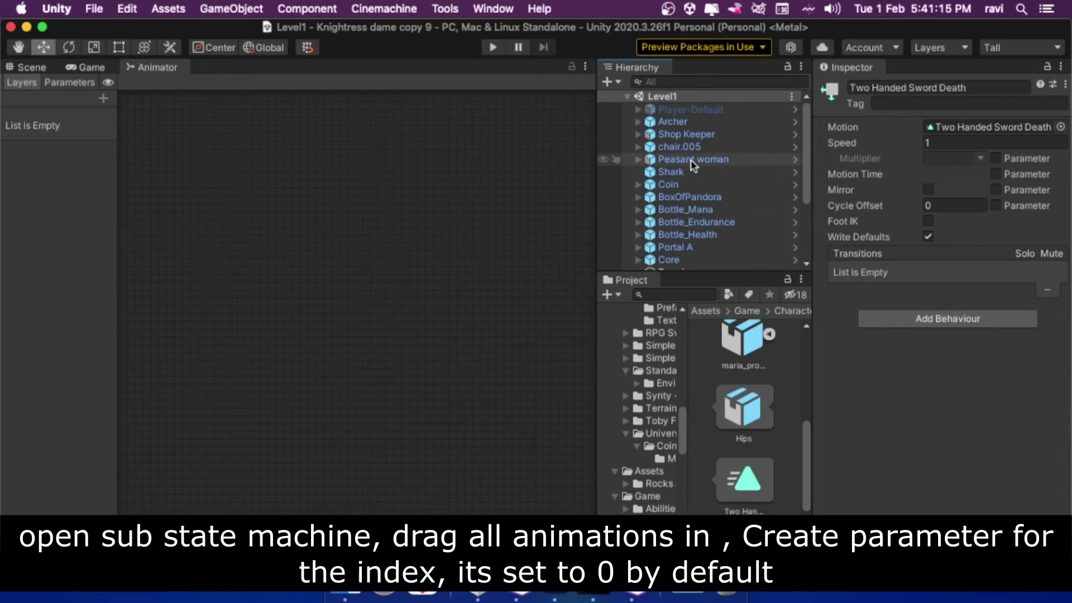
click(687, 122)
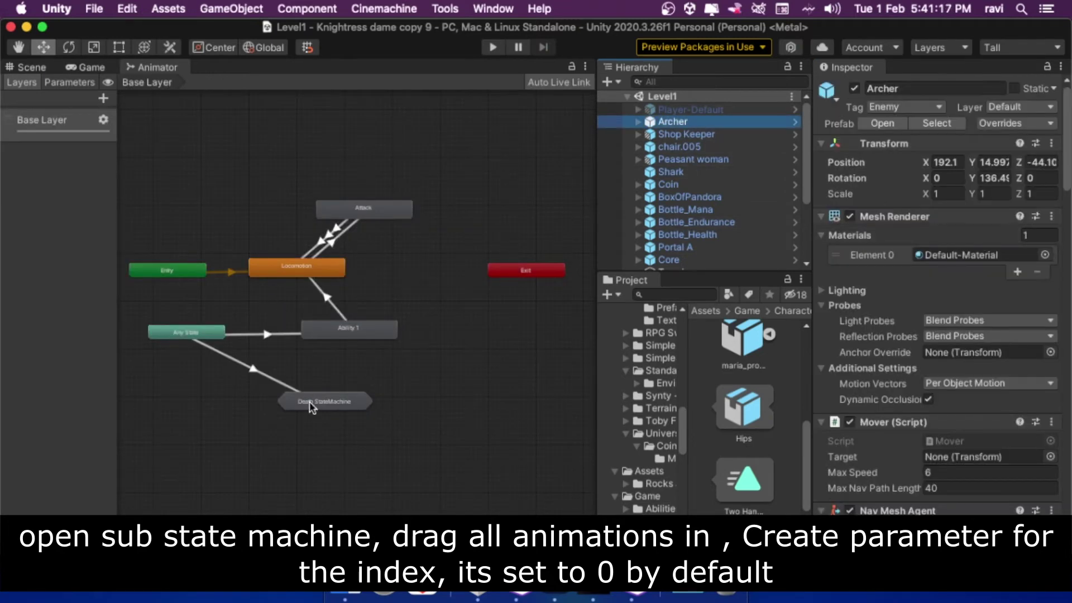
scroll(311, 405, up, 5)
scroll(311, 407, down, 5)
scroll(312, 407, down, 3)
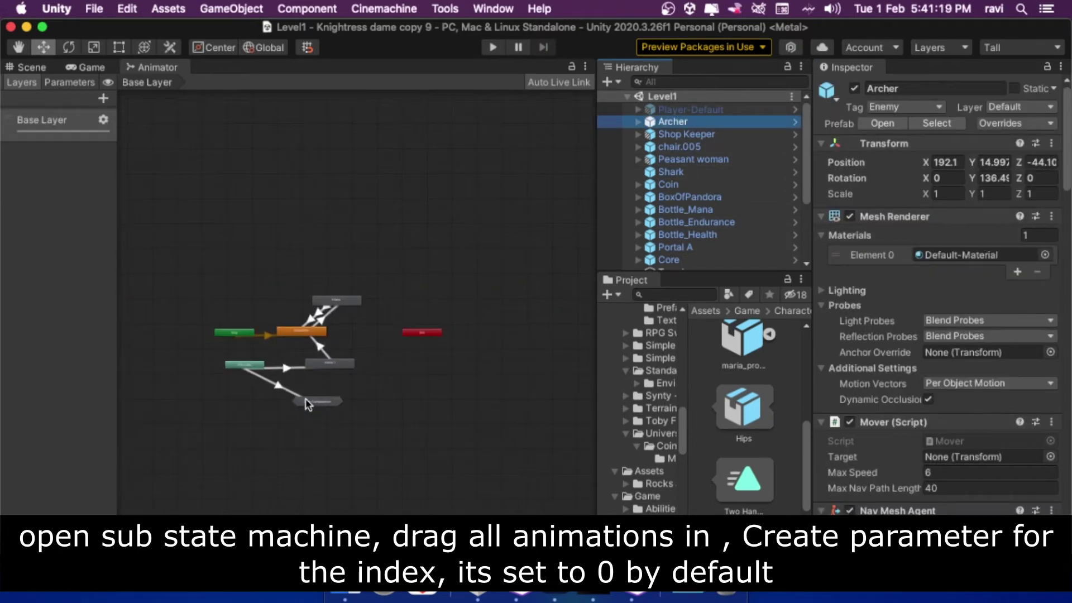
double_click(312, 347)
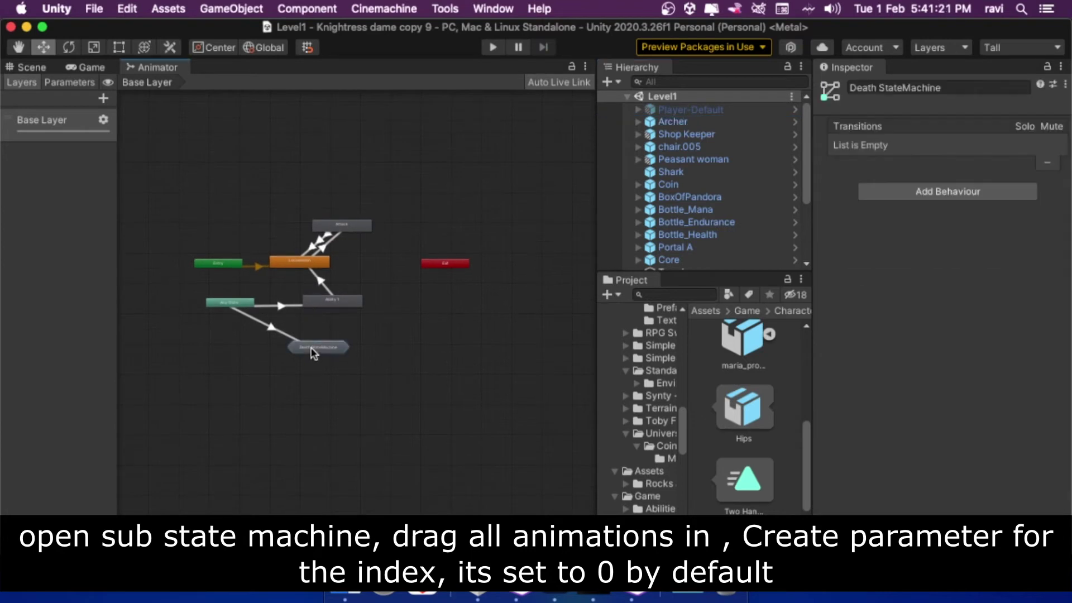
key(a)
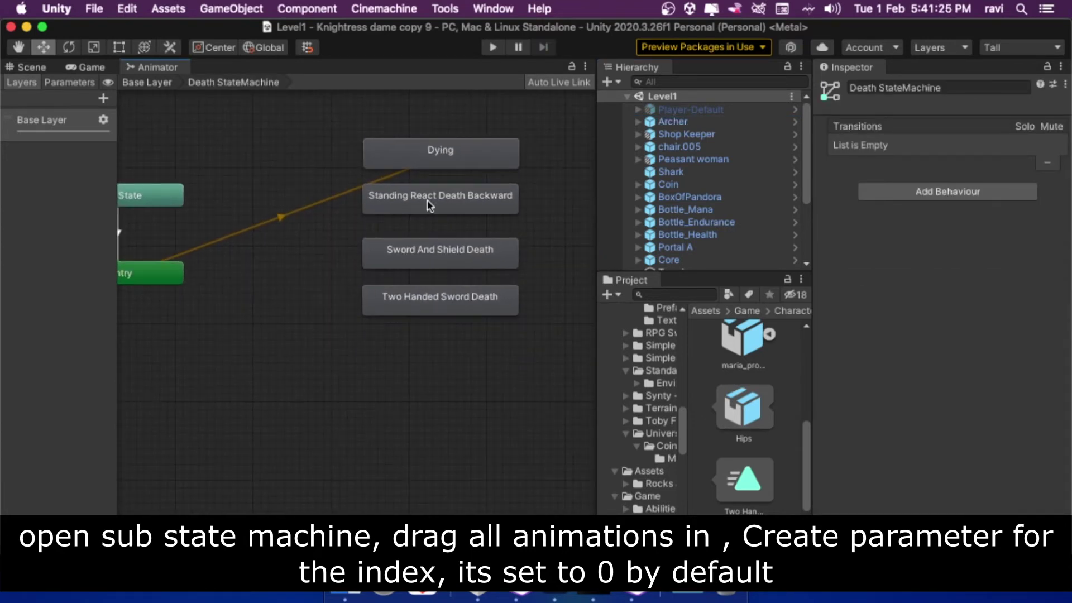
click(439, 154)
click(263, 221)
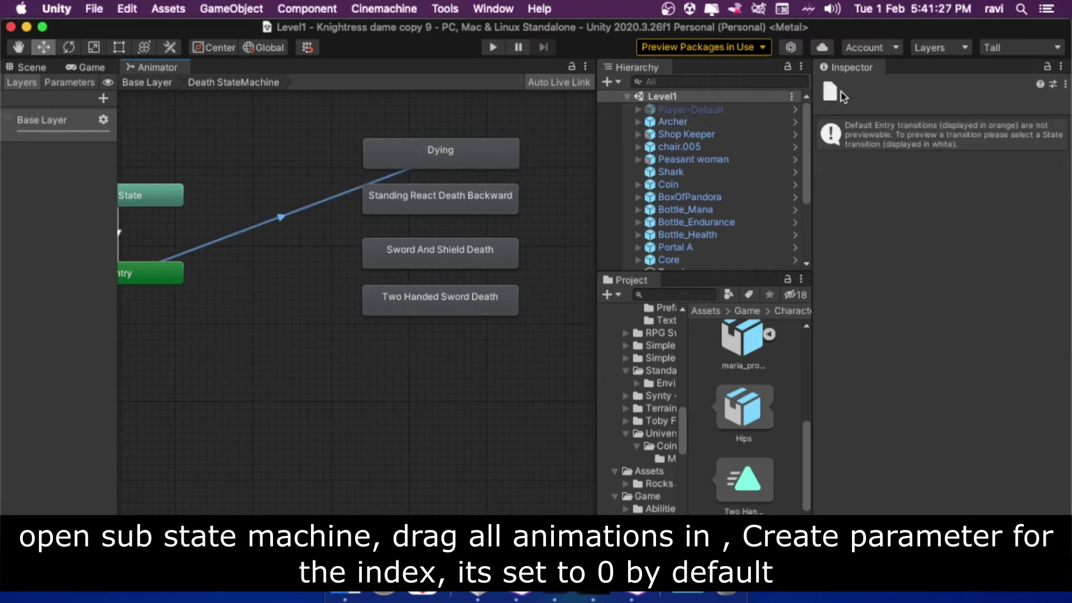
Step: Connect Entry to Standing React Death Backward, Sword And Shield Death and Two Handed Sword Death
right_click(148, 270)
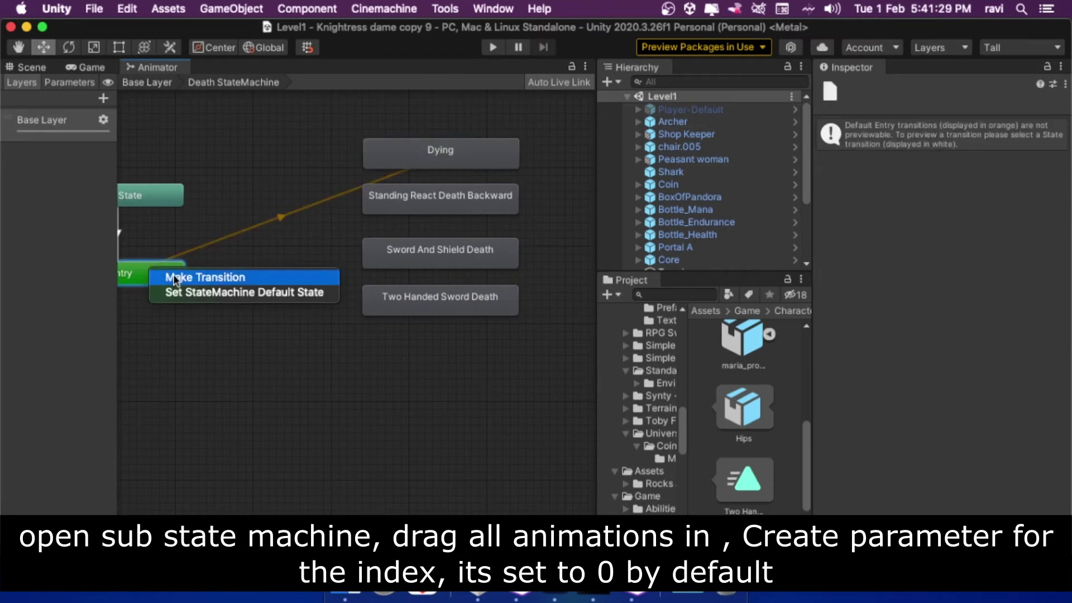
click(175, 278)
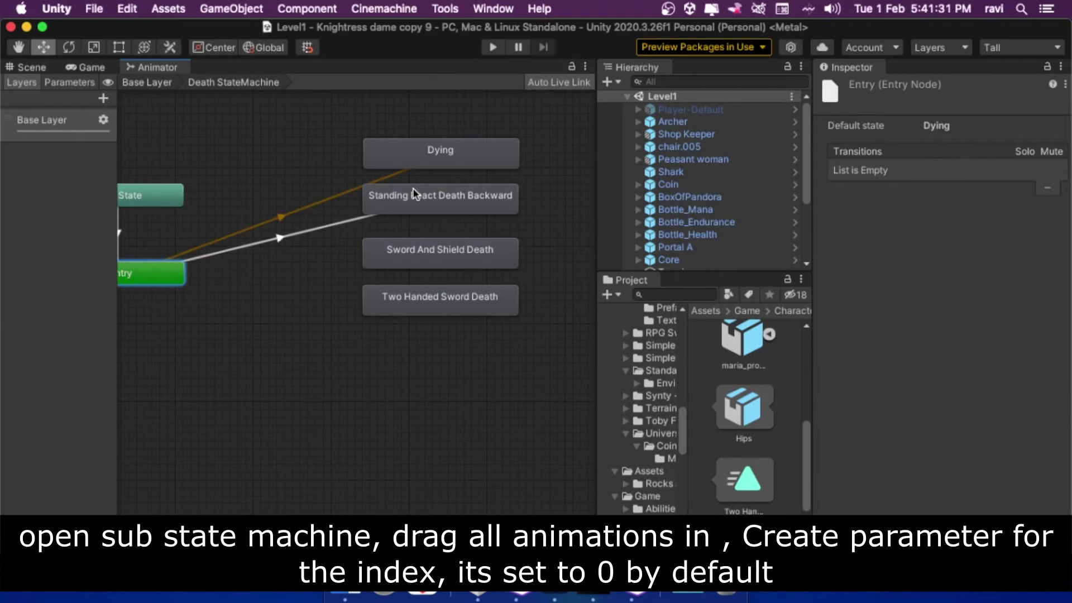
click(413, 193)
right_click(175, 273)
click(199, 280)
click(369, 262)
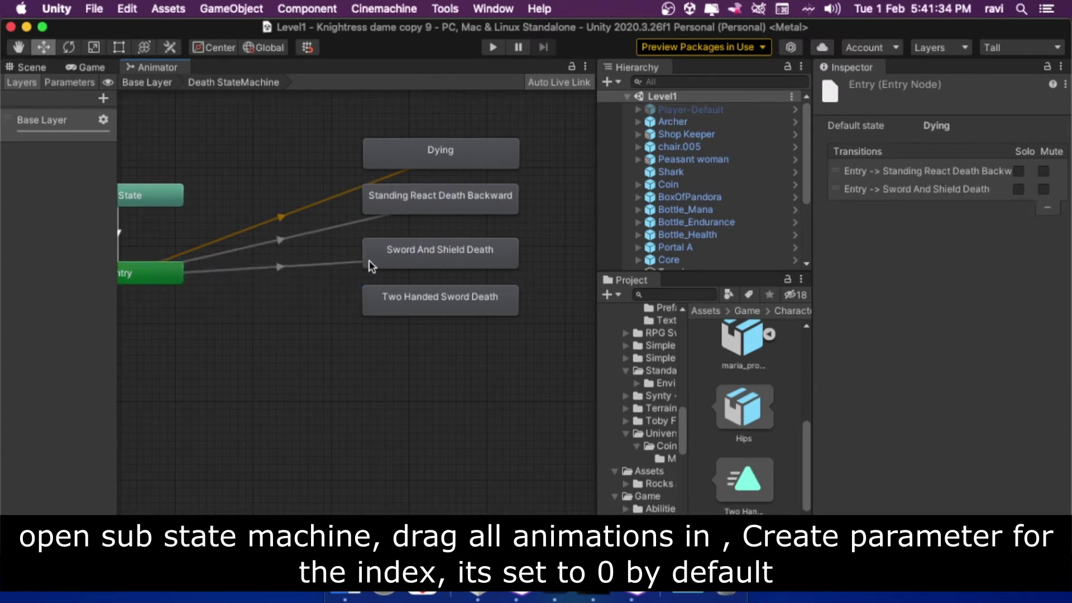
right_click(173, 277)
click(200, 280)
click(395, 305)
click(302, 239)
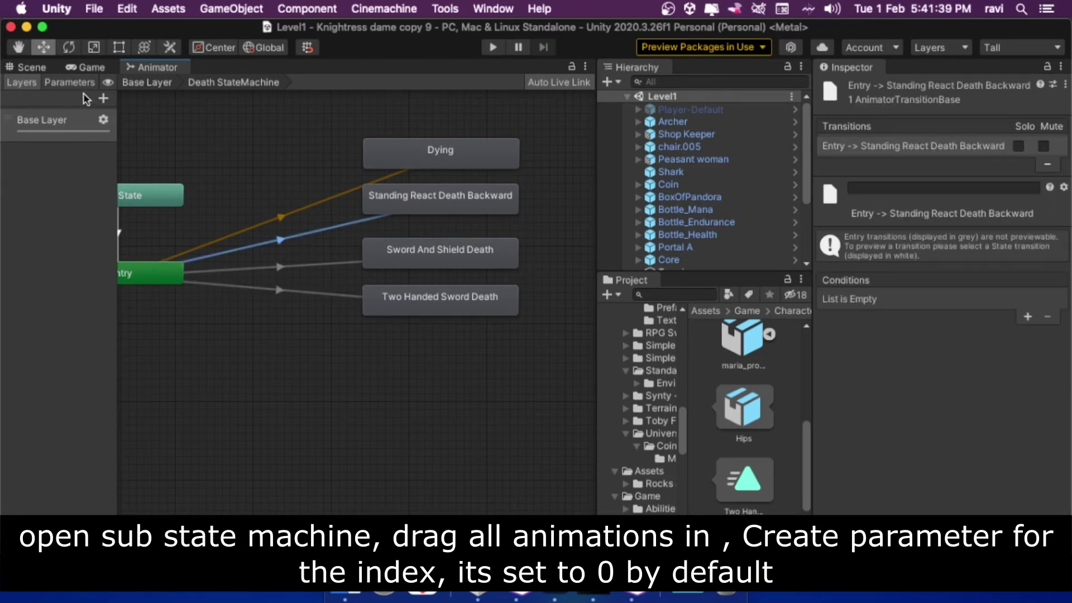
click(71, 82)
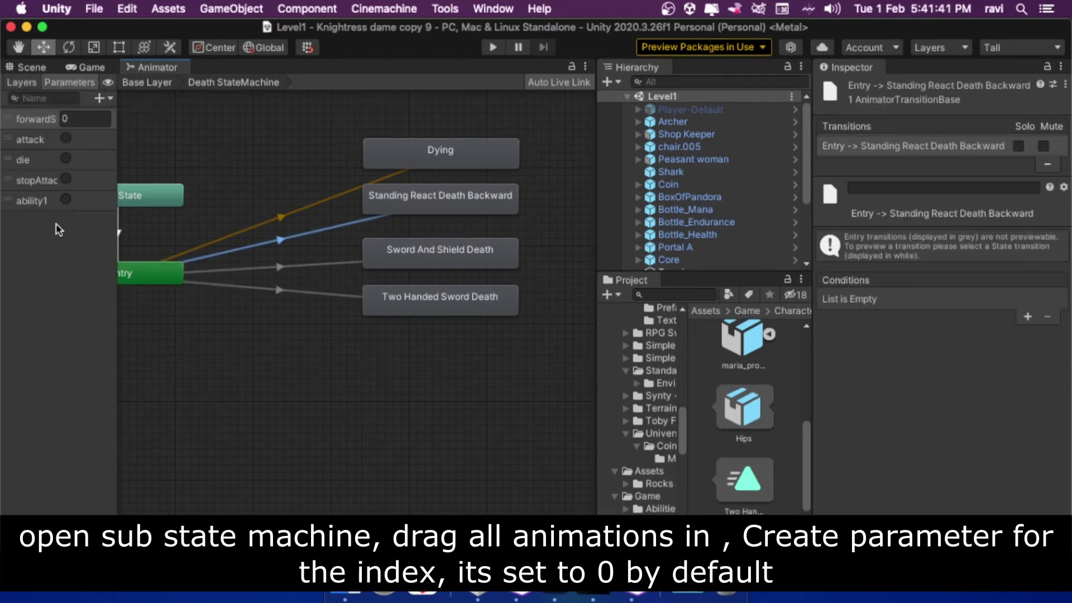
Step: Widen the parameter list and add an Int parameter named dieIndex with value 0
drag(118, 108, 247, 121)
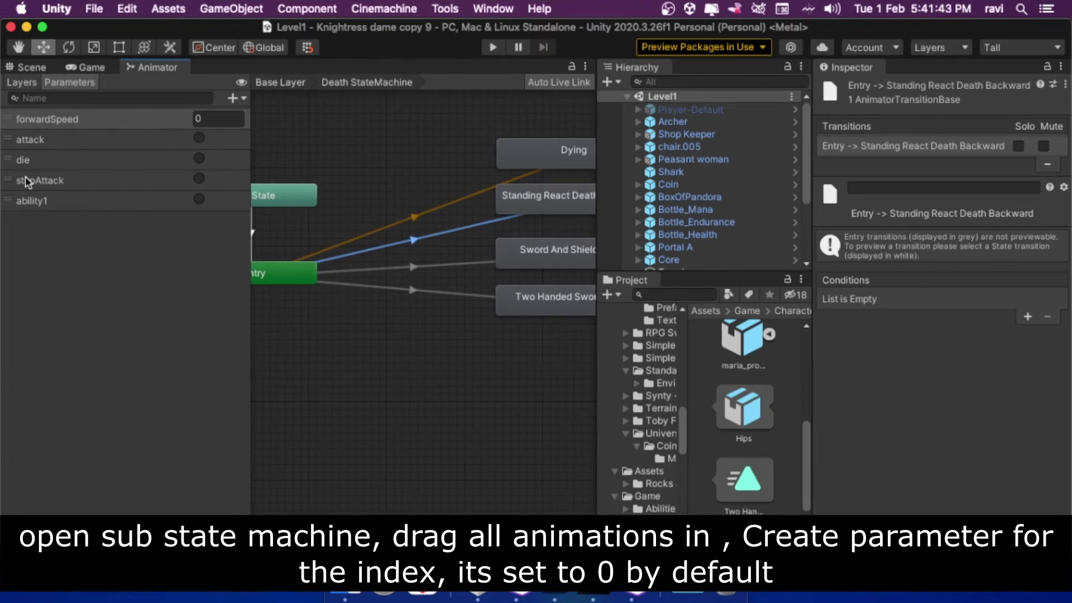
click(234, 98)
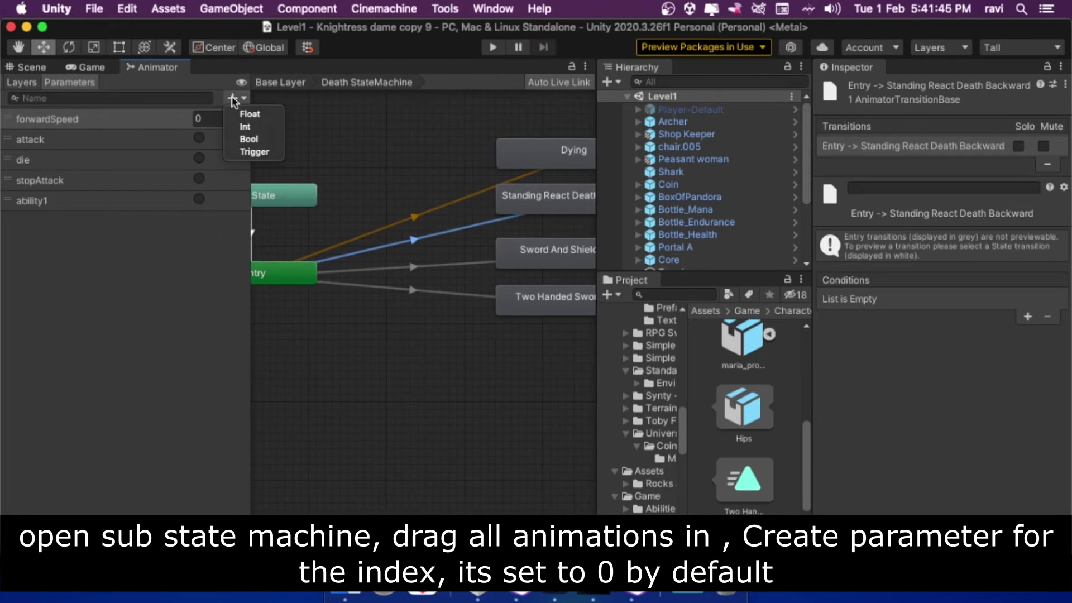
click(257, 126)
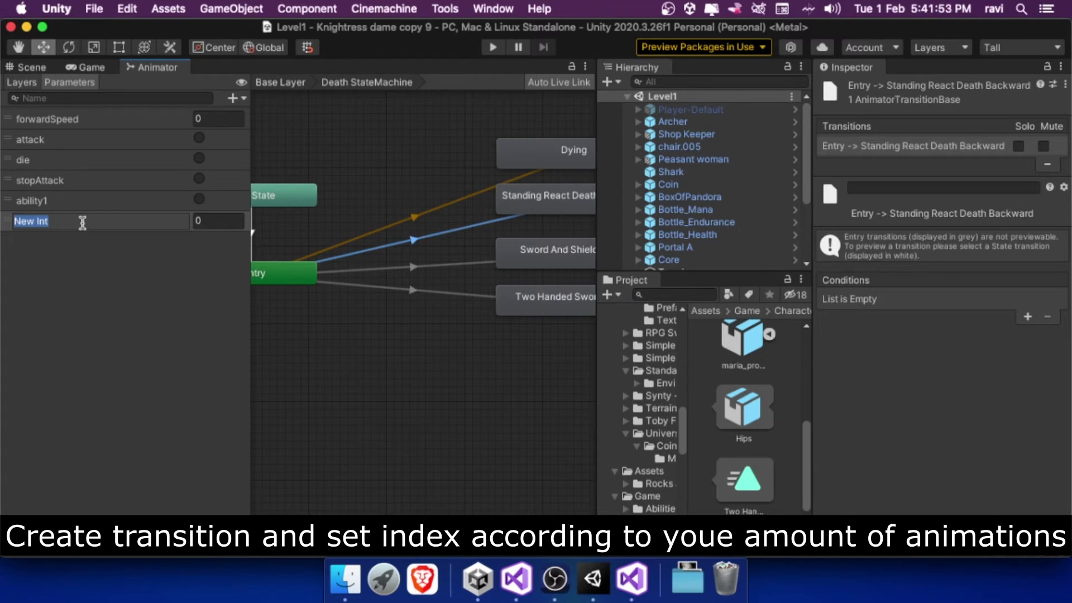
text(dieIndex)
click(84, 275)
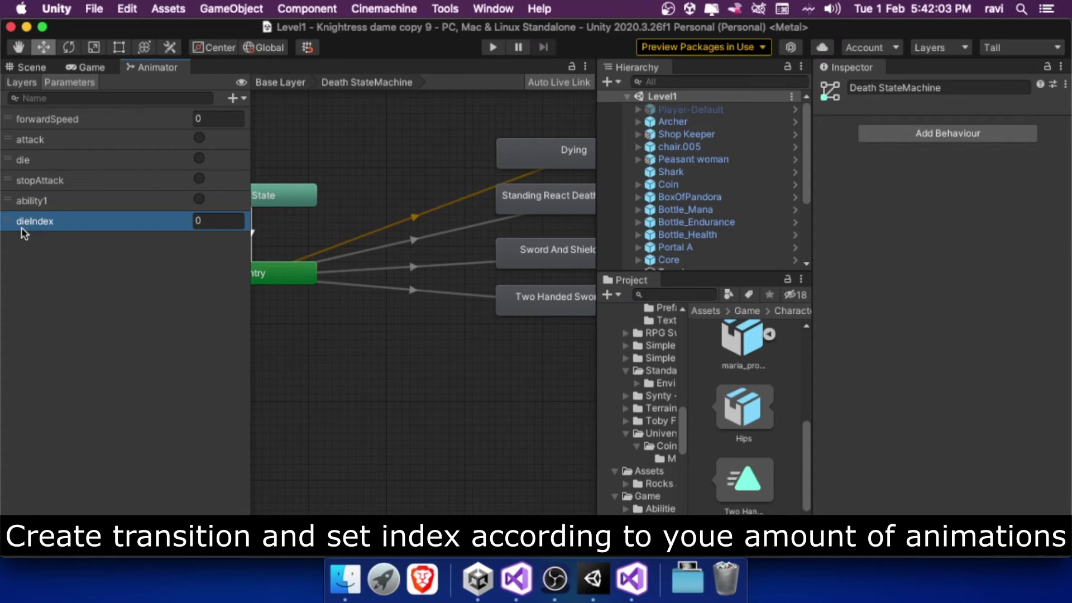
Step: Make the Entry to Standing React Death Backward transition require dieIndex Equals 1
click(433, 241)
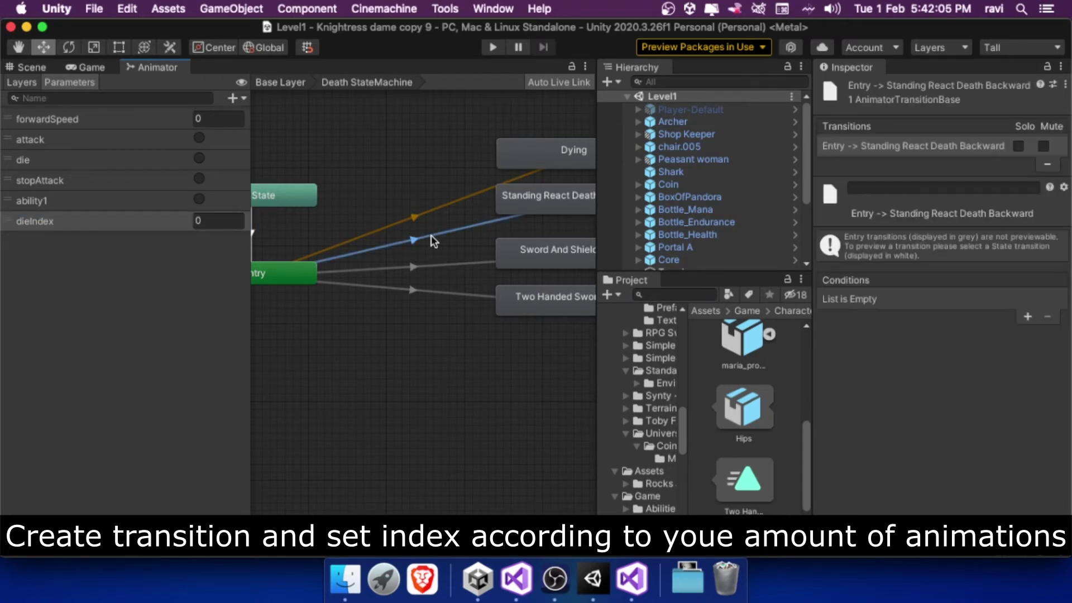
click(1028, 317)
click(938, 300)
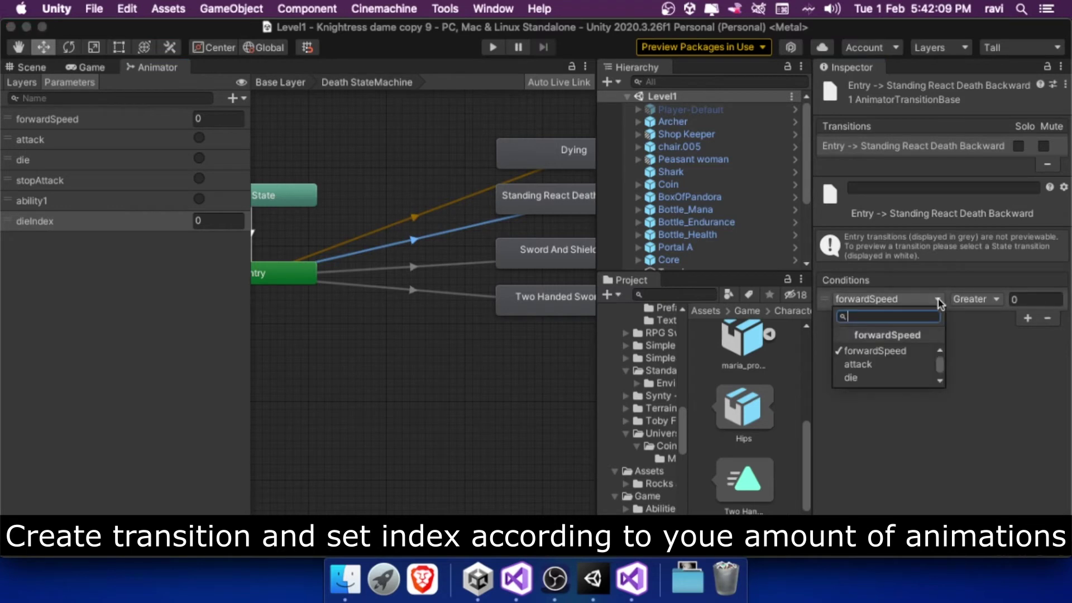
scroll(897, 369, down, 3)
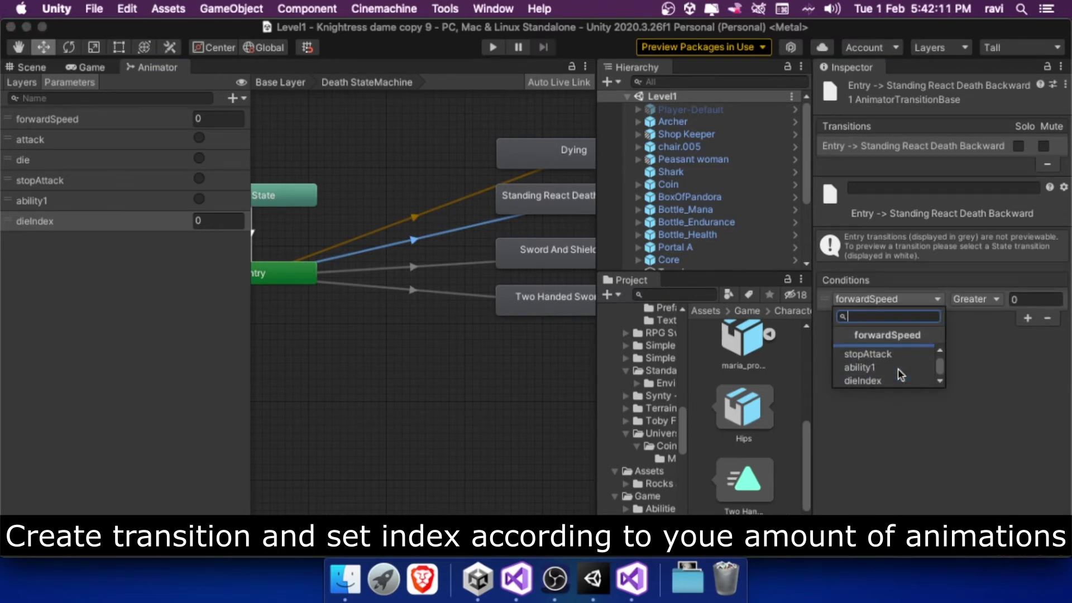
click(889, 380)
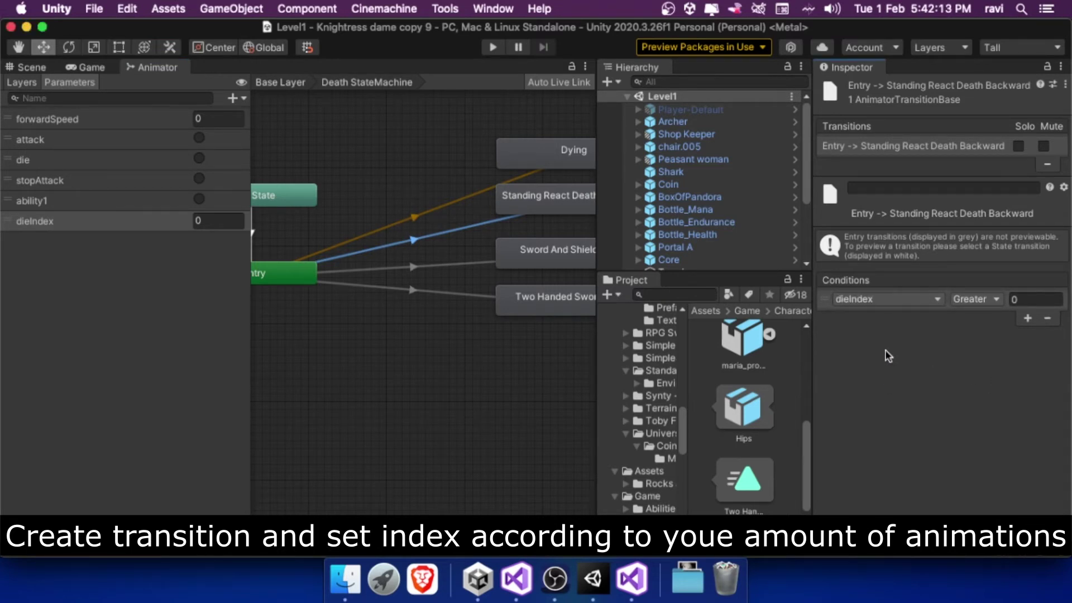
click(994, 299)
click(1011, 325)
text(1)
click(1013, 392)
Step: Make the Entry to Sword And Shield Death transition require dieIndex Equals 2
click(403, 269)
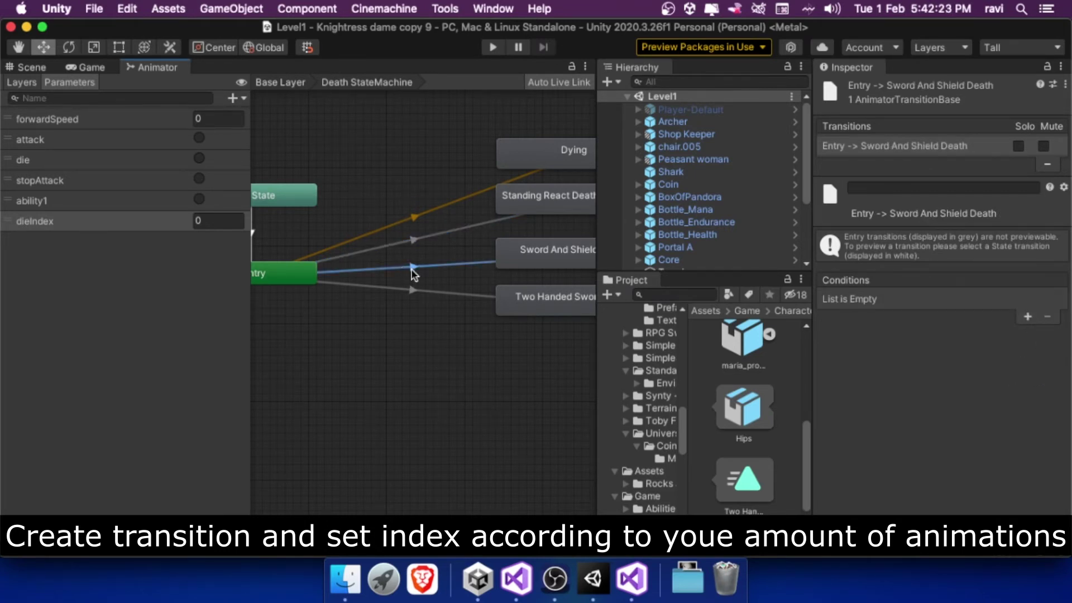
click(1026, 318)
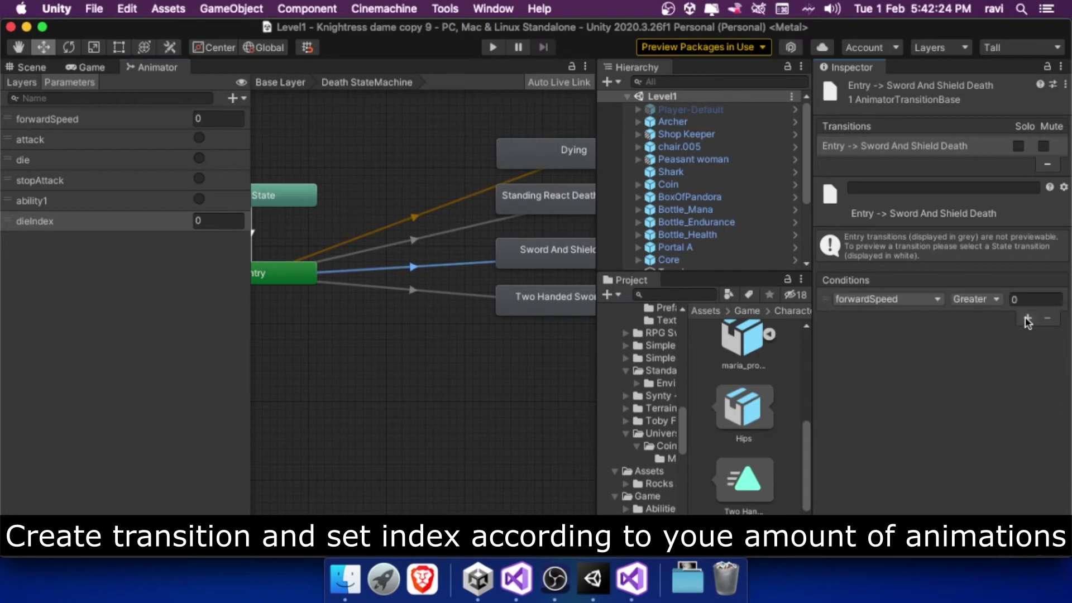
click(939, 304)
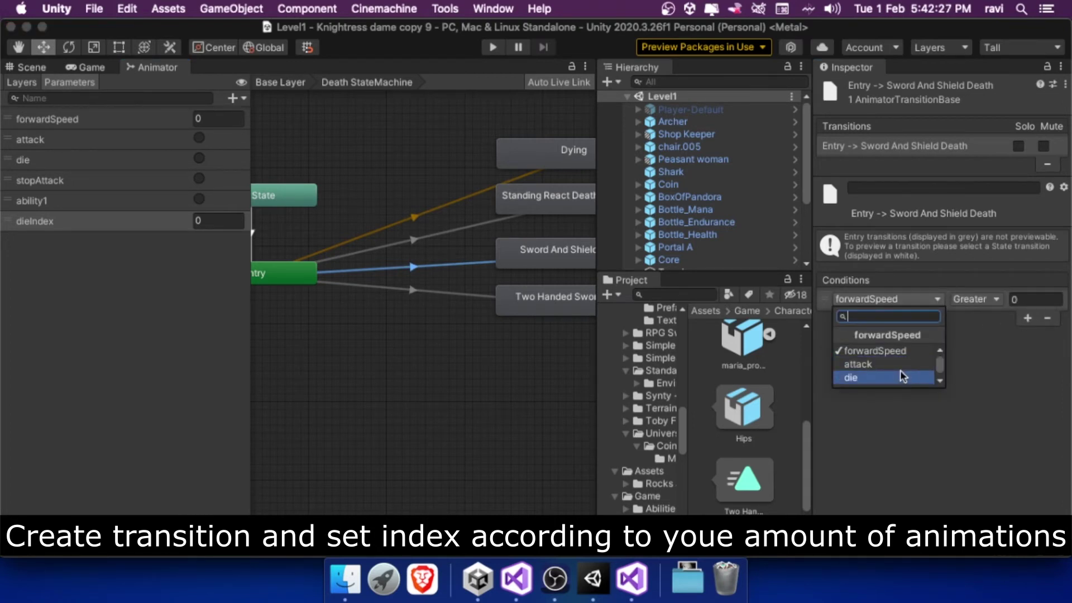
scroll(899, 370, down, 2)
click(896, 376)
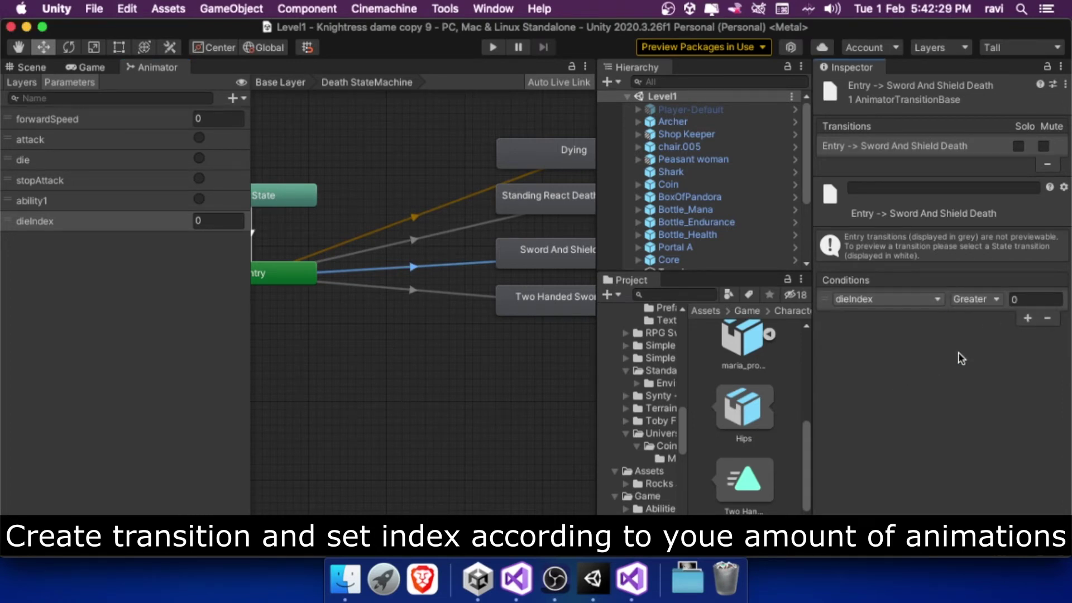
click(996, 301)
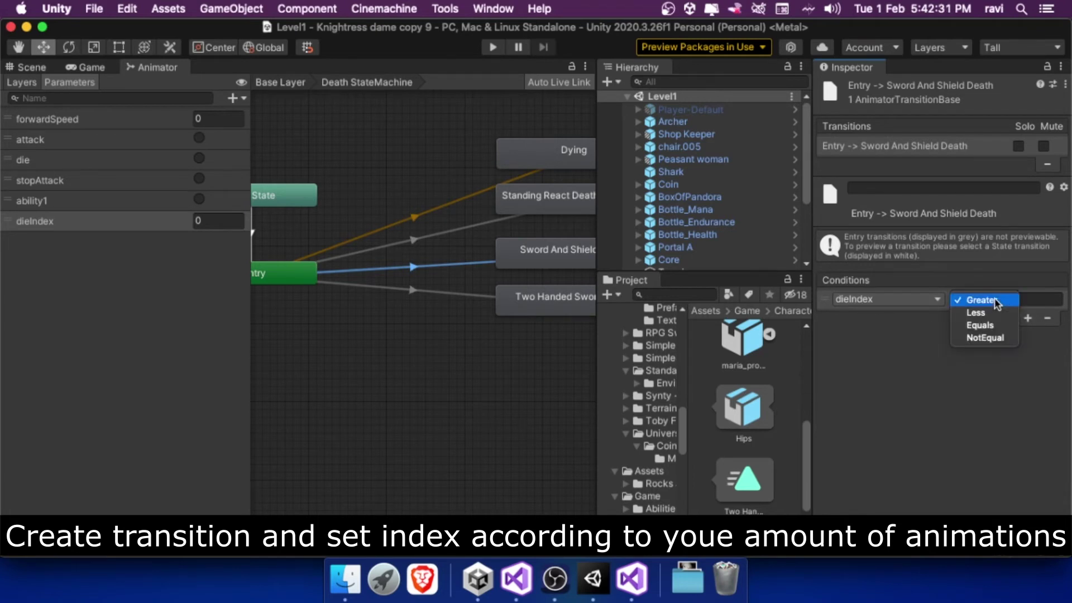
click(982, 323)
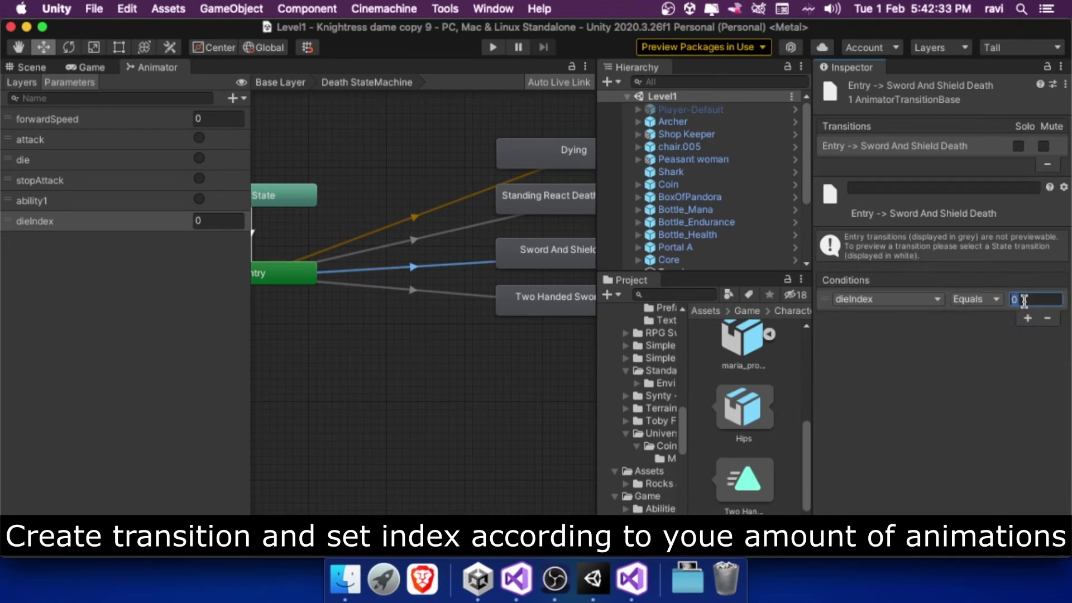
text(2)
key(Return)
Step: Make the Entry to Two Handed Sword Death transition require dieIndex Equals 3
click(416, 291)
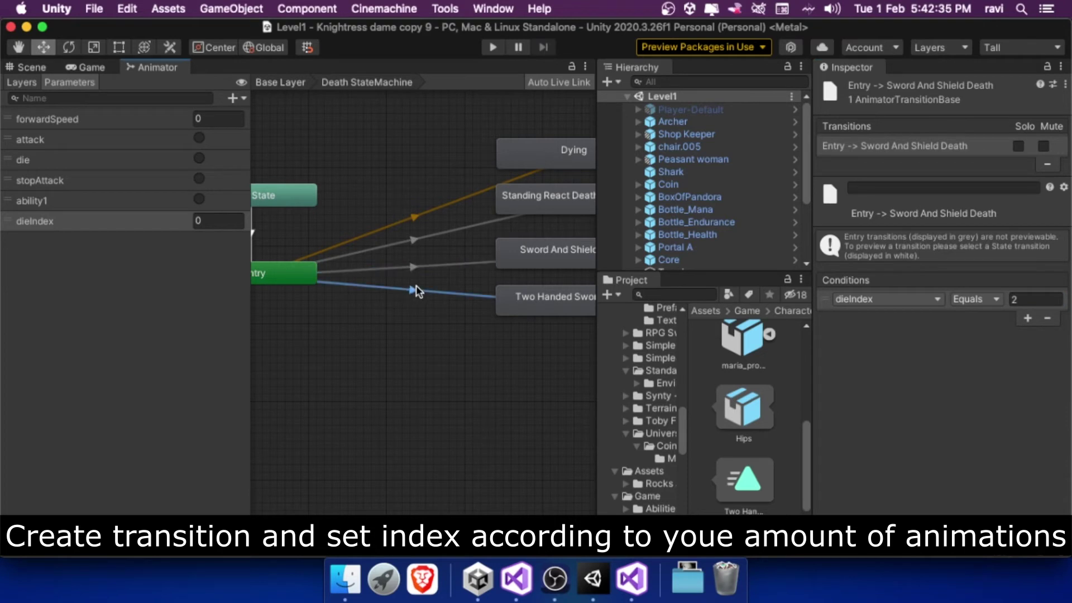
click(1029, 317)
click(935, 301)
scroll(898, 376, down, 3)
click(899, 379)
click(995, 302)
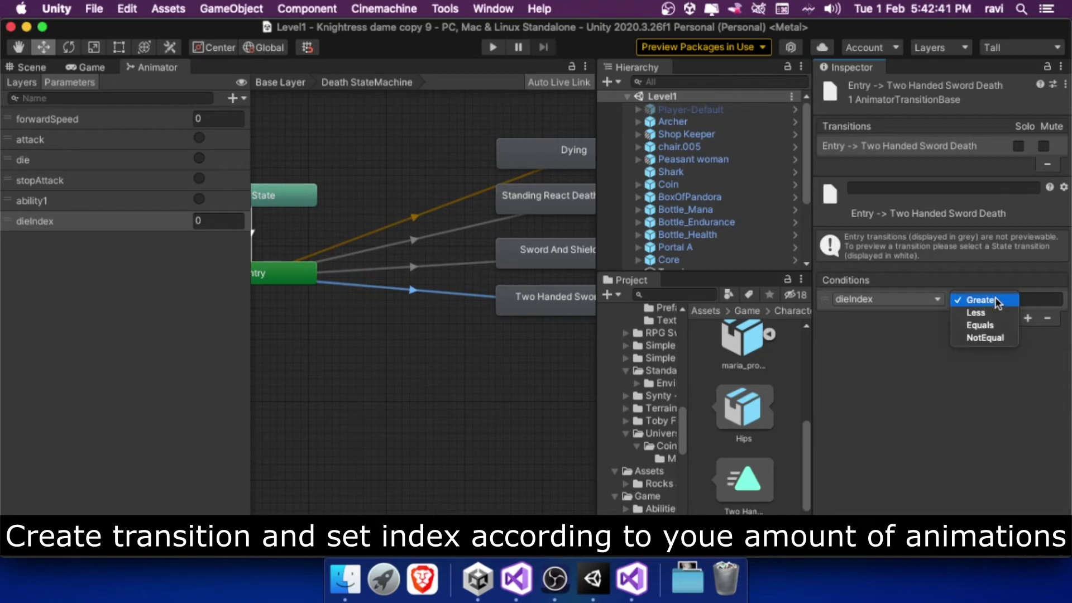
click(983, 326)
click(1031, 298)
text(3)
click(988, 409)
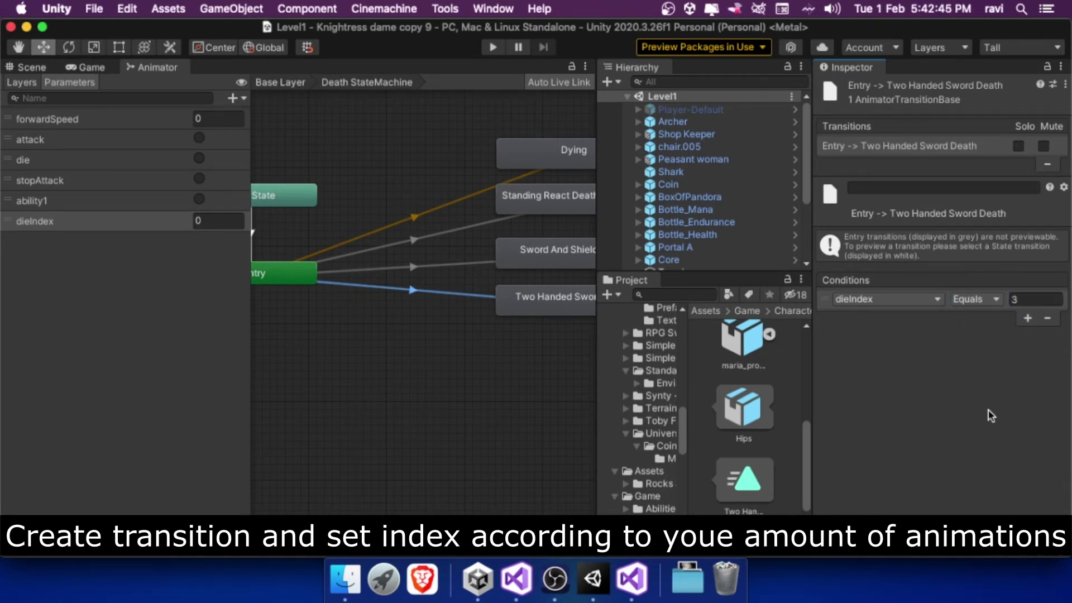
Step: Save the scene from the File menu
click(94, 8)
click(106, 82)
scroll(507, 266, down, 5)
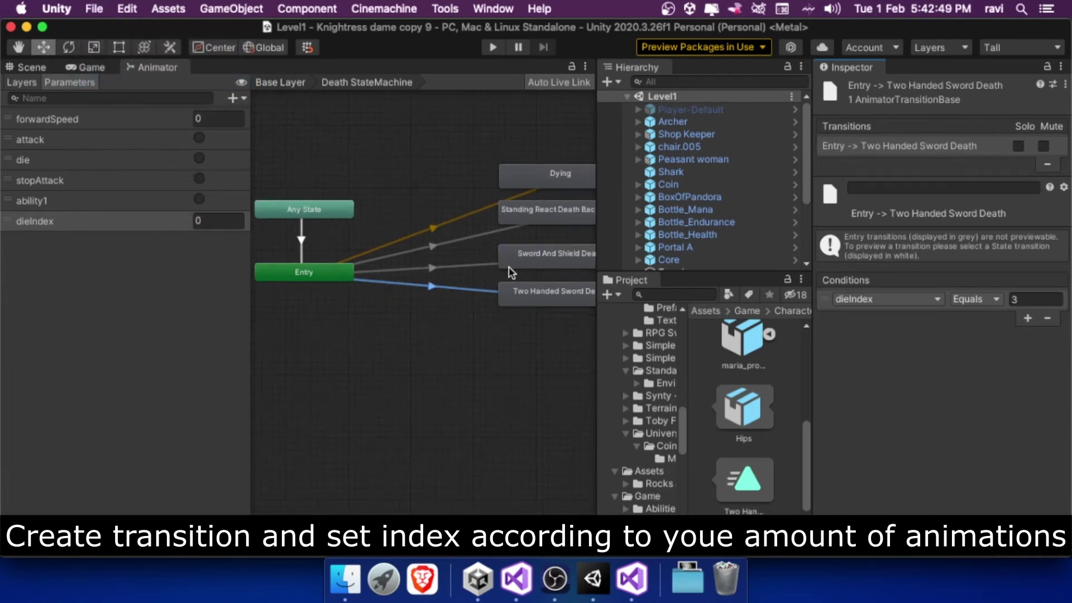
Step: Return to the Base Layer graph and select the Any State to Death StateMachine transition
scroll(508, 266, up, 3)
middle_drag(479, 247, 502, 263)
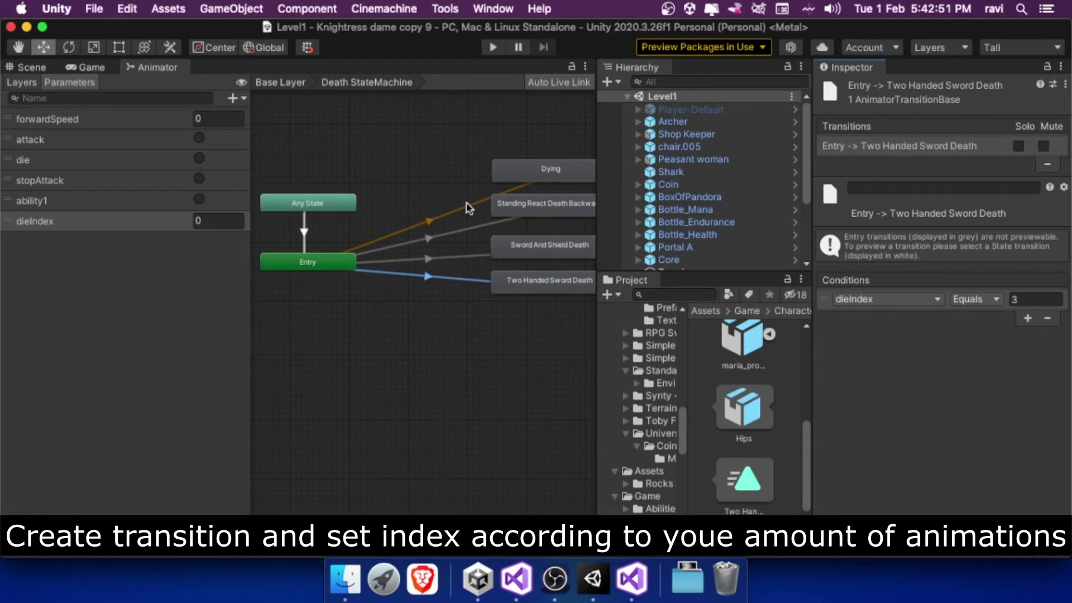
click(278, 87)
scroll(445, 310, up, 3)
scroll(445, 309, up, 3)
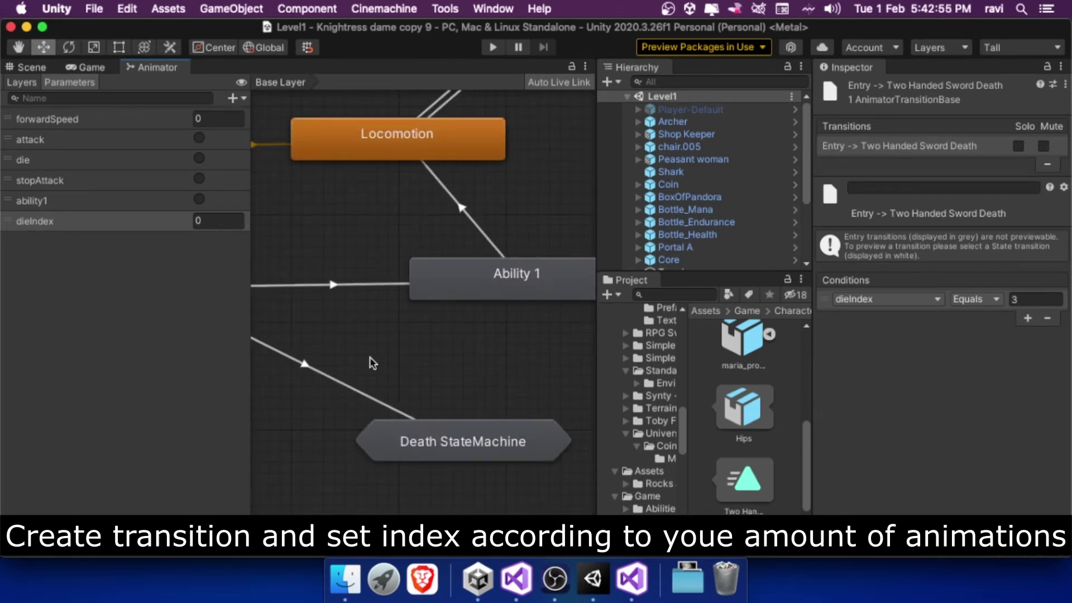
click(338, 381)
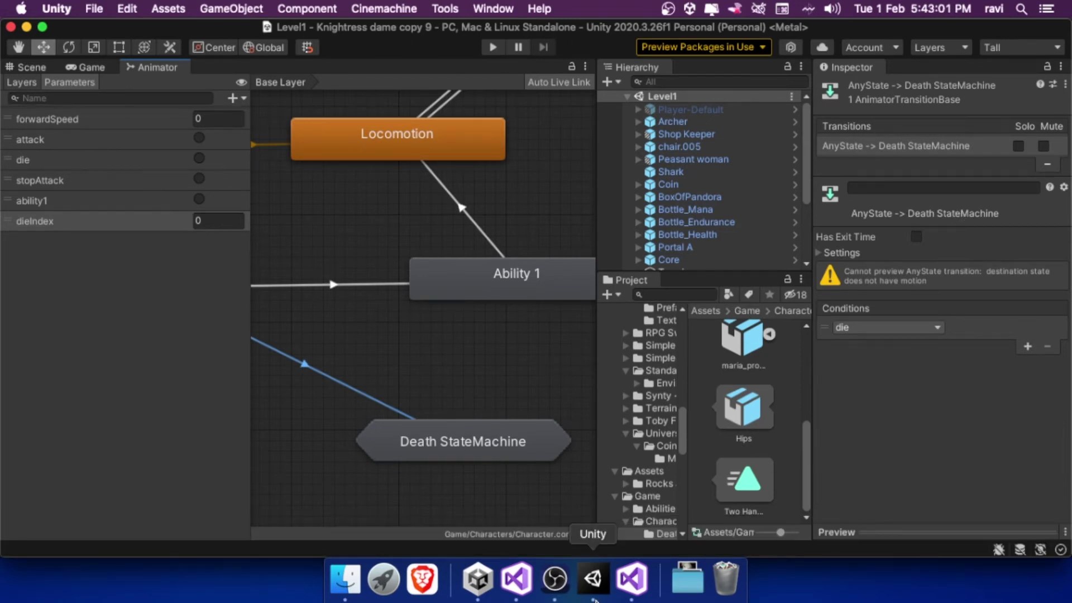
Step: Widen the Project browser and open Health from the Scripts/Attributes folder in Visual Studio
click(519, 584)
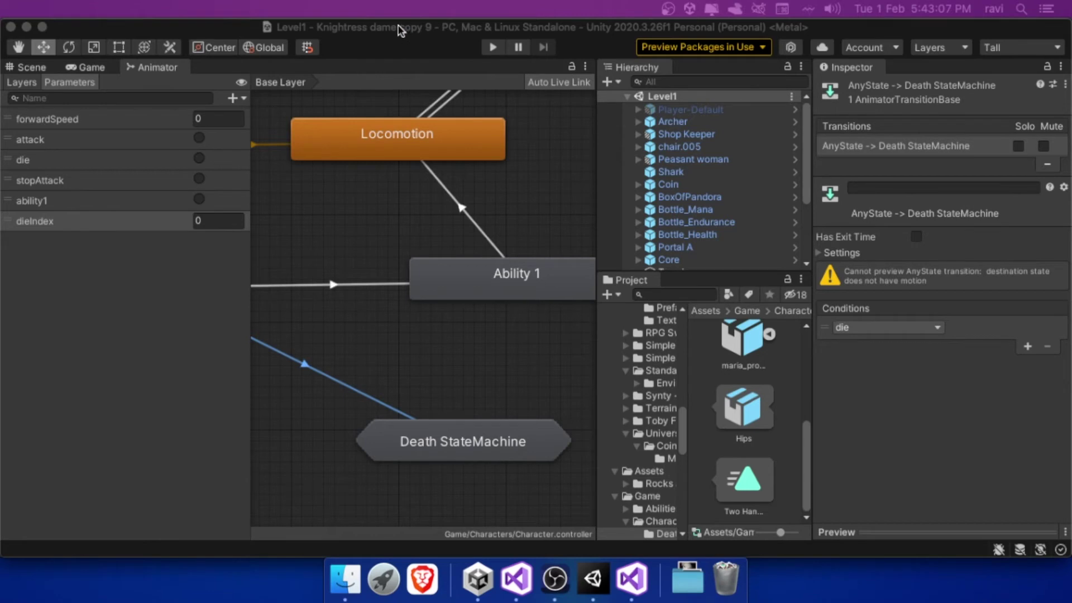
drag(398, 31, 402, 31)
drag(599, 420, 531, 418)
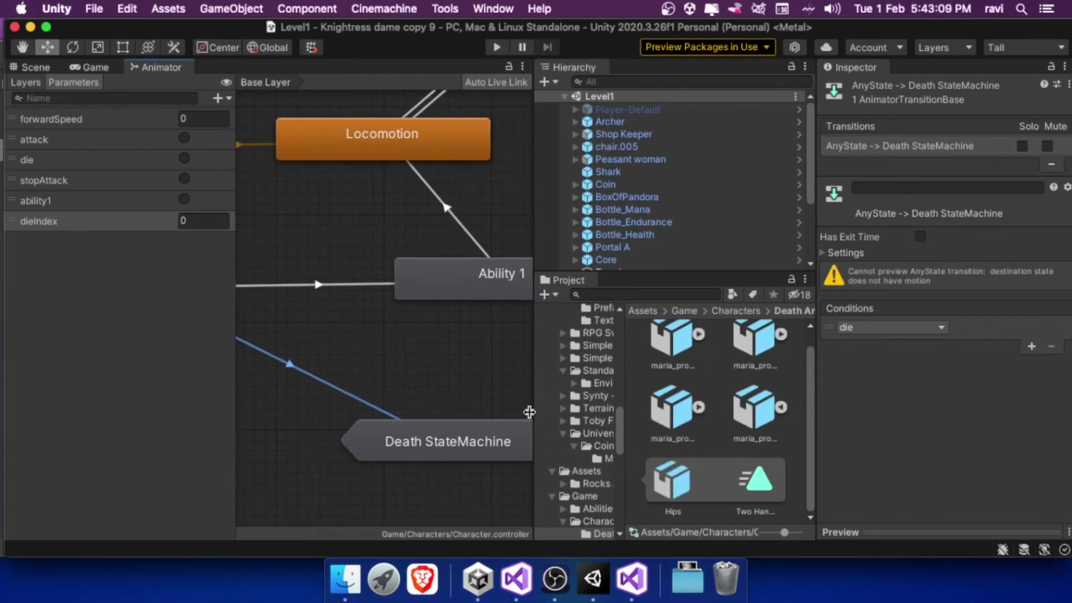
drag(622, 383, 692, 384)
scroll(609, 481, down, 10)
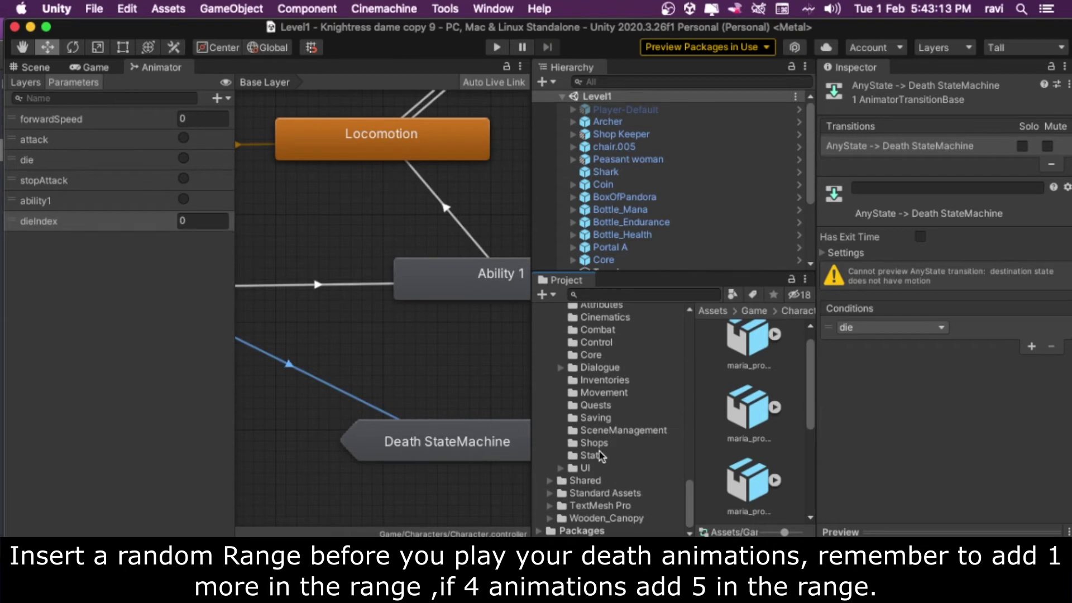
scroll(581, 502, up, 10)
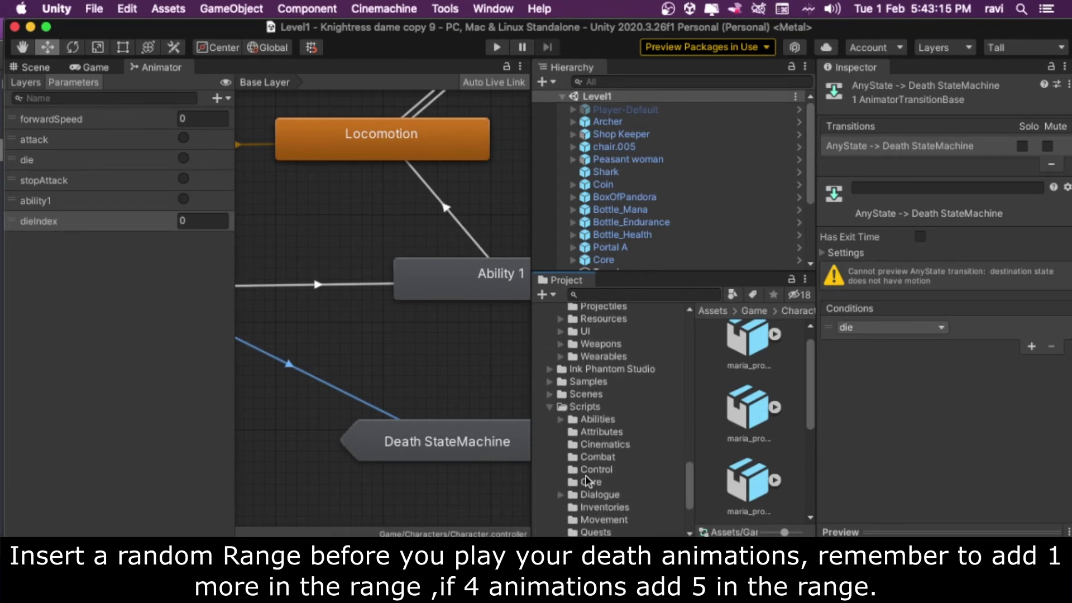
click(594, 430)
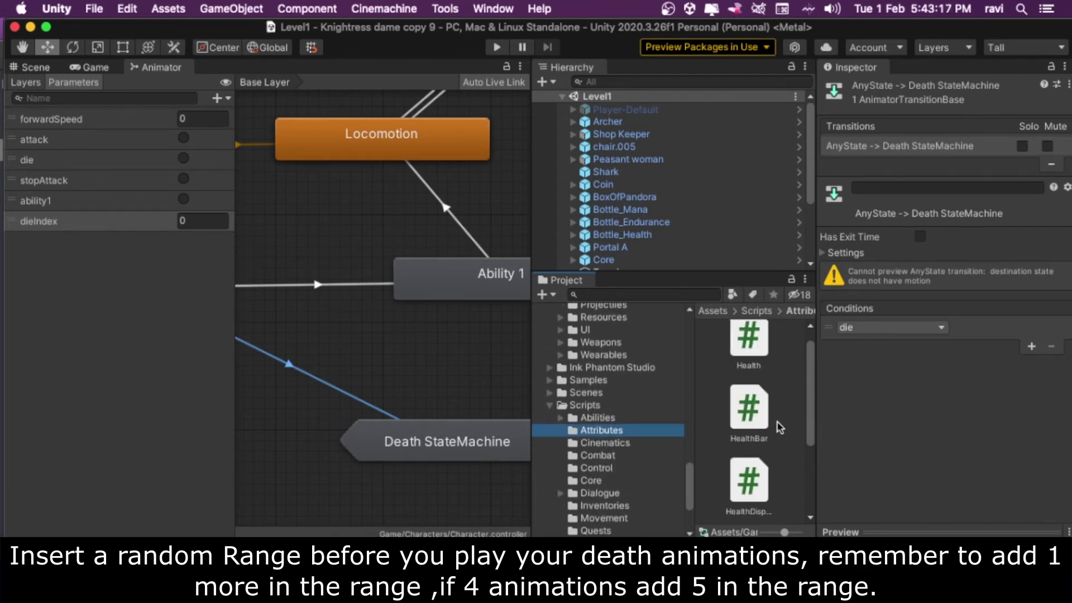
double_click(742, 368)
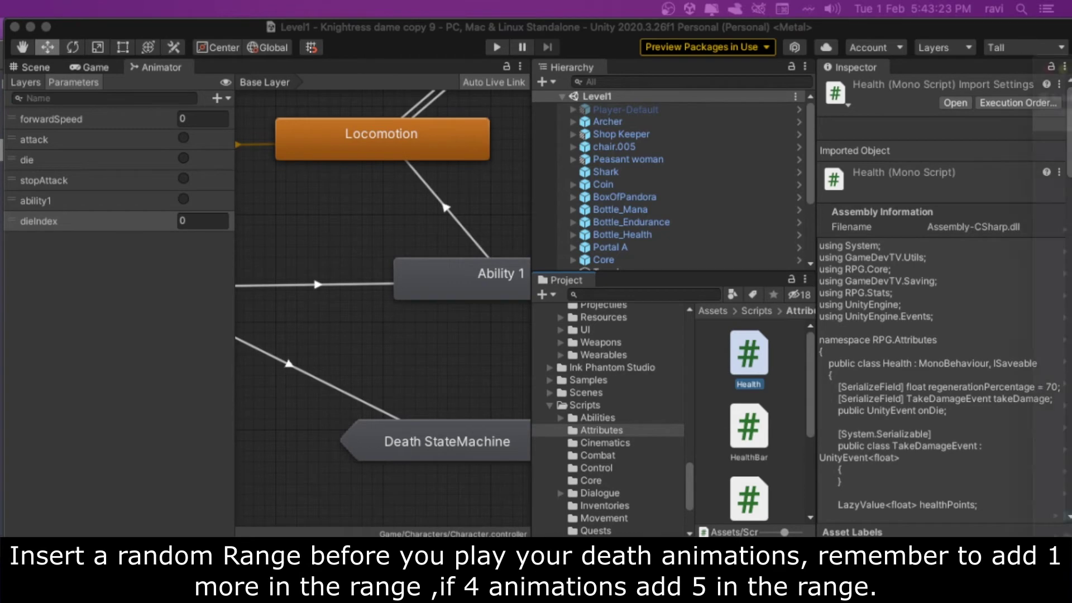
scroll(726, 324, down, 5)
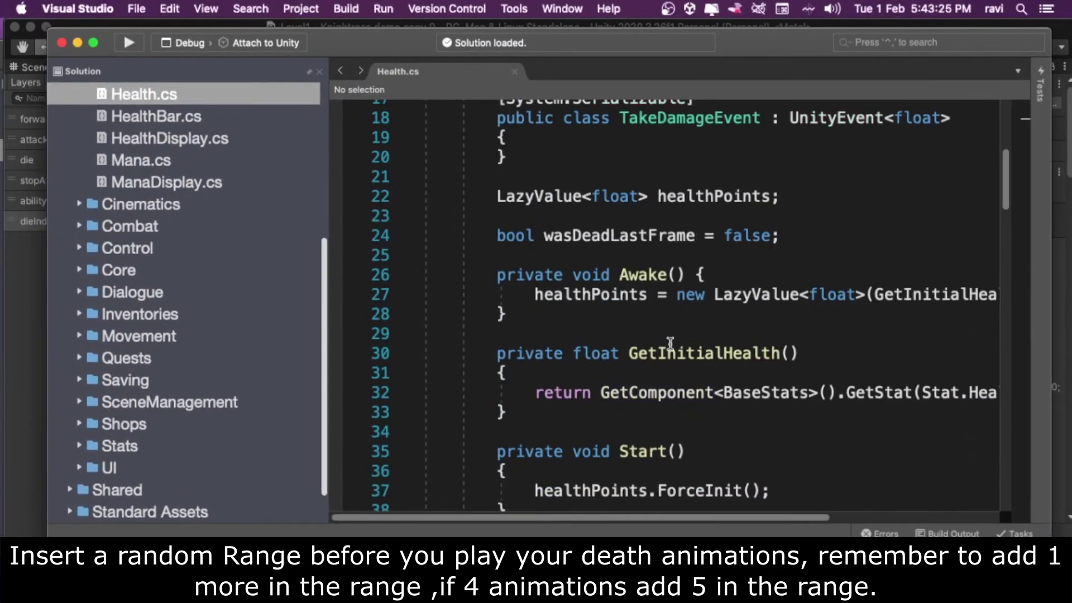
Step: Paste animator.SetInteger("deathIndex", UnityEngine.Random.Range(0, 4)); on a new line above SetTrigger("die")
scroll(671, 346, down, 5)
scroll(671, 346, down, 4)
scroll(671, 347, down, 5)
scroll(671, 346, down, 1)
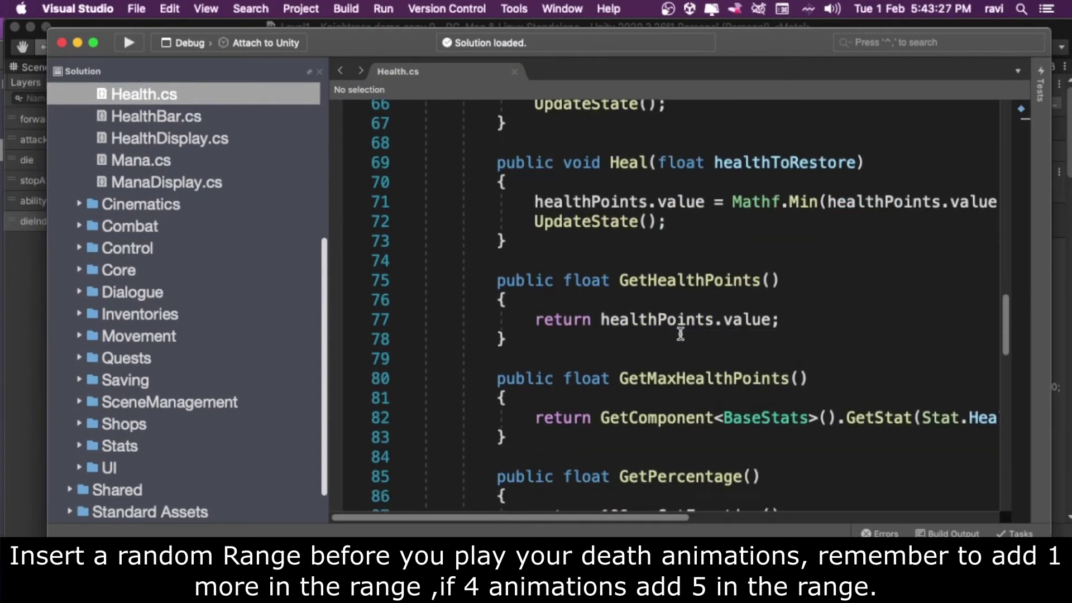
scroll(675, 335, down, 5)
scroll(634, 305, down, 1)
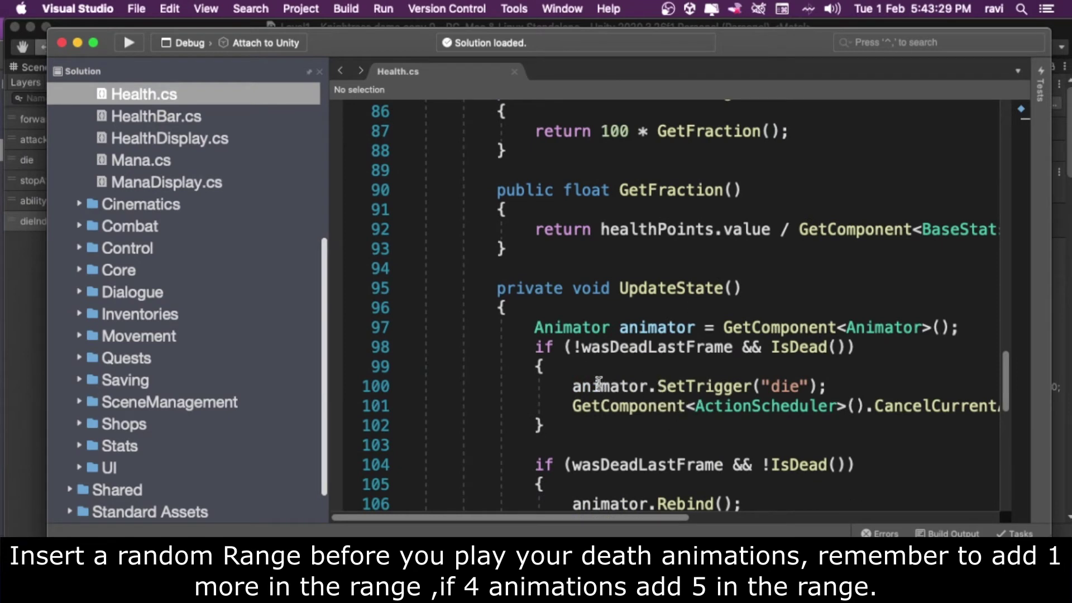
drag(569, 385, 867, 387)
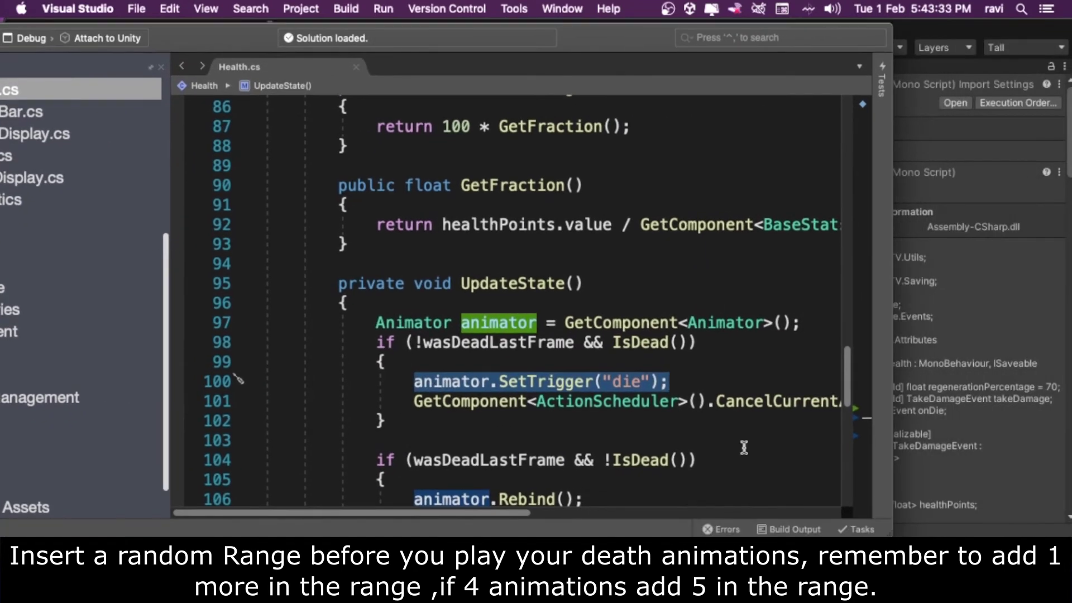
click(711, 387)
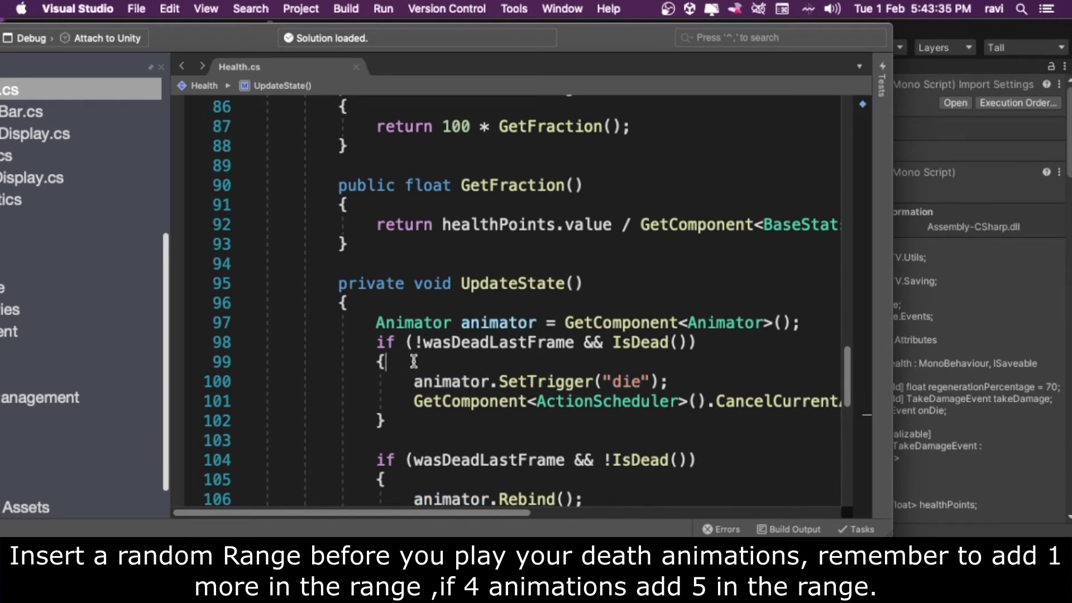
key(Return)
drag(409, 402, 718, 406)
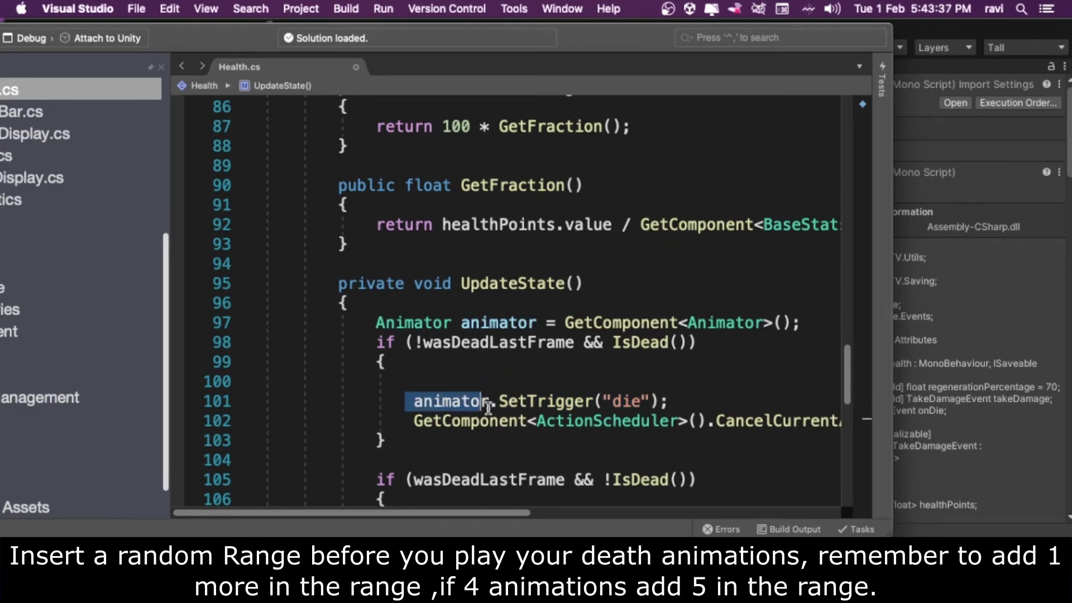
click(727, 387)
right_click(433, 371)
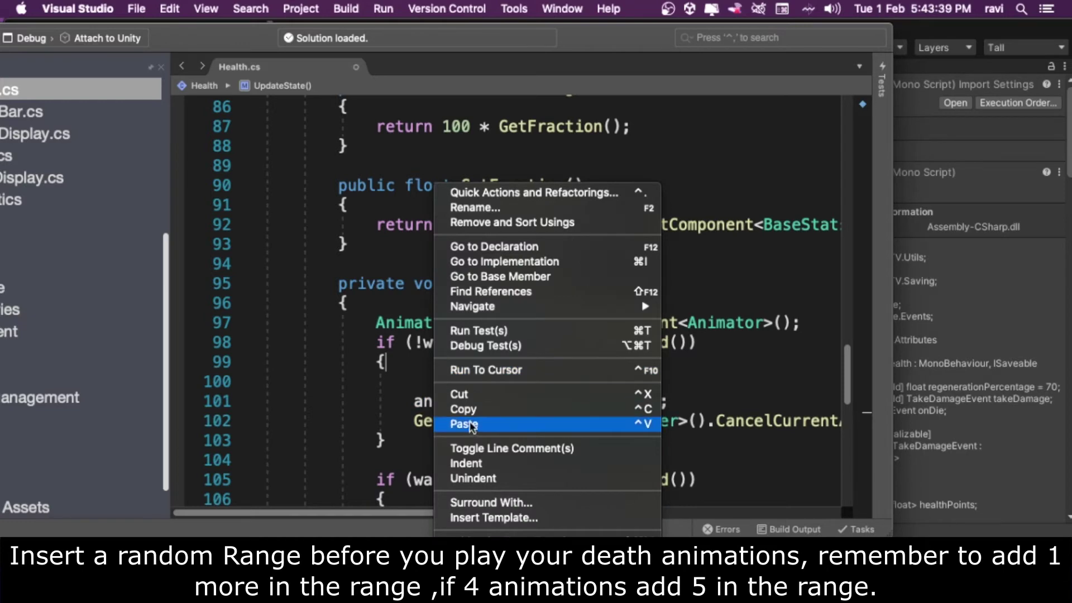
click(438, 425)
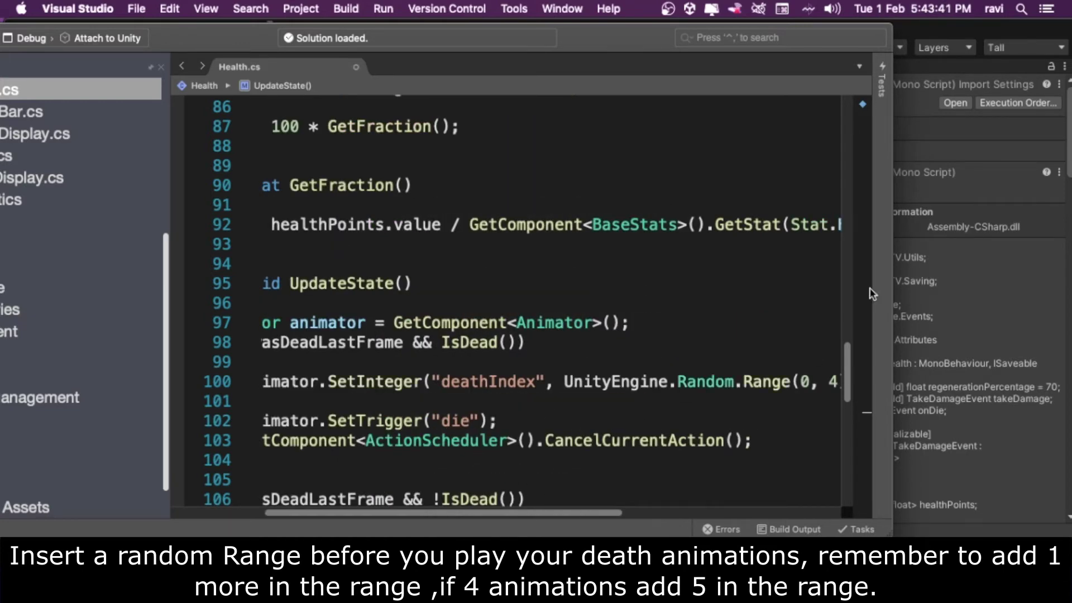
Step: Widen the code window, hide the Solution pad, and select the new SetInteger statement
drag(893, 231, 1065, 231)
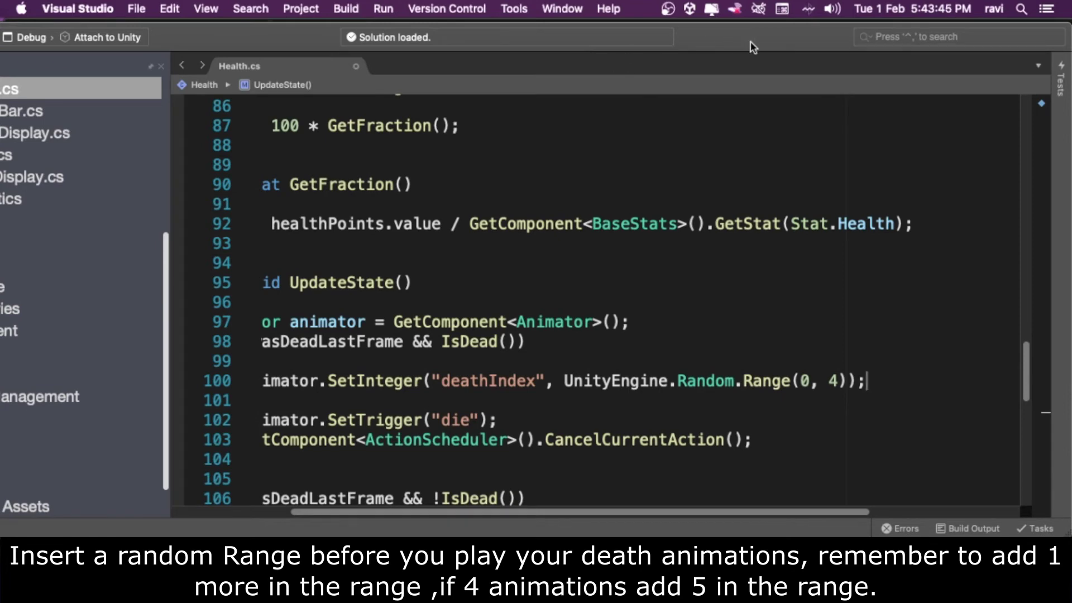
drag(751, 41, 814, 45)
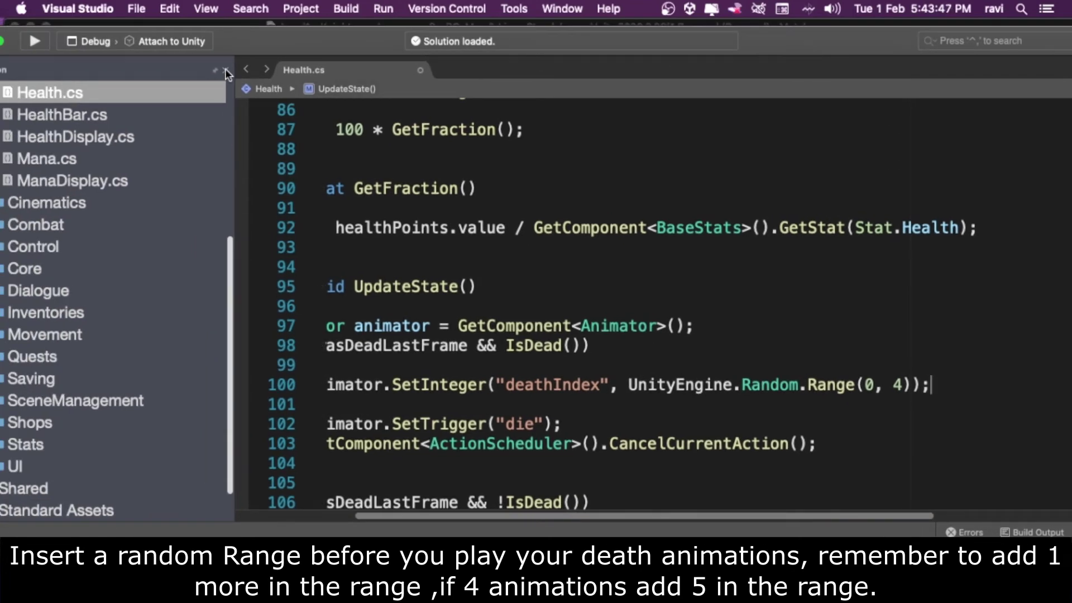
click(226, 71)
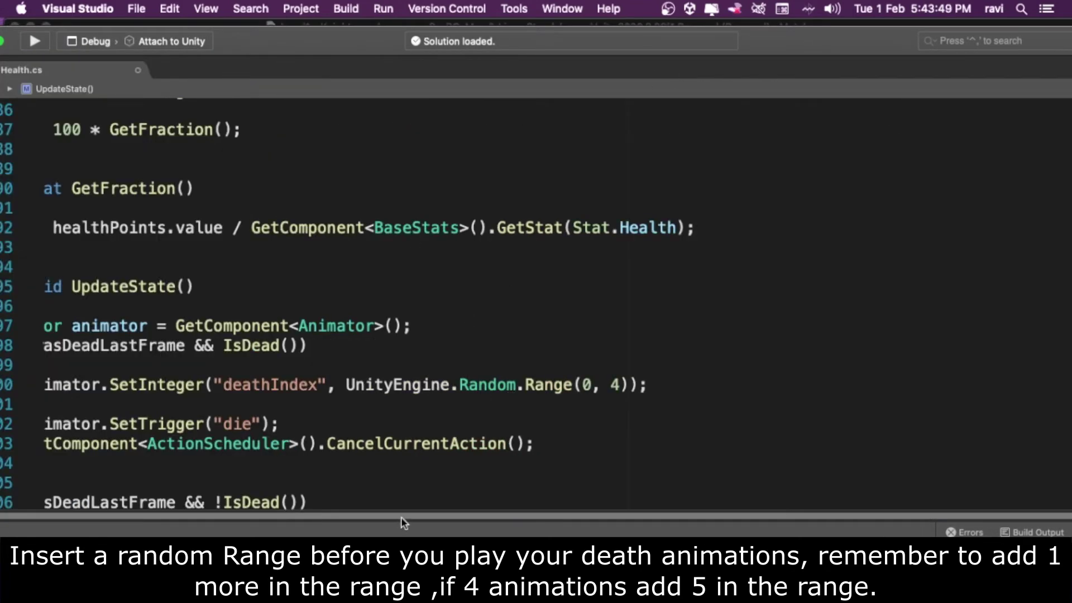
scroll(400, 517, left, 5)
scroll(224, 397, down, 1)
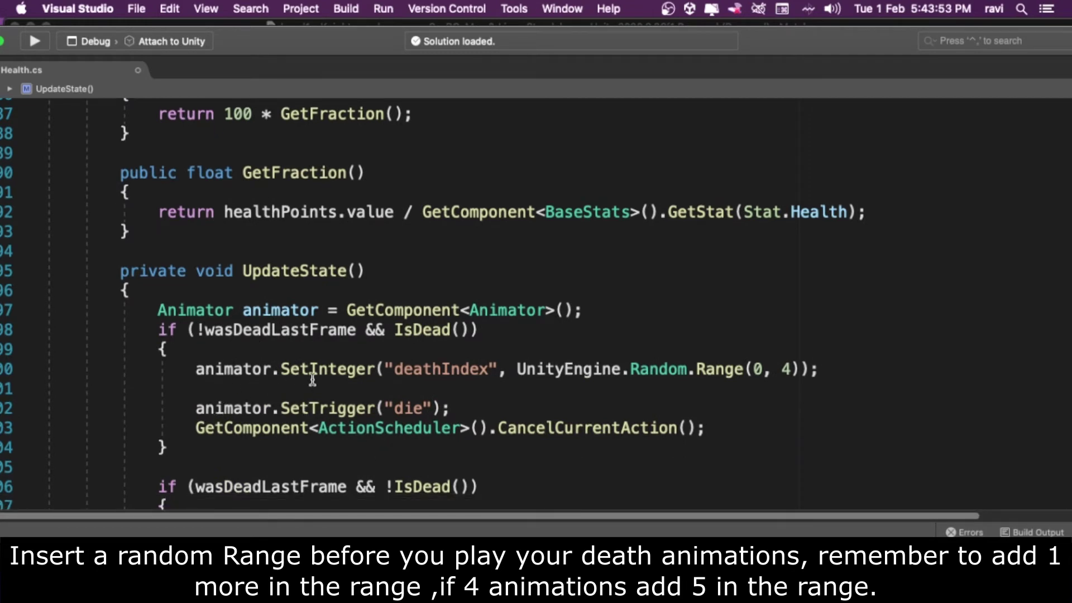
drag(280, 368, 328, 368)
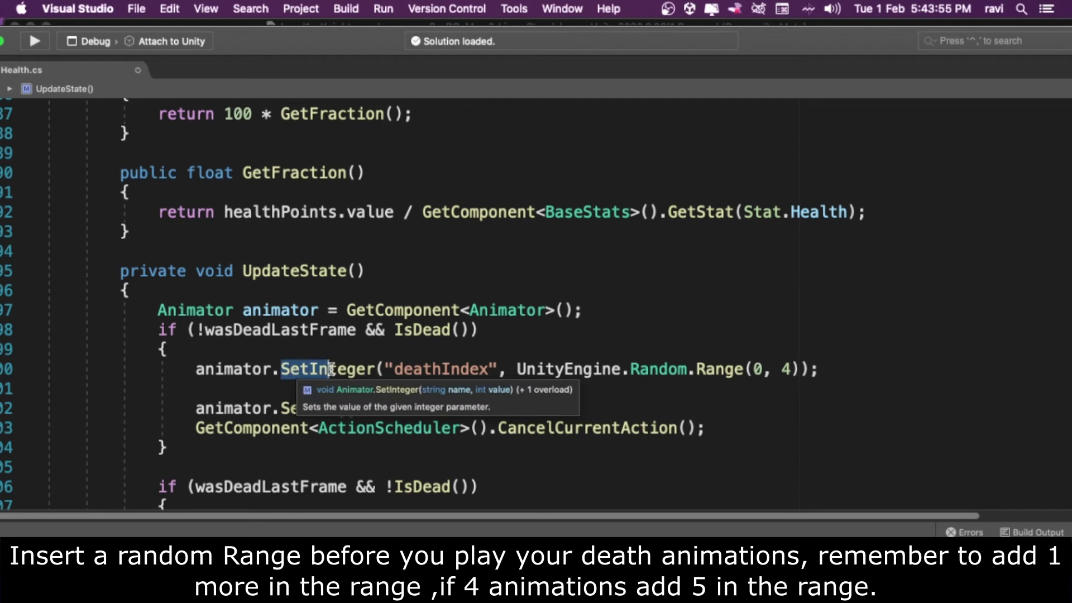
drag(187, 369, 832, 372)
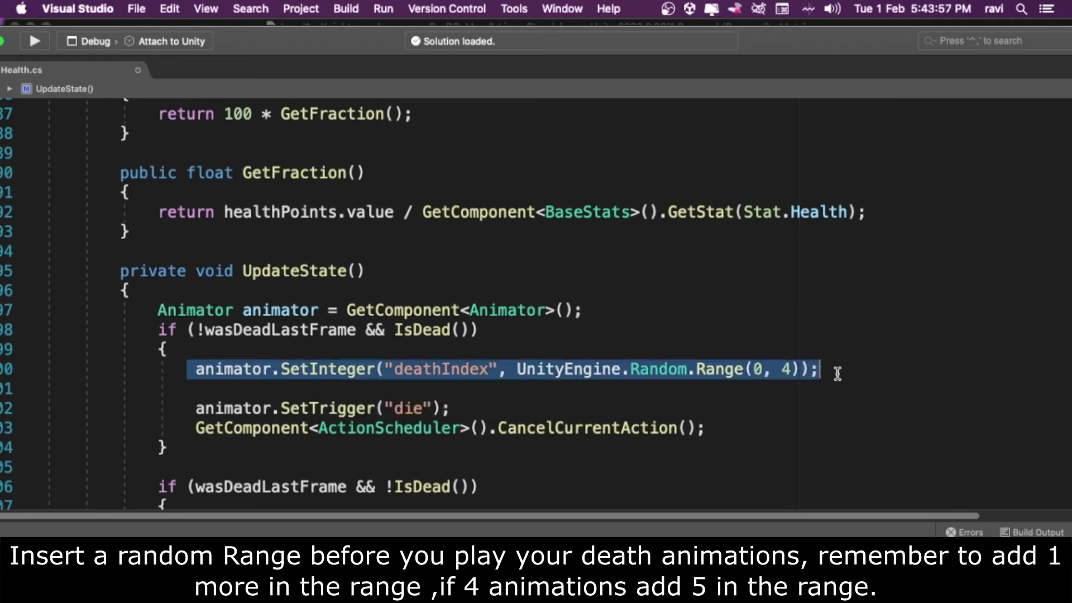
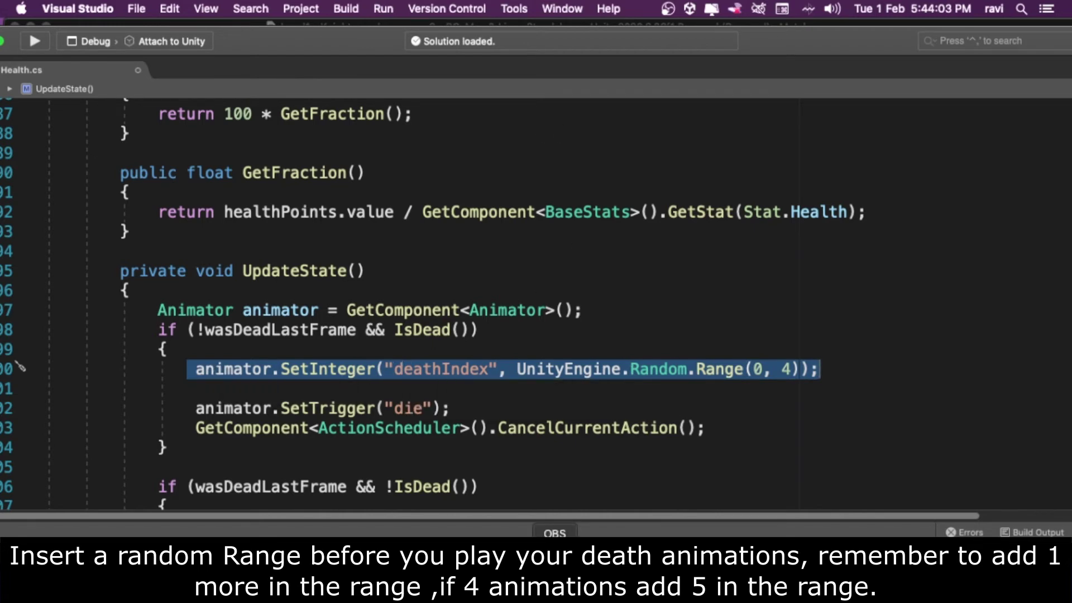
Step: Read the exact name of the dieIndex parameter in Unity's Animator Parameters list
click(593, 564)
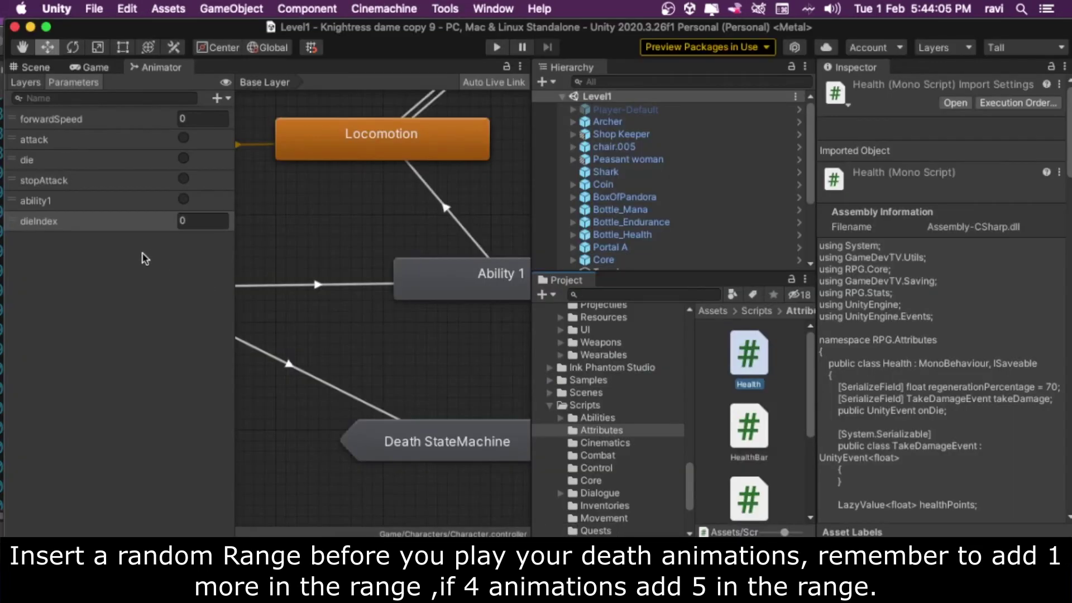
right_click(35, 219)
click(25, 269)
double_click(36, 221)
right_click(35, 220)
click(10, 259)
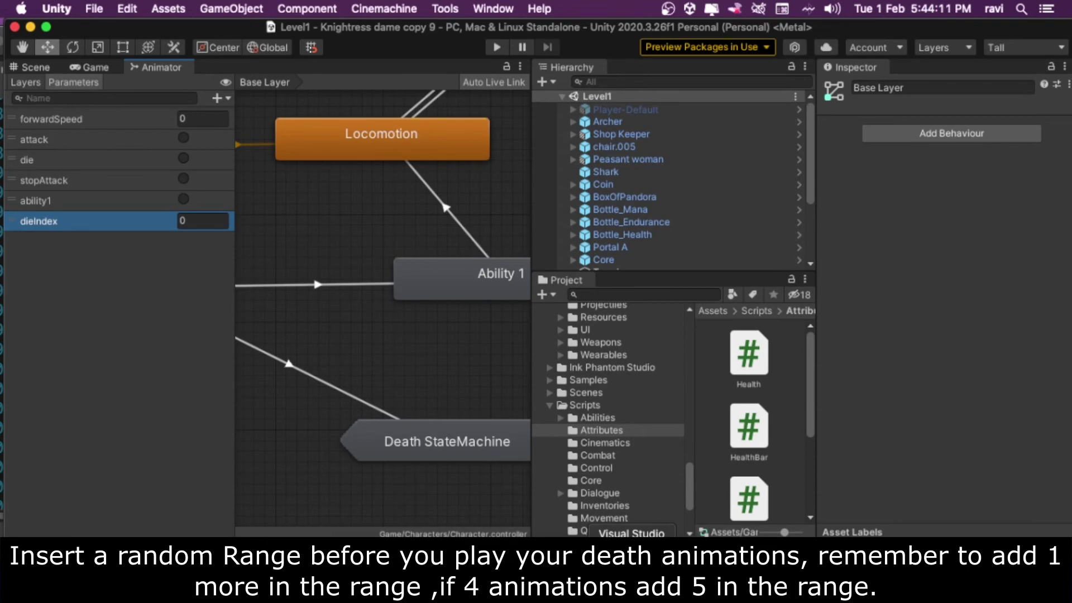
Step: Bring Visual Studio with Health.cs forward and reposition its window beside Unity
click(631, 558)
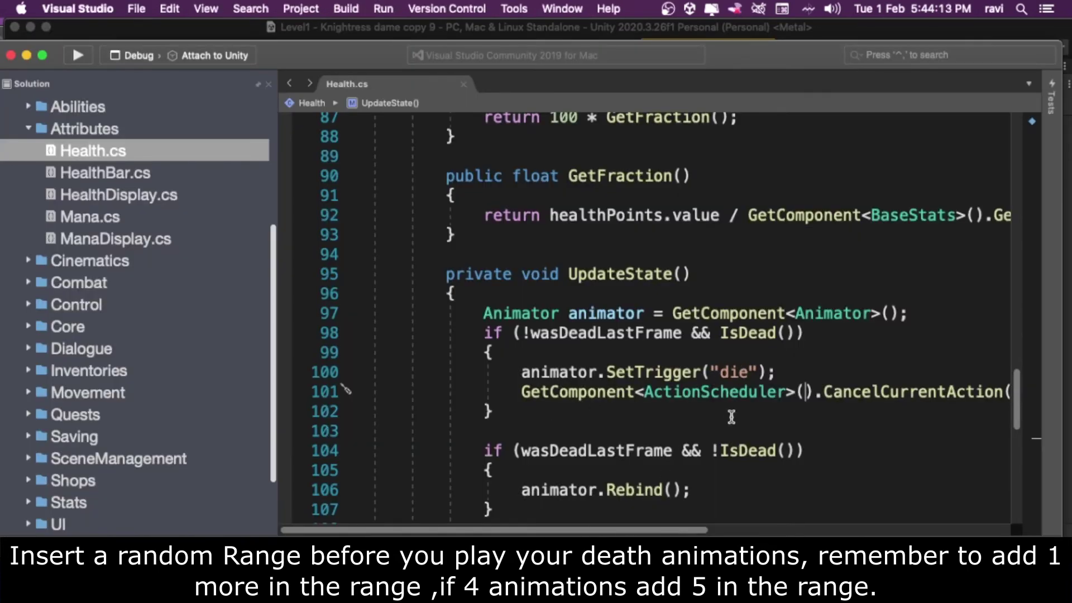
drag(780, 56, 731, 59)
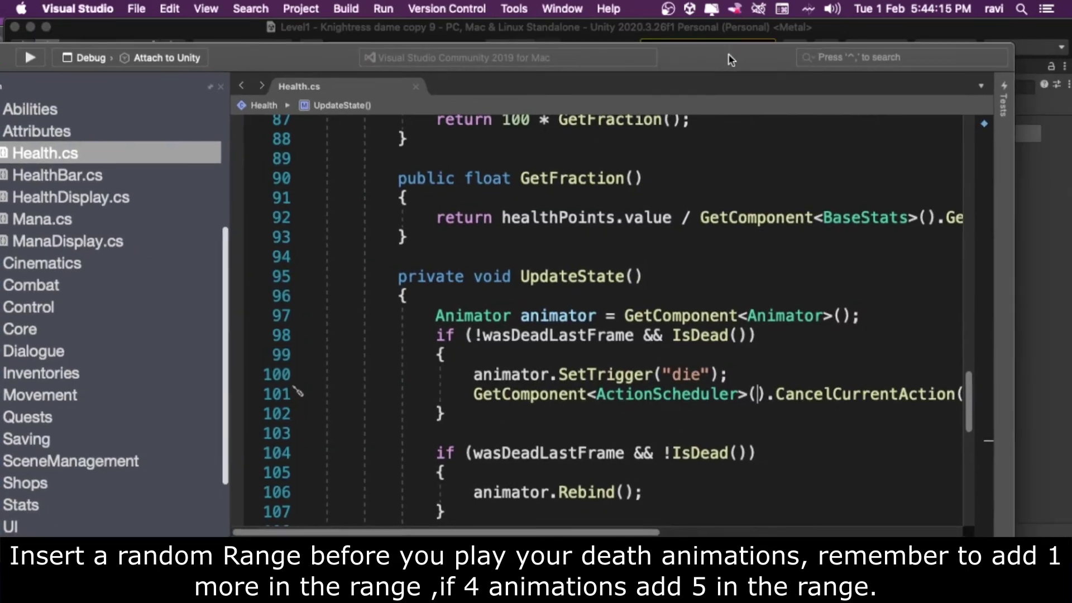
scroll(786, 425, down, 5)
scroll(772, 416, up, 3)
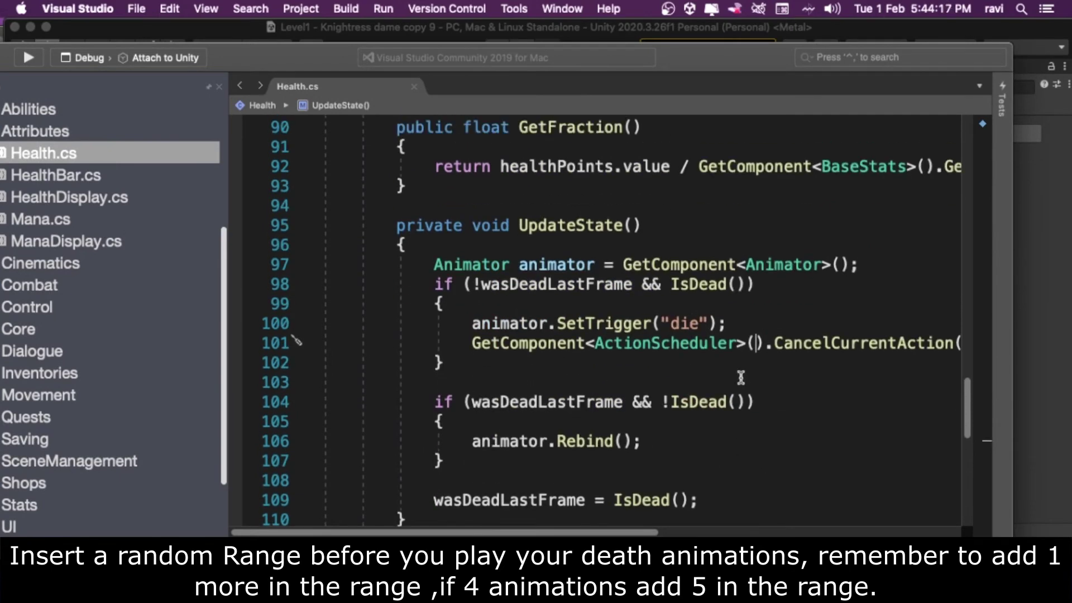
drag(537, 43, 683, 73)
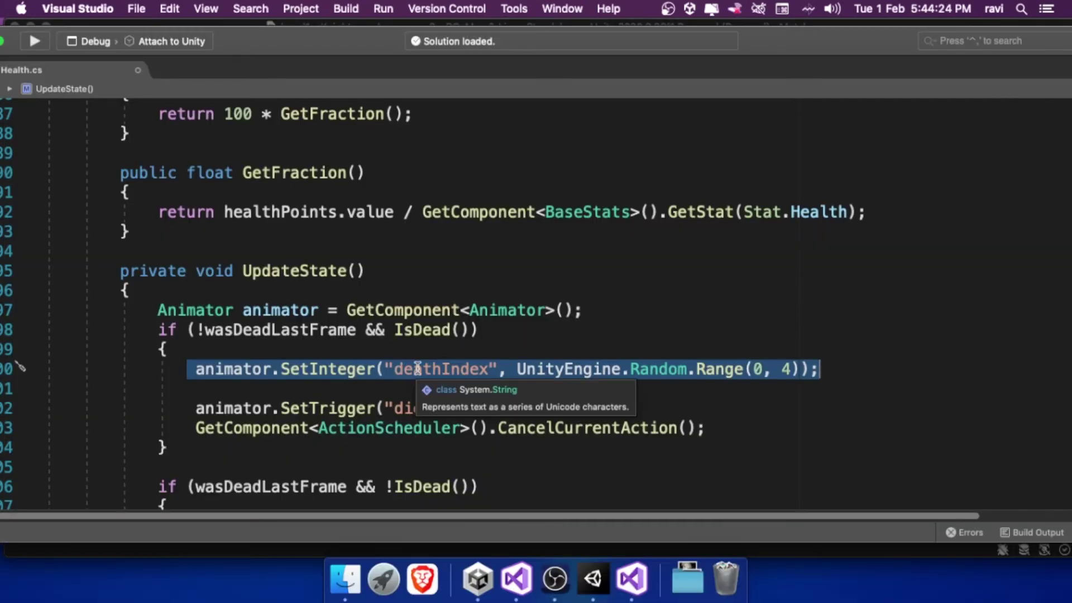
Step: Change the SetInteger string on Health.cs line 100 from 'deathIndex' to 'dieIndex'
click(425, 369)
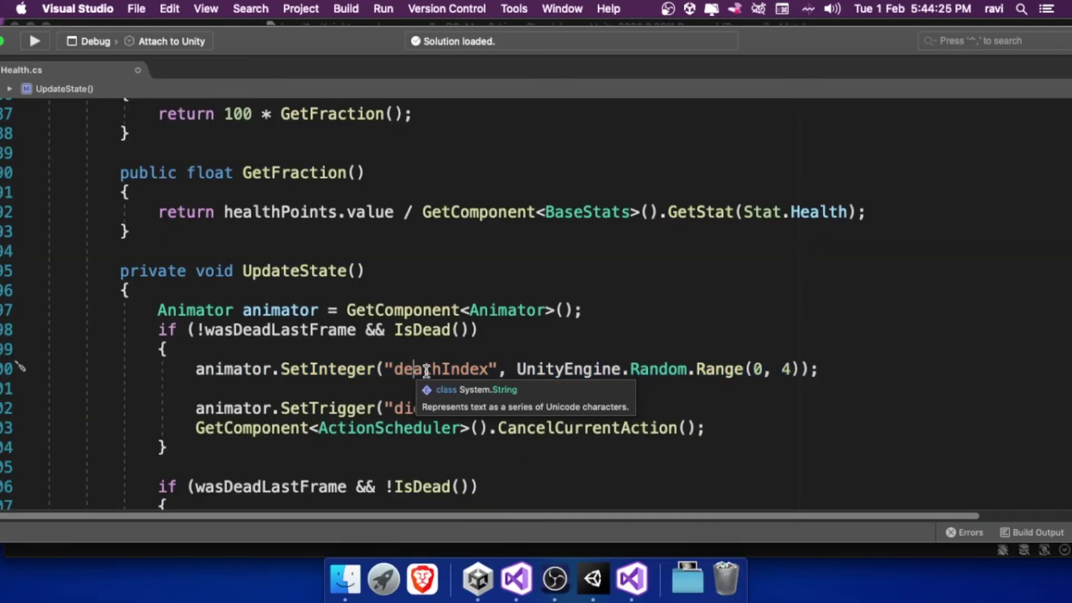
key(BackSpace)
key(BackSpace)
key(BackSpace)
key(BackSpace)
text(ie)
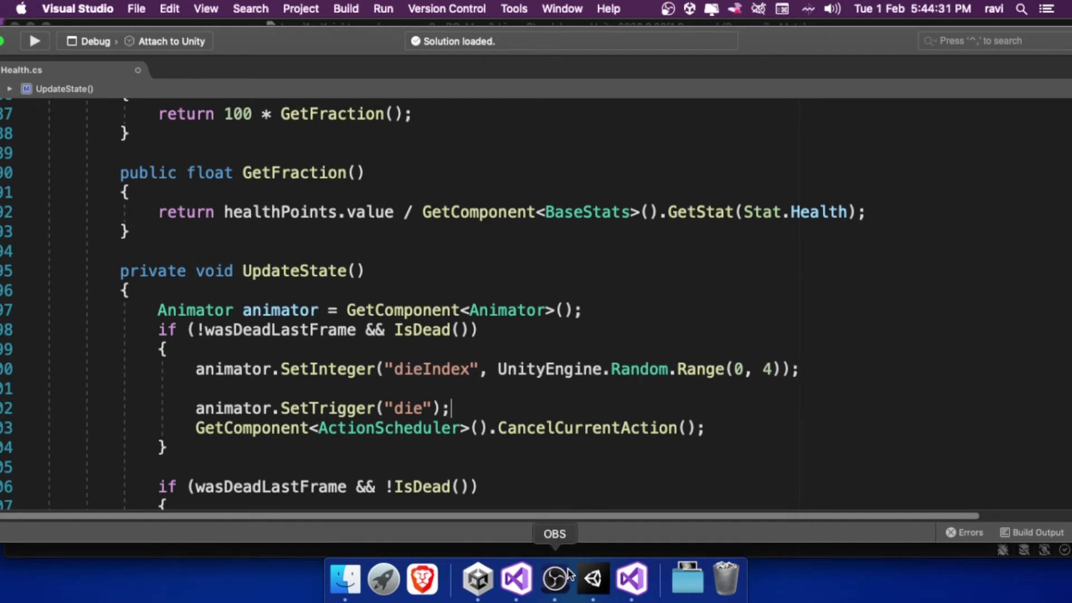
click(593, 579)
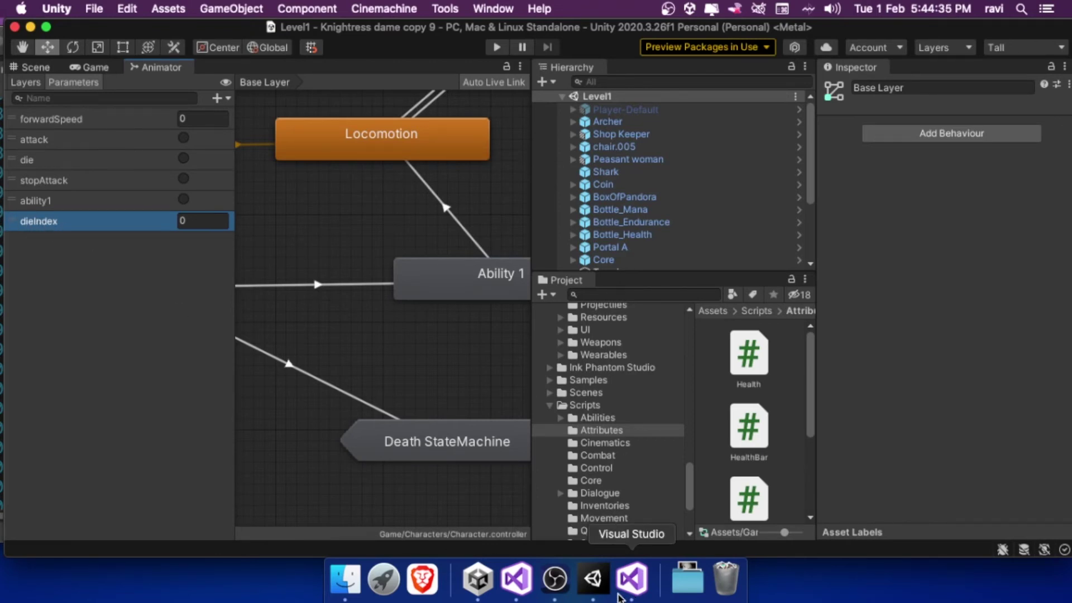
click(516, 579)
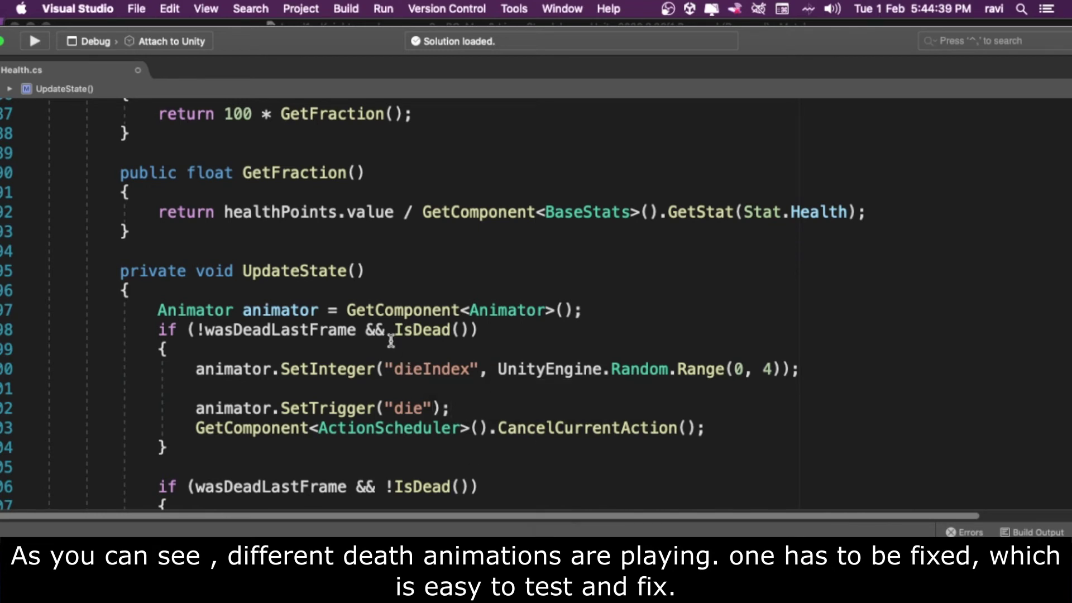
drag(395, 369, 471, 373)
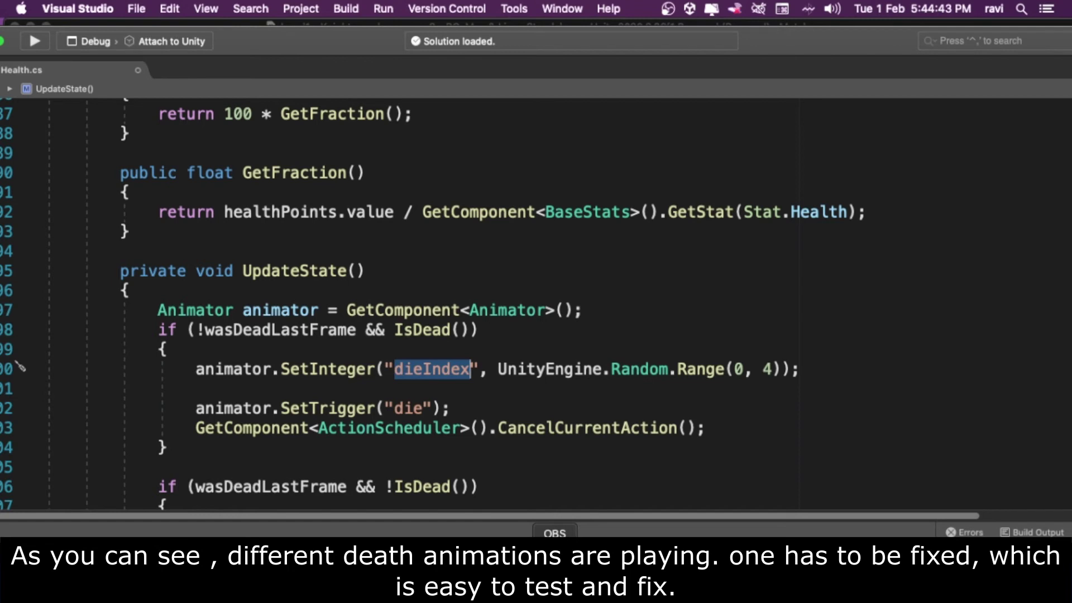
click(596, 566)
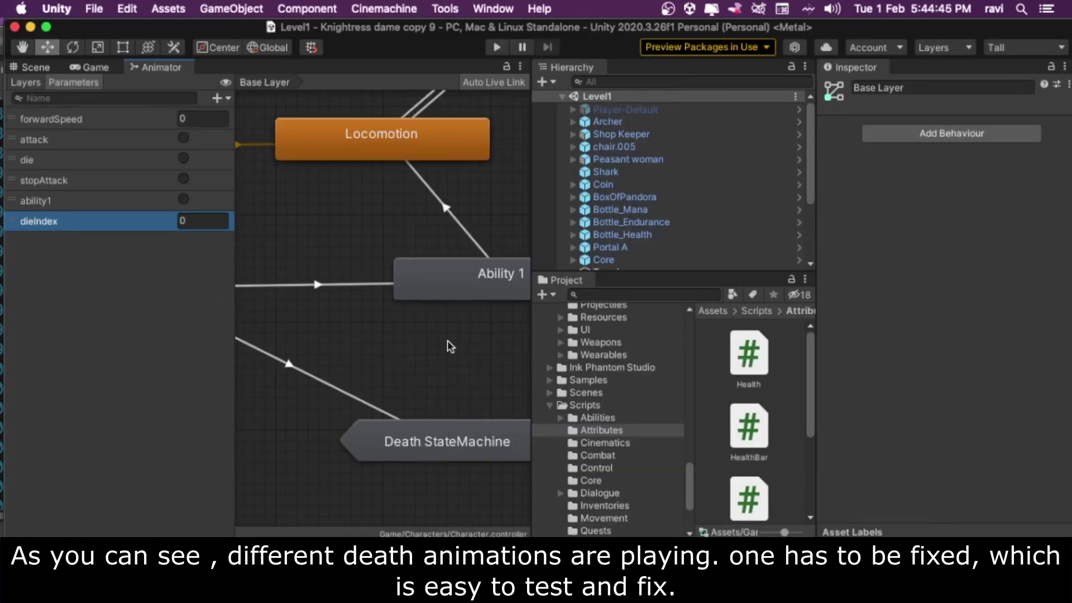
Step: Zoom out the Animator and open Death StateMachine to view its four death states
scroll(449, 342, down, 5)
click(445, 388)
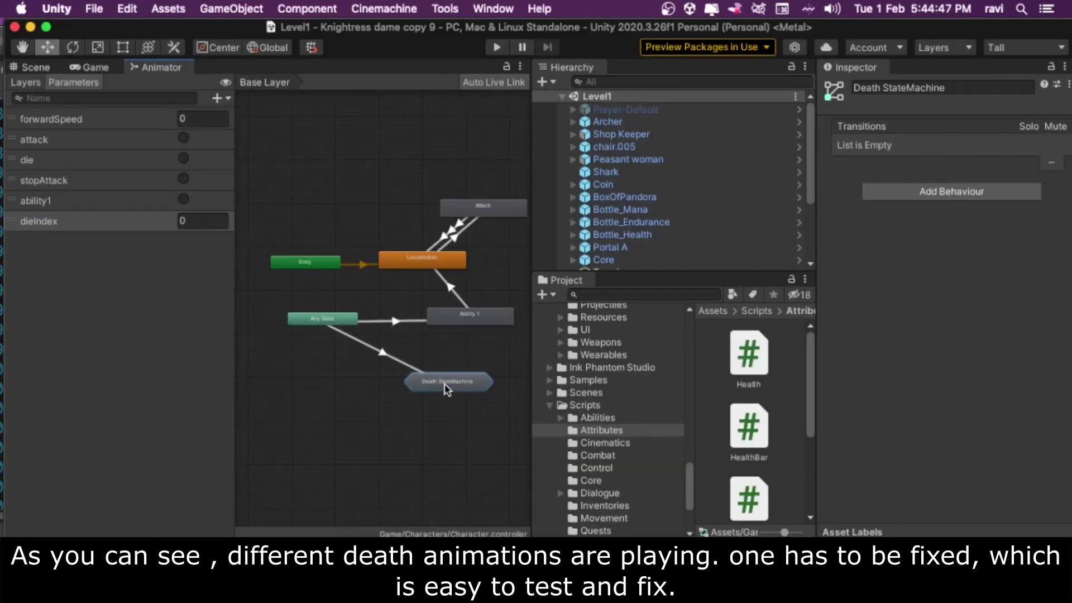
double_click(445, 388)
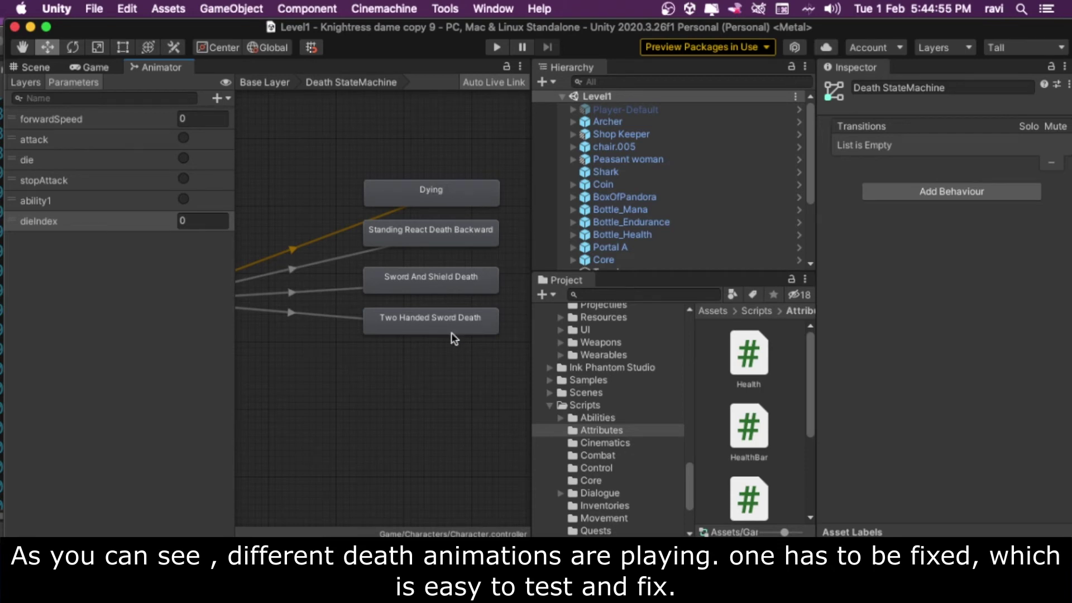
click(509, 586)
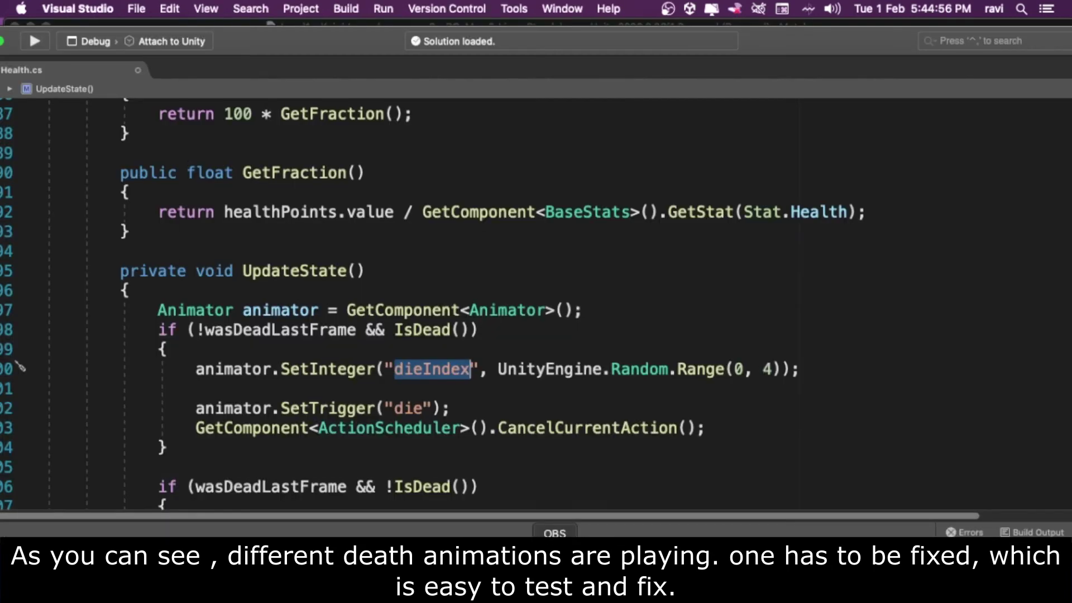
Step: Temporarily change the Random.Range upper bound from 4 to 5
click(771, 369)
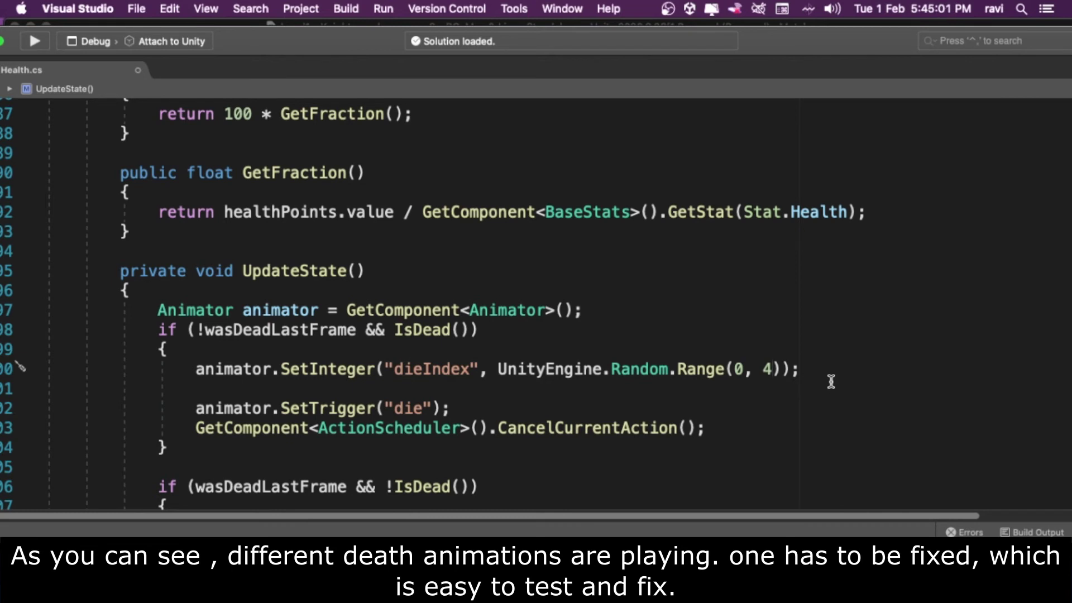
key(BackSpace)
text(5)
click(862, 413)
click(122, 10)
click(771, 369)
Step: Restore Random.Range(0, 4) and save all files in Visual Studio
key(BackSpace)
text(4)
click(806, 447)
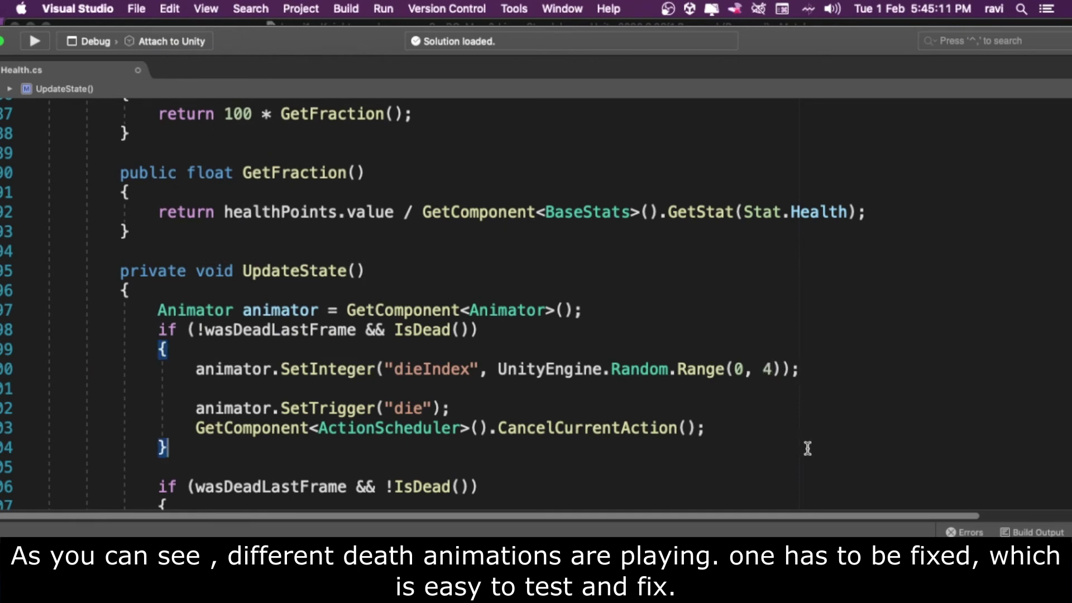
click(139, 11)
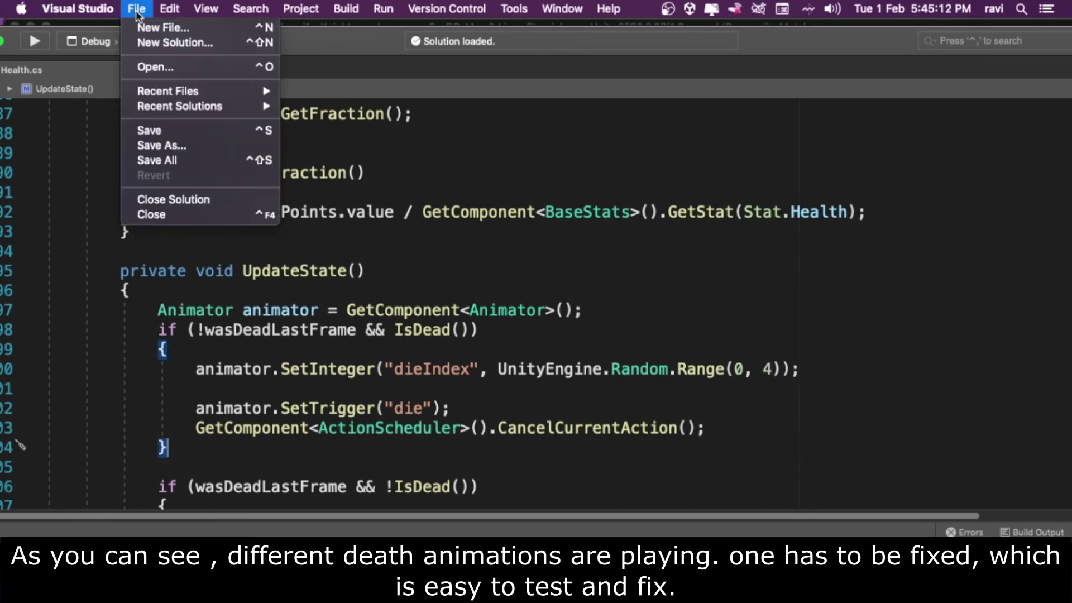
click(178, 161)
drag(169, 366, 720, 382)
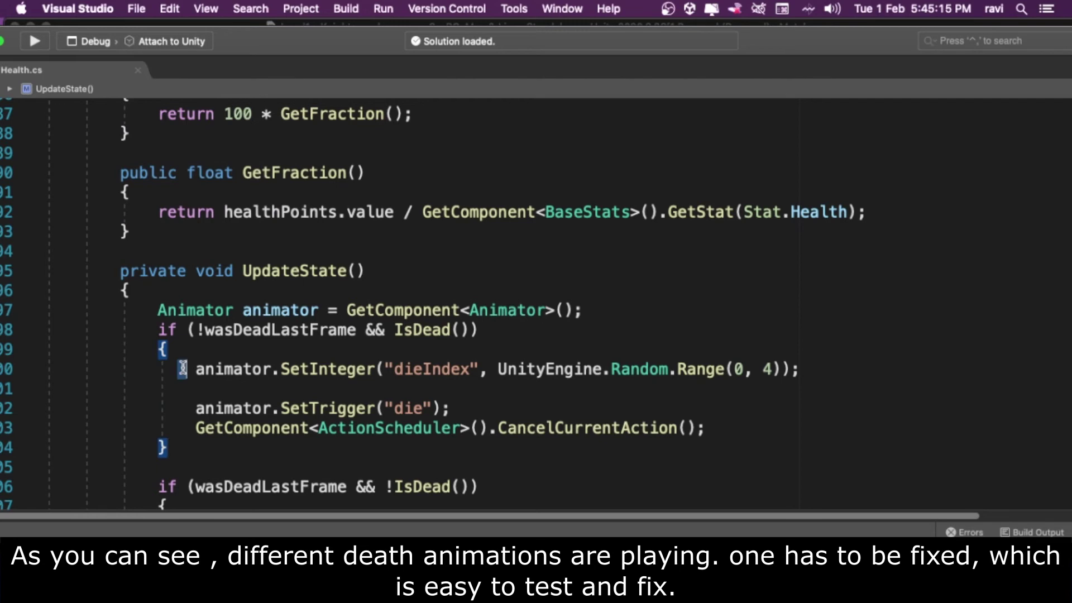
click(812, 462)
Step: Return the Animator to the Base Layer graph and enter Play mode
click(593, 561)
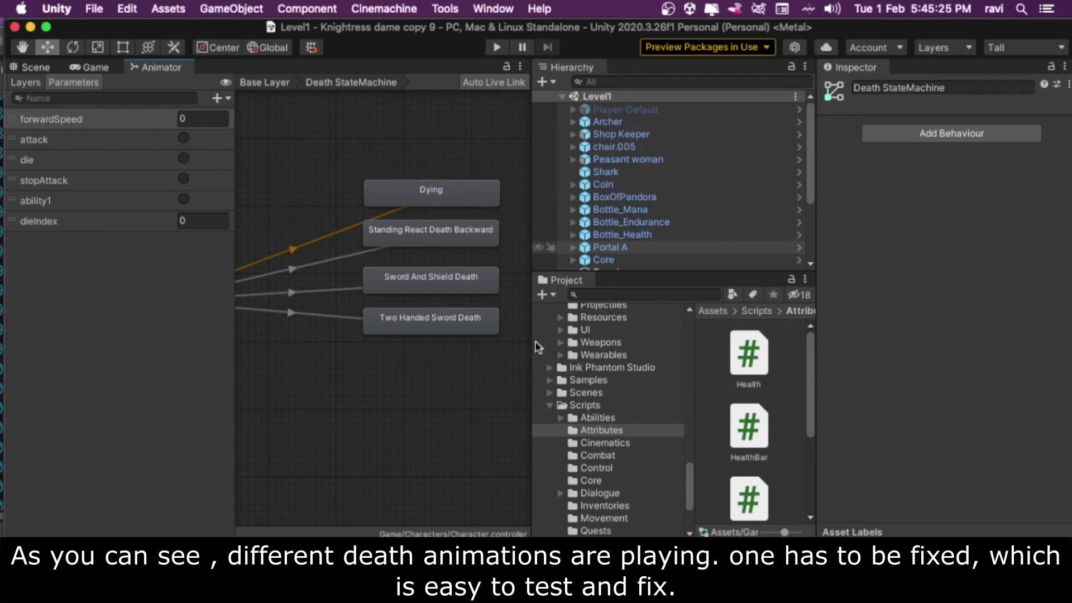
scroll(377, 264, down, 3)
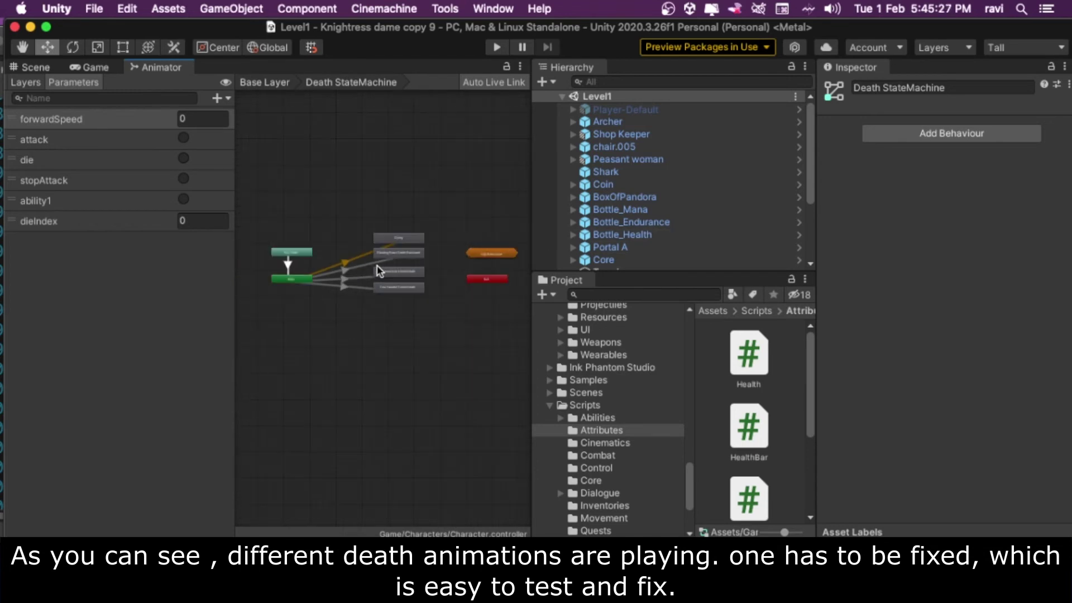
scroll(377, 265, down, 2)
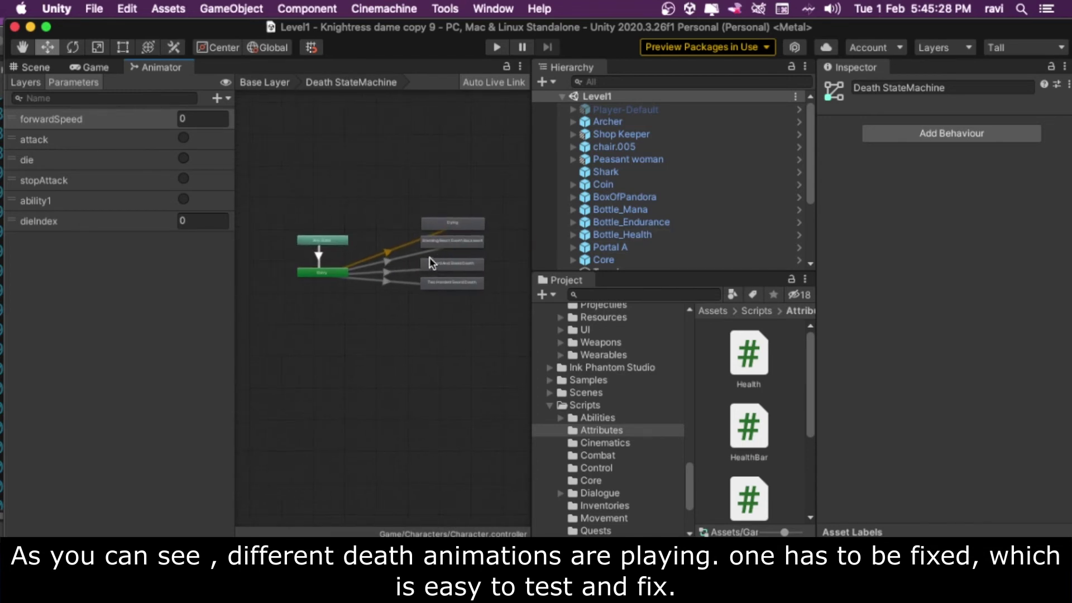
click(267, 84)
scroll(407, 285, up, 2)
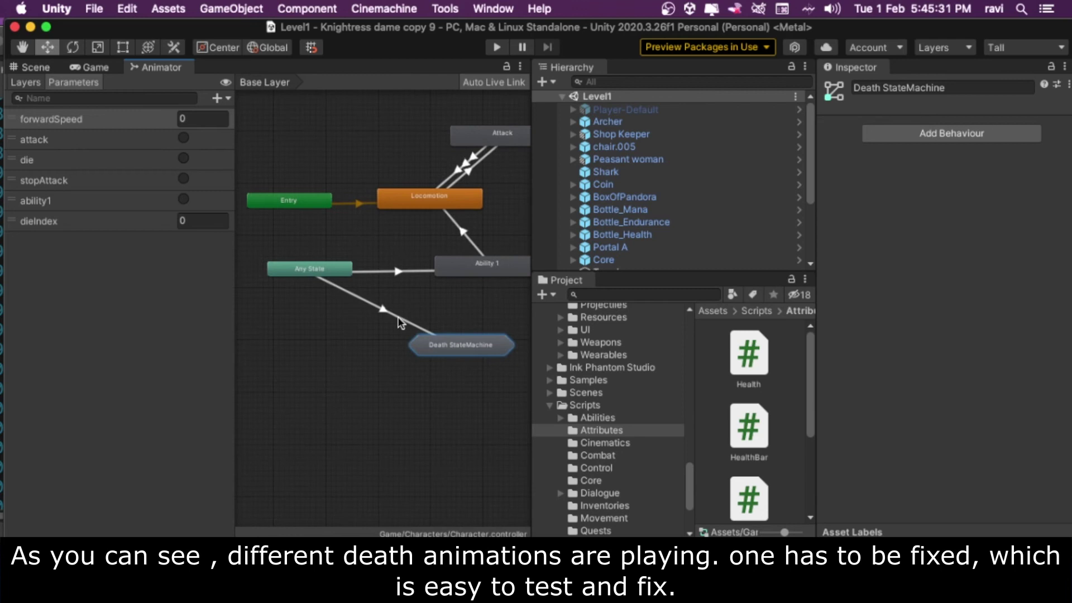
click(496, 47)
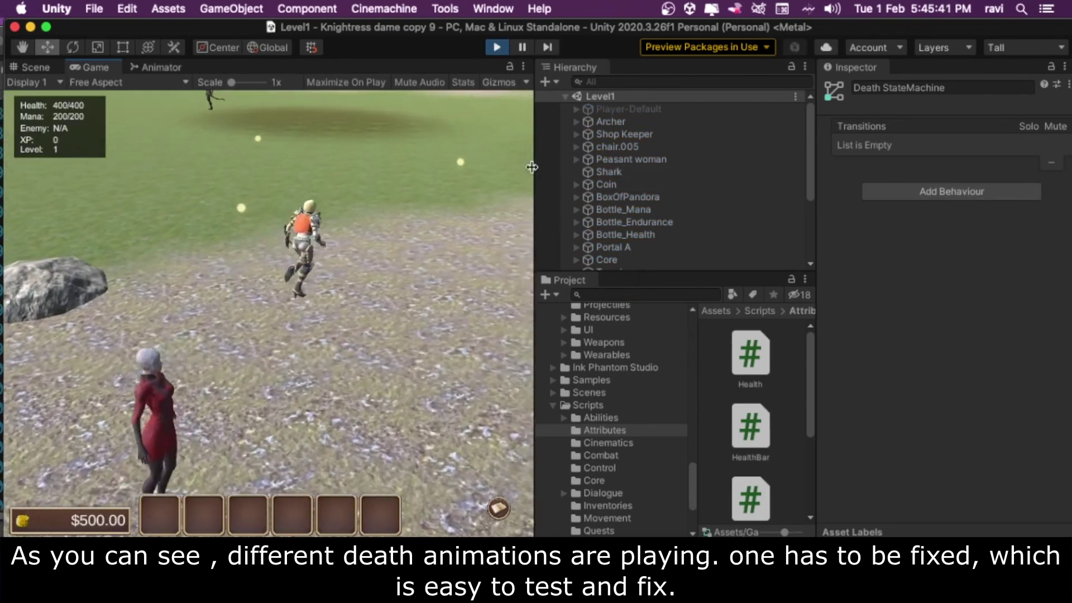
Step: Enlarge the Game view and run the player around the field, killing enemies
drag(532, 134, 677, 167)
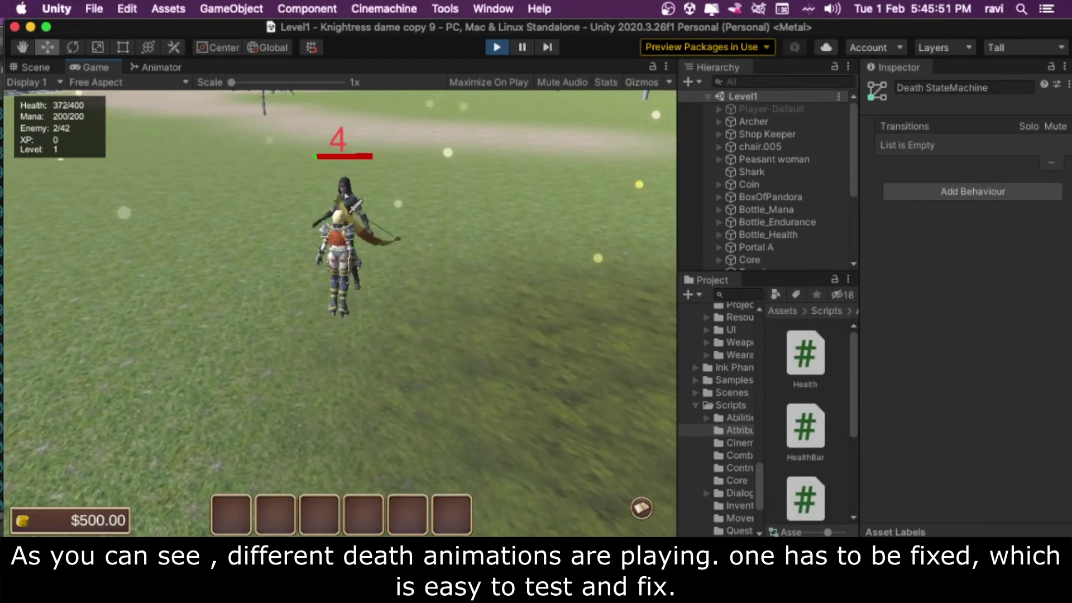
click(294, 279)
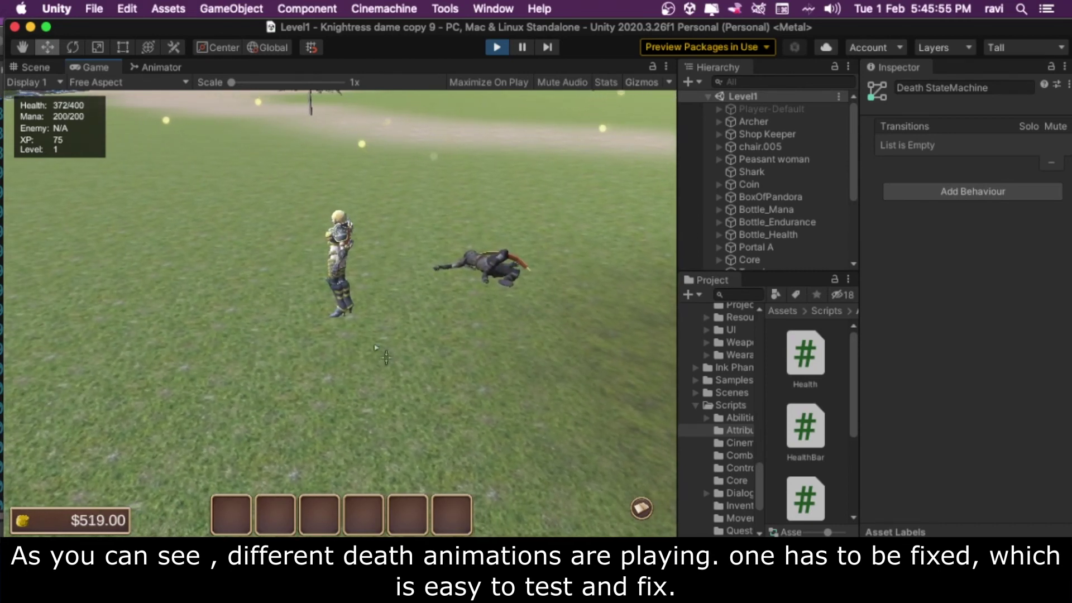
click(224, 388)
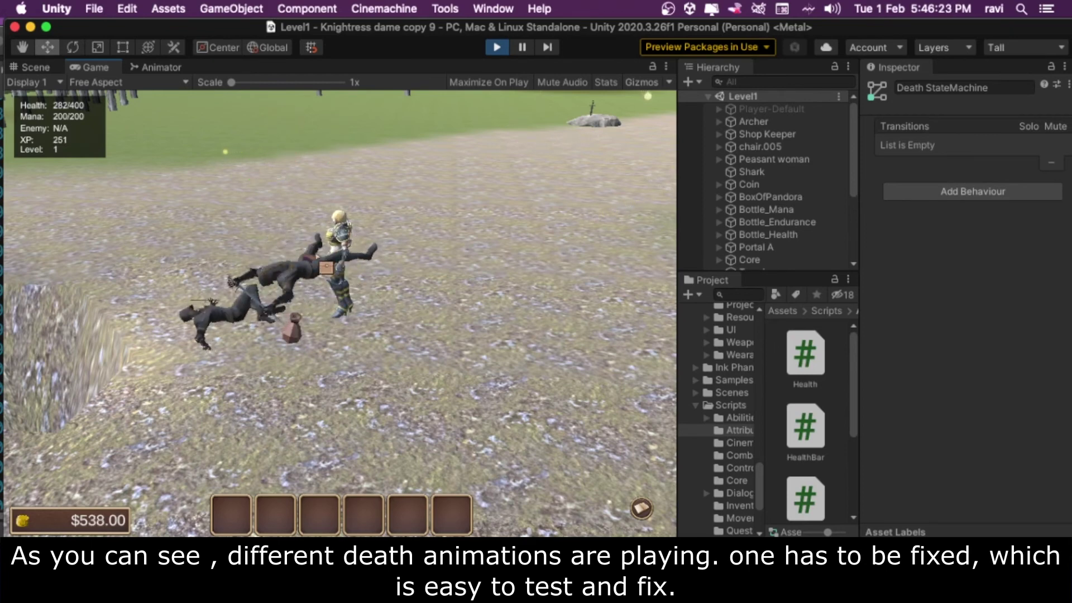
click(239, 187)
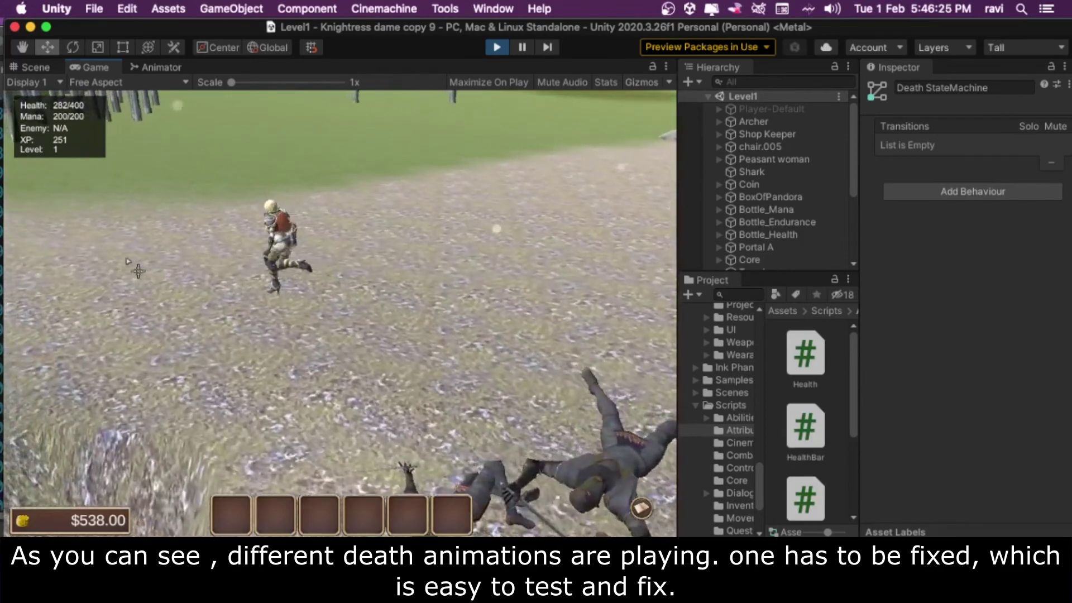
click(587, 311)
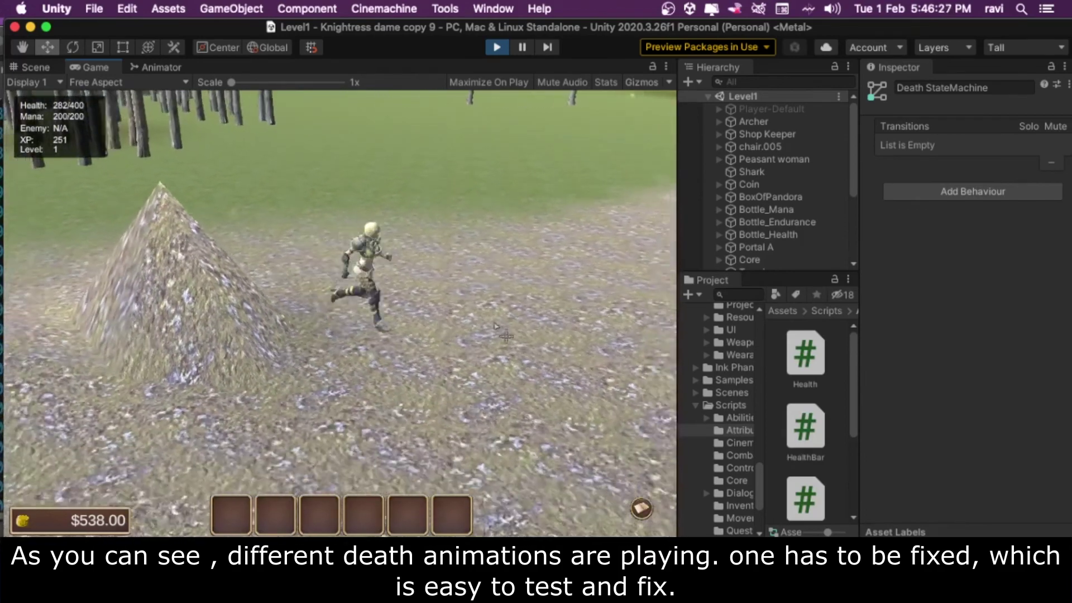
click(535, 118)
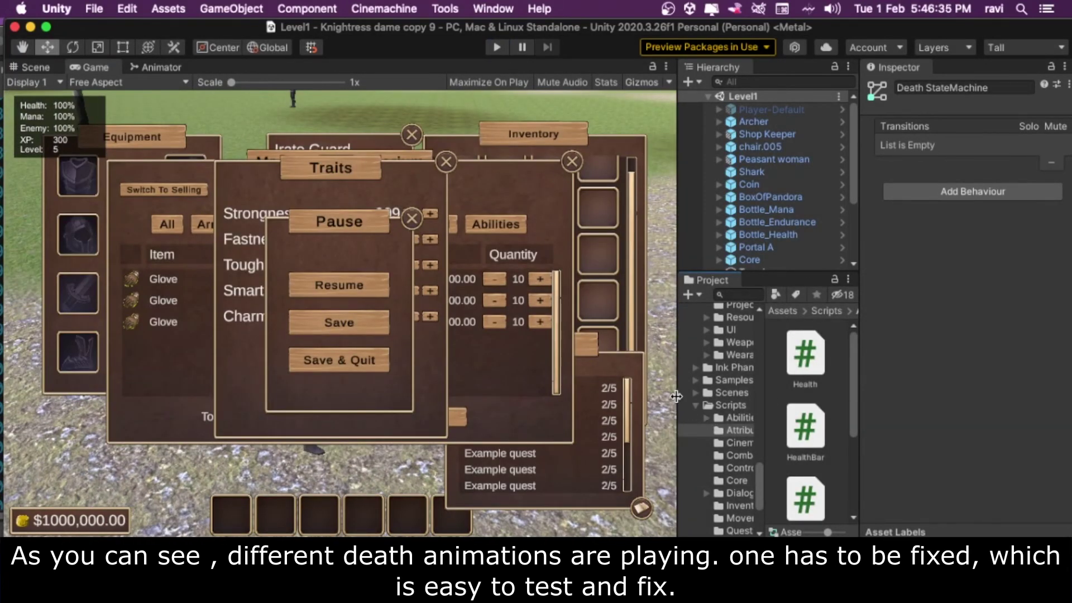
Step: Open the Characters/Death Animation folder in Project and show its clips as a list
drag(676, 397, 514, 394)
drag(602, 386, 653, 391)
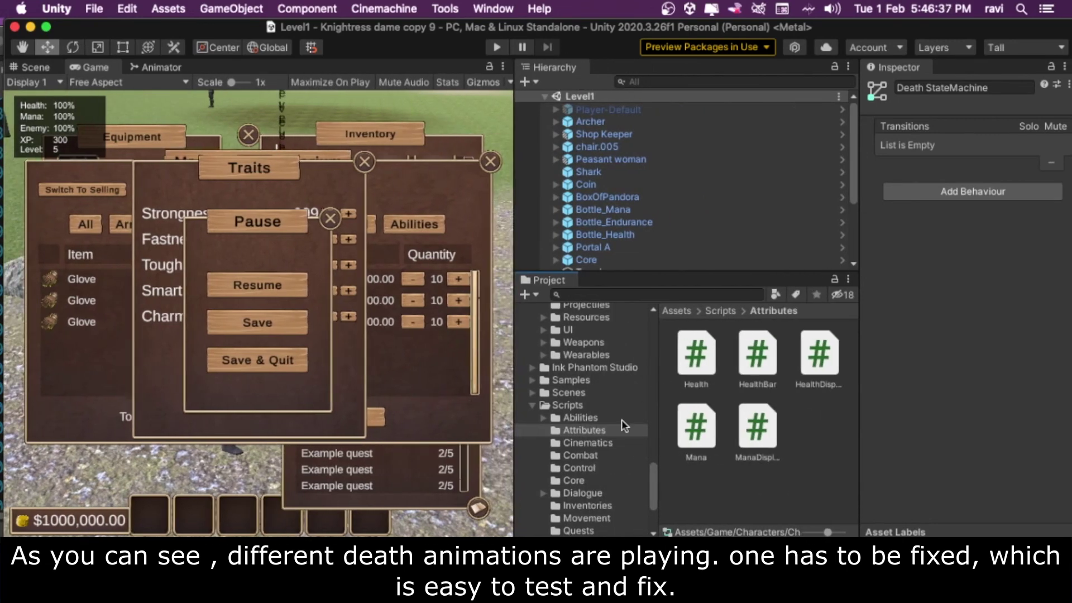
scroll(580, 478, up, 3)
scroll(580, 479, up, 3)
scroll(580, 479, up, 3)
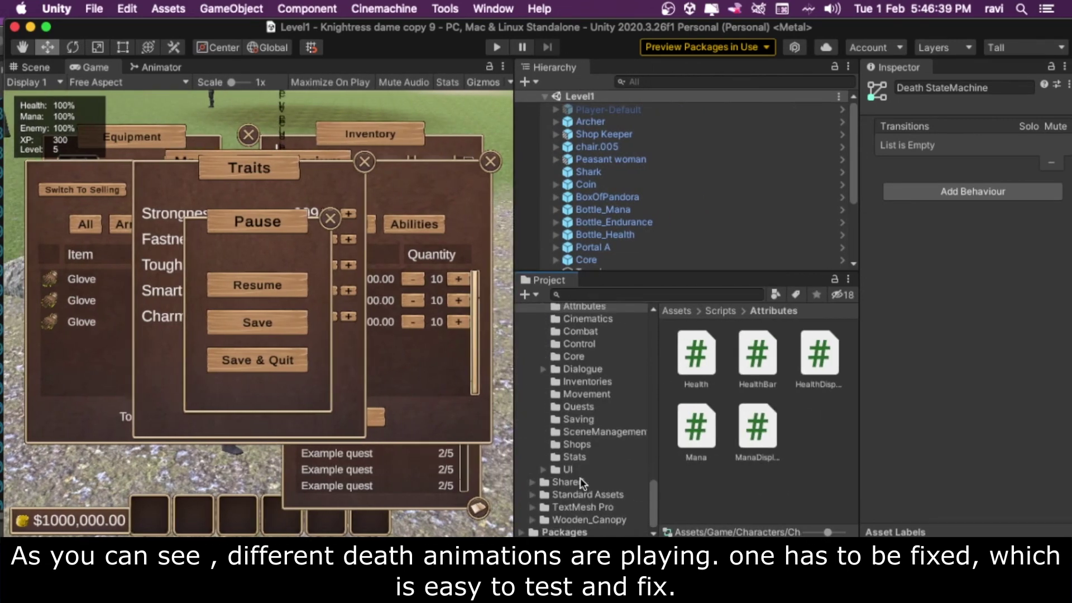
scroll(581, 479, up, 3)
click(605, 363)
click(608, 376)
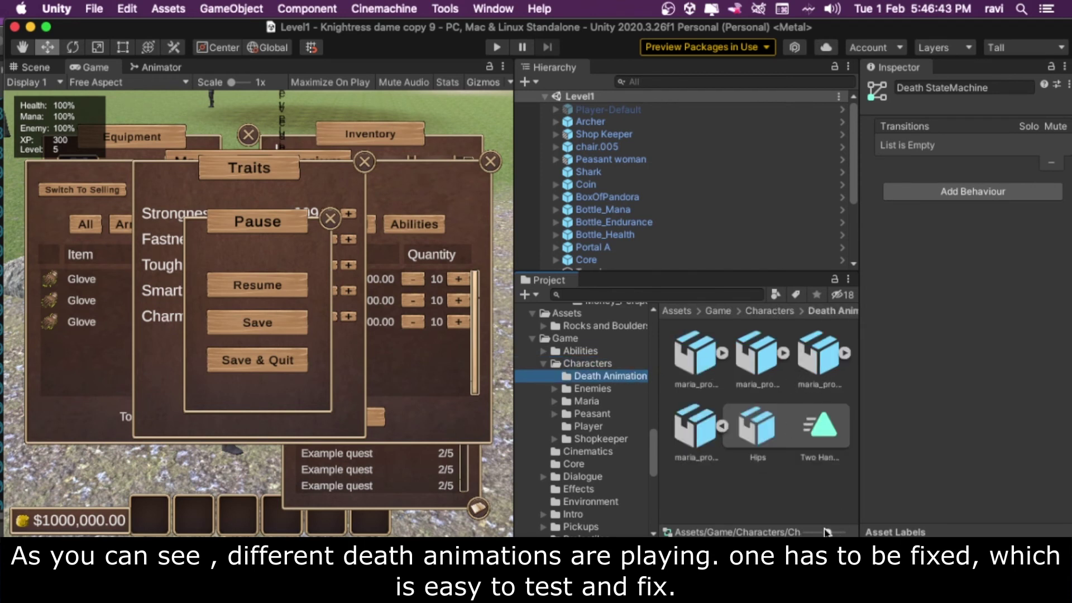
drag(827, 531, 716, 532)
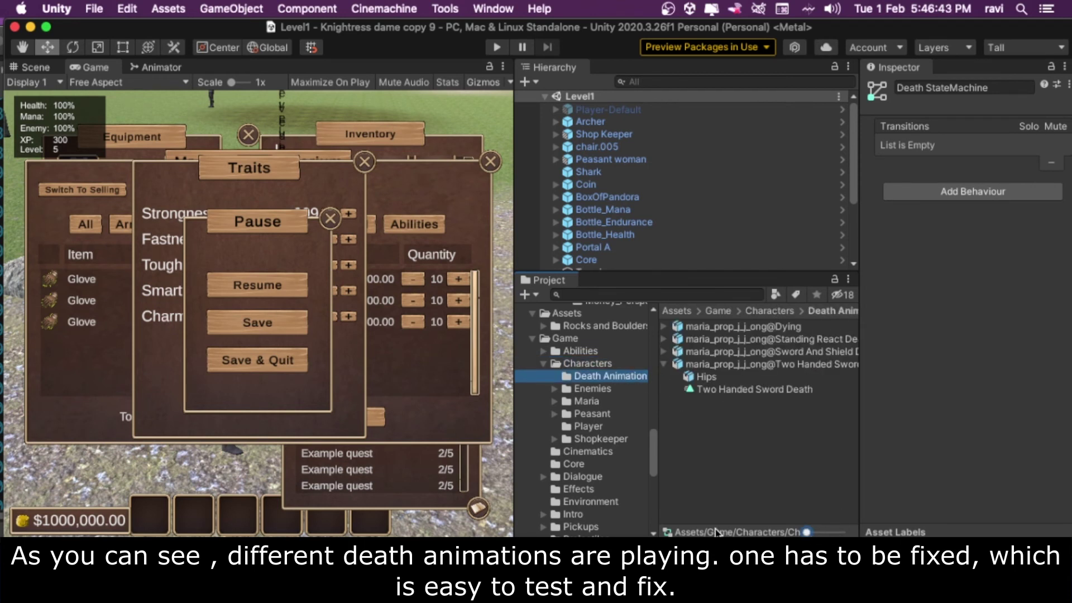
Step: Preview the Standing React Death Backward clip in the Inspector's animation preview
click(786, 340)
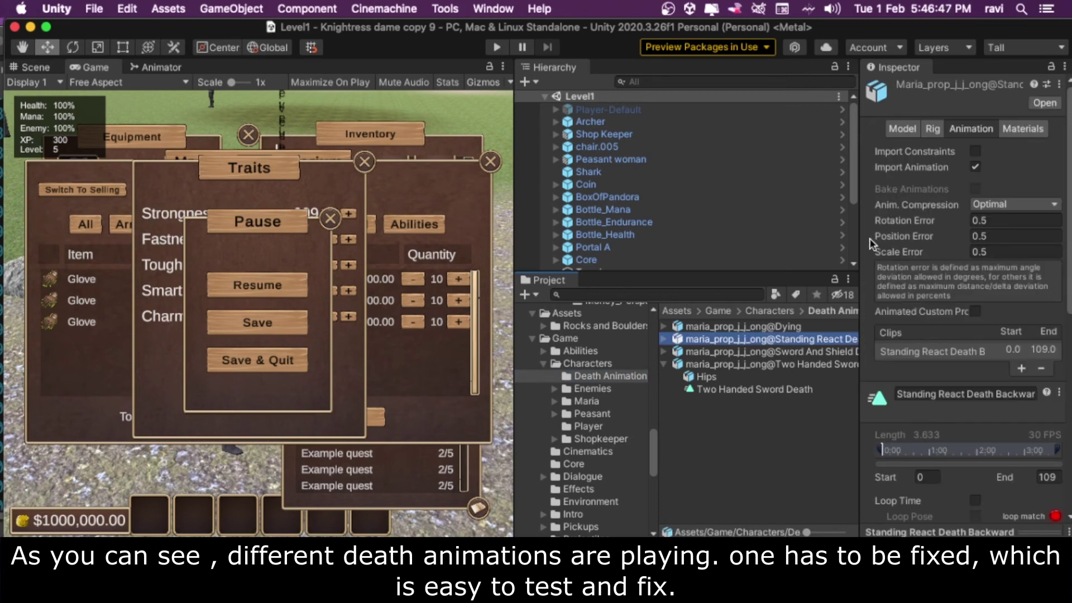
drag(856, 234, 740, 246)
scroll(923, 352, down, 10)
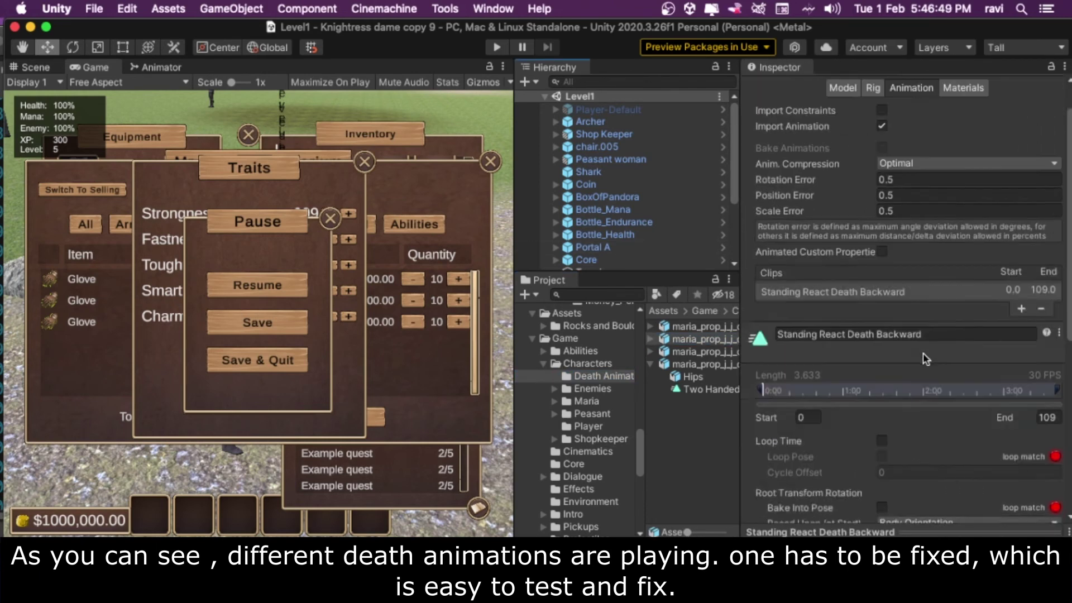
scroll(926, 360, up, 10)
scroll(926, 338, down, 1)
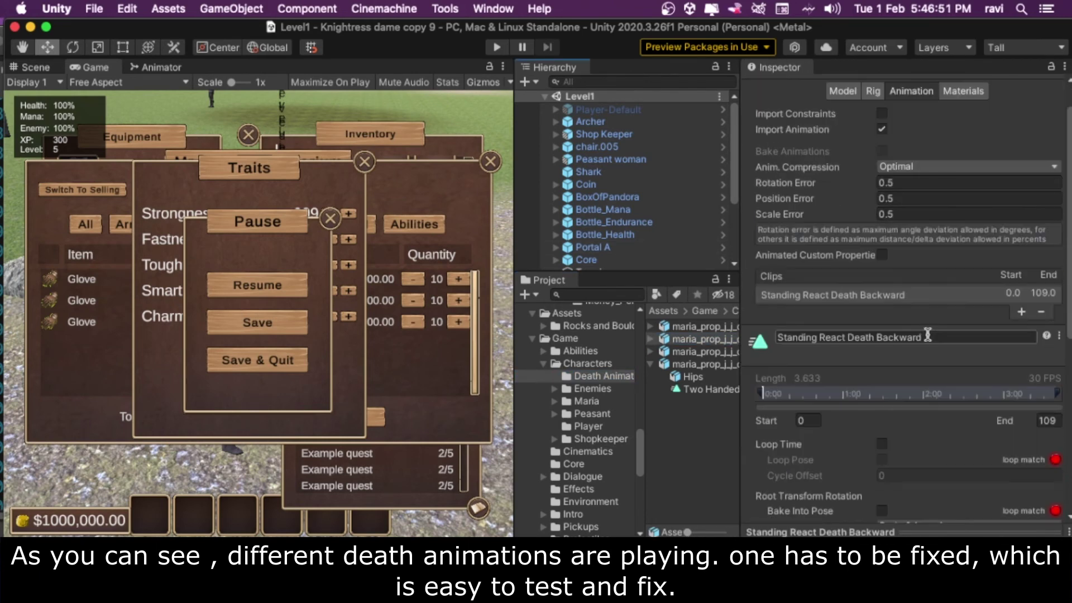
scroll(977, 427, down, 9)
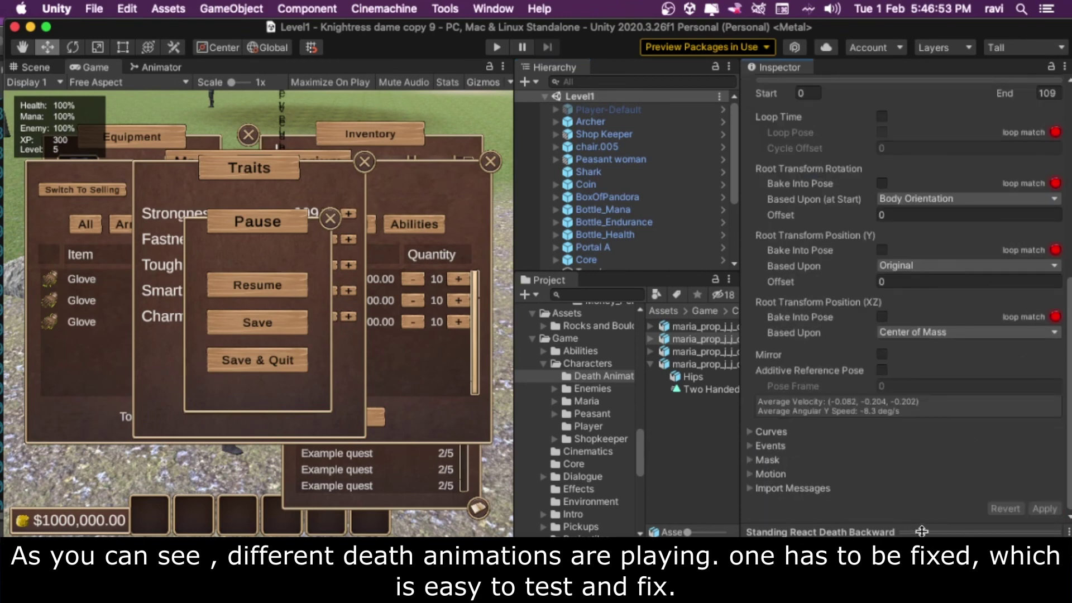
drag(921, 532, 905, 453)
click(752, 430)
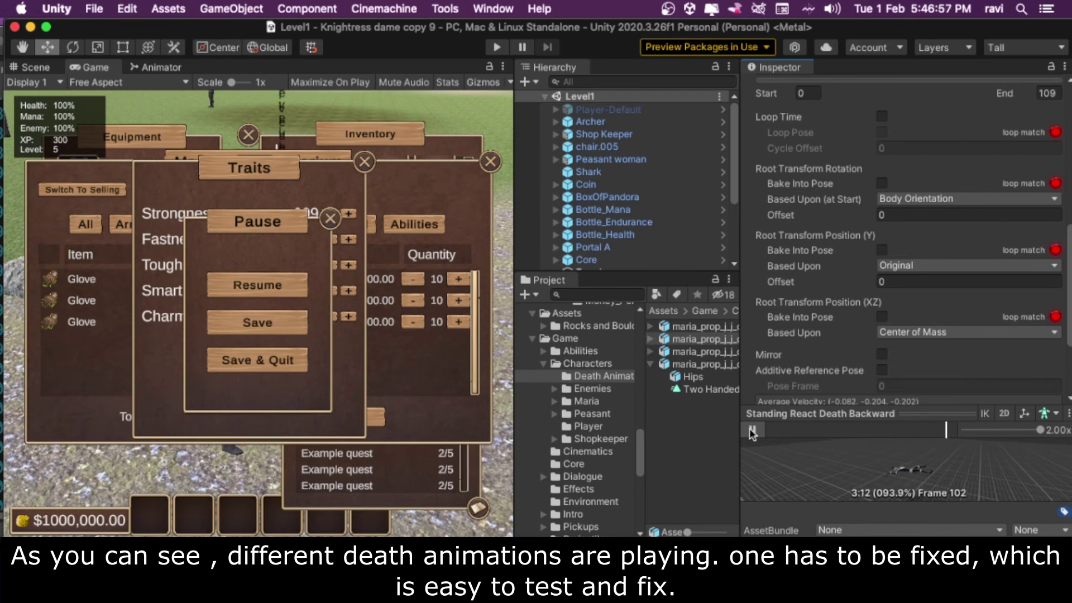
Step: Preview the Sword And Shield Death, Two Handed Sword Death and Dying clips, enlarging the preview
click(683, 352)
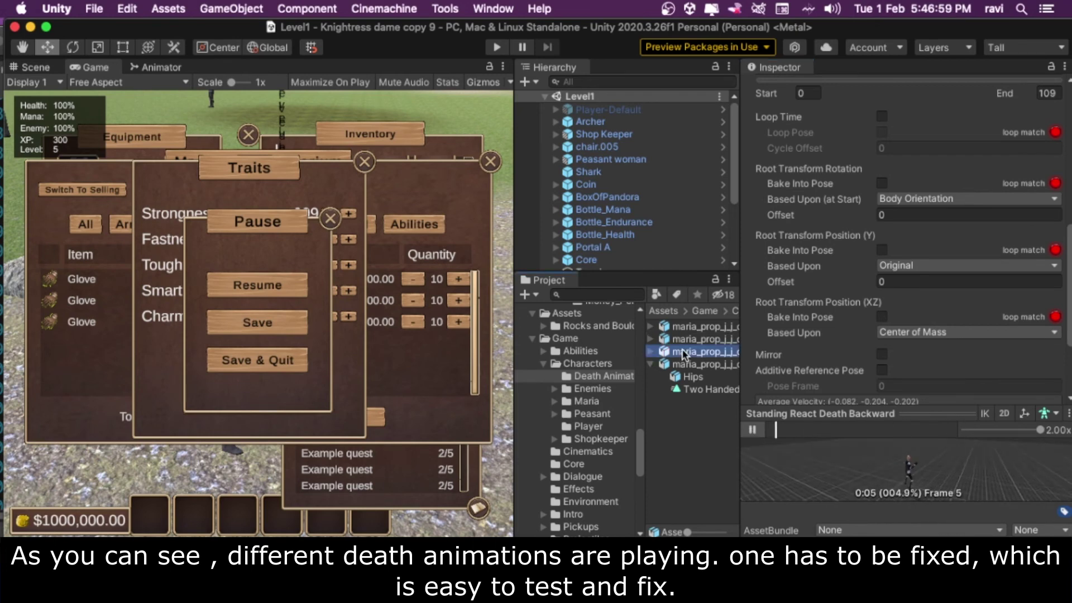
click(751, 431)
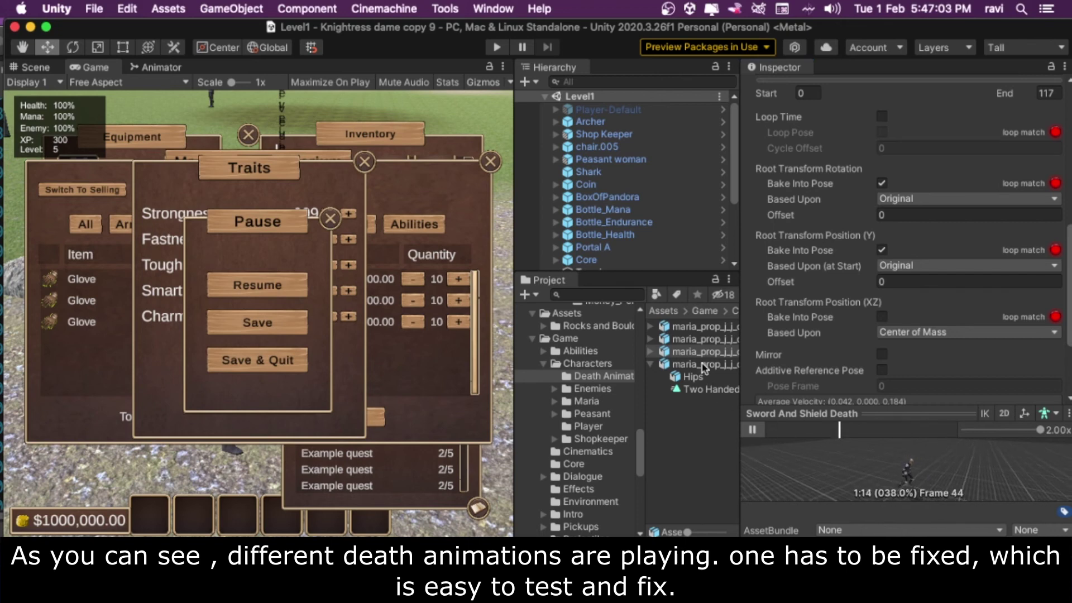
click(710, 366)
click(751, 430)
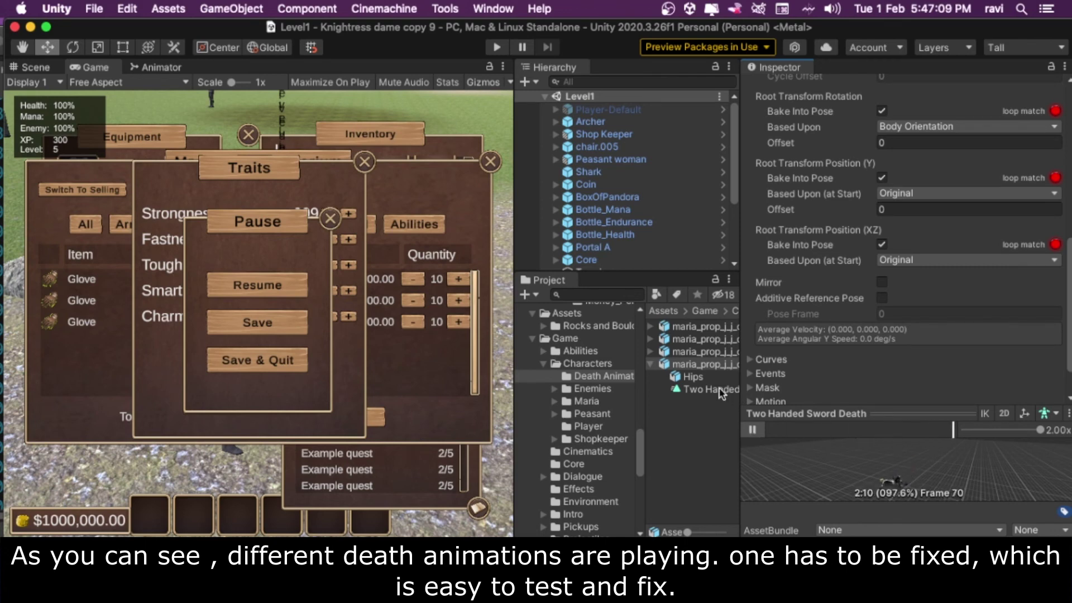
click(683, 328)
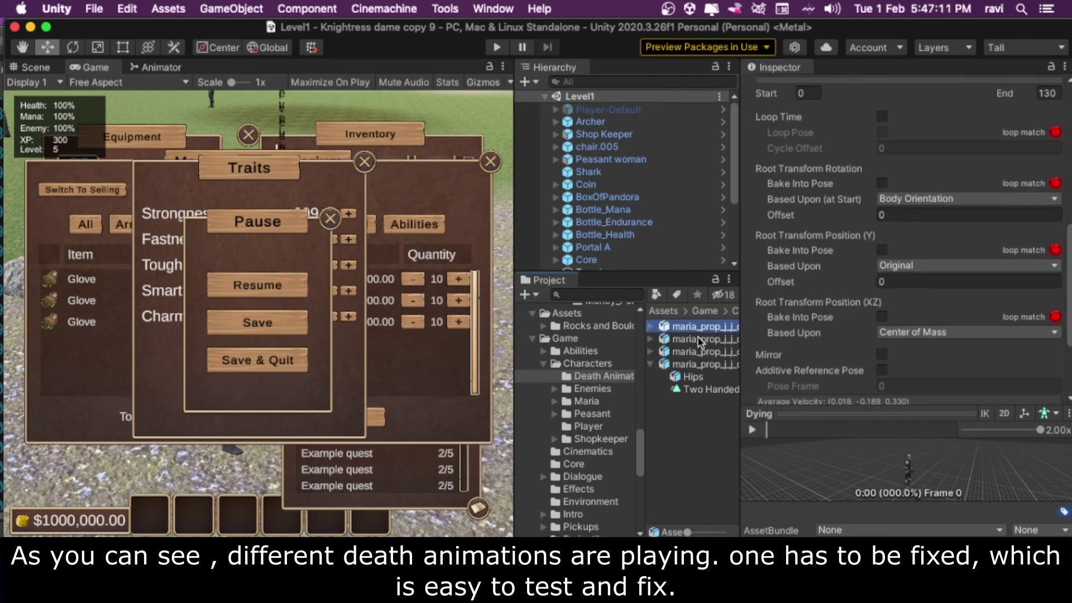
click(754, 430)
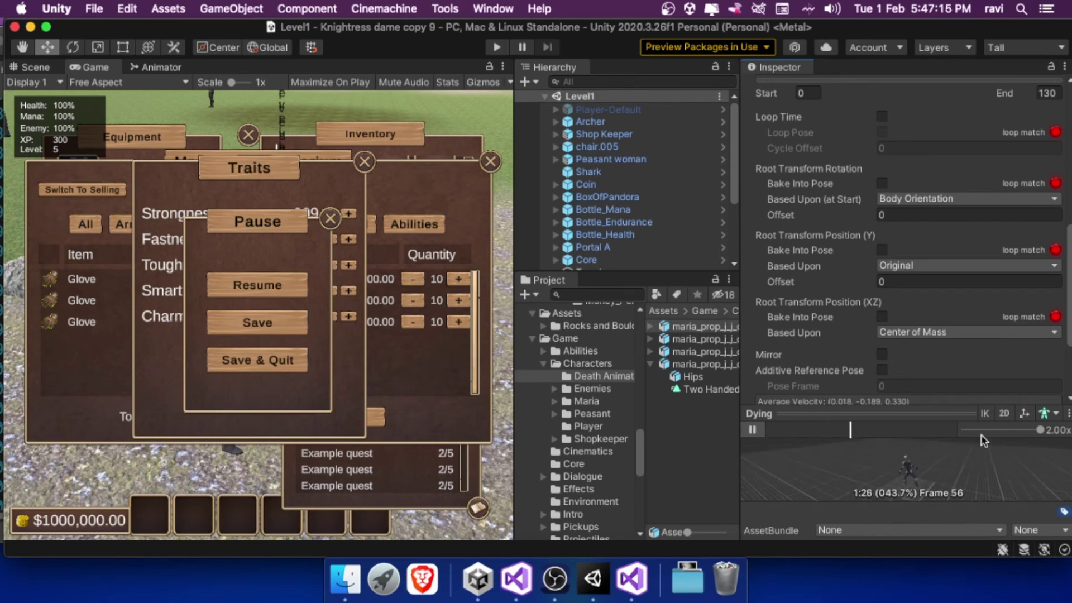
drag(915, 411, 909, 286)
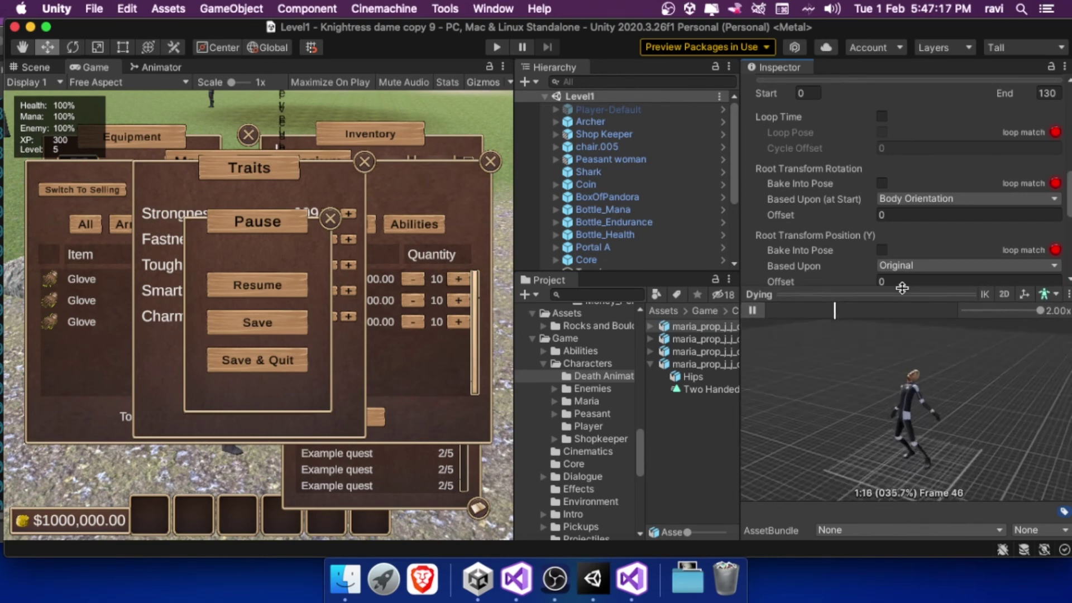
Step: For Standing React Death Backward, base root rotation on Original and bake it into pose
click(692, 339)
click(753, 304)
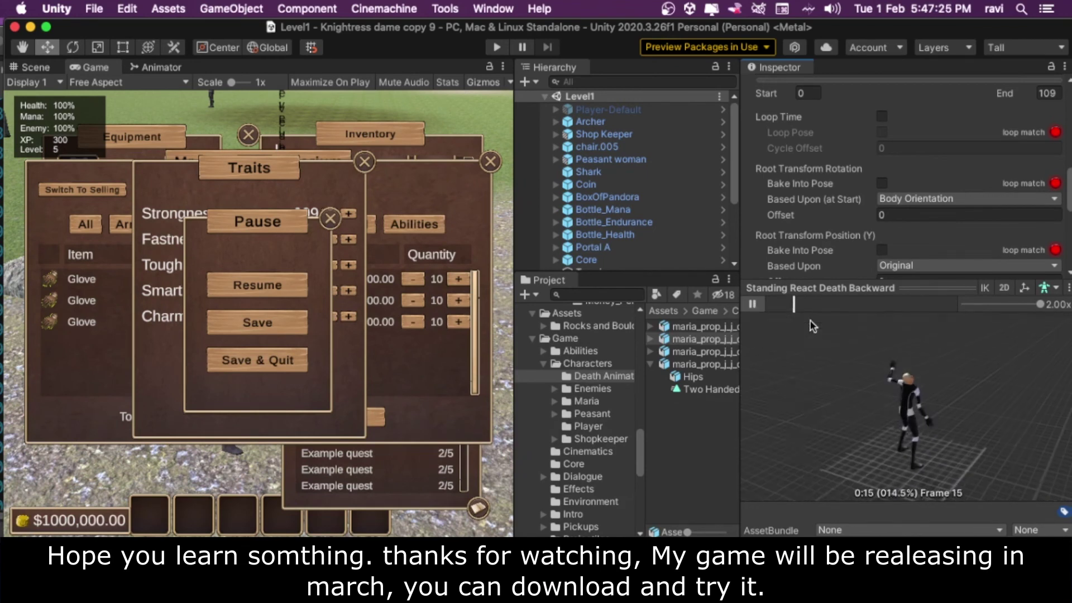
click(954, 199)
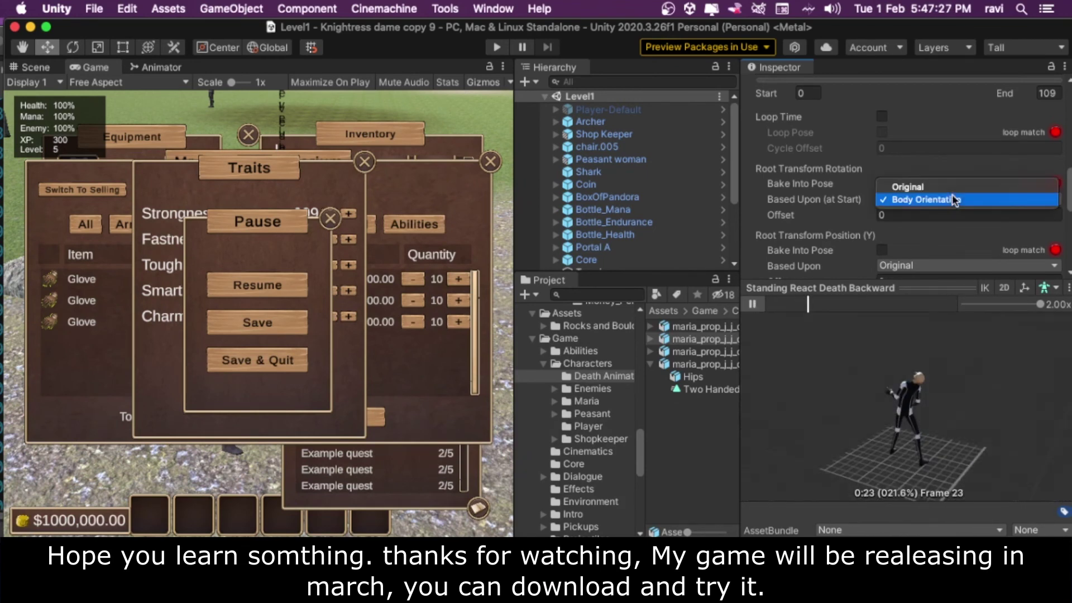
click(946, 188)
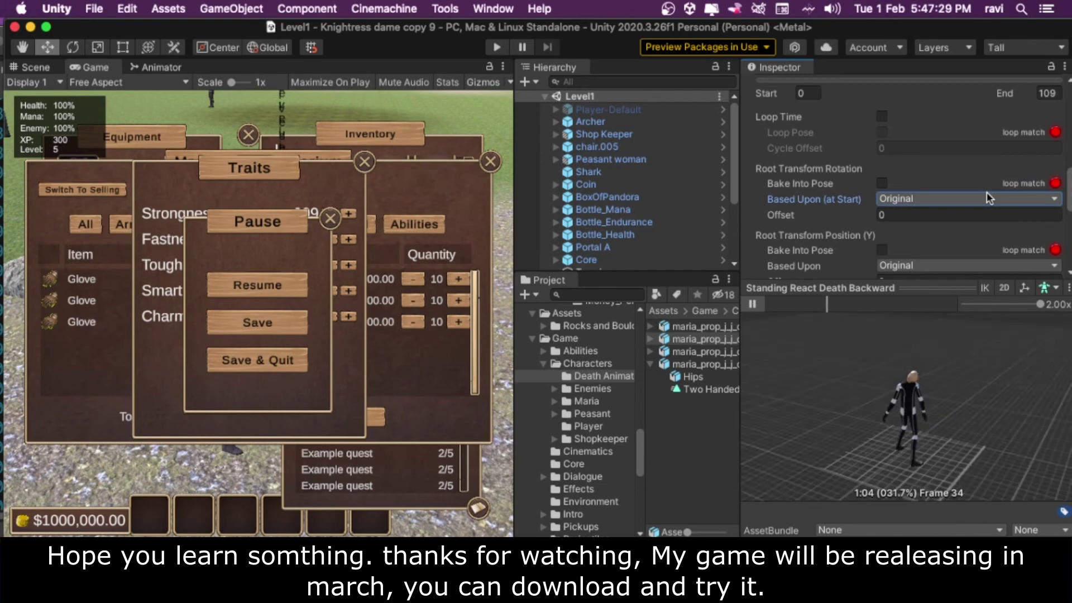
scroll(986, 195, up, 2)
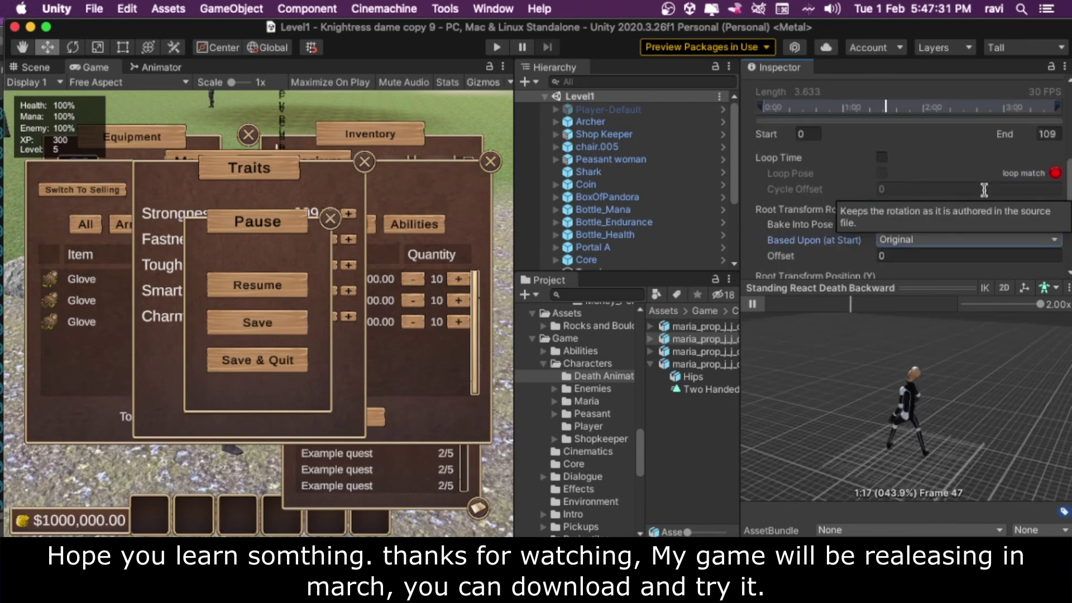
scroll(984, 197, down, 2)
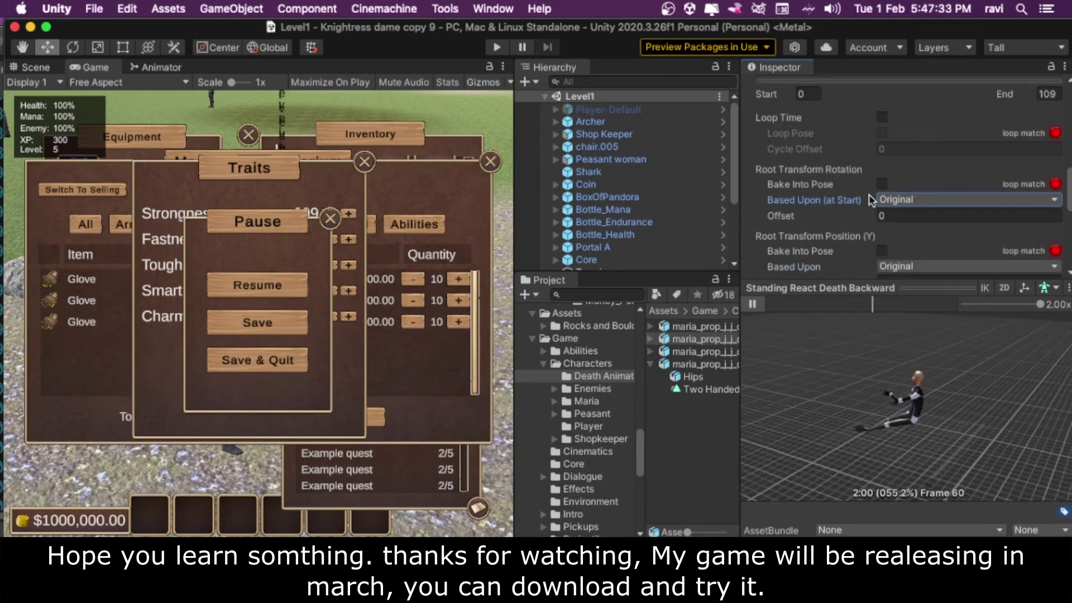
click(881, 184)
Step: Bake the root XZ position into pose and apply the clip's import settings
scroll(887, 211, down, 2)
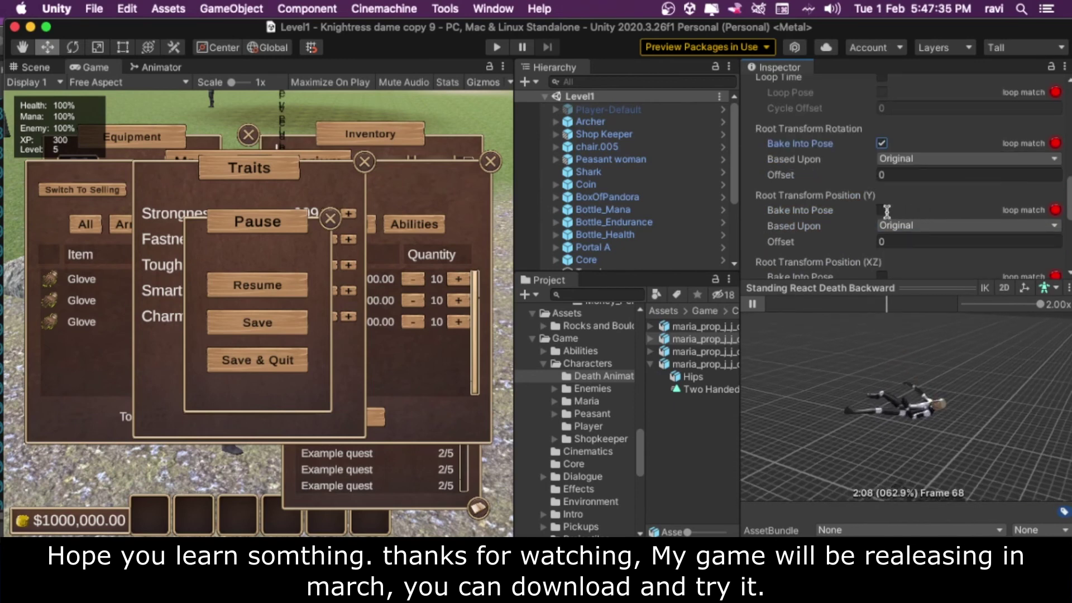
scroll(907, 214, down, 7)
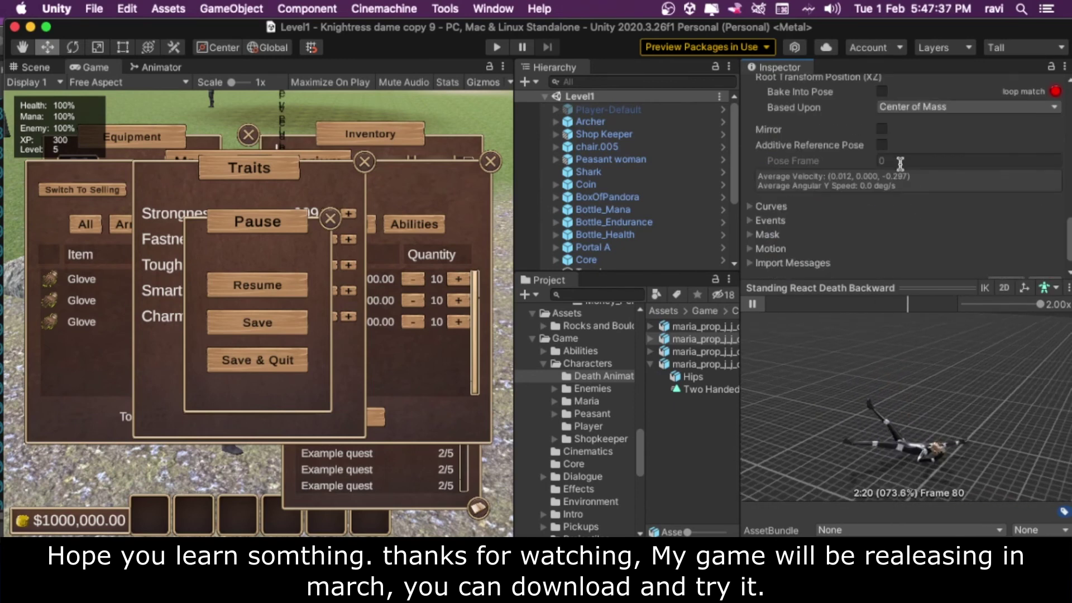
scroll(893, 153, up, 1)
click(882, 116)
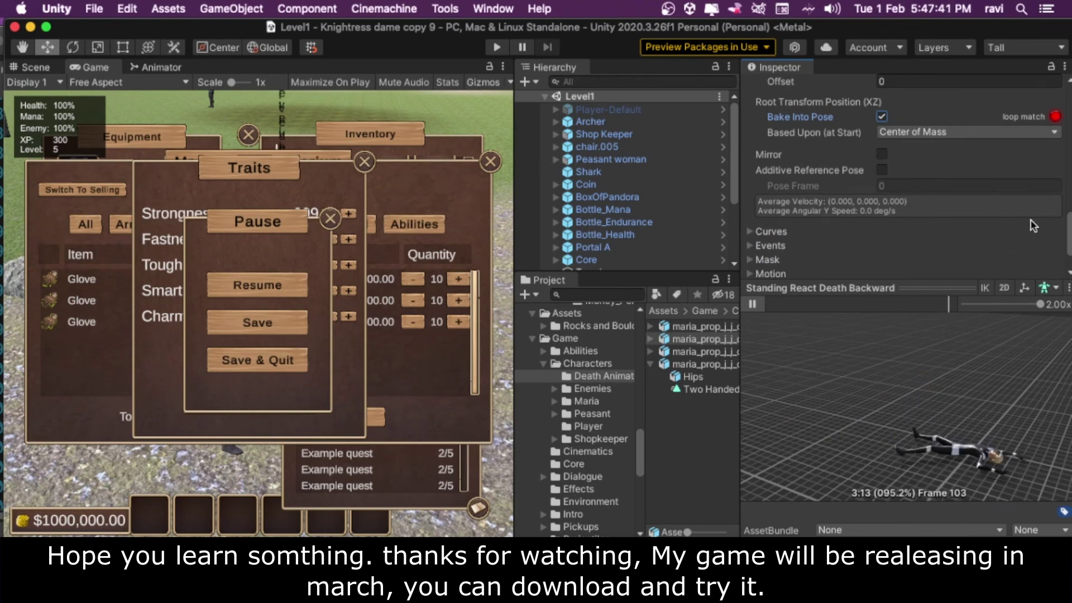
drag(892, 283, 893, 402)
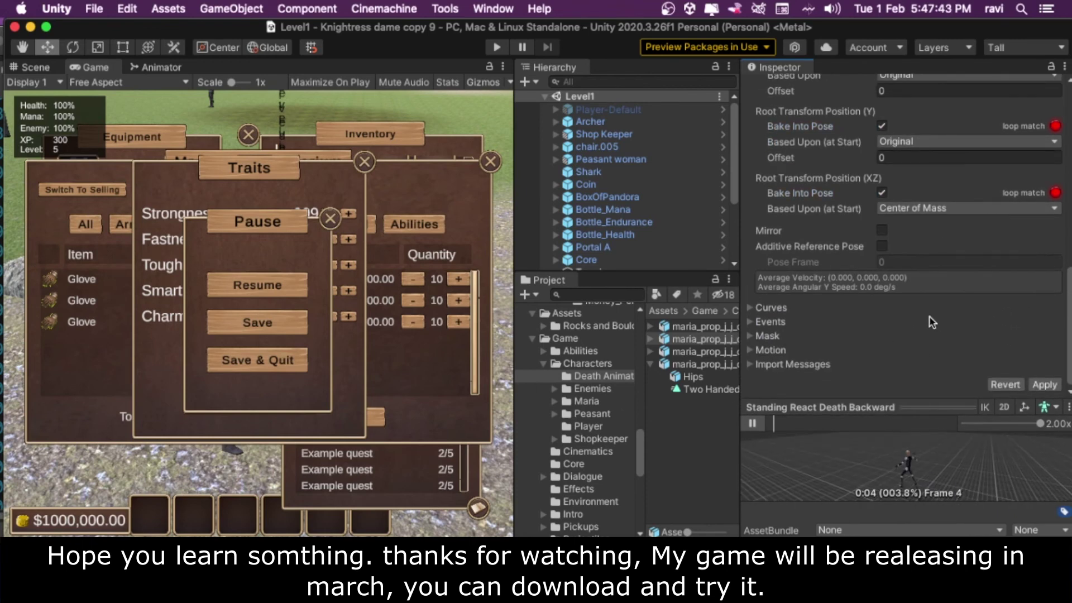
scroll(933, 318, up, 10)
scroll(933, 319, down, 8)
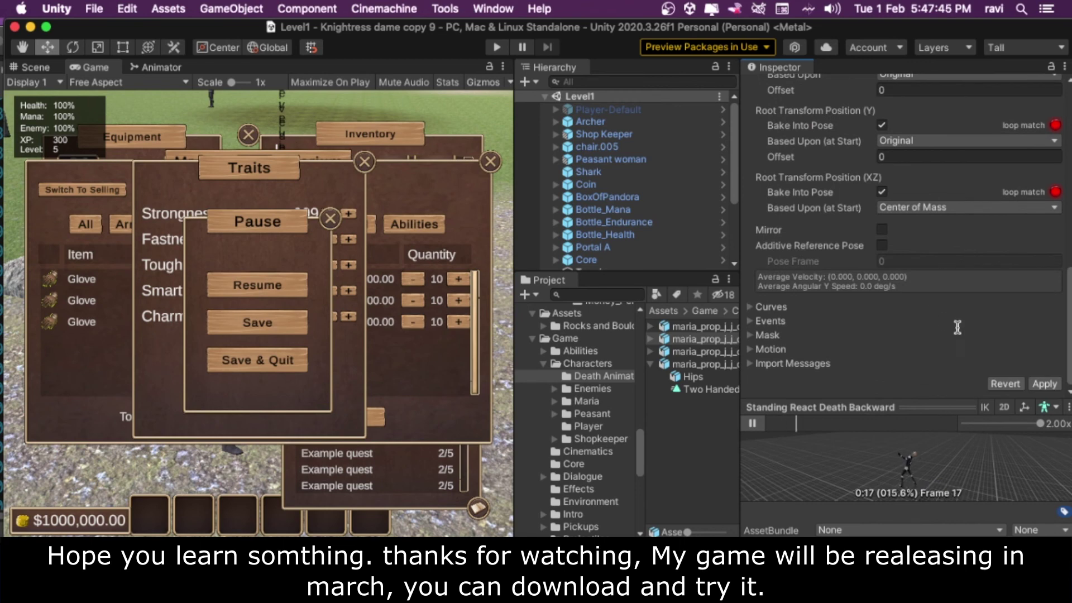
click(1045, 384)
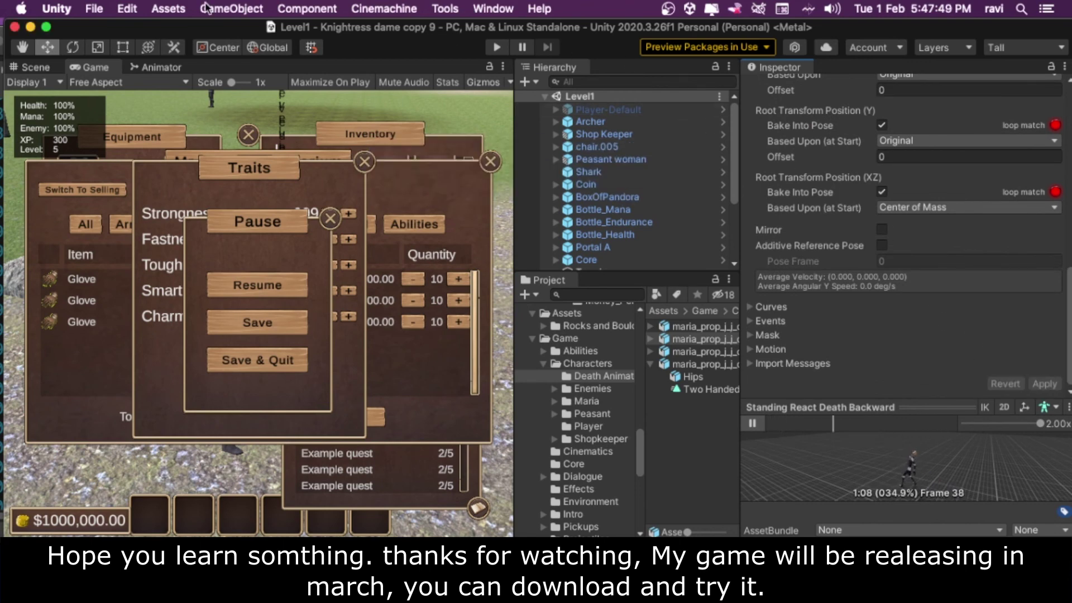
click(100, 12)
Step: Save the scene and run the level, close the jenn shop, then save and run again
click(105, 75)
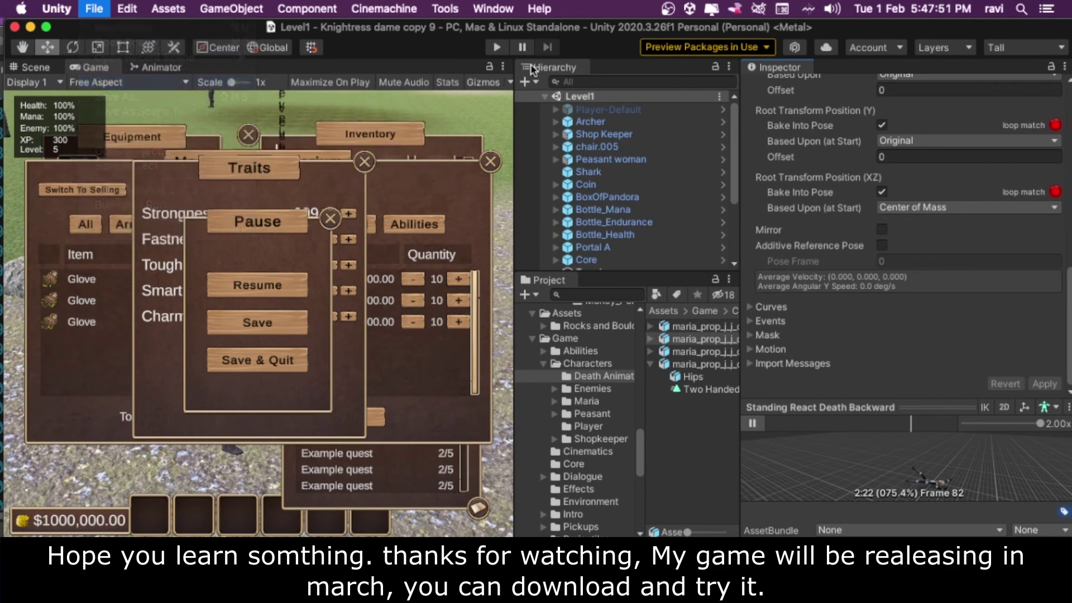
click(501, 49)
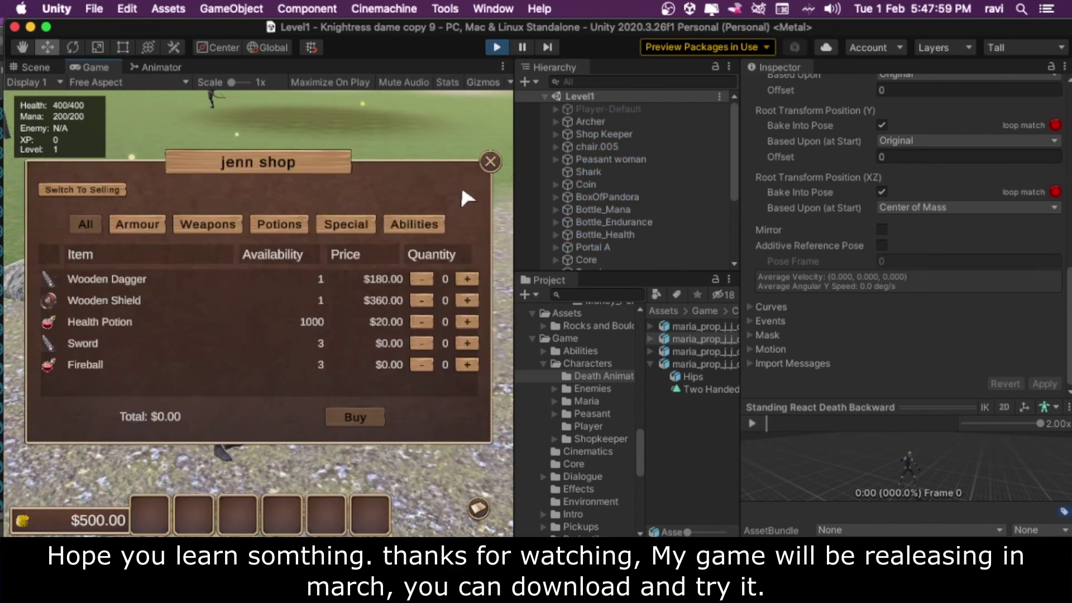
click(489, 162)
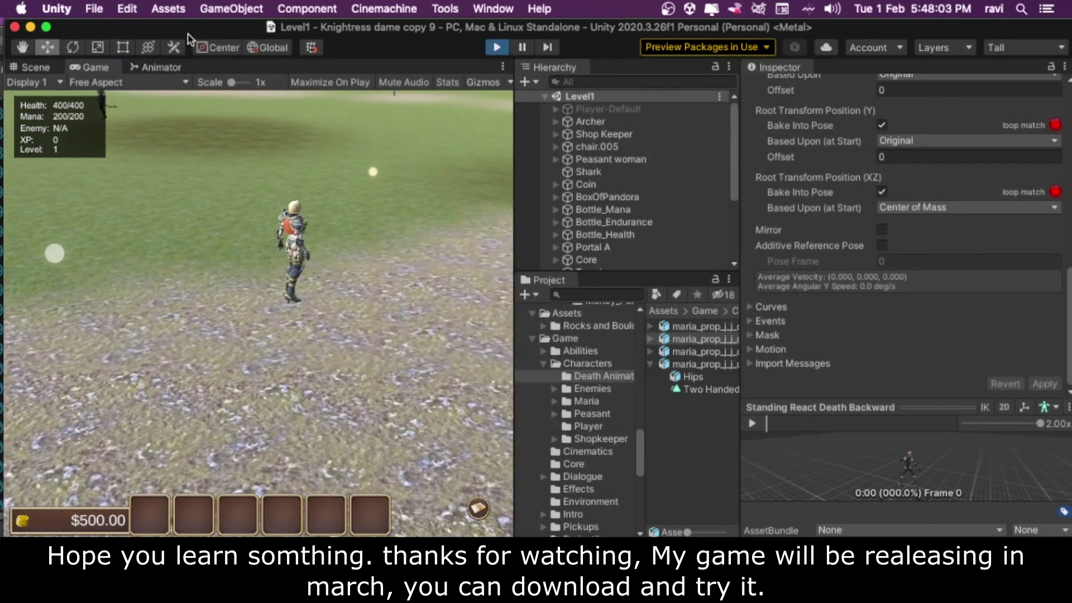
click(94, 9)
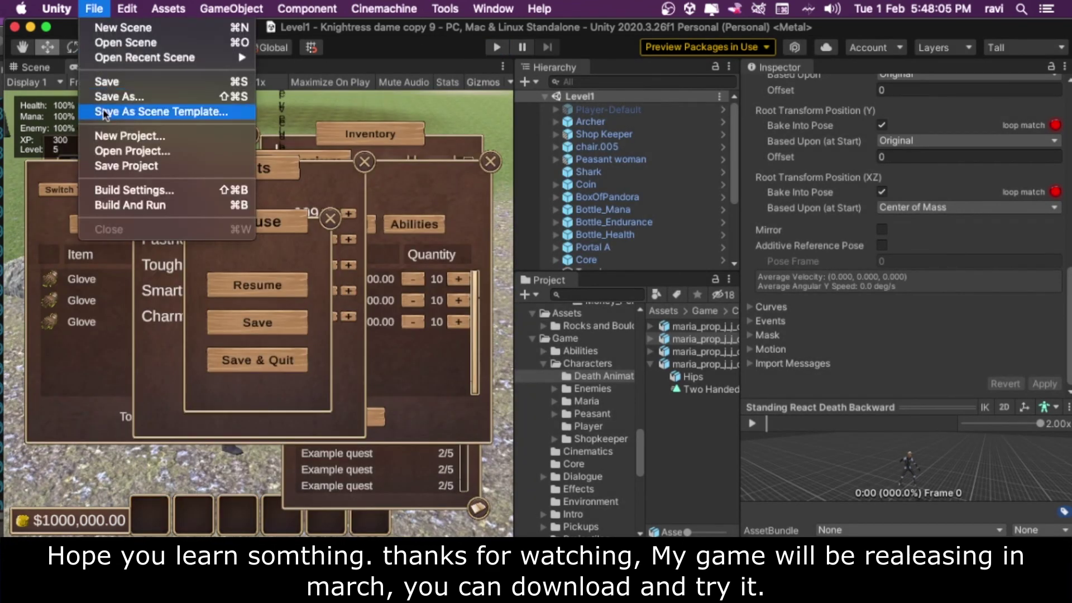
click(106, 84)
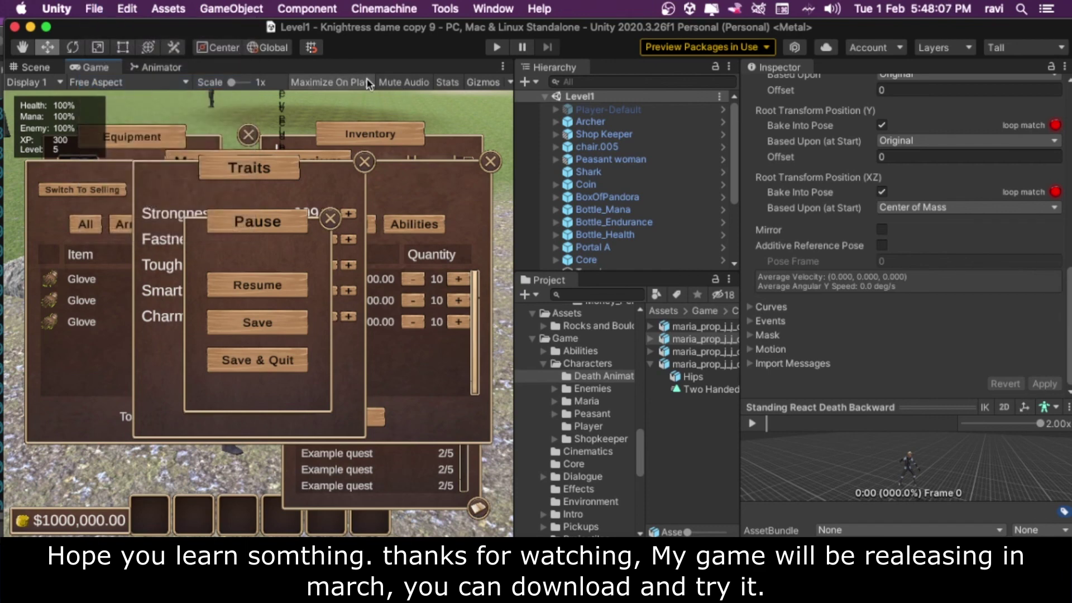
click(501, 49)
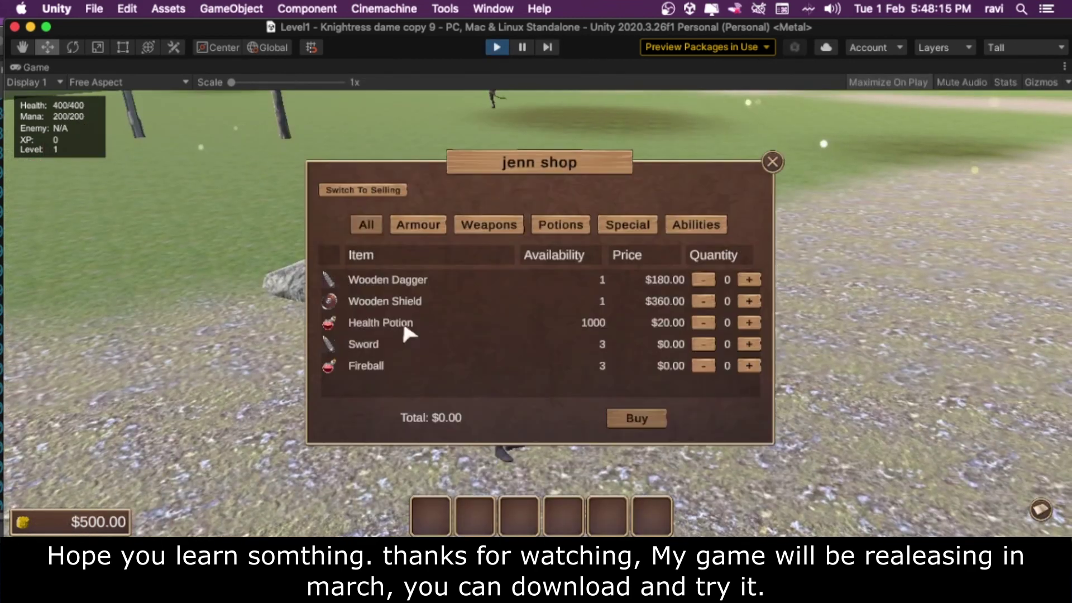
Step: Close the jenn shop and run the knight into enemies, defeating two of them
click(772, 162)
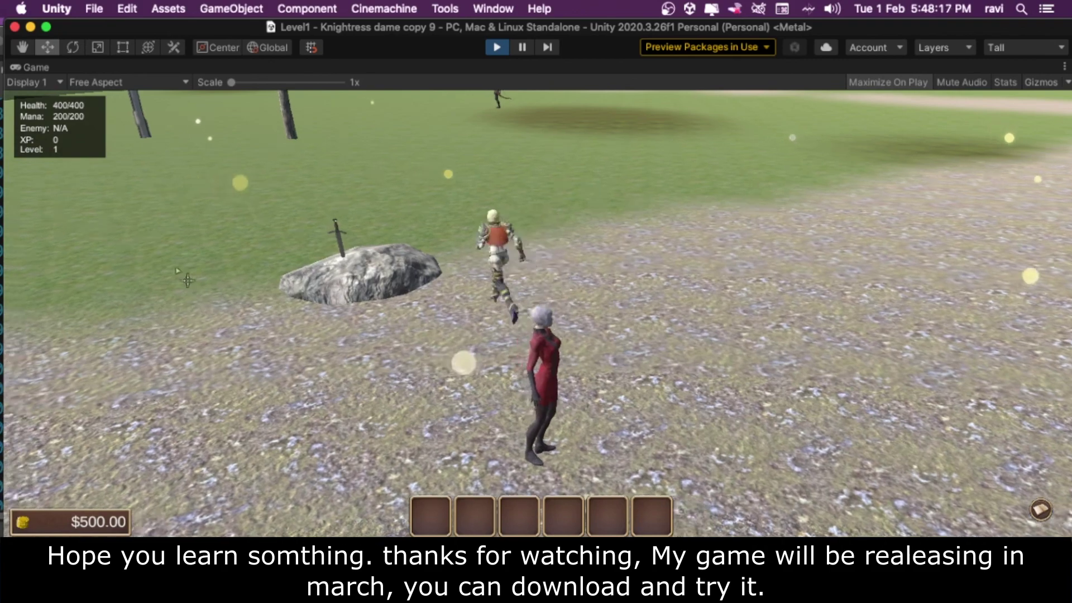
click(225, 265)
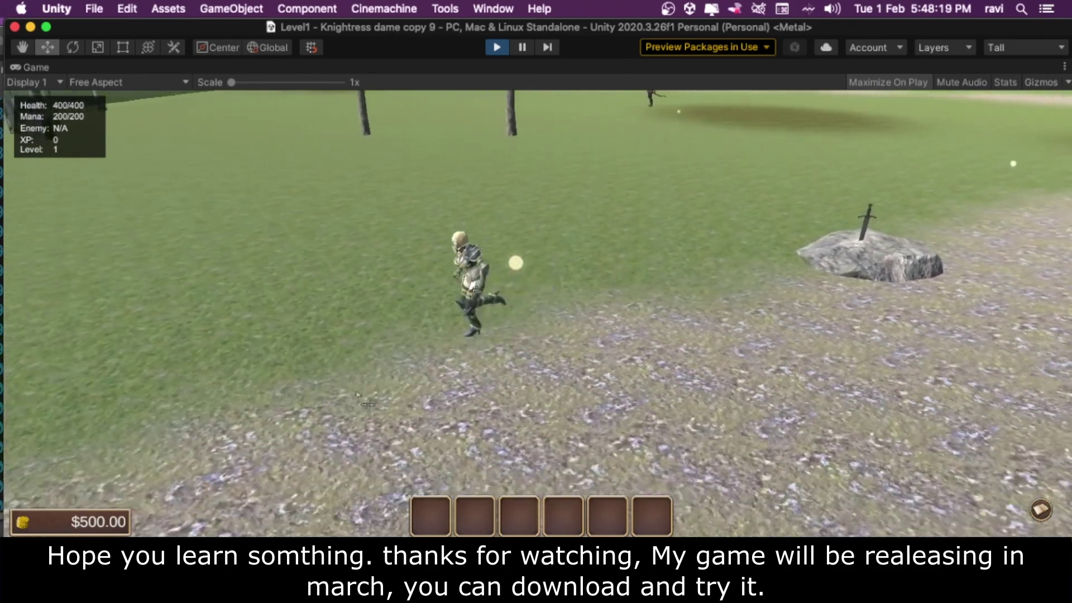
click(366, 456)
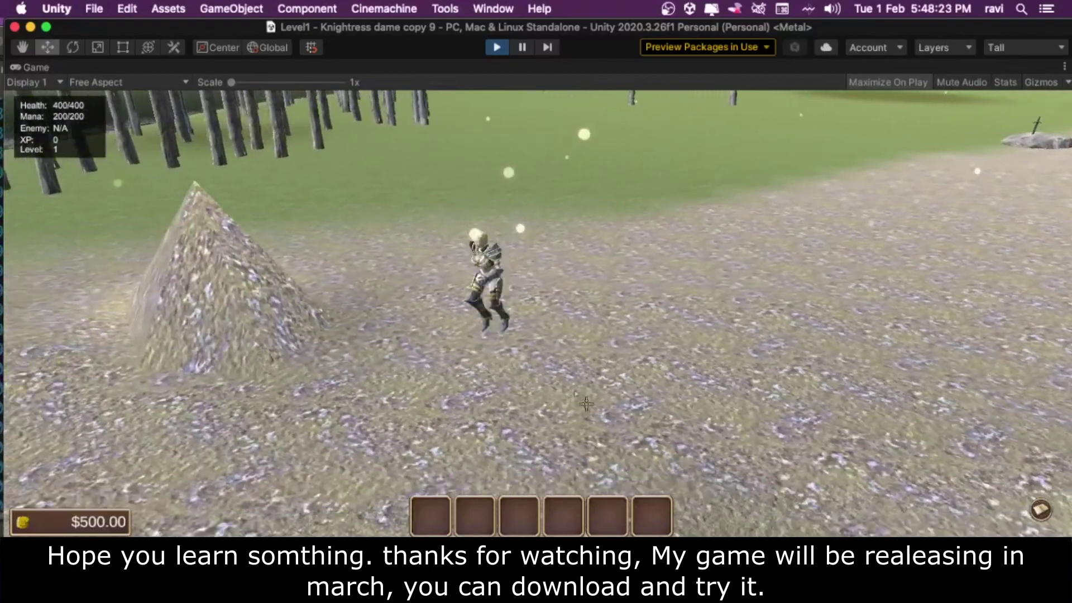
click(809, 402)
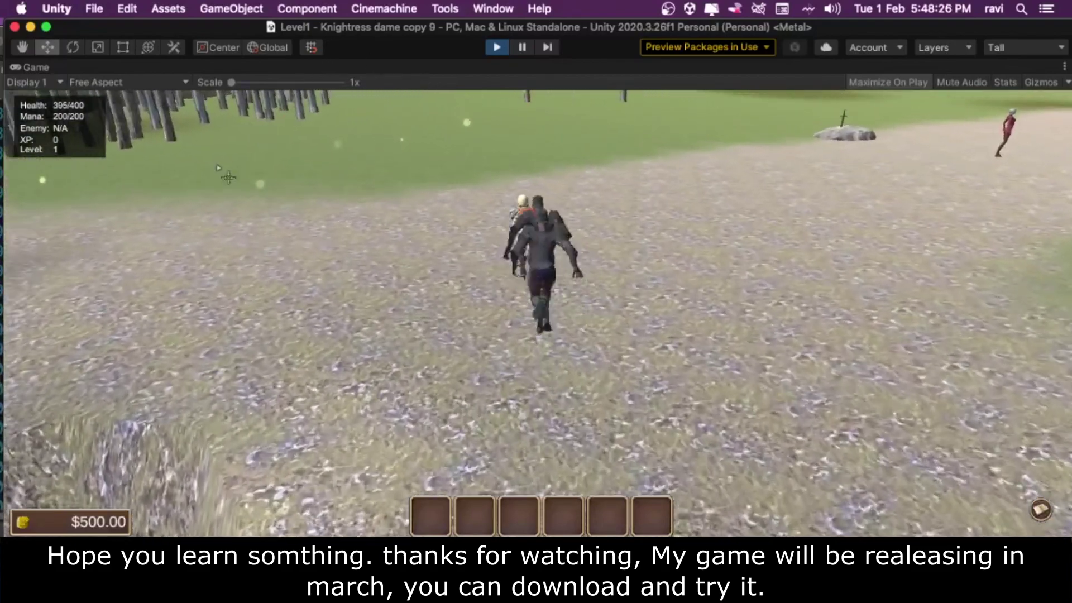
click(360, 400)
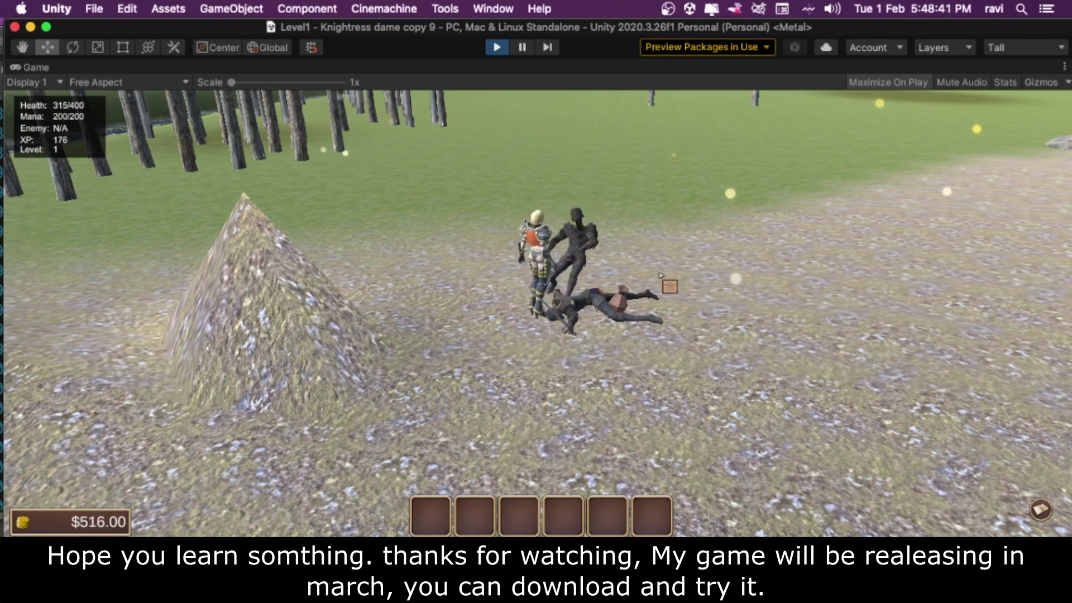
click(358, 183)
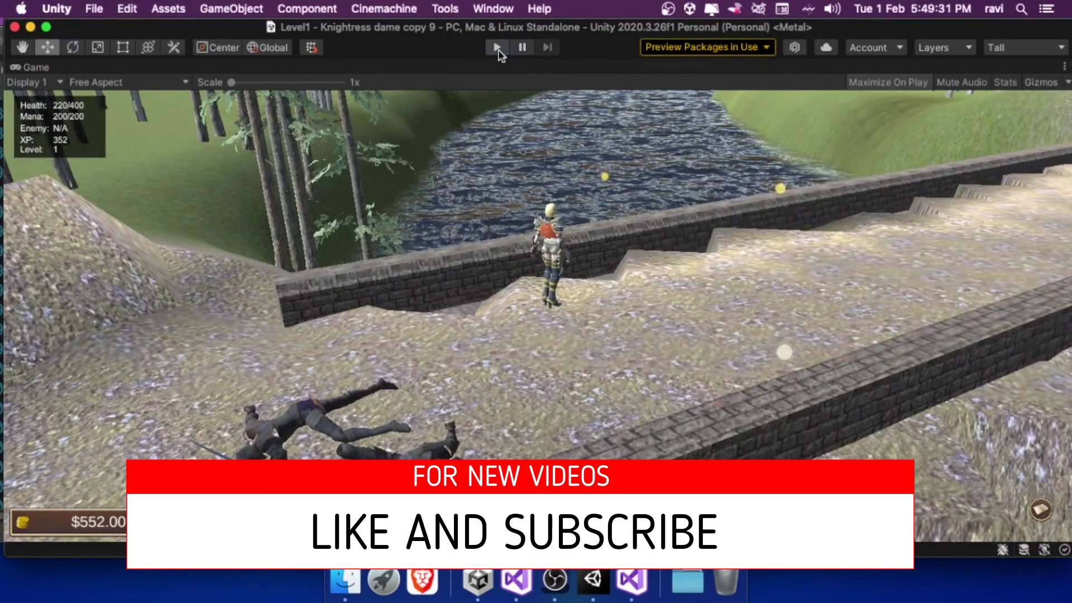
Step: Stop Play mode and save the scene
click(497, 48)
click(94, 9)
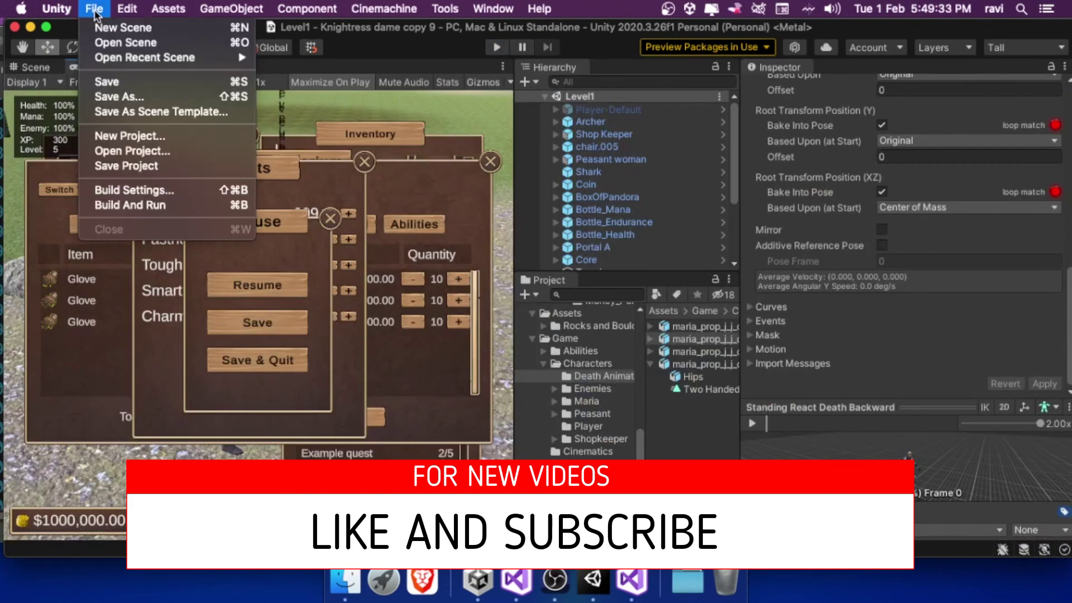
click(105, 82)
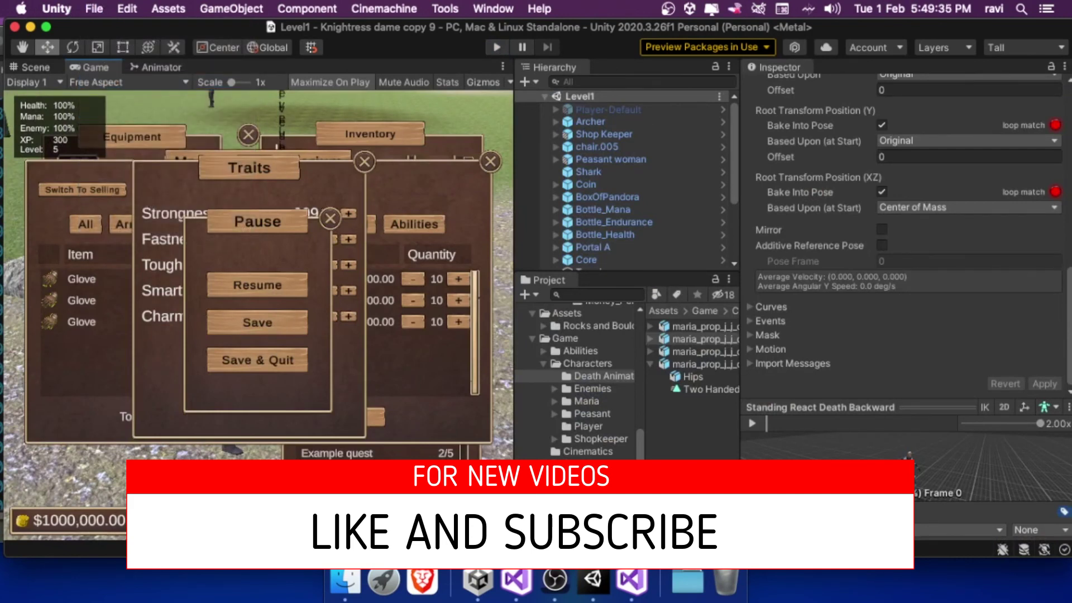